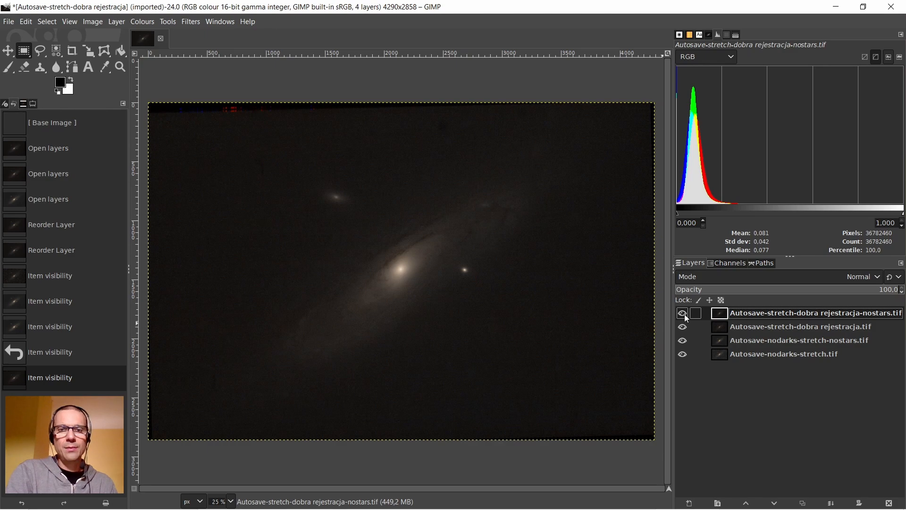
# Hide both Autosave-stretch-dobra rejestracja layers and Autosave-nodarks-stretch-nostars.tif, and select the Autosave-nodarks-stretch.tif layer
pyautogui.click(682, 327)
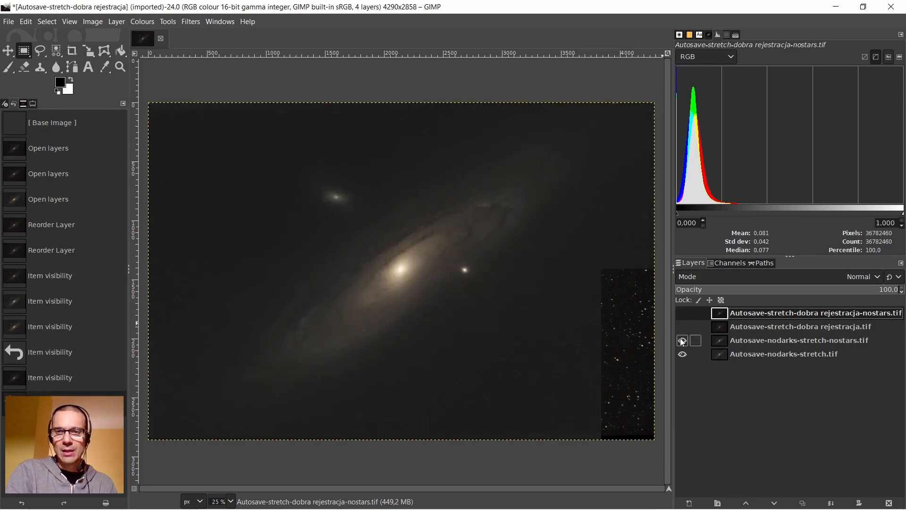
pyautogui.click(682, 340)
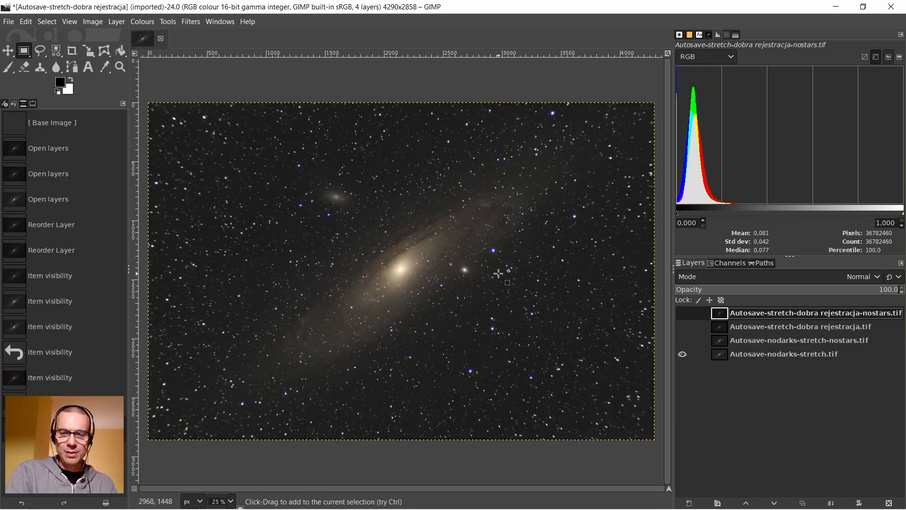
pyautogui.click(721, 352)
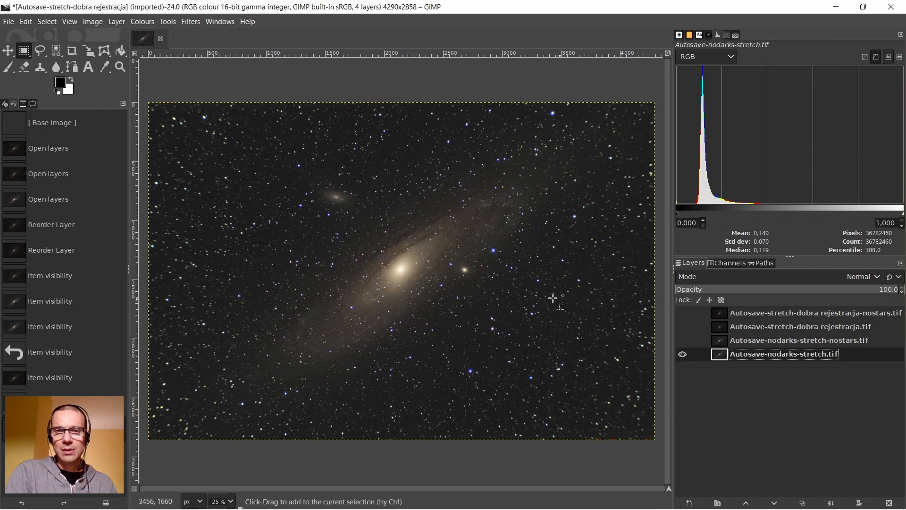
# Examine the stars around the small companion galaxy up close and across the whole frame
pyautogui.scroll(2, 494, 258)
pyautogui.scroll(5, 493, 258)
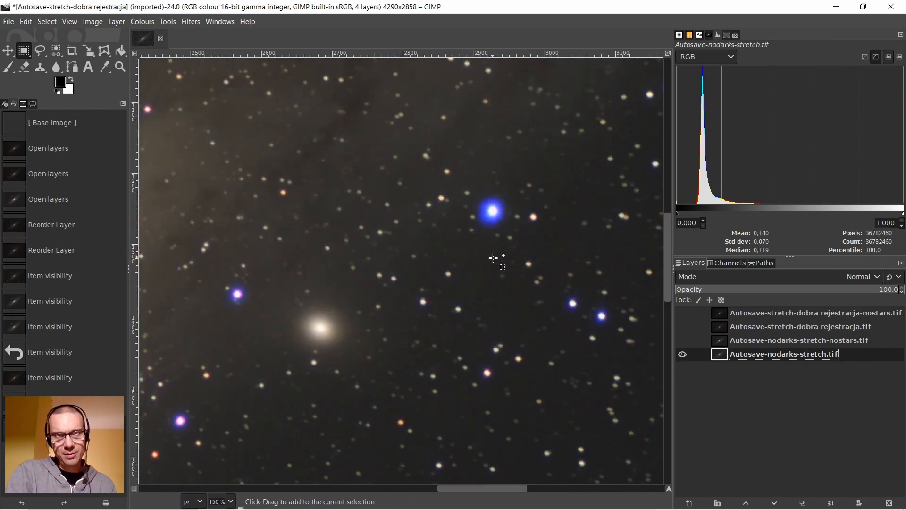
pyautogui.scroll(-3, 493, 258)
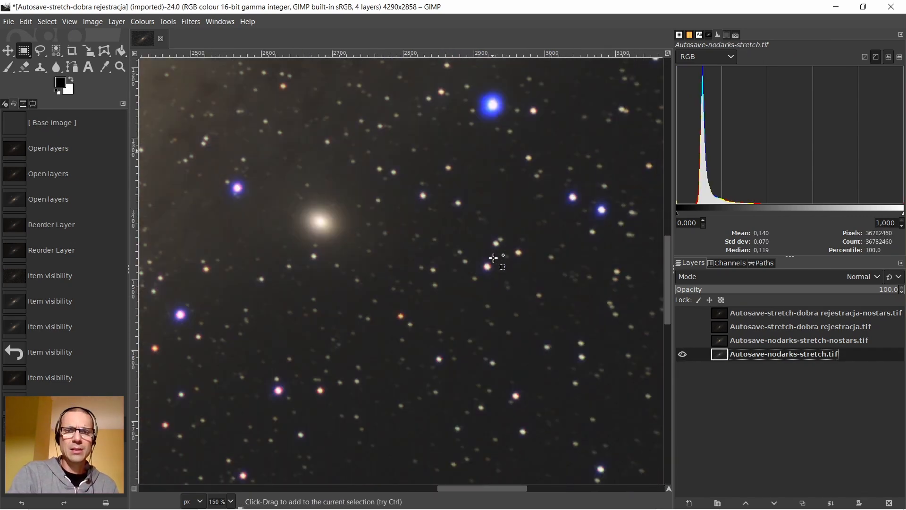
pyautogui.scroll(-2, 494, 258)
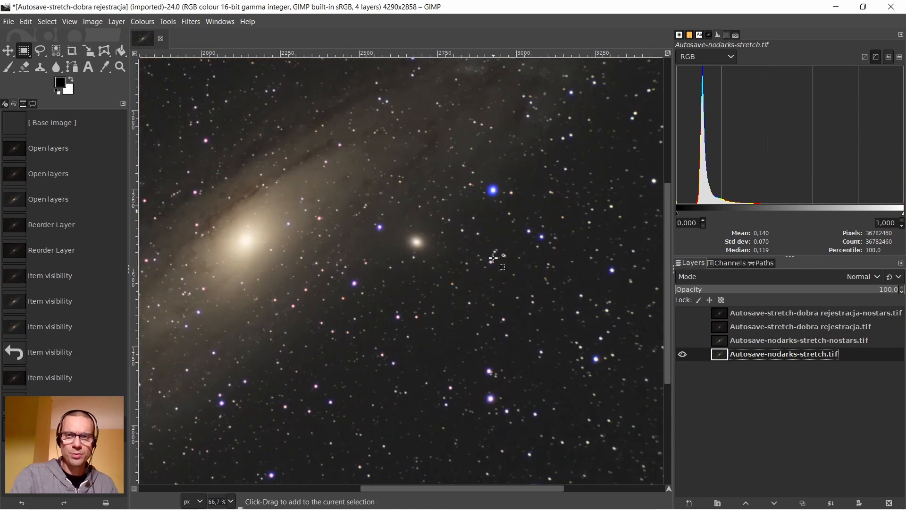
pyautogui.scroll(-1, 493, 258)
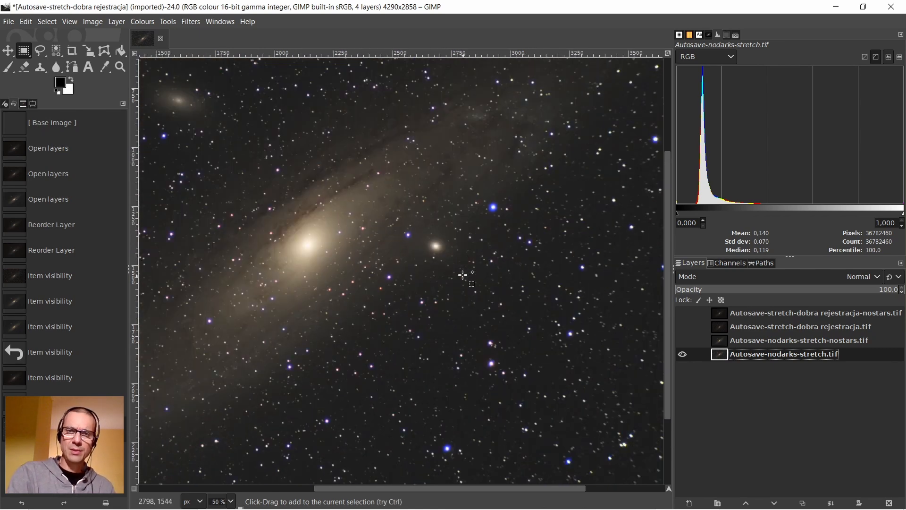
pyautogui.scroll(2, 432, 223)
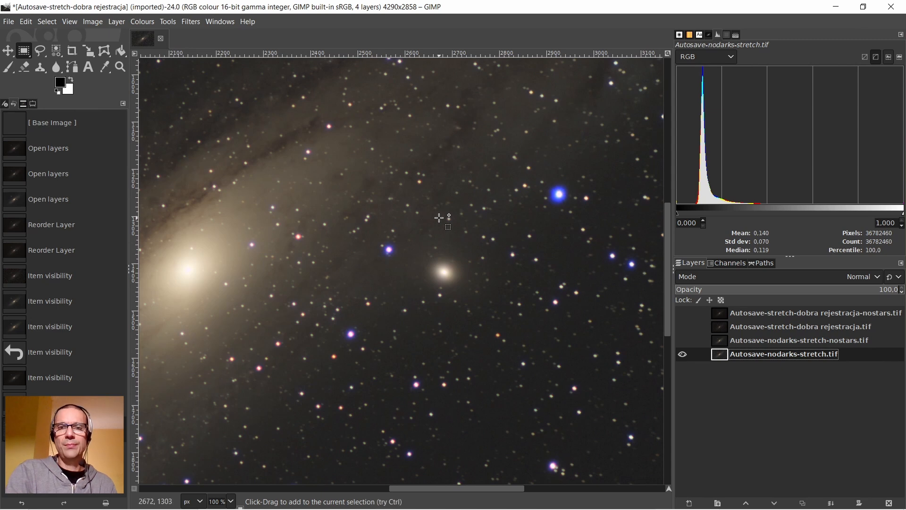
pyautogui.scroll(-2, 402, 271)
pyautogui.scroll(-3, 384, 265)
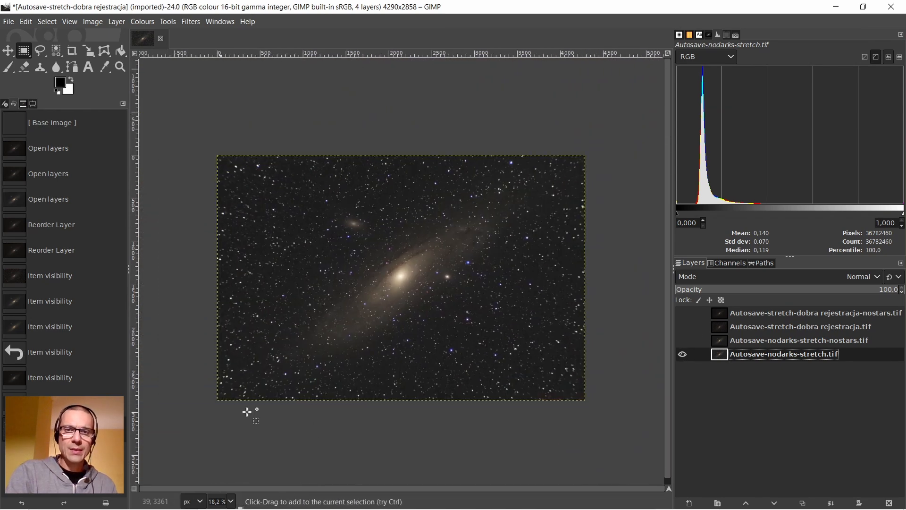
pyautogui.scroll(2, 407, 287)
pyautogui.scroll(-1, 407, 287)
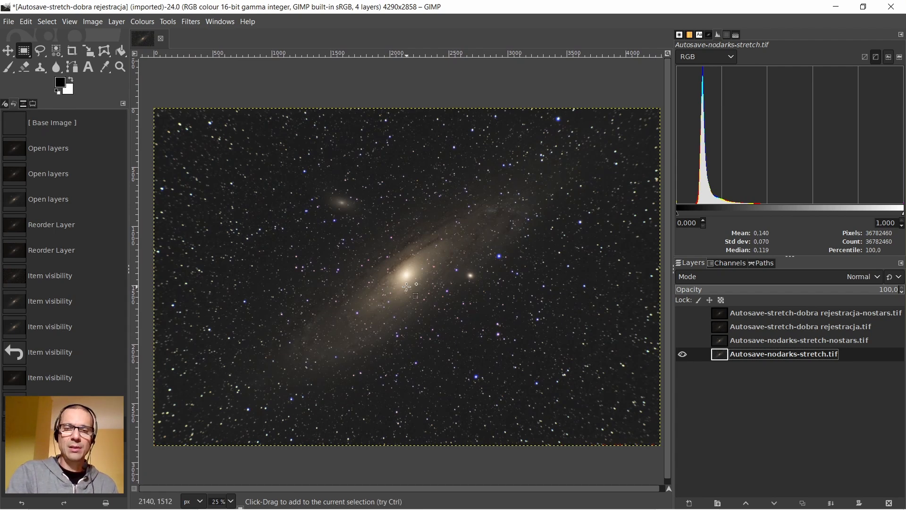
# Inspect the shape and colour of the bright blue star and its neighbouring stars beside the galaxy
pyautogui.scroll(6, 501, 255)
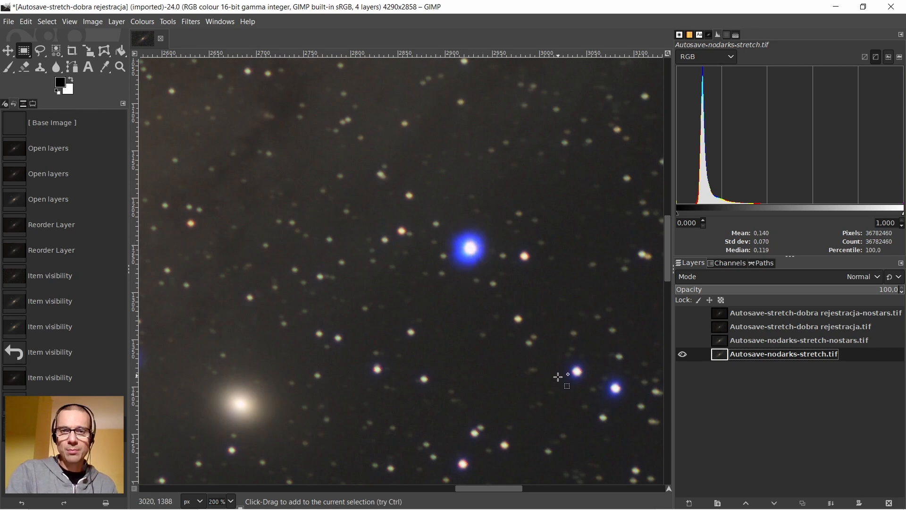
pyautogui.scroll(-5, 557, 377)
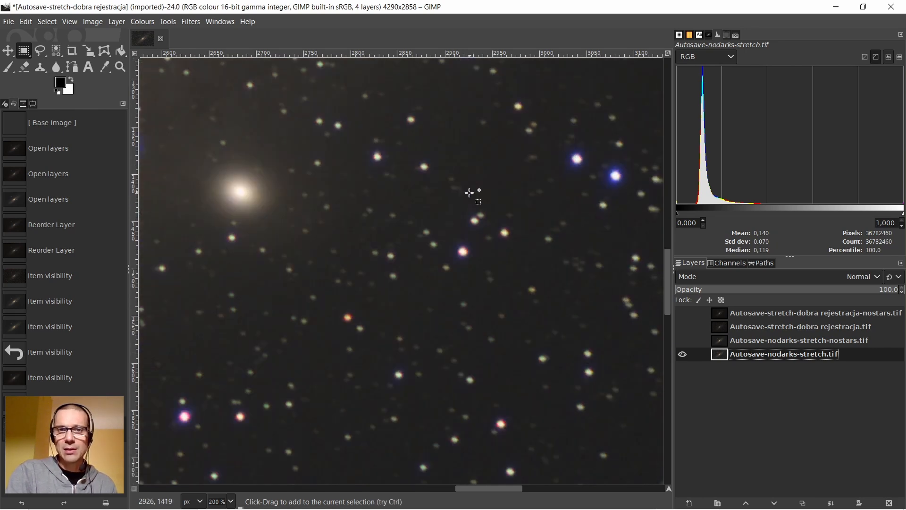
pyautogui.scroll(-1, 465, 232)
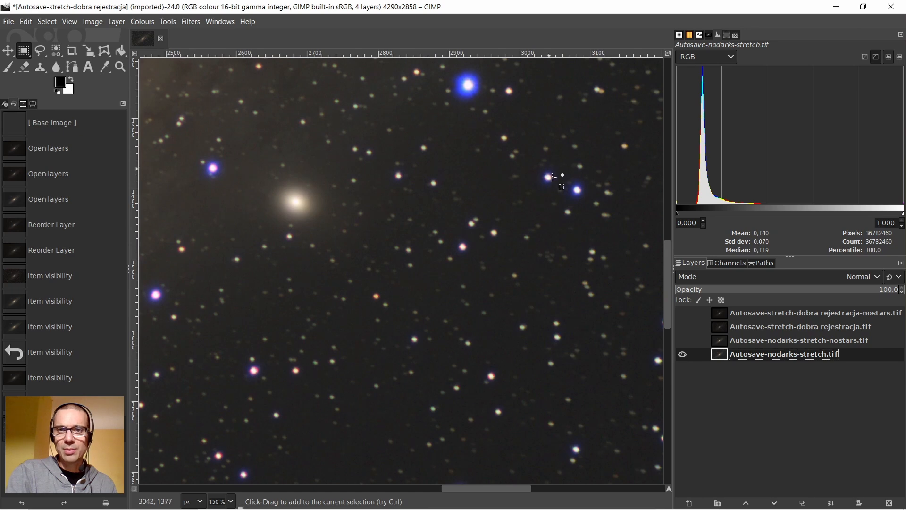
pyautogui.scroll(5, 502, 160)
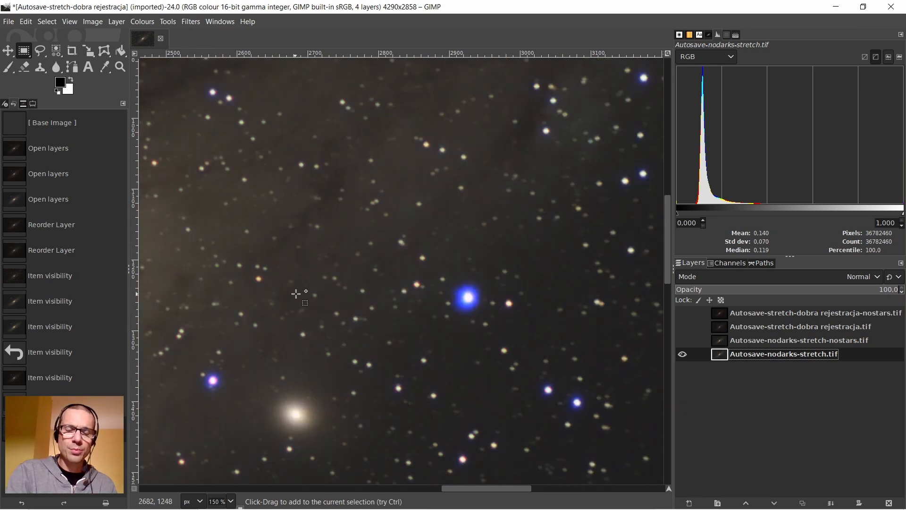
pyautogui.scroll(-3, 296, 294)
pyautogui.scroll(-3, 303, 285)
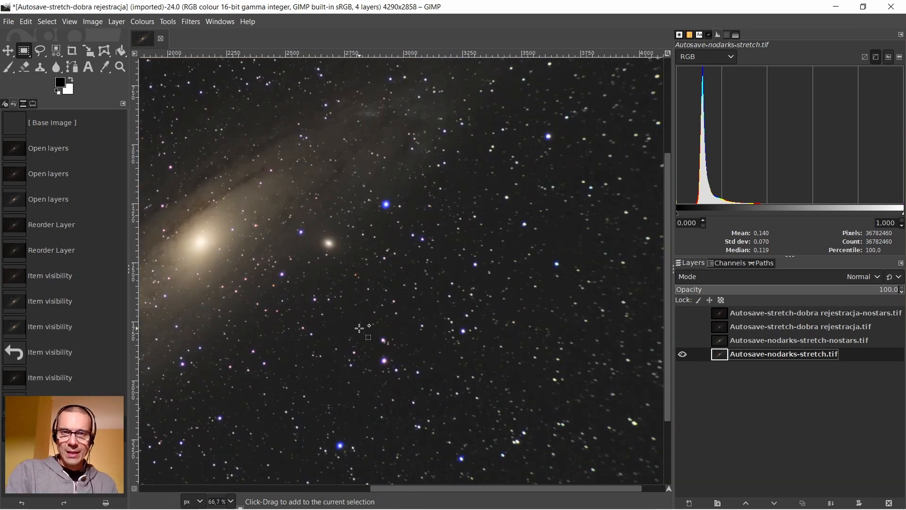
pyautogui.scroll(-2, 360, 328)
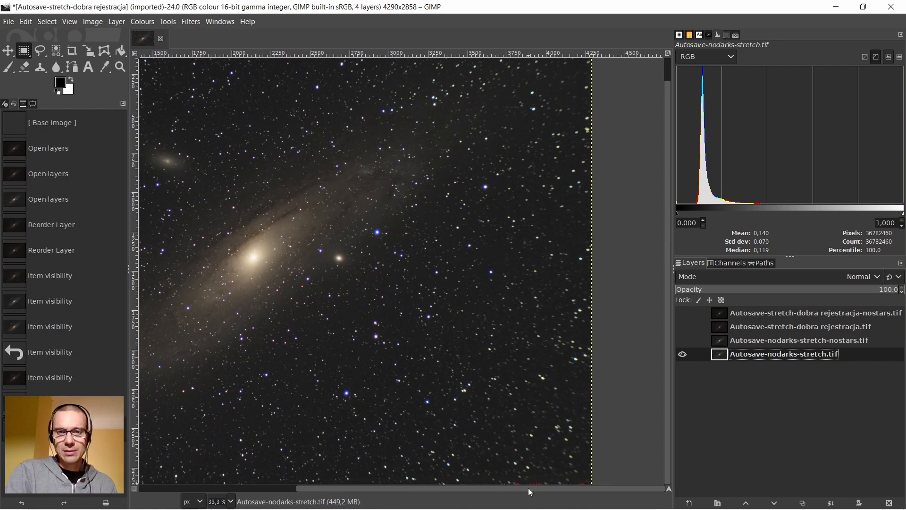
# Examine the galaxy's bright core and the stars in front of it
pyautogui.moveTo(528, 488); pyautogui.dragTo(333, 488)
pyautogui.scroll(3, 498, 250)
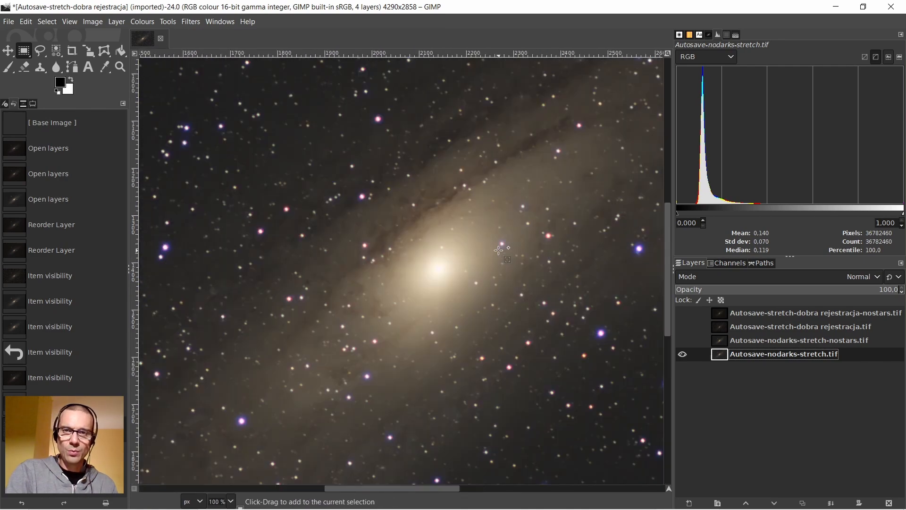
pyautogui.scroll(-3, 502, 250)
pyautogui.scroll(5, 501, 248)
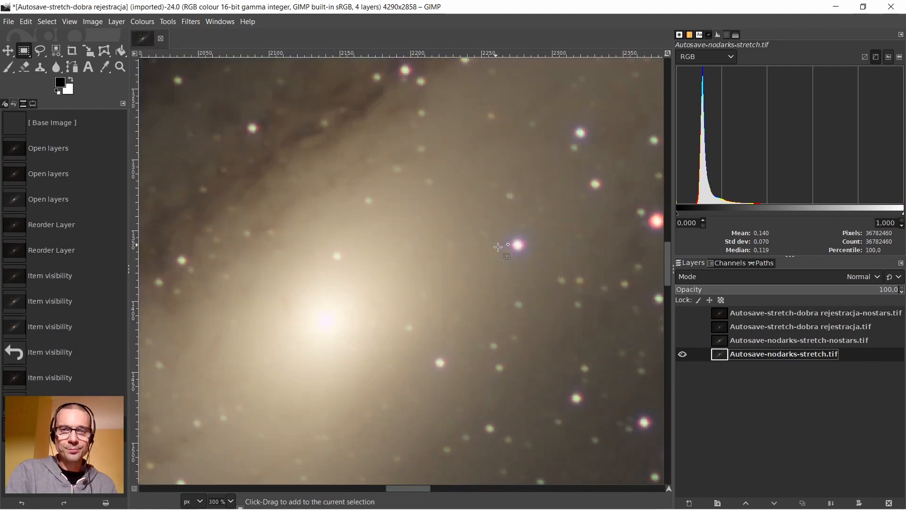
pyautogui.scroll(-2, 499, 247)
pyautogui.scroll(-3, 499, 247)
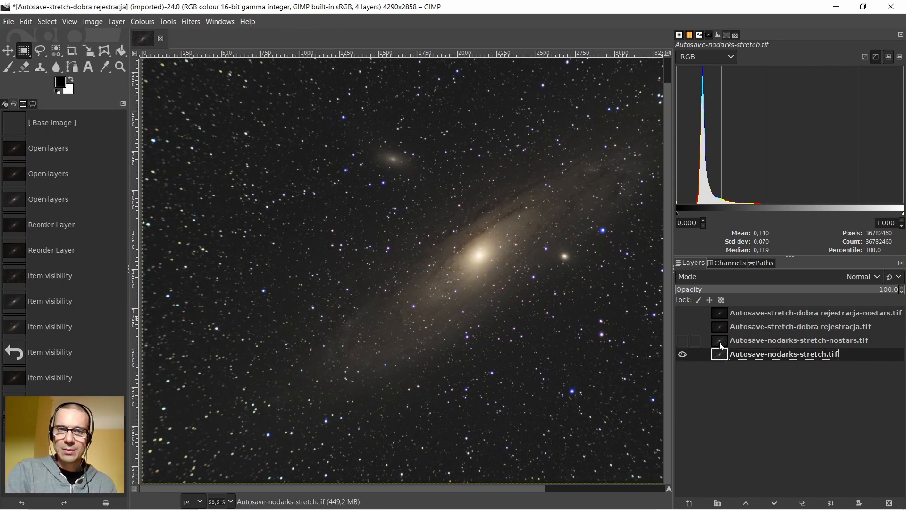
# Show the Autosave-nodarks-stretch-nostars.tif layer and examine the starless galaxy's core and upper arm
pyautogui.click(684, 340)
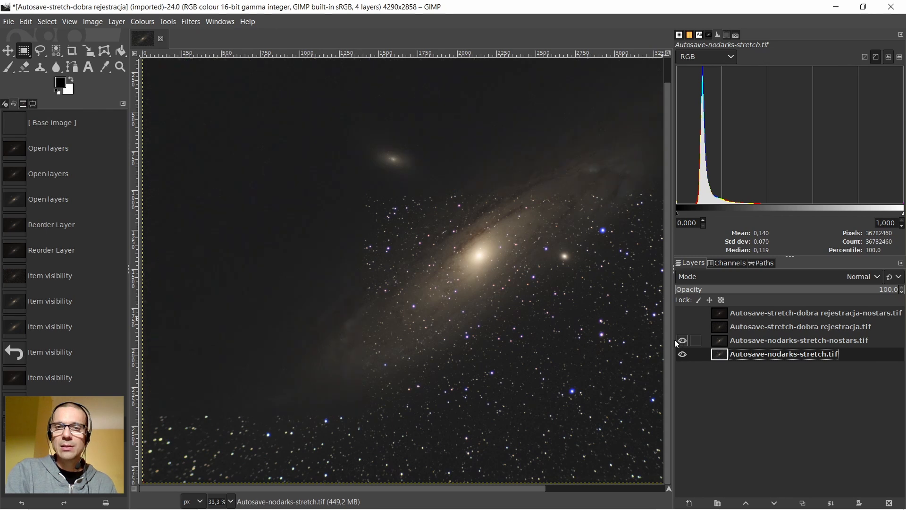
pyautogui.press('1')
pyautogui.keyDown('ctrl'); pyautogui.scroll(-2, 495, 251); pyautogui.keyUp('ctrl')
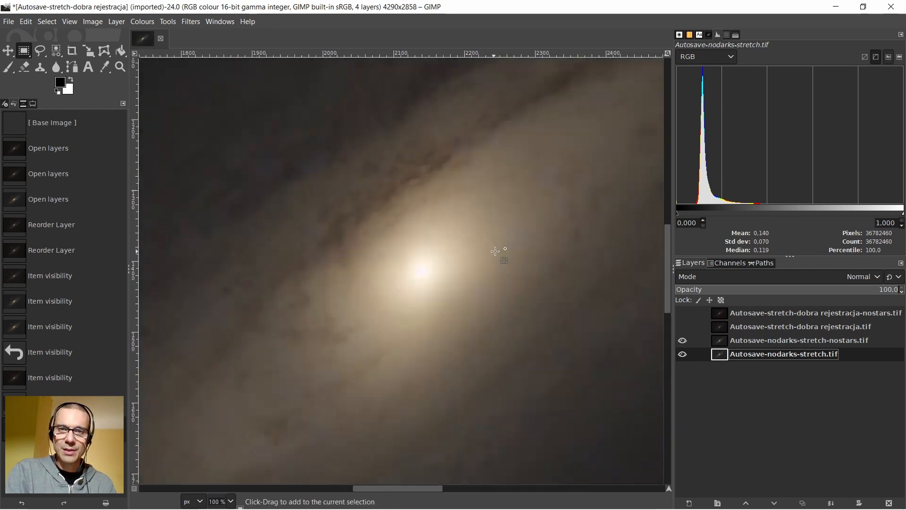
pyautogui.keyDown('ctrl'); pyautogui.scroll(-2, 495, 251); pyautogui.keyUp('ctrl')
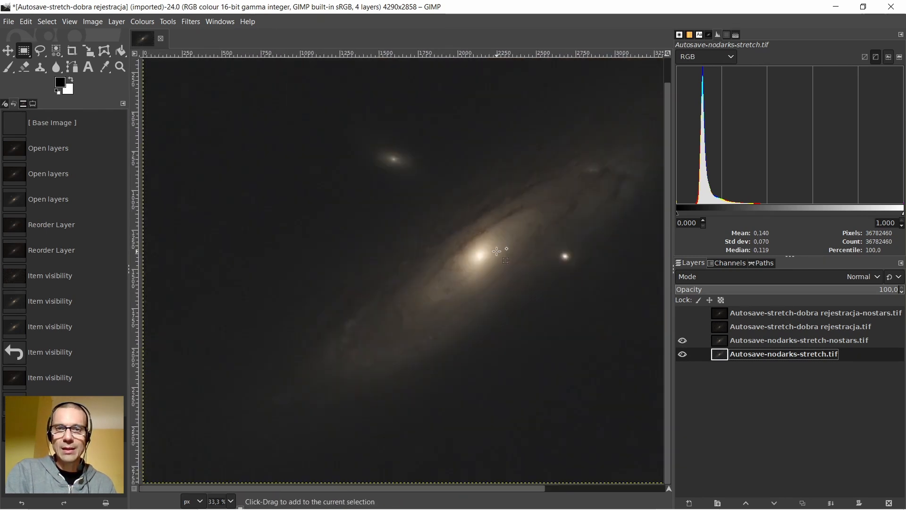
pyautogui.keyDown('ctrl'); pyautogui.scroll(5, 607, 158); pyautogui.keyUp('ctrl')
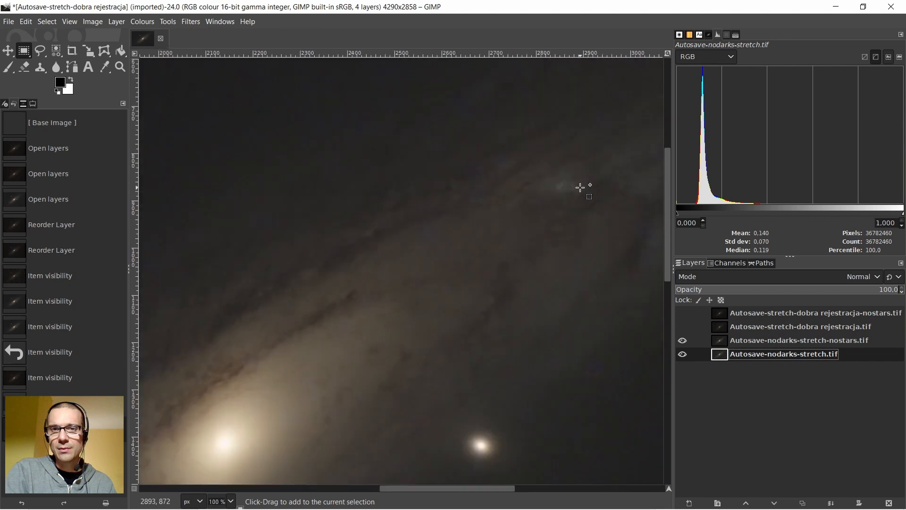
pyautogui.keyDown('ctrl'); pyautogui.scroll(-1, 526, 236); pyautogui.keyUp('ctrl')
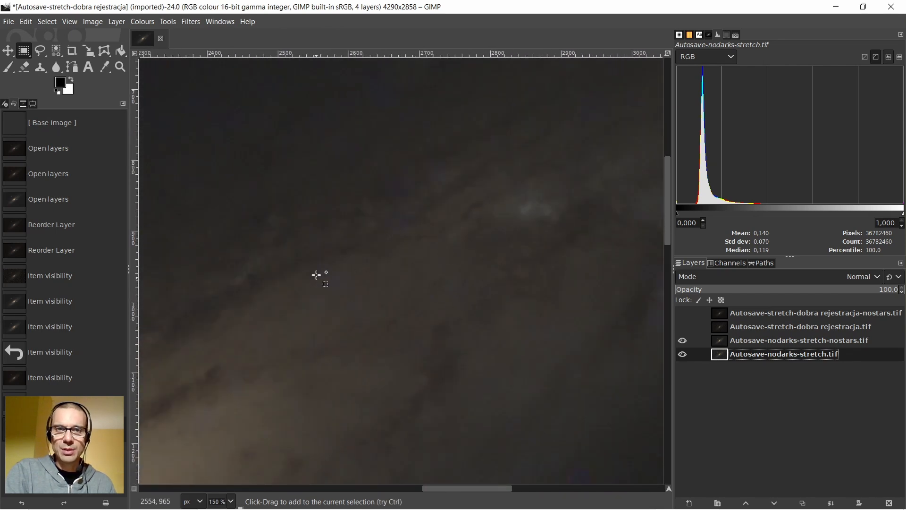
pyautogui.keyDown('ctrl'); pyautogui.scroll(-2, 340, 278); pyautogui.keyUp('ctrl')
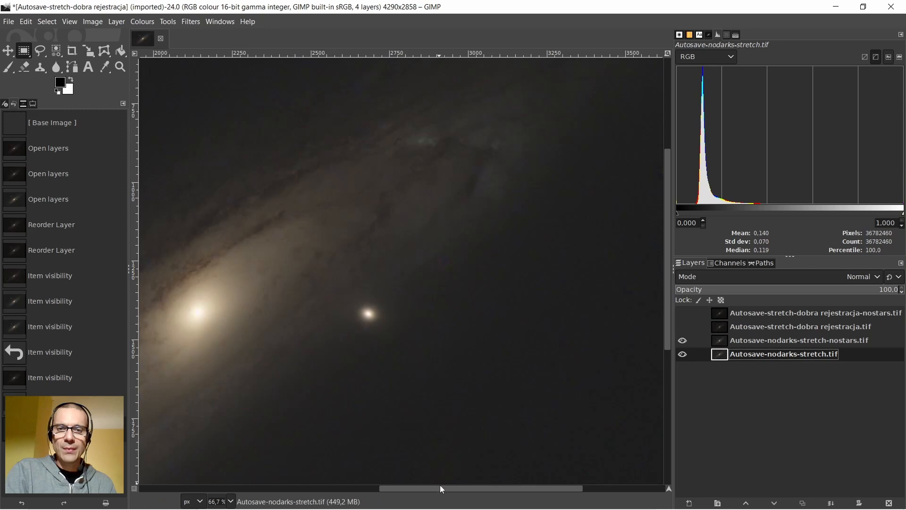
# Inspect the dust lanes above the starless galaxy's core and the surrounding background
pyautogui.moveTo(441, 489); pyautogui.dragTo(345, 488)
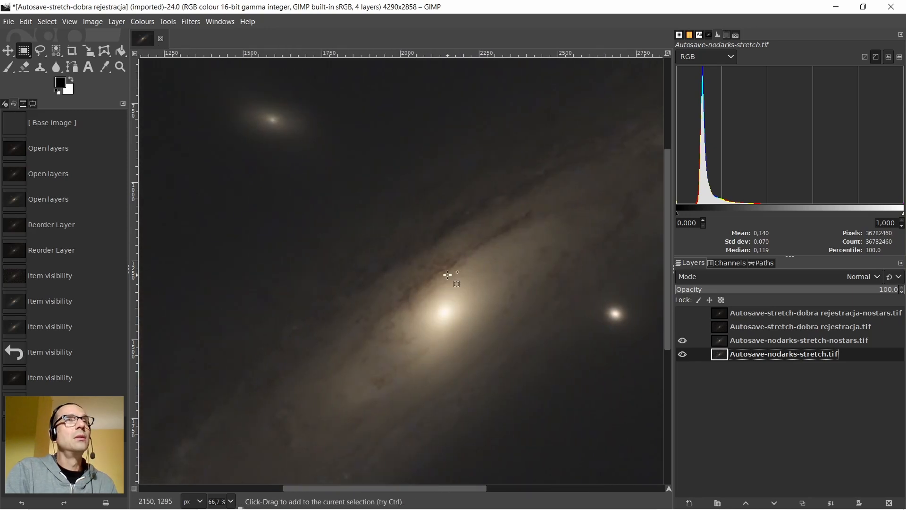
pyautogui.keyDown('ctrl'); pyautogui.scroll(2, 526, 222); pyautogui.keyUp('ctrl')
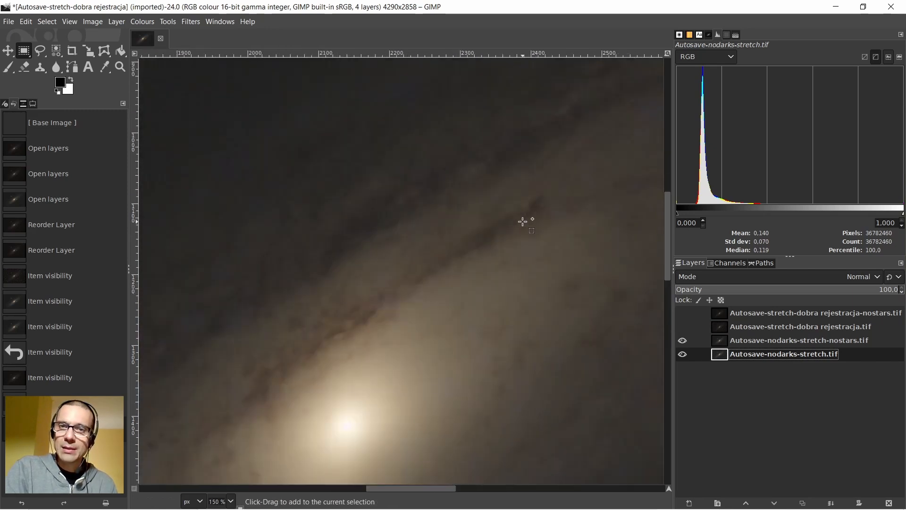
pyautogui.keyDown('ctrl'); pyautogui.scroll(-2, 532, 196); pyautogui.keyUp('ctrl')
pyautogui.keyDown('ctrl'); pyautogui.scroll(-1, 531, 196); pyautogui.keyUp('ctrl')
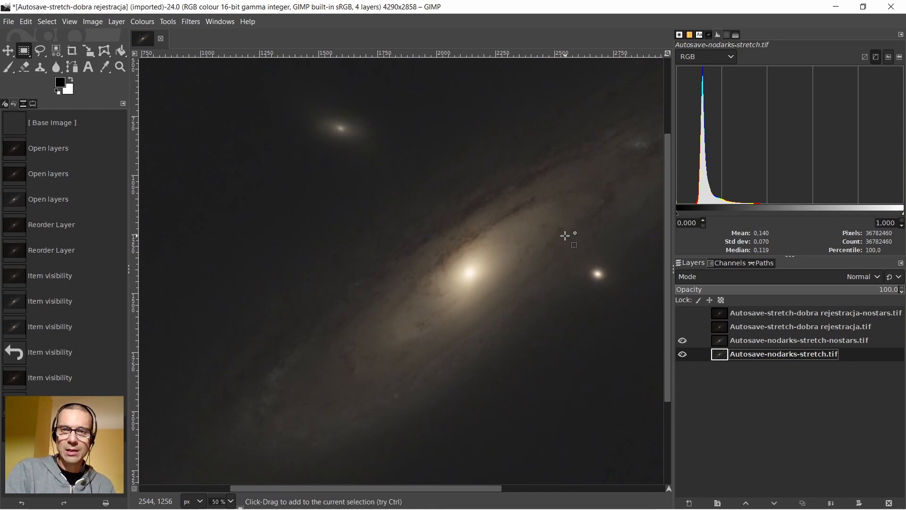
pyautogui.keyDown('ctrl'); pyautogui.scroll(4, 565, 235); pyautogui.keyUp('ctrl')
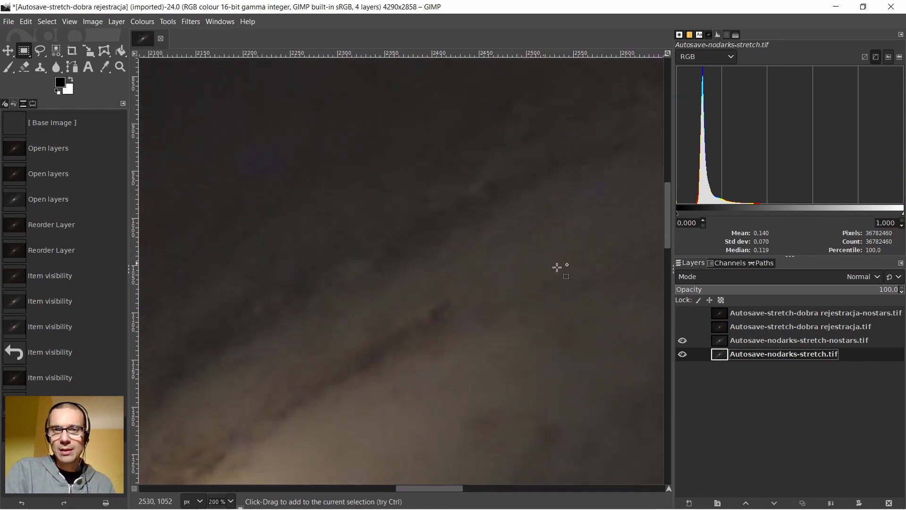
pyautogui.keyDown('ctrl'); pyautogui.scroll(-2, 330, 286); pyautogui.keyUp('ctrl')
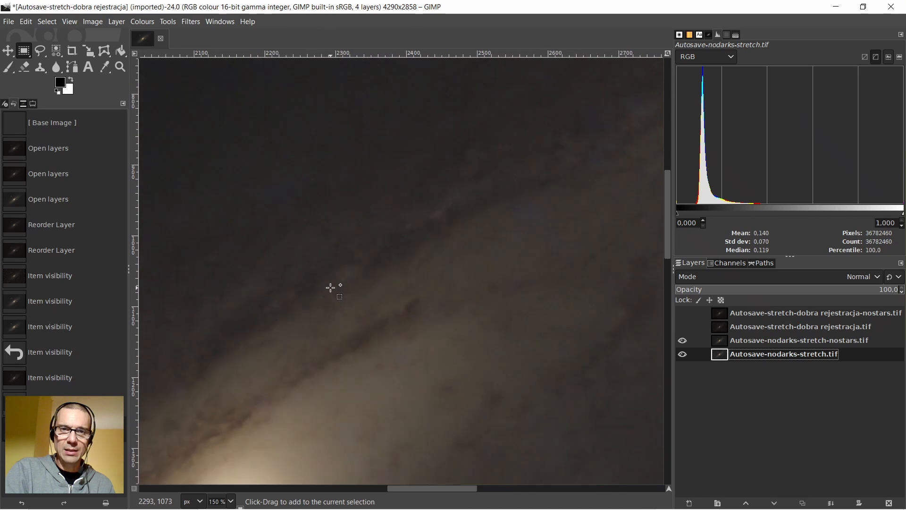
pyautogui.scroll(-5, 411, 282)
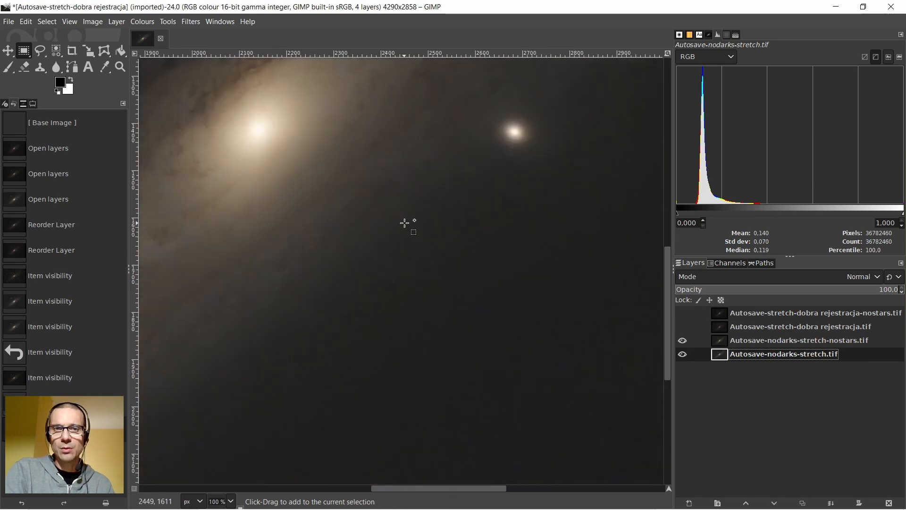
pyautogui.keyDown('ctrl'); pyautogui.scroll(-2, 405, 212); pyautogui.keyUp('ctrl')
pyautogui.scroll(5, 402, 189)
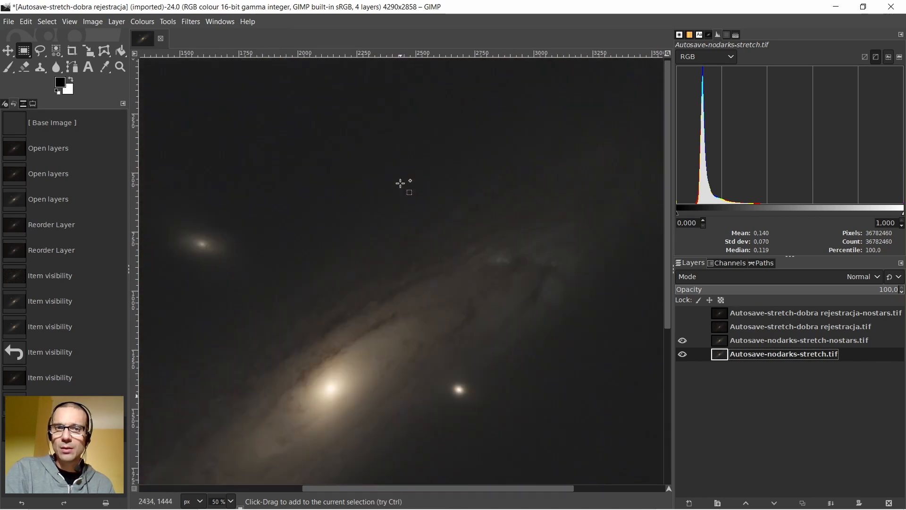
# Toggle Autosave-nodarks-stretch-nostars.tif off and on to compare it with the layer below, and select the Autosave-stretch-dobra rejestracja.tif layer
pyautogui.click(722, 341)
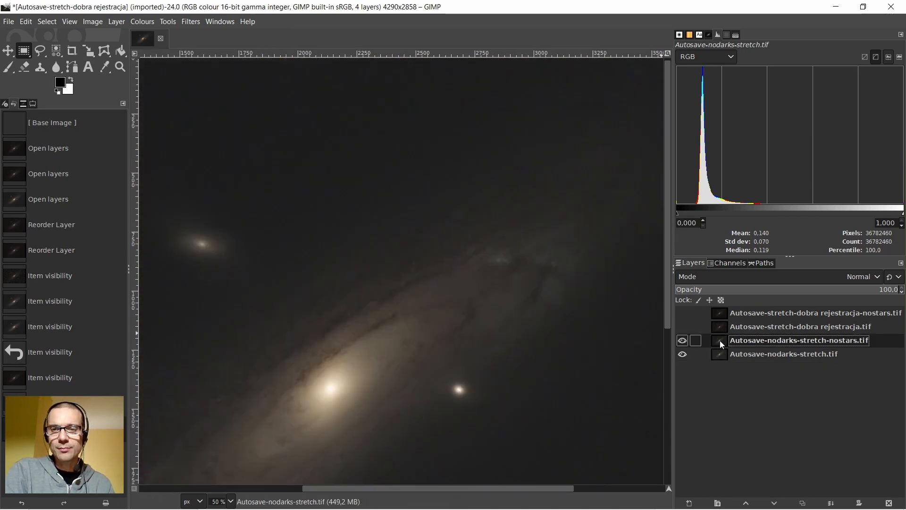
pyautogui.click(683, 341)
pyautogui.click(682, 341)
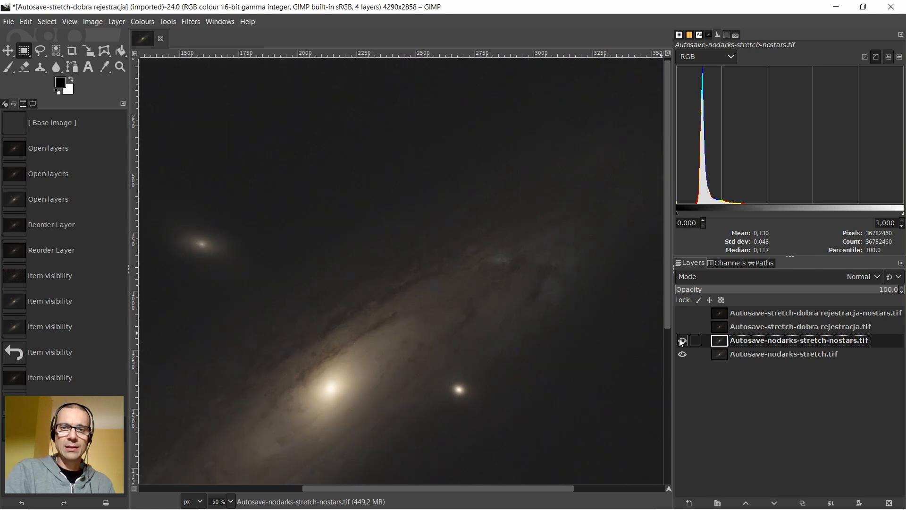
pyautogui.click(718, 327)
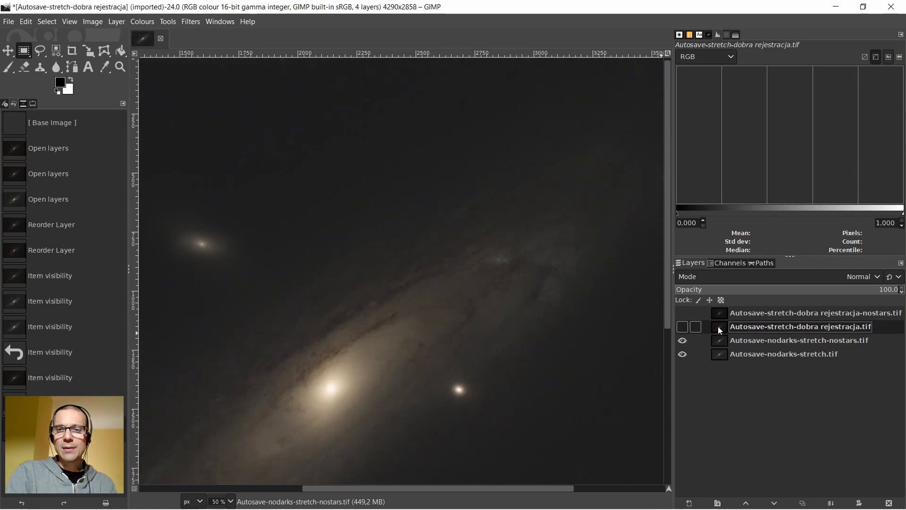
# Show the Autosave-stretch-dobra rejestracja.tif layer and examine the stars along the galaxy's upper arm
pyautogui.click(683, 326)
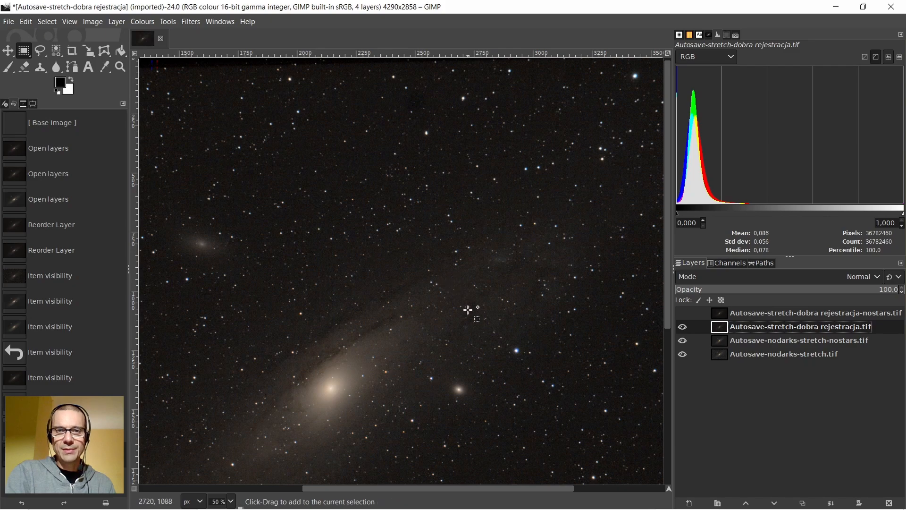
pyautogui.scroll(5, 452, 289)
pyautogui.scroll(-4, 458, 281)
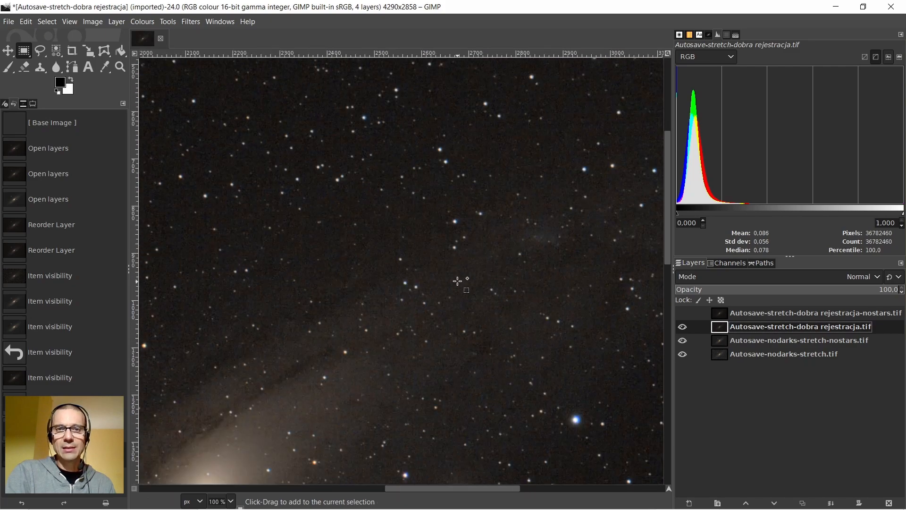
pyautogui.scroll(-1, 458, 282)
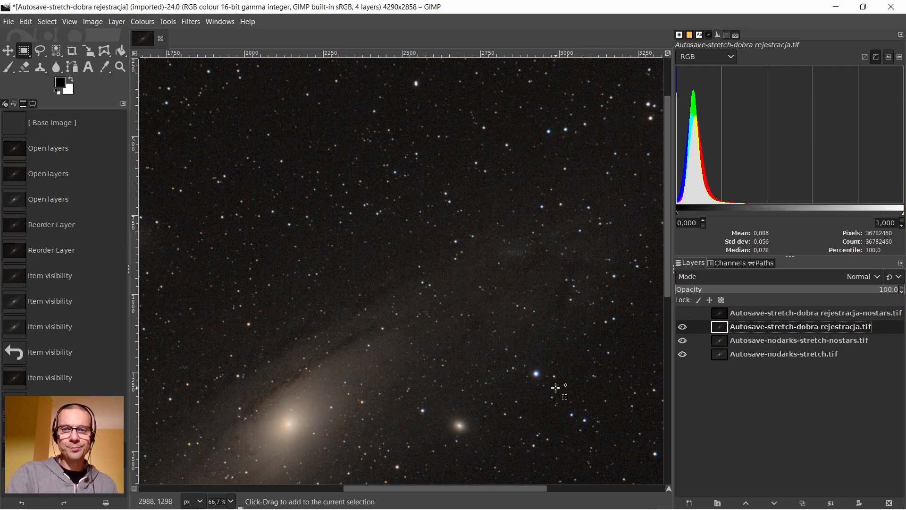
# Examine the shape and colour of the stars around the small companion galaxy beside the core
pyautogui.scroll(4, 556, 387)
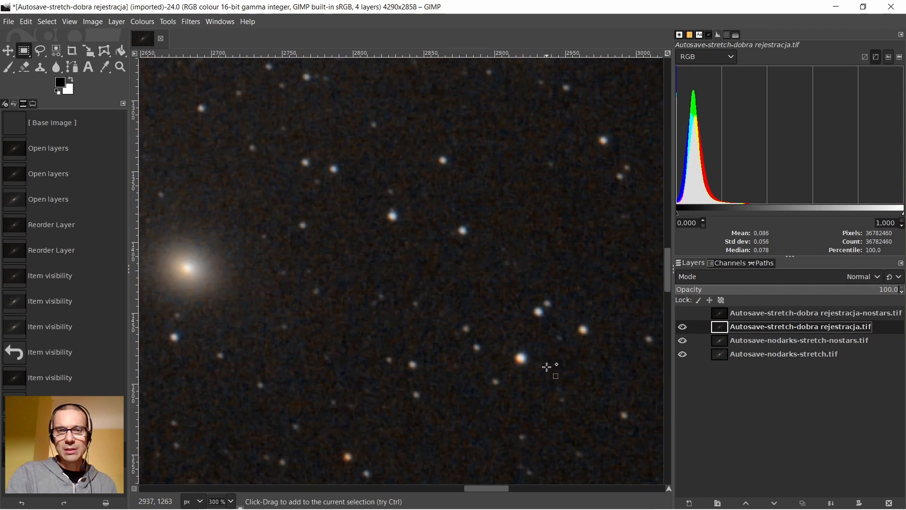
pyautogui.scroll(-4, 529, 363)
pyautogui.scroll(4, 365, 320)
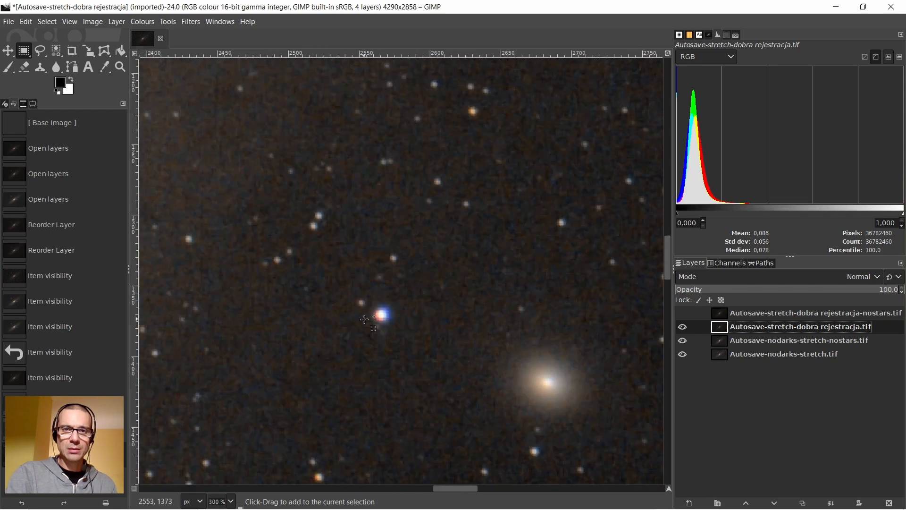
pyautogui.scroll(2, 377, 324)
pyautogui.scroll(-1, 383, 314)
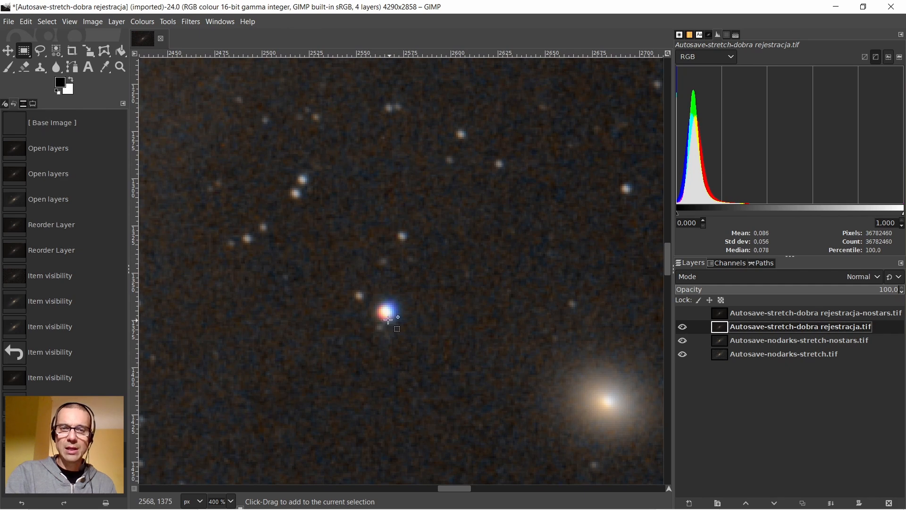
pyautogui.scroll(-4, 388, 310)
pyautogui.scroll(-3, 313, 295)
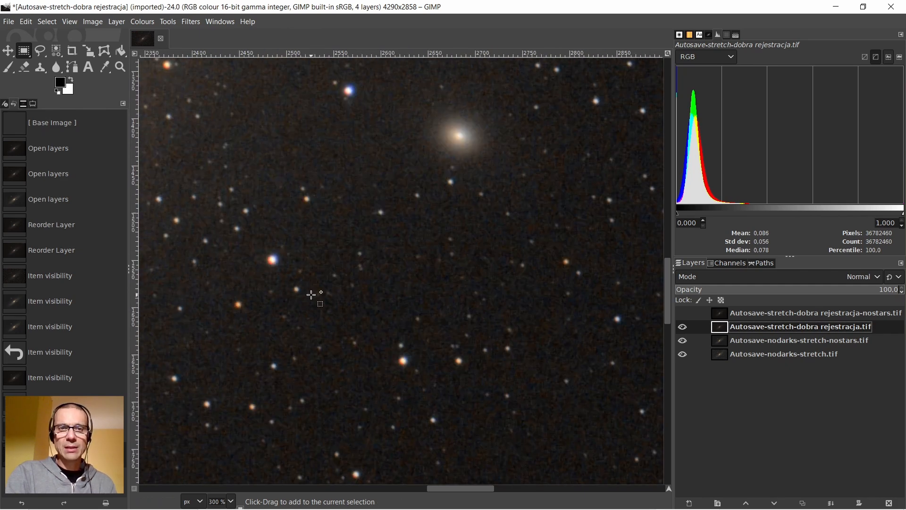
# Inspect the colour fringes on the bright stars below the companion galaxy
pyautogui.scroll(2, 385, 340)
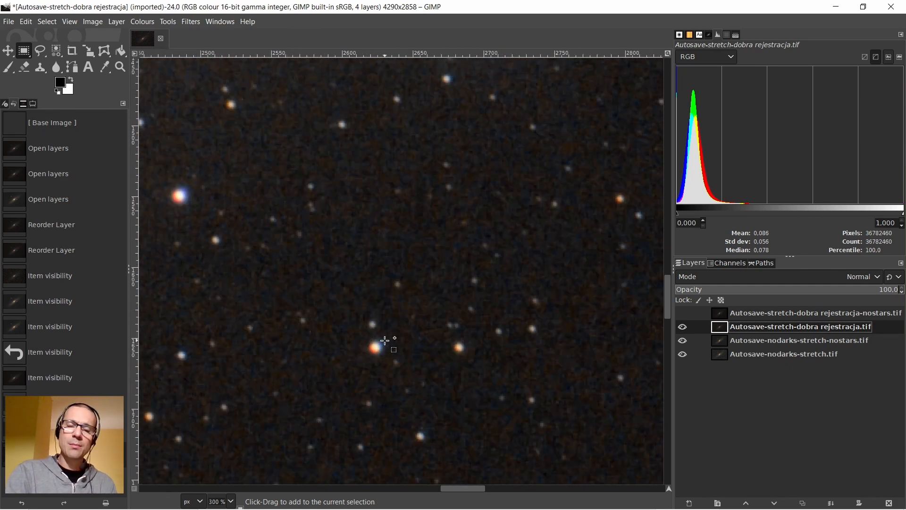
pyautogui.scroll(3, 385, 340)
pyautogui.scroll(-1, 374, 302)
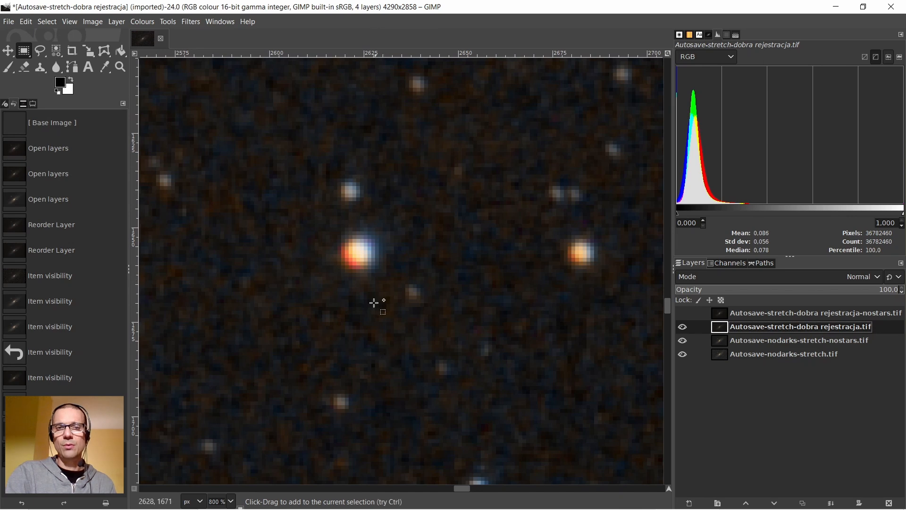
pyautogui.scroll(-7, 374, 303)
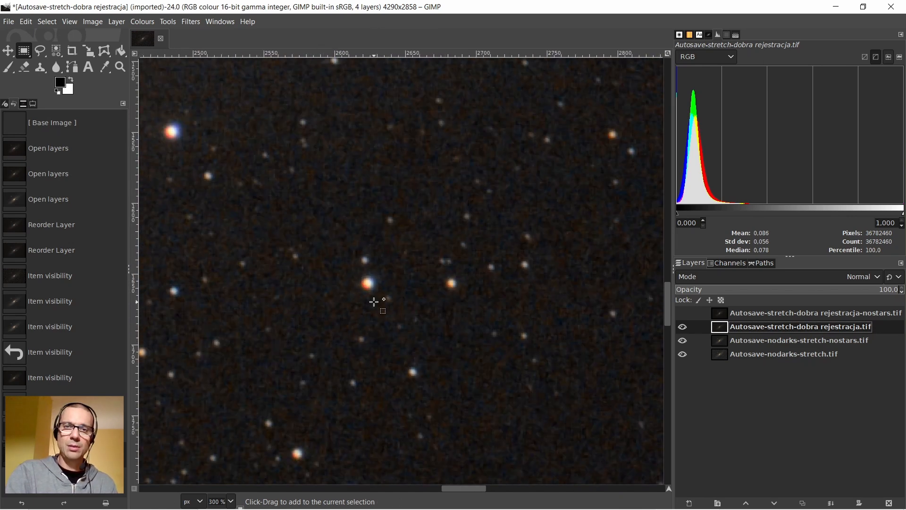
pyautogui.scroll(-1, 374, 302)
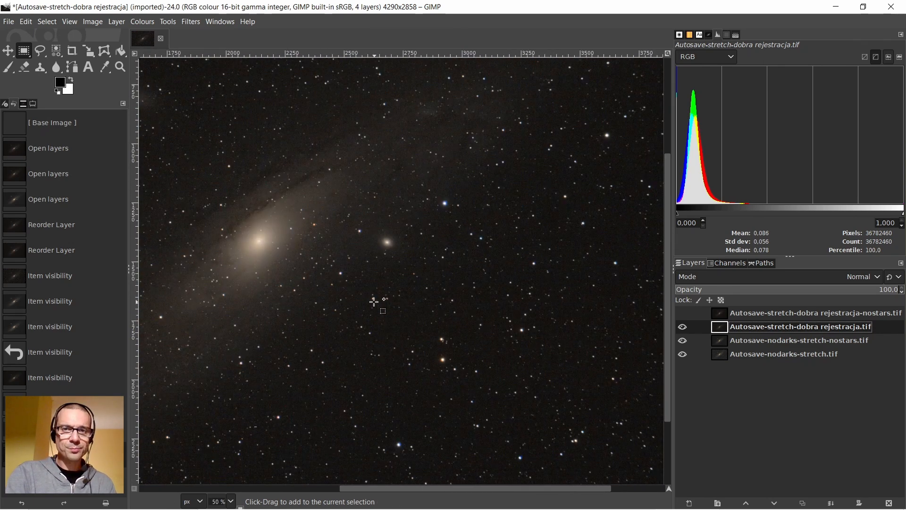
# Examine the star shapes and the border in the image's lower-right corner
pyautogui.scroll(-3, 498, 344)
pyautogui.scroll(5, 597, 373)
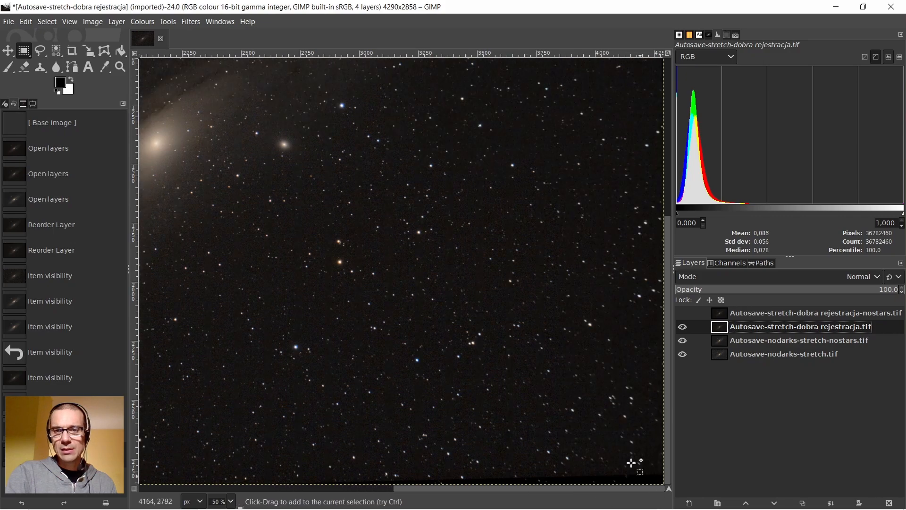
pyautogui.scroll(-5, 597, 373)
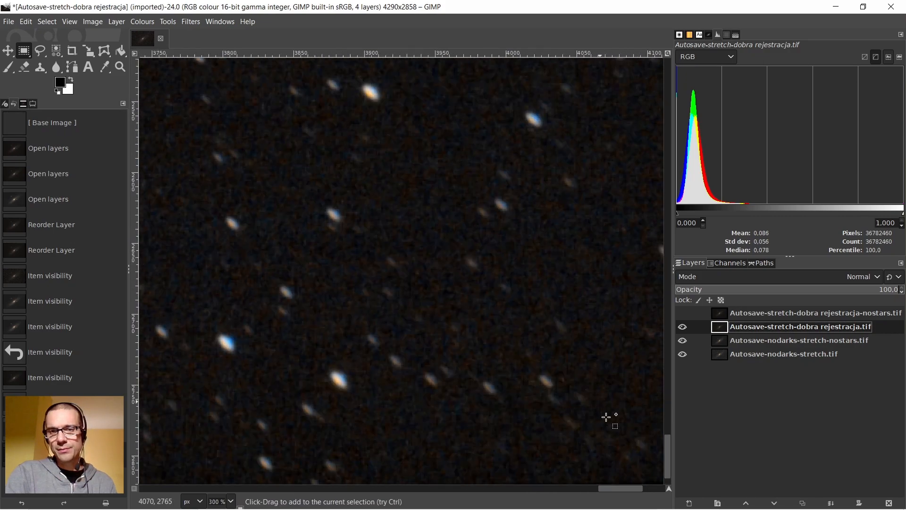
pyautogui.hscroll(4, 501, 347)
pyautogui.scroll(-5, 501, 348)
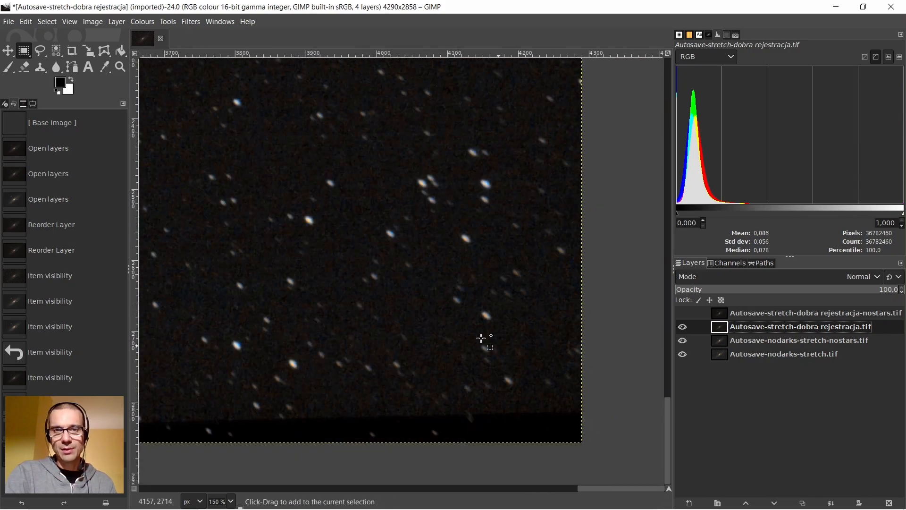
# Inspect the stars and border along the image's right edge up to its upper-right corner
pyautogui.scroll(3, 473, 305)
pyautogui.scroll(15, 472, 306)
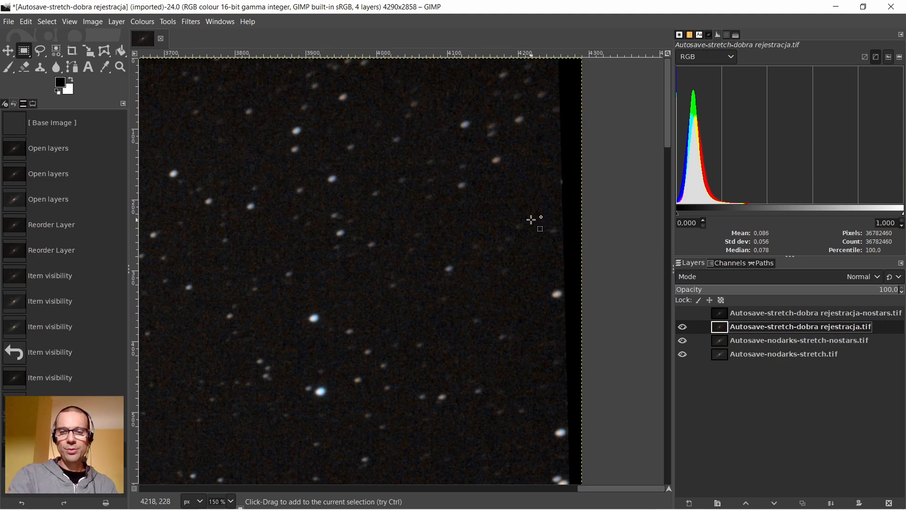
pyautogui.scroll(-6, 531, 218)
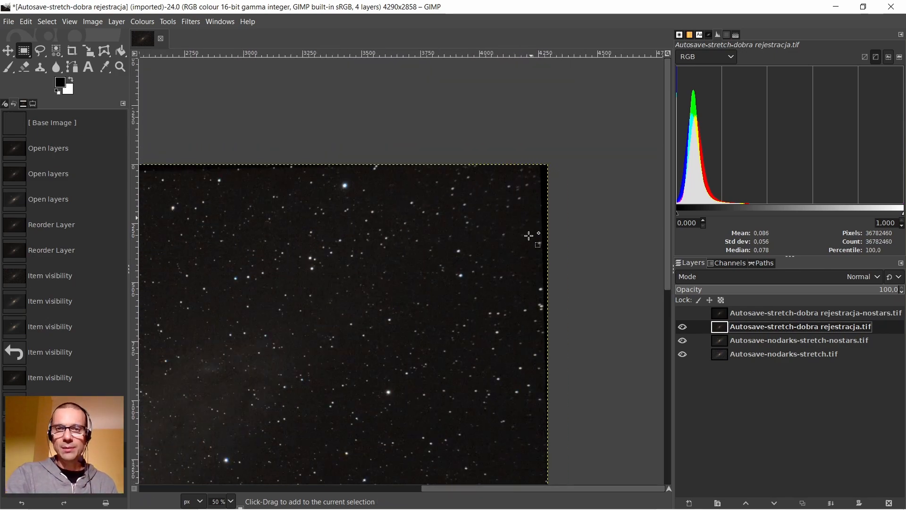
pyautogui.scroll(5, 526, 248)
pyautogui.scroll(-4, 462, 147)
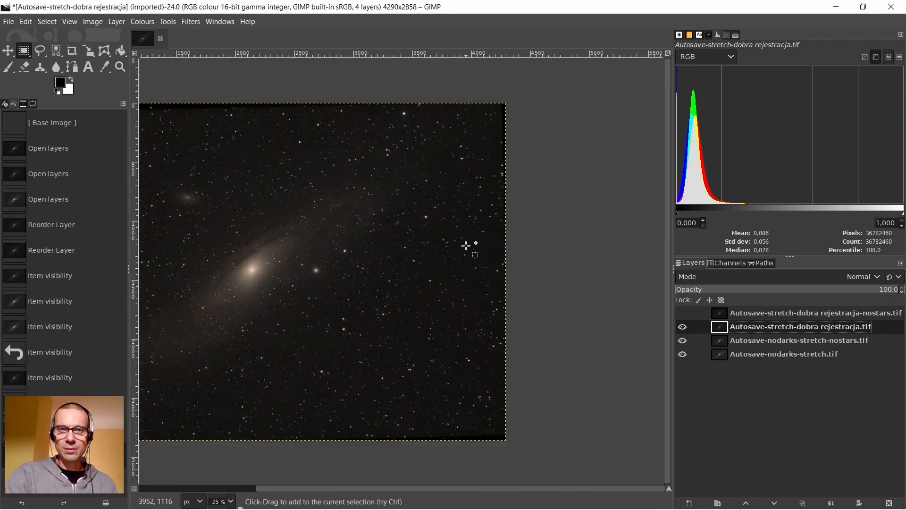
# Inspect the stars along the image's left side and the border in its upper-left corner
pyautogui.scroll(1, 387, 474)
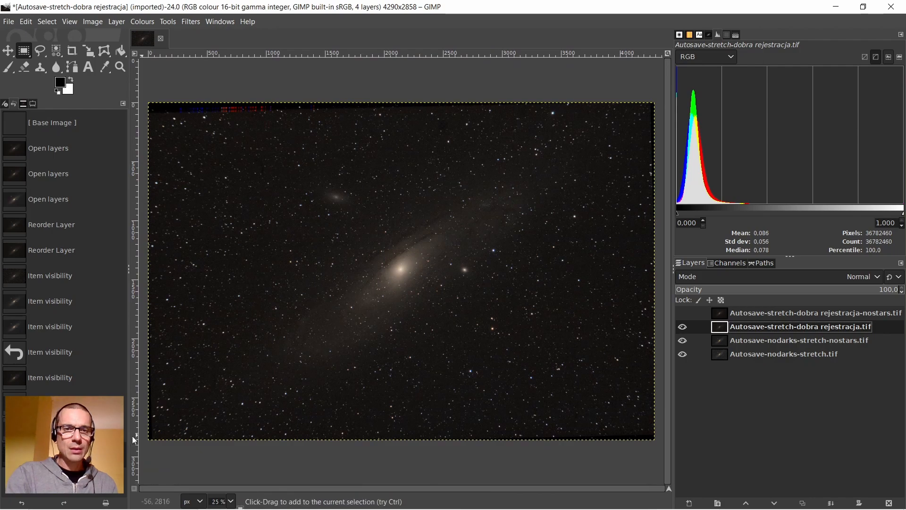
pyautogui.scroll(3, 163, 423)
pyautogui.scroll(15, 246, 368)
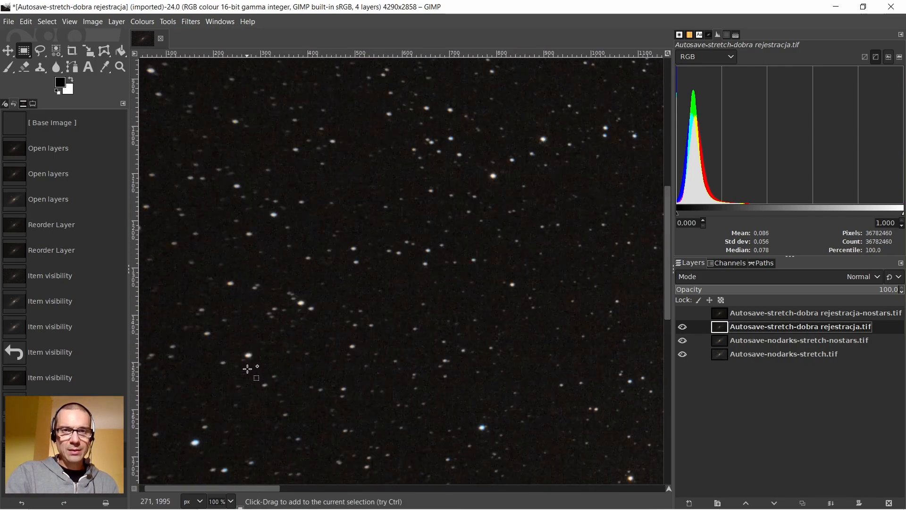
pyautogui.scroll(-4, 319, 263)
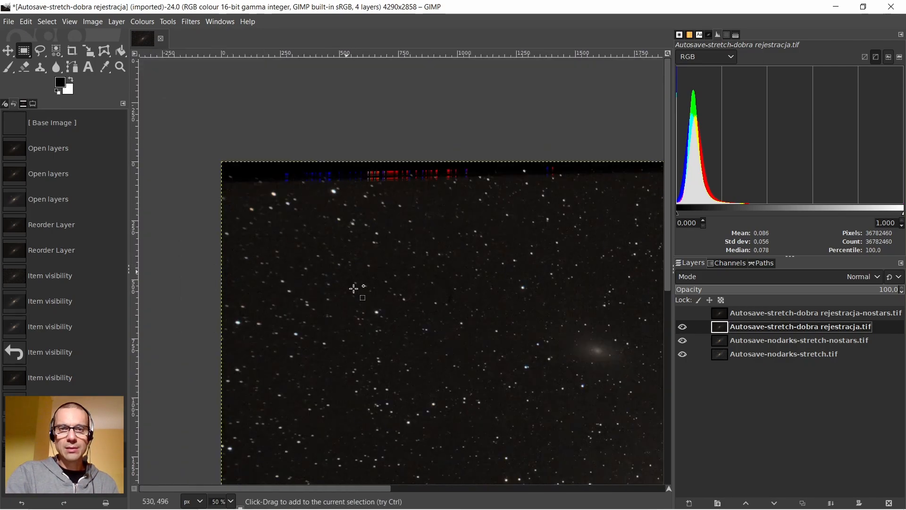
pyautogui.scroll(2, 415, 345)
# Examine the colour and shape of the stars just below the galaxy's core
pyautogui.moveTo(348, 489); pyautogui.dragTo(489, 487)
pyautogui.scroll(2, 433, 300)
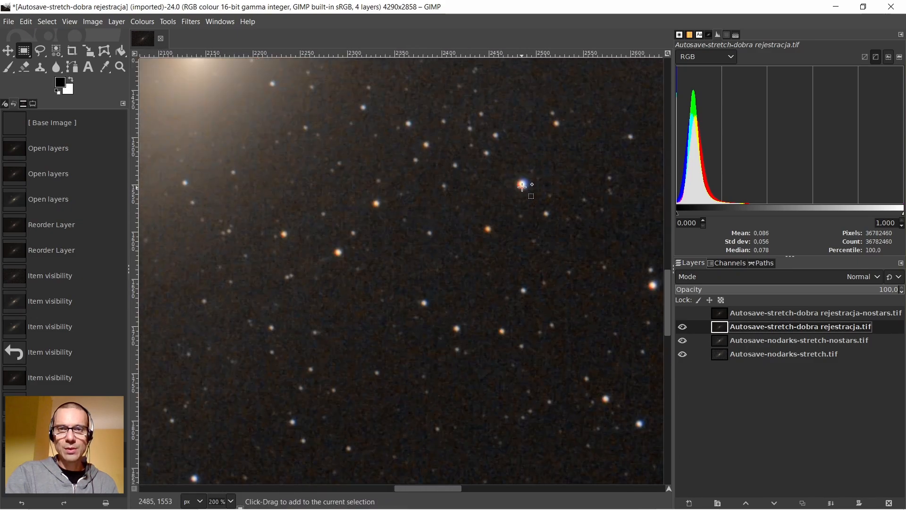
pyautogui.scroll(3, 523, 184)
pyautogui.scroll(-5, 447, 254)
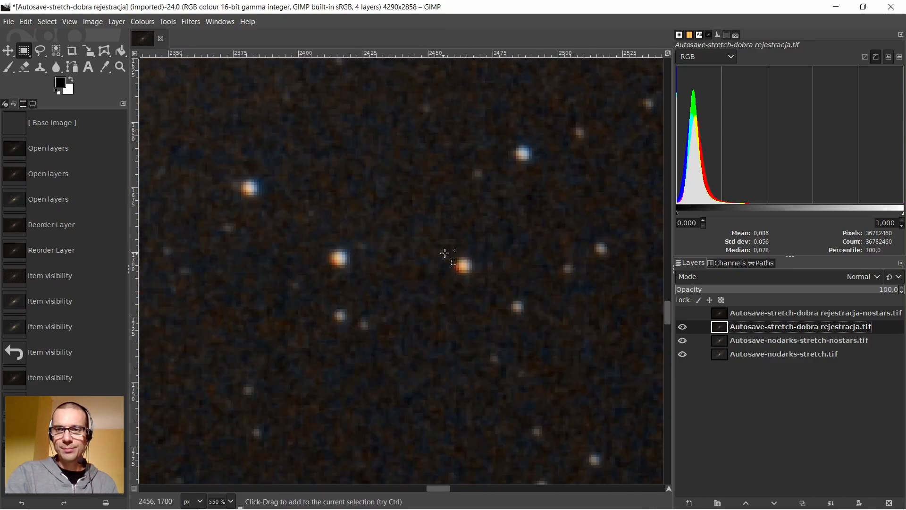
pyautogui.scroll(-6, 441, 265)
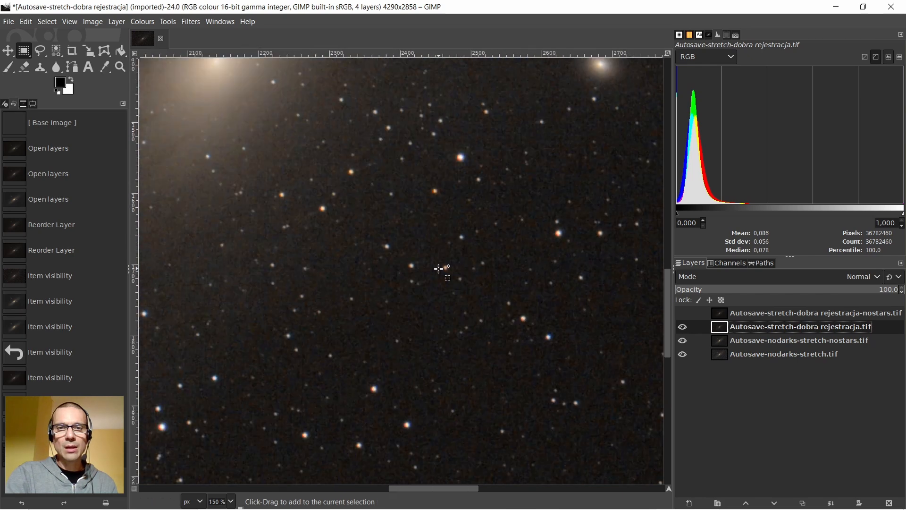
# Show the Autosave-stretch-dobra rejestracja-nostars.tif layer and look over the starless galaxy
pyautogui.click(723, 313)
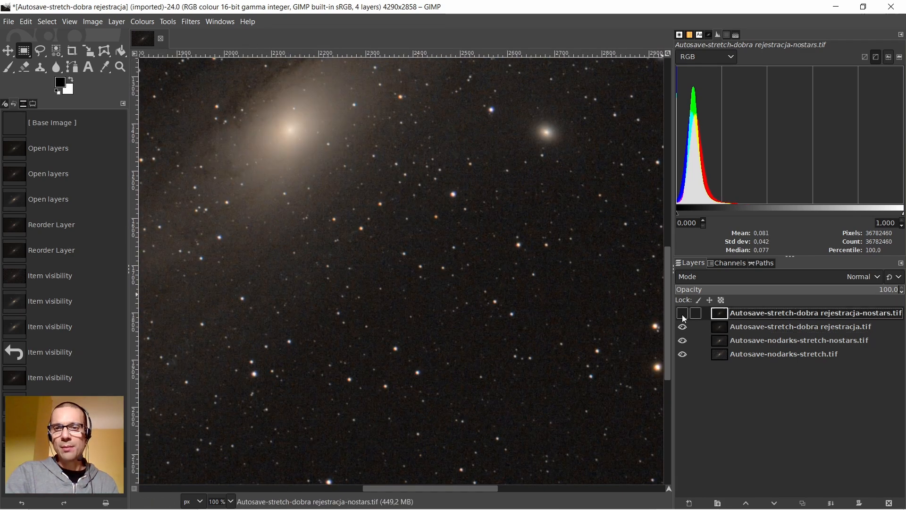
pyautogui.click(682, 314)
pyautogui.scroll(-1, 373, 197)
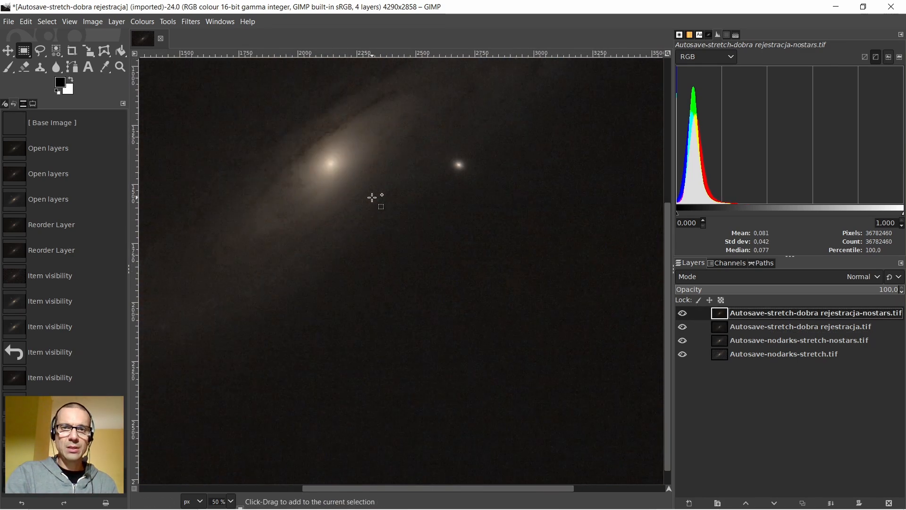
pyautogui.scroll(-2, 380, 297)
pyautogui.scroll(-3, 381, 309)
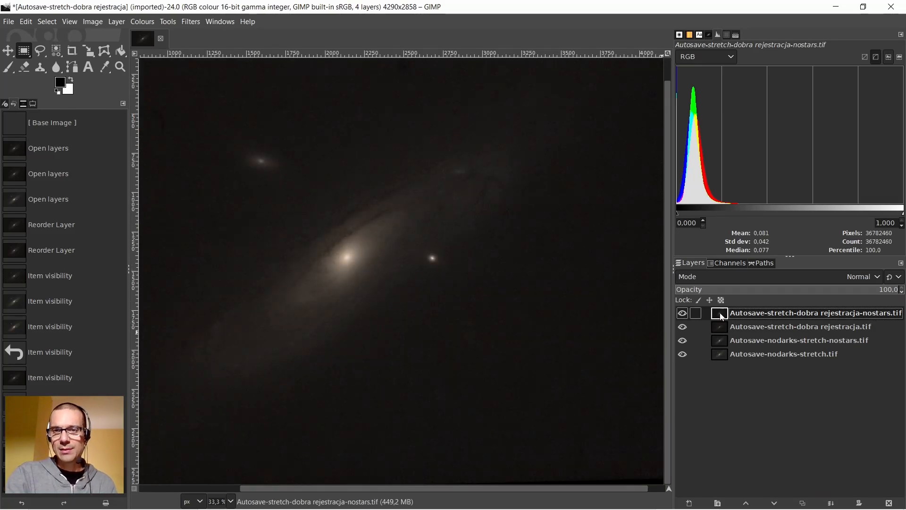
# Set the blend mode of Autosave-stretch-dobra rejestracja-nostars.tif to Subtract and inspect the isolated stars
pyautogui.click(773, 278)
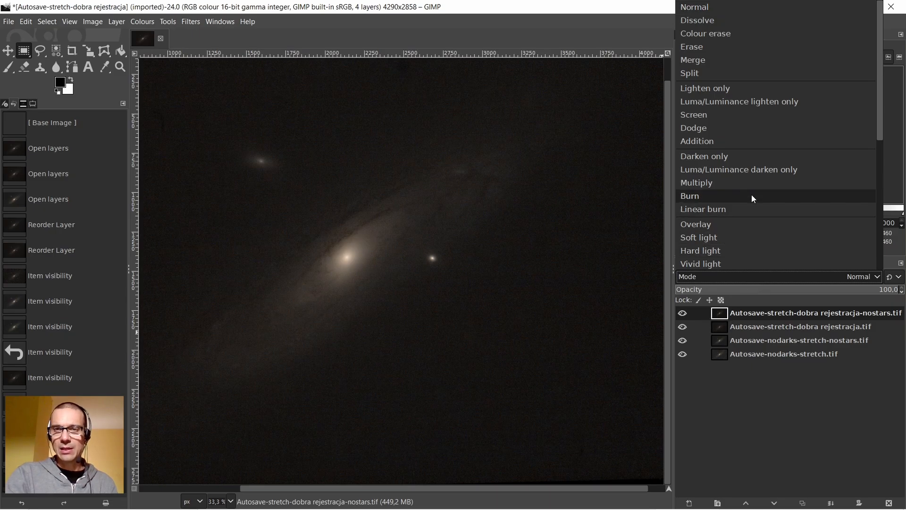
pyautogui.scroll(-1, 738, 121)
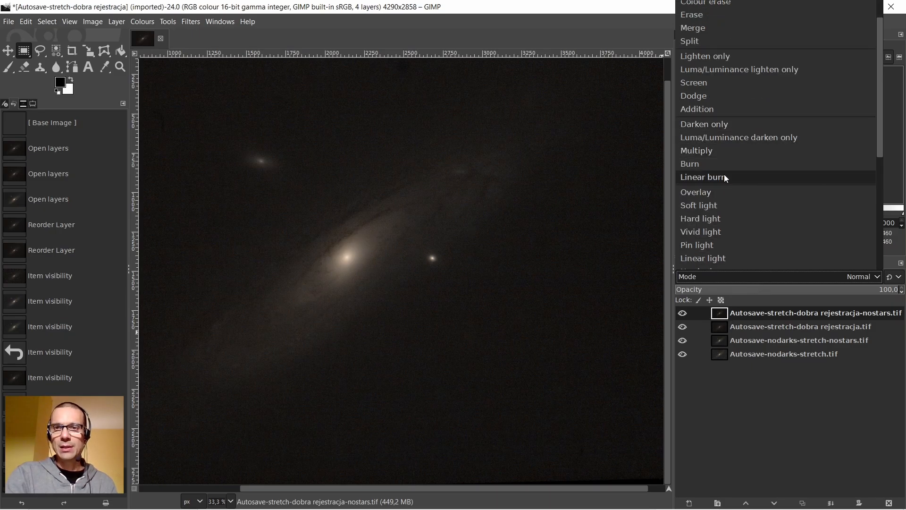
pyautogui.scroll(-1, 724, 174)
pyautogui.scroll(-2, 728, 142)
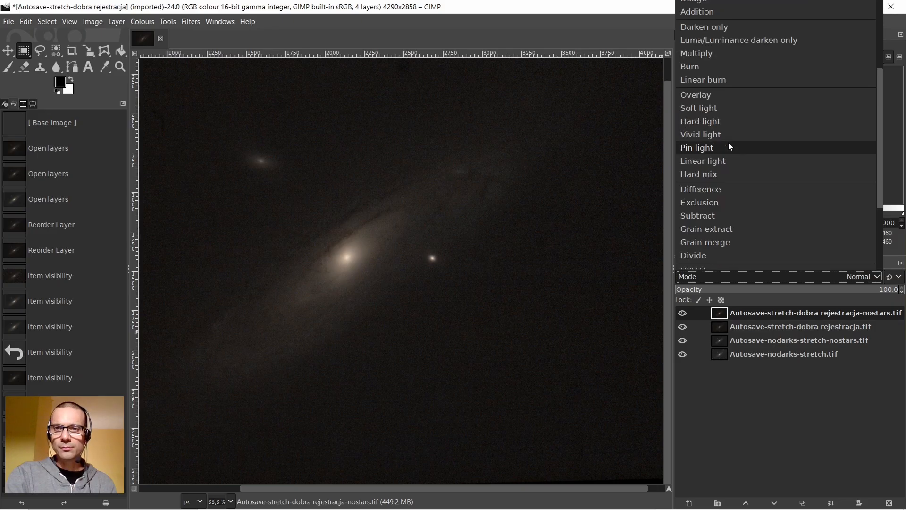
pyautogui.click(703, 217)
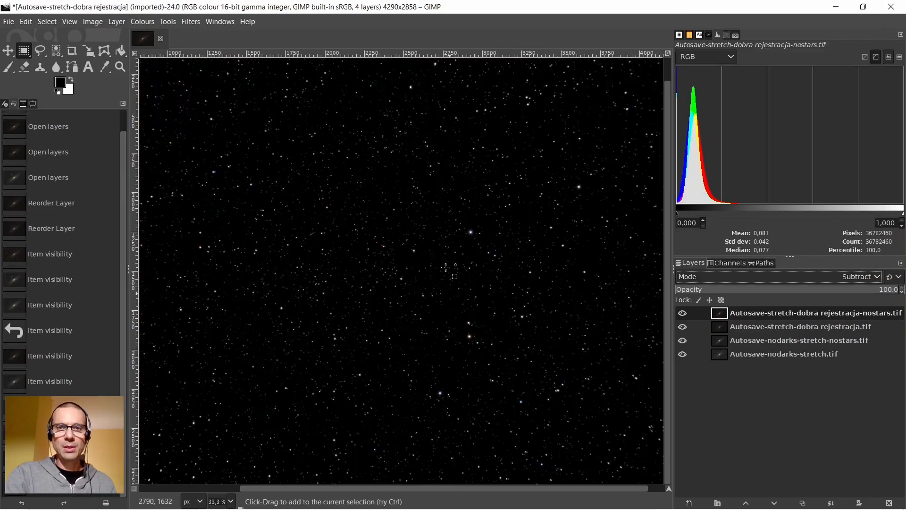
pyautogui.press('2')
pyautogui.scroll(-3, 465, 218)
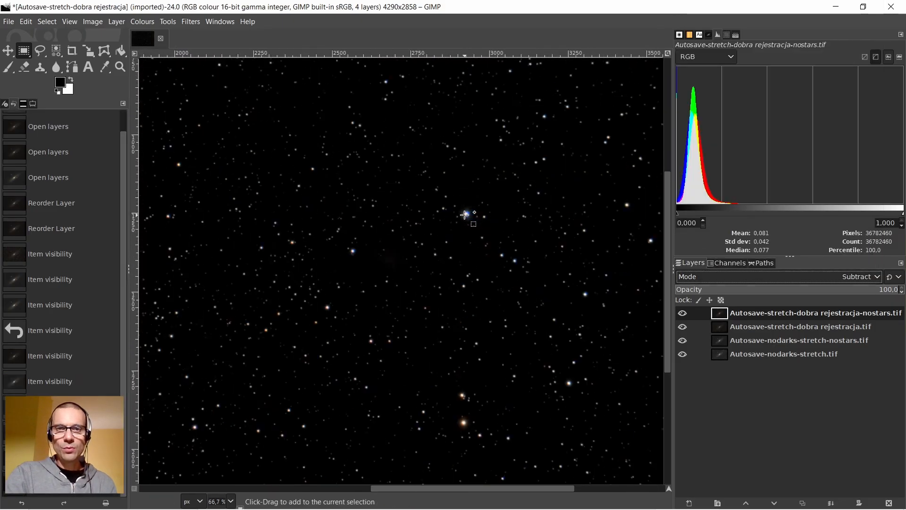
pyautogui.scroll(-1, 466, 216)
# Create a new layer from the visible image, rename it stars, and select the Autosave-stretch-dobra rejestracja-nostars.tif layer
pyautogui.rightClick(723, 314)
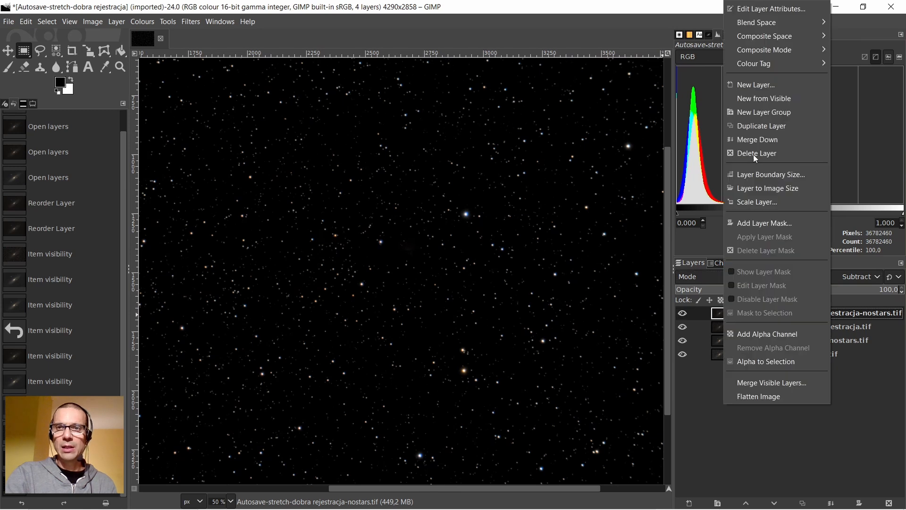
pyautogui.click(760, 98)
pyautogui.click(740, 313)
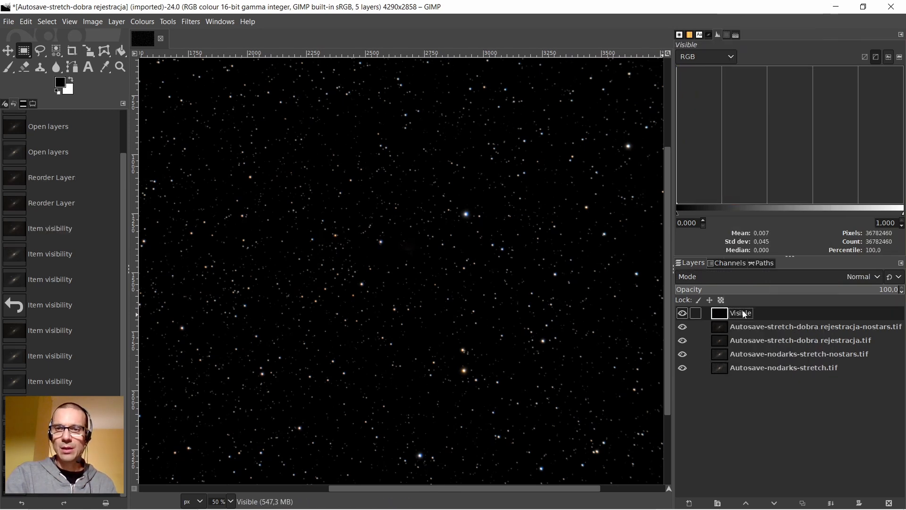
pyautogui.doubleClick(742, 313)
pyautogui.write('stars')
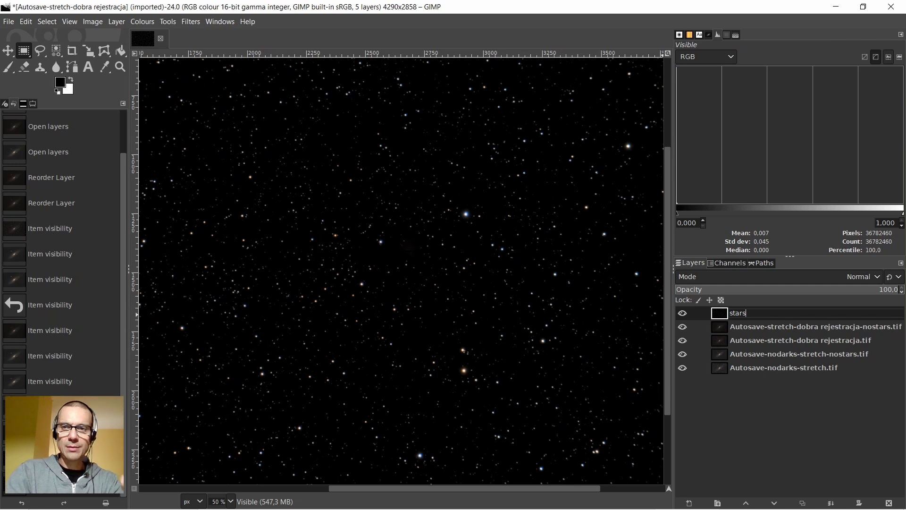
pyautogui.press('Return')
pyautogui.click(727, 330)
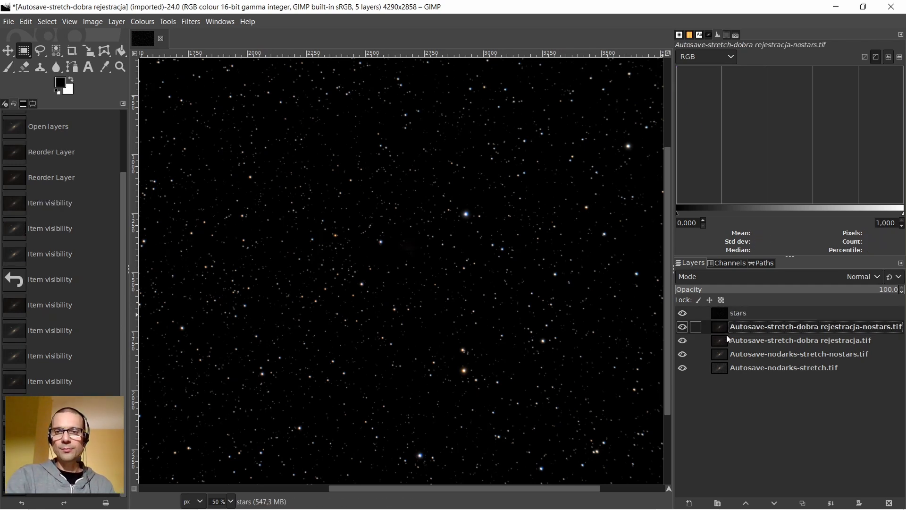
# Set the blend mode of the Autosave-stretch-dobra rejestracja-nostars.tif layer back to Normal
pyautogui.click(752, 277)
pyautogui.scroll(10, 752, 221)
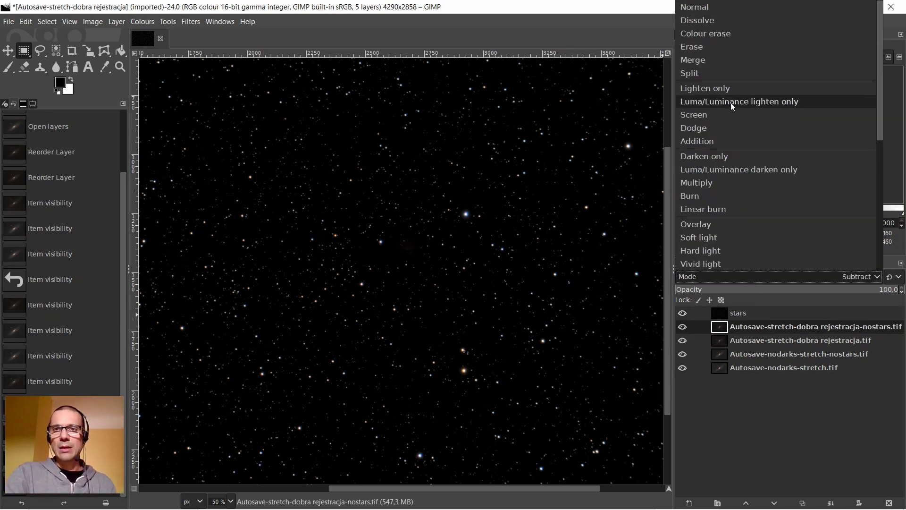
pyautogui.click(694, 11)
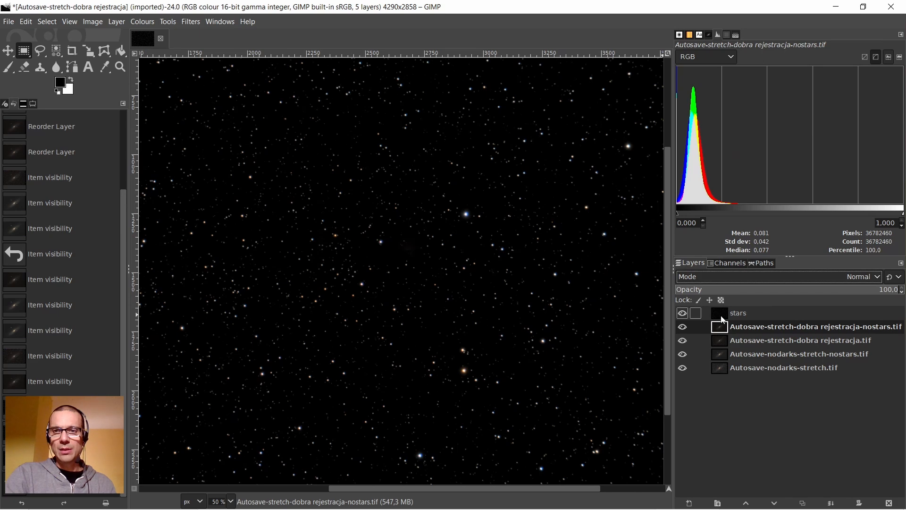
# Decompose the stars layer into separate red, green and blue layers using the RGB colour model
pyautogui.click(734, 314)
pyautogui.scroll(6, 453, 262)
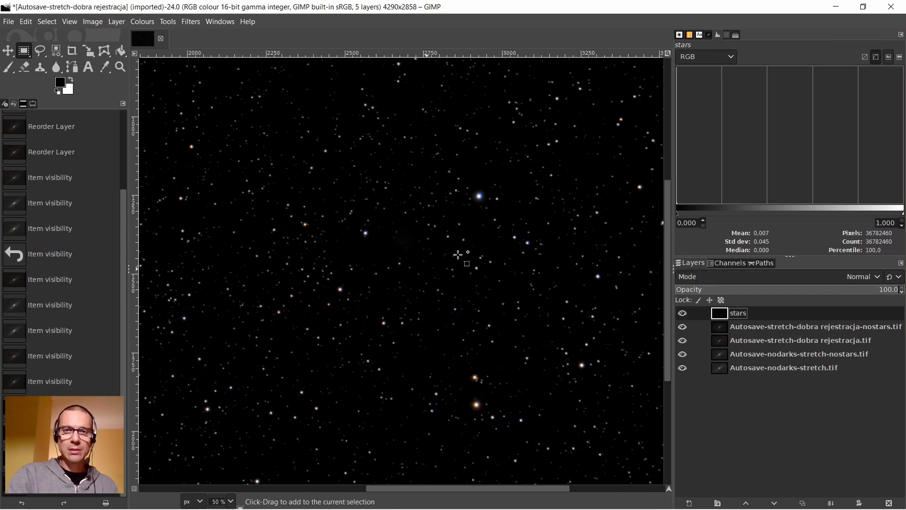
pyautogui.scroll(-6, 495, 163)
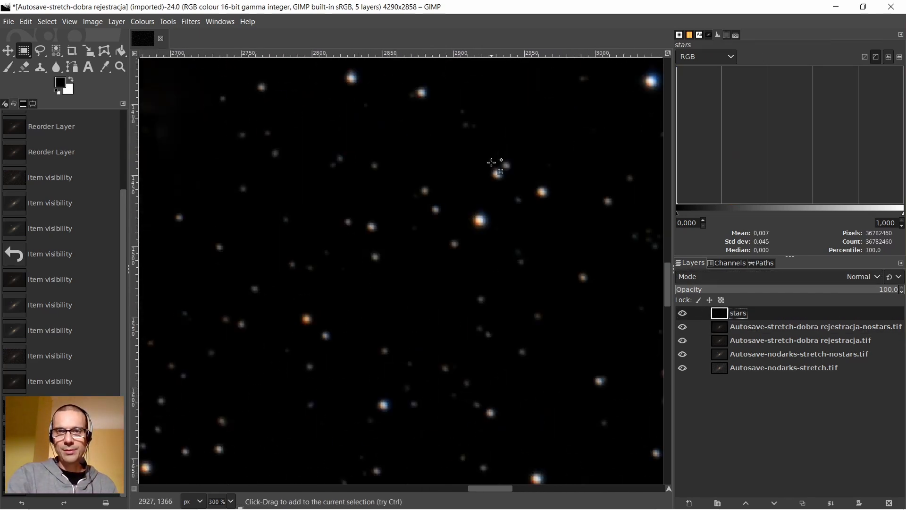
pyautogui.scroll(-2, 496, 179)
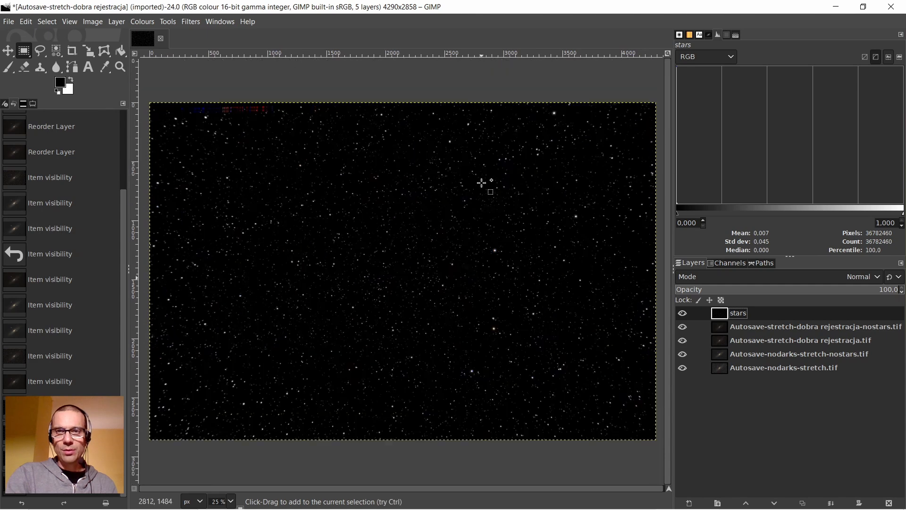
pyautogui.rightClick(414, 202)
pyautogui.moveTo(431, 302)
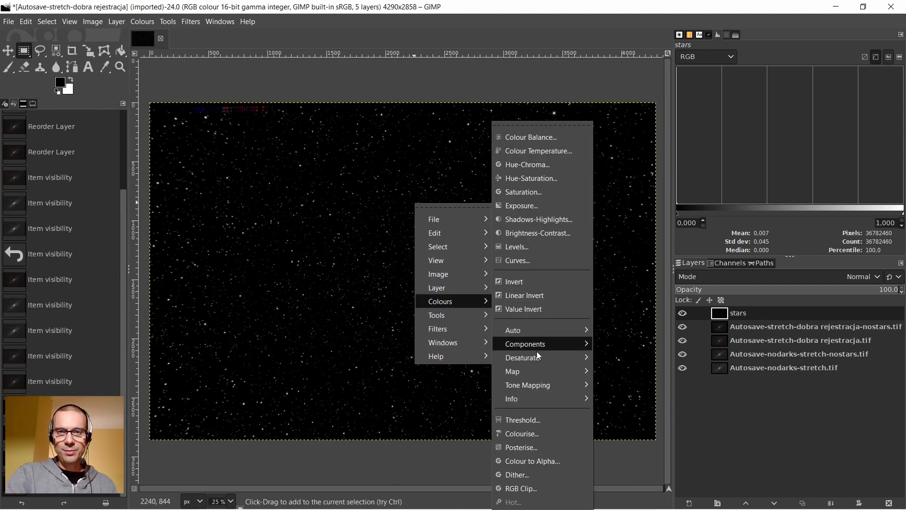
pyautogui.moveTo(537, 346)
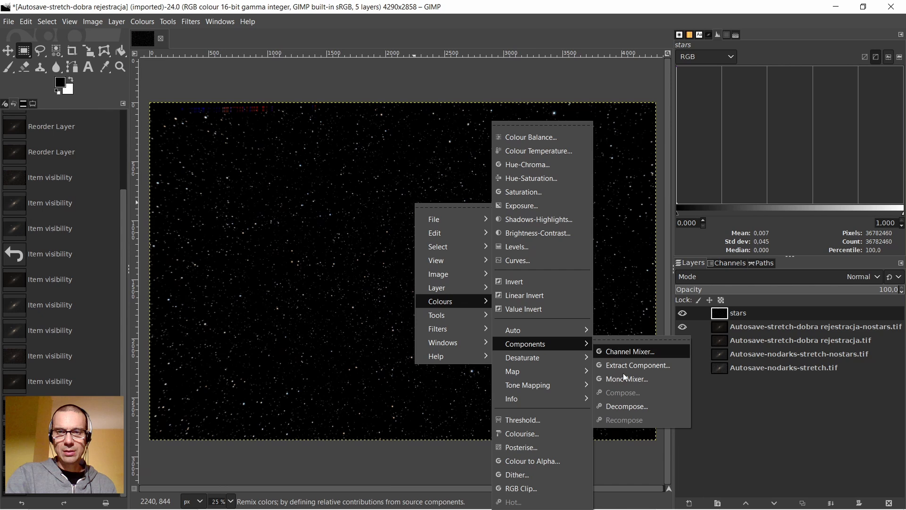
pyautogui.click(625, 409)
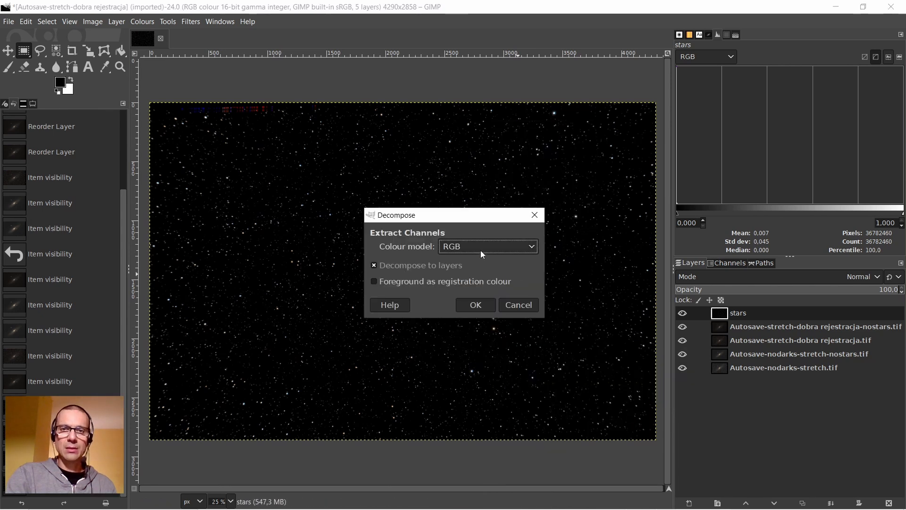
pyautogui.click(476, 305)
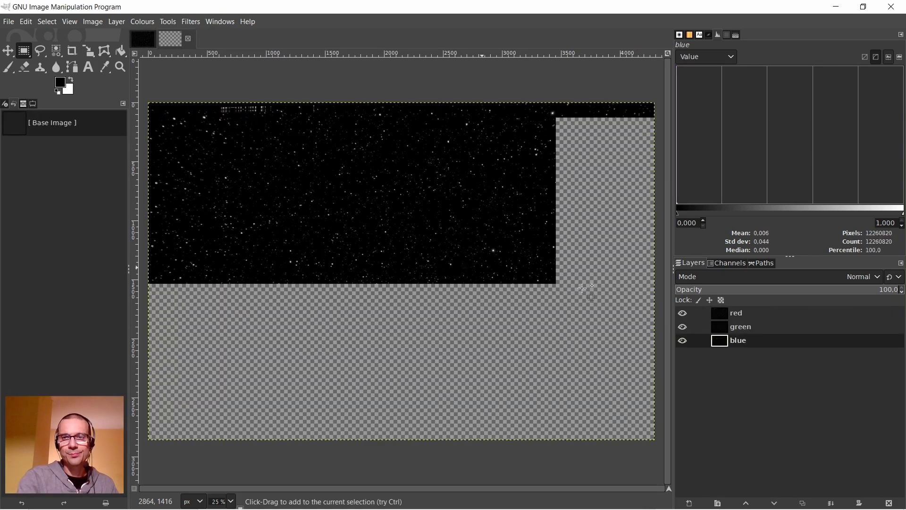
# Select the red layer of the decomposed image and look closely at its brighter stars
pyautogui.scroll(8, 443, 257)
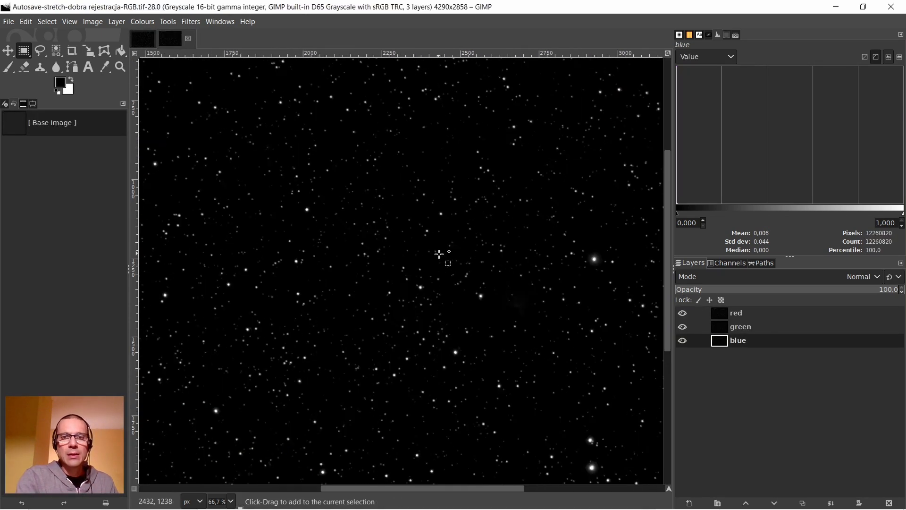
pyautogui.scroll(-2, 406, 265)
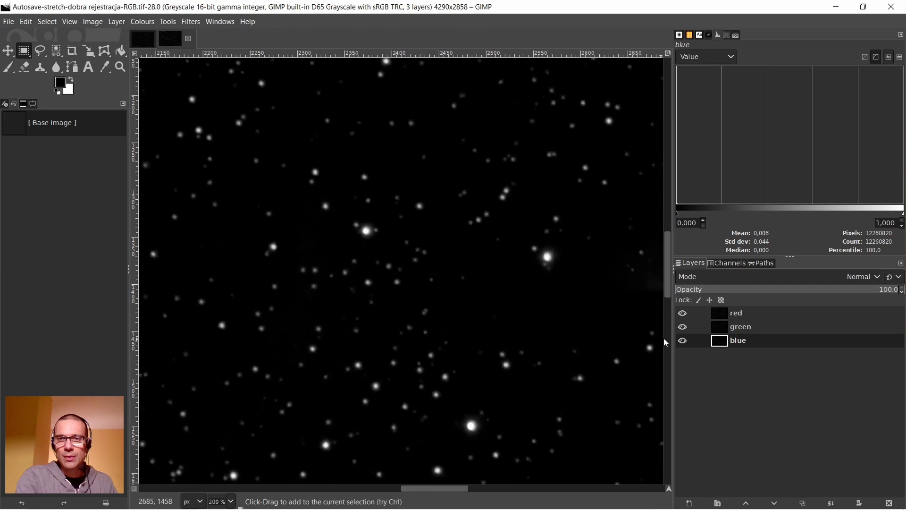
pyautogui.click(725, 314)
pyautogui.scroll(2, 371, 233)
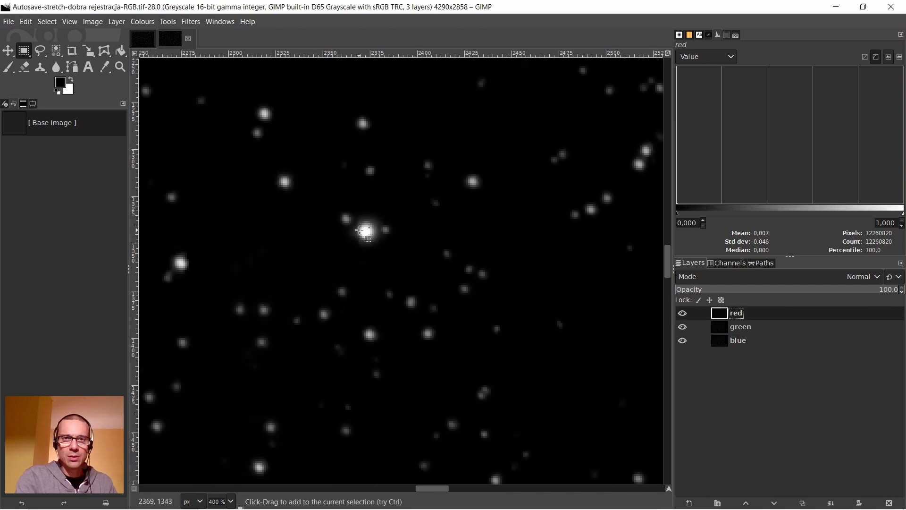
# Compare star positions in the red and blue layers by hiding green and toggling red, and leave all three layers shown
pyautogui.click(683, 314)
pyautogui.click(683, 328)
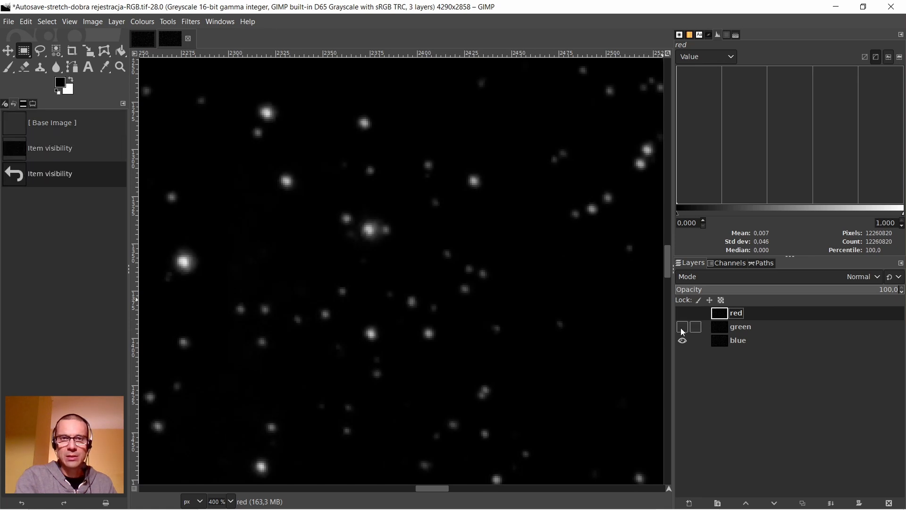
pyautogui.click(683, 314)
pyautogui.click(682, 314)
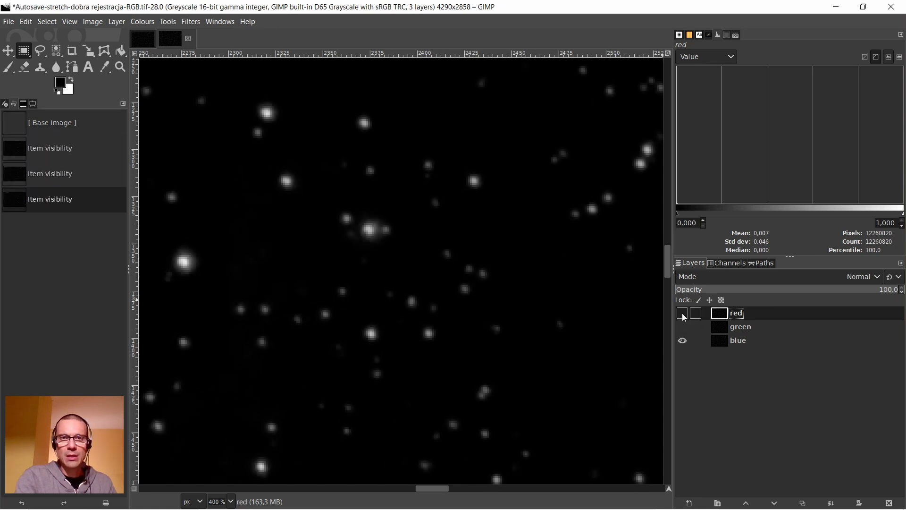
pyautogui.click(683, 313)
pyautogui.click(682, 313)
pyautogui.click(682, 313)
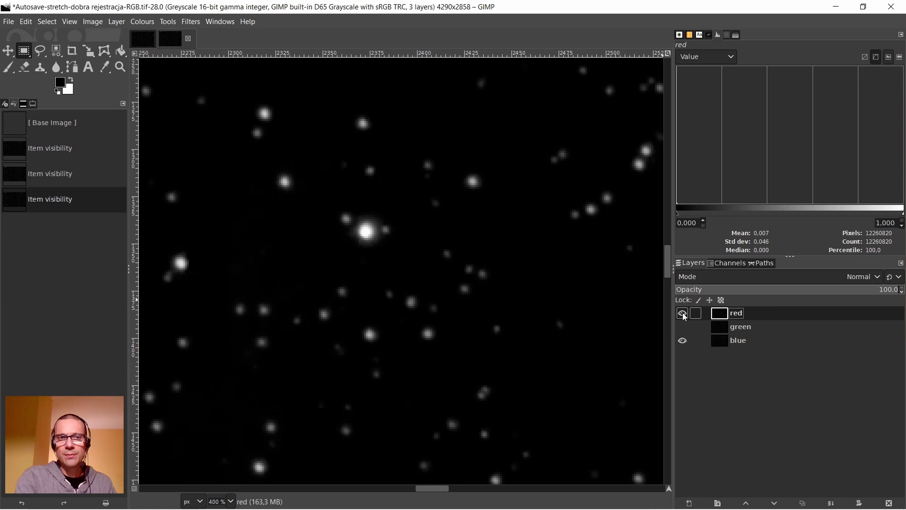
pyautogui.click(682, 312)
pyautogui.click(683, 313)
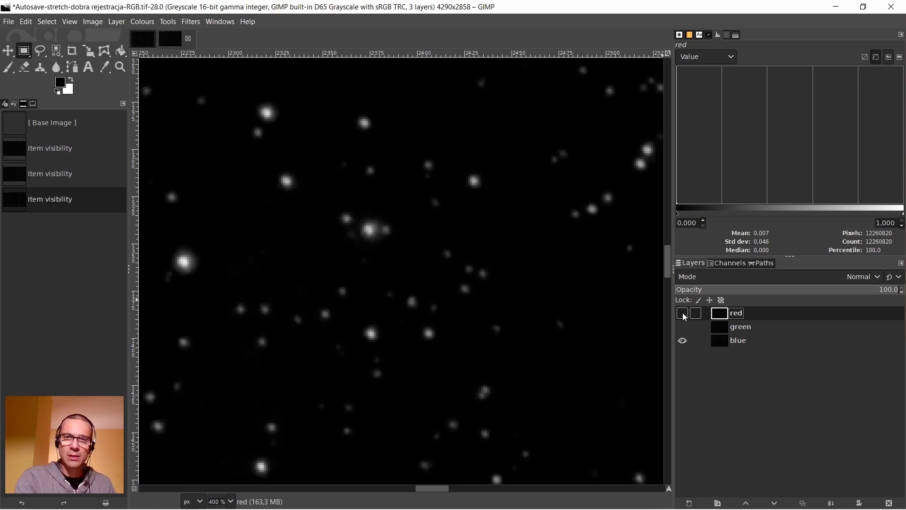
pyautogui.click(682, 313)
pyautogui.click(682, 313)
pyautogui.click(683, 313)
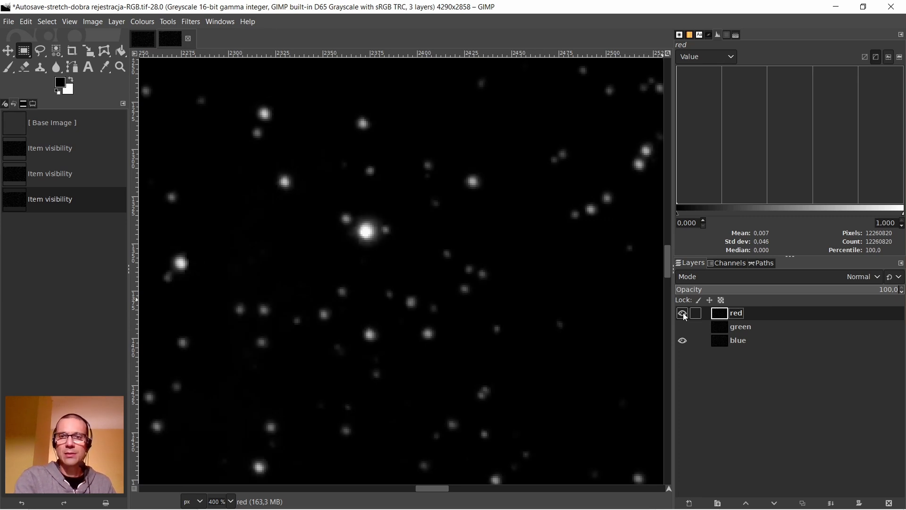
pyautogui.click(683, 327)
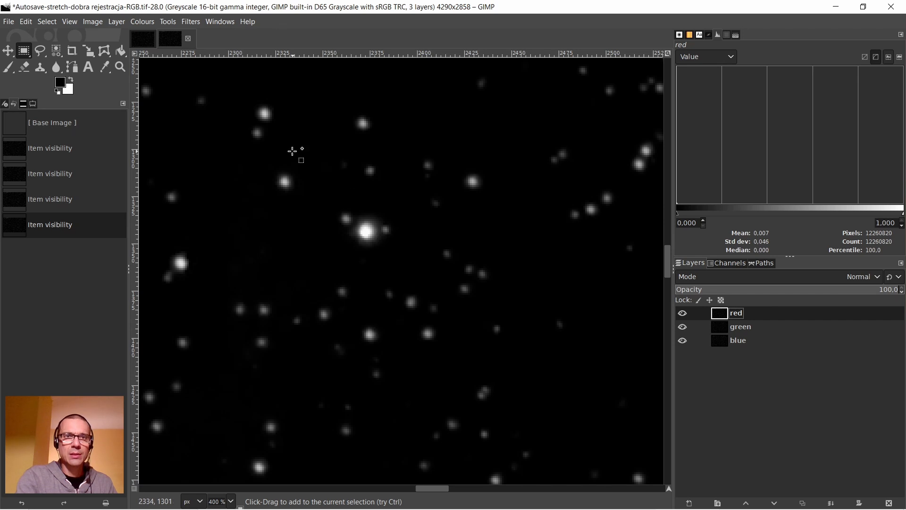
# Scale the decomposed image to 200% in width and height with Cubic interpolation
pyautogui.click(93, 21)
pyautogui.click(108, 177)
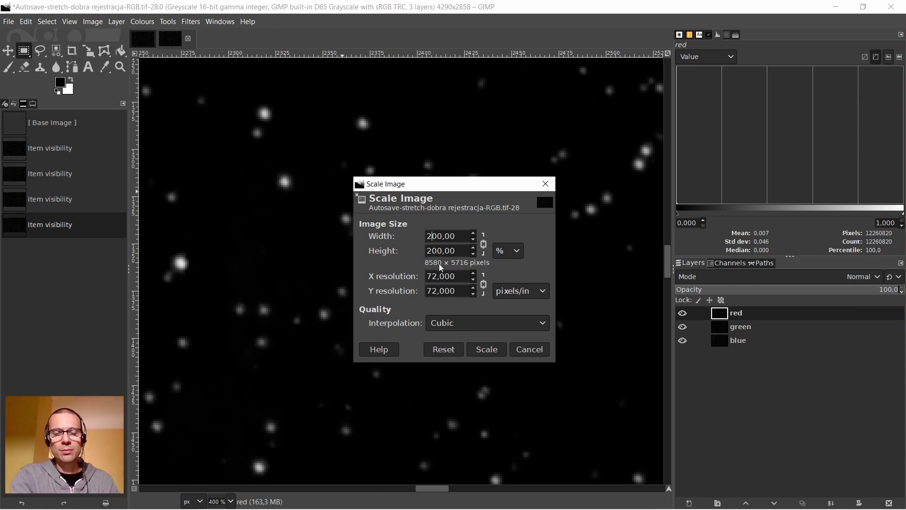
pyautogui.click(484, 349)
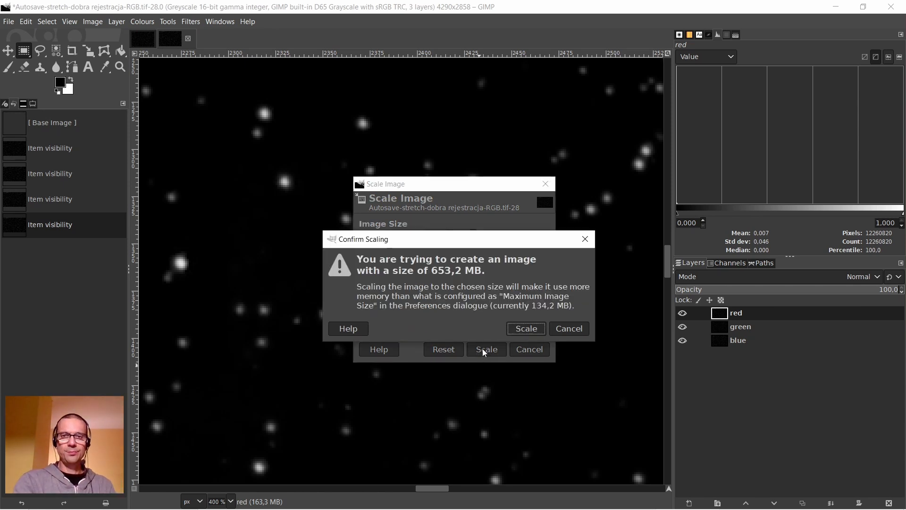
pyautogui.click(516, 330)
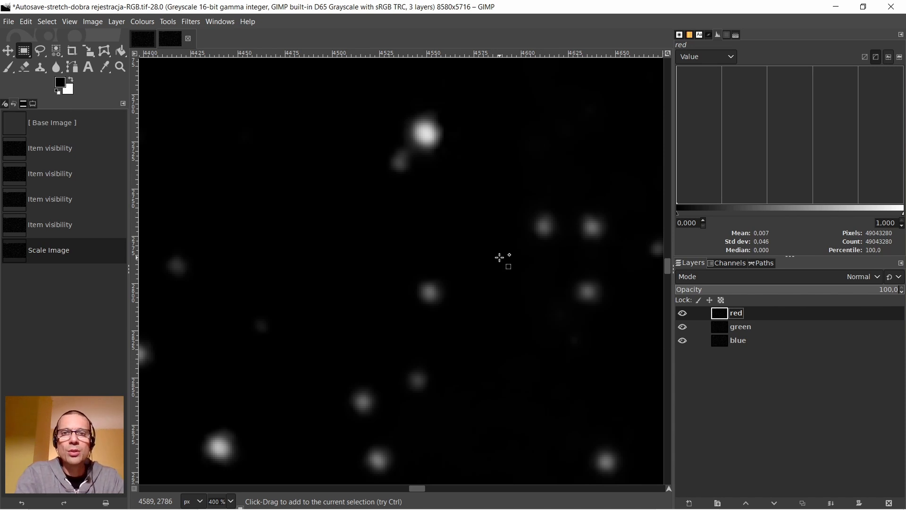
# Offset the red layer by X 2 px and Y -1 px with wrap-around edges
pyautogui.scroll(-2, 499, 257)
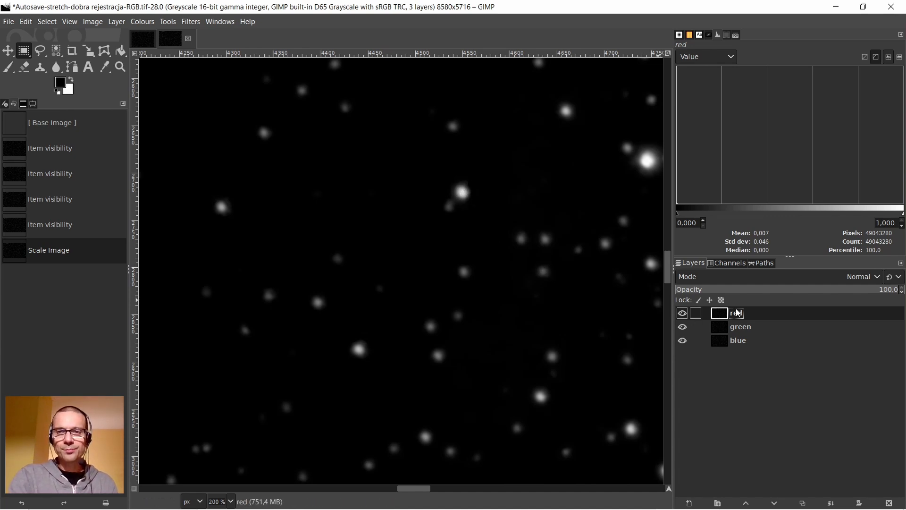
pyautogui.scroll(4, 468, 190)
pyautogui.scroll(-6, 468, 189)
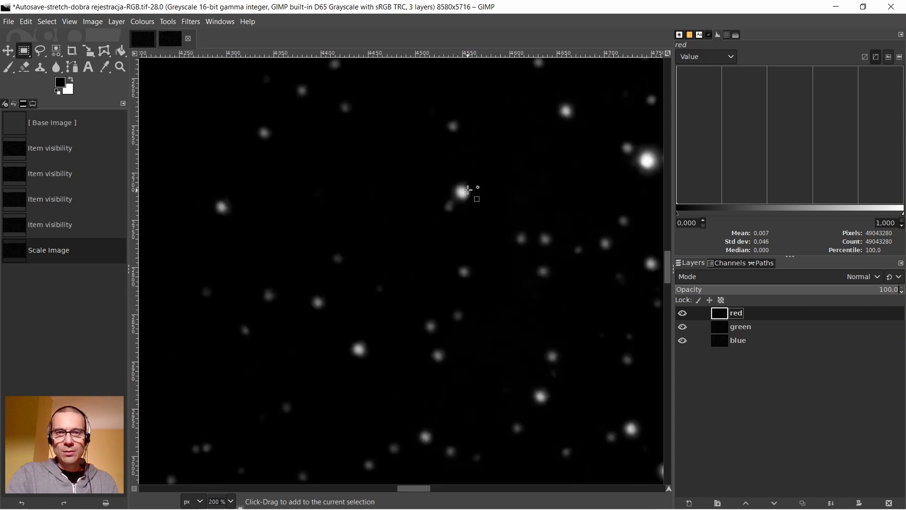
pyautogui.scroll(4, 468, 190)
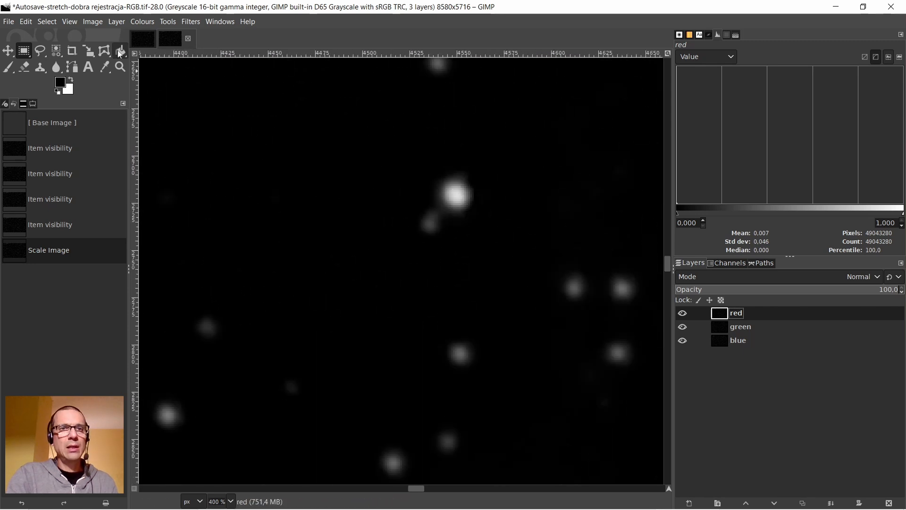
pyautogui.click(115, 24)
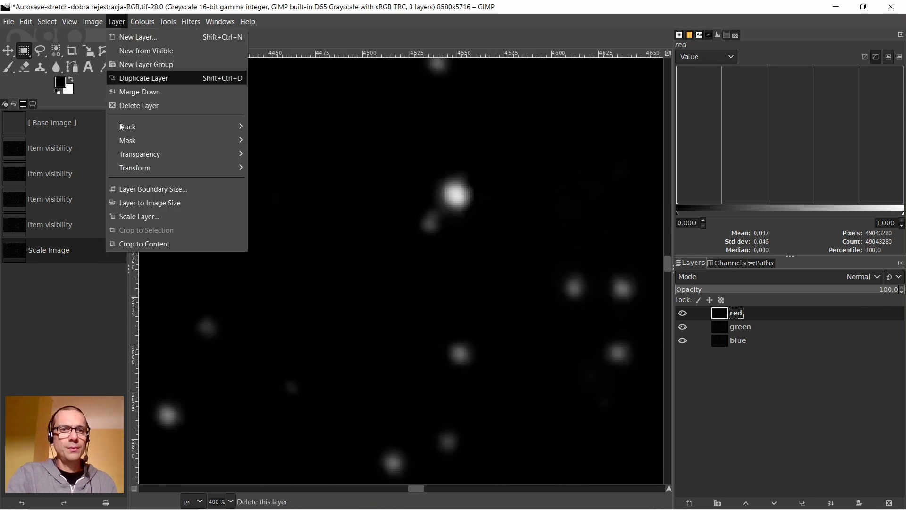
pyautogui.moveTo(130, 168)
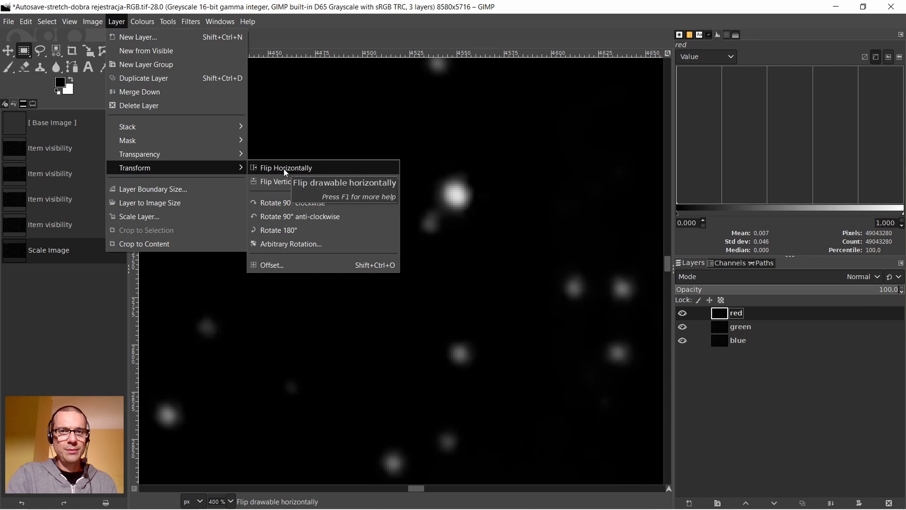
pyautogui.click(296, 266)
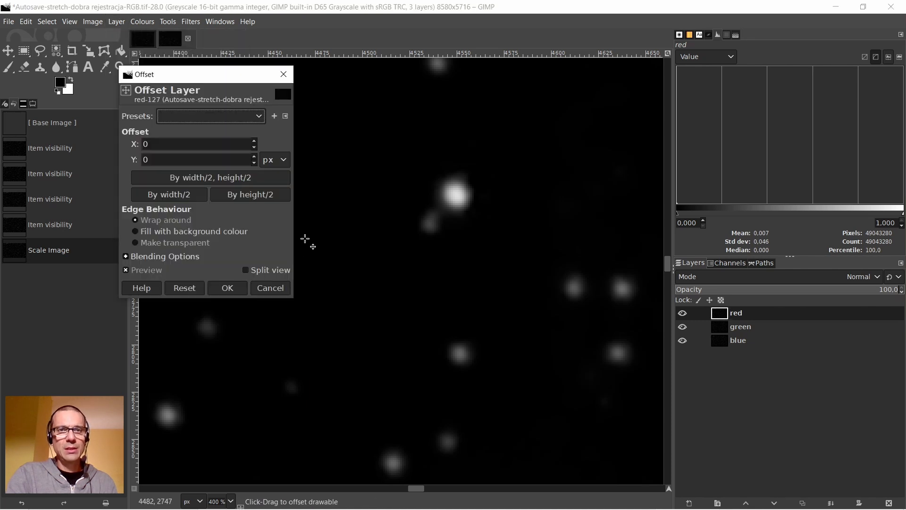
pyautogui.click(254, 141)
pyautogui.click(254, 141)
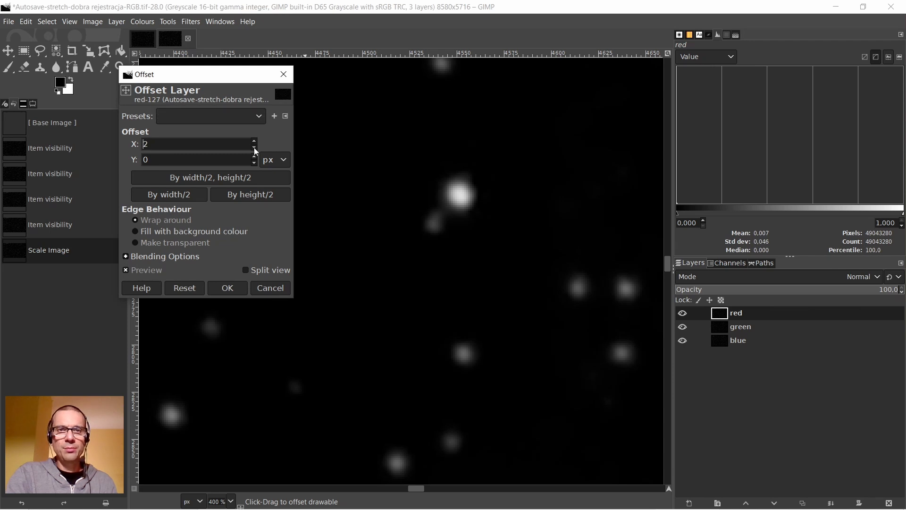
pyautogui.click(254, 163)
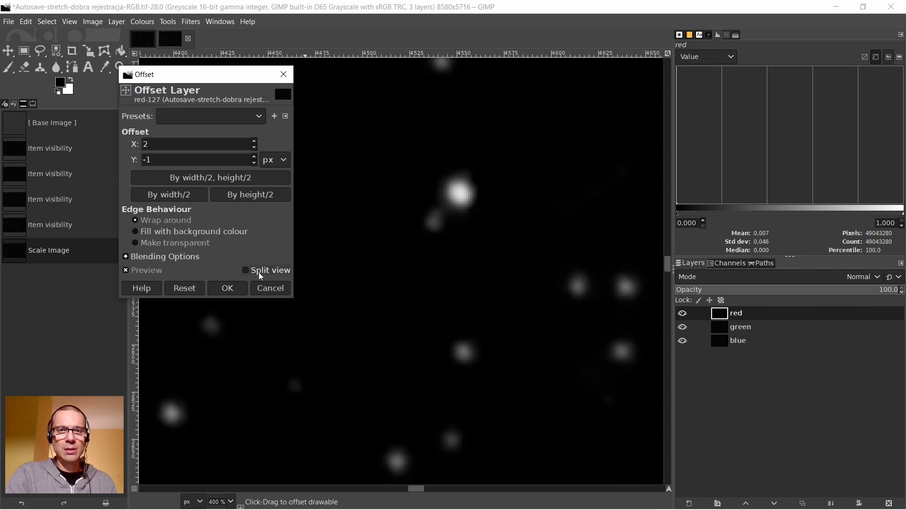
pyautogui.click(228, 289)
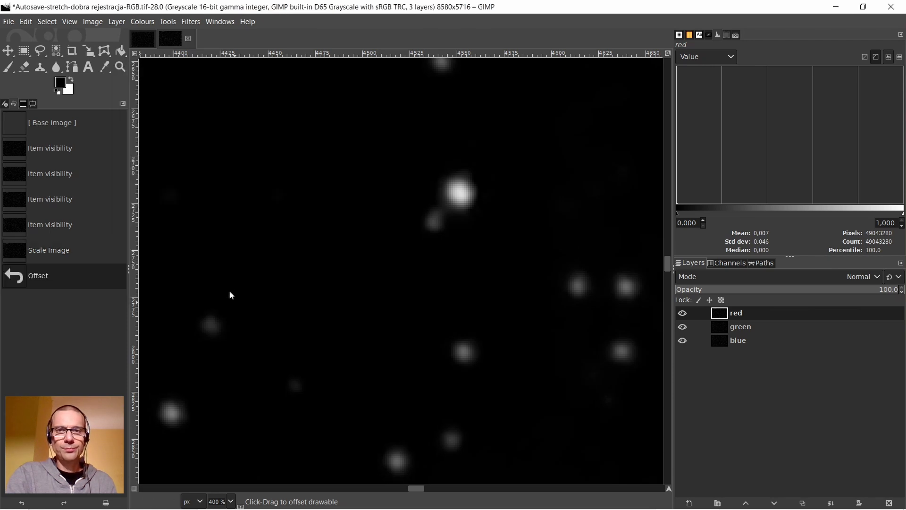
# Select the blue layer and hide the red and green layers
pyautogui.click(719, 342)
pyautogui.moveTo(683, 327); pyautogui.dragTo(681, 314)
pyautogui.click(683, 313)
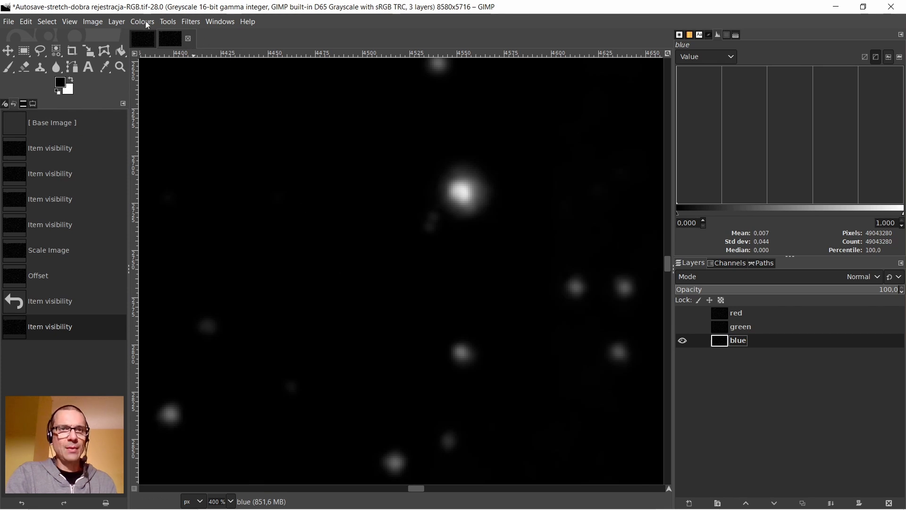
# Offset the blue layer by X -2 px and slightly downwards, with wrap-around edges
pyautogui.click(121, 22)
pyautogui.moveTo(180, 168)
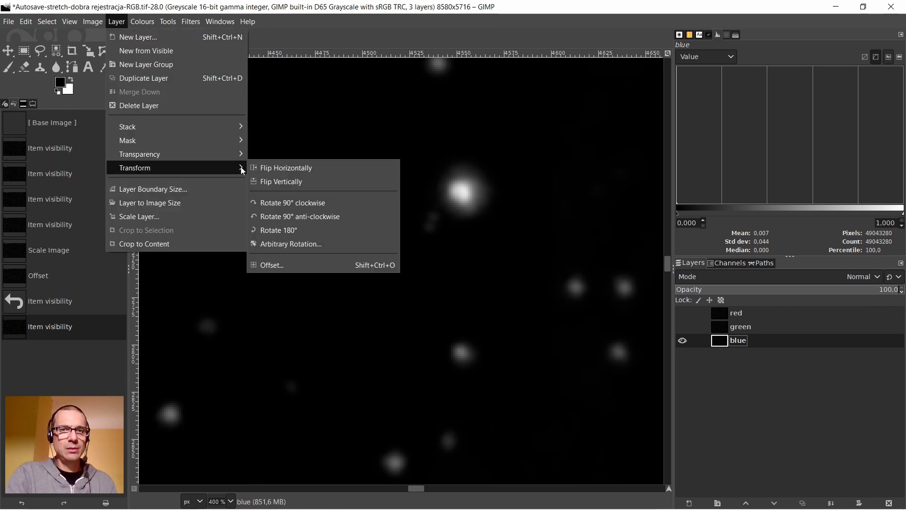
pyautogui.click(299, 266)
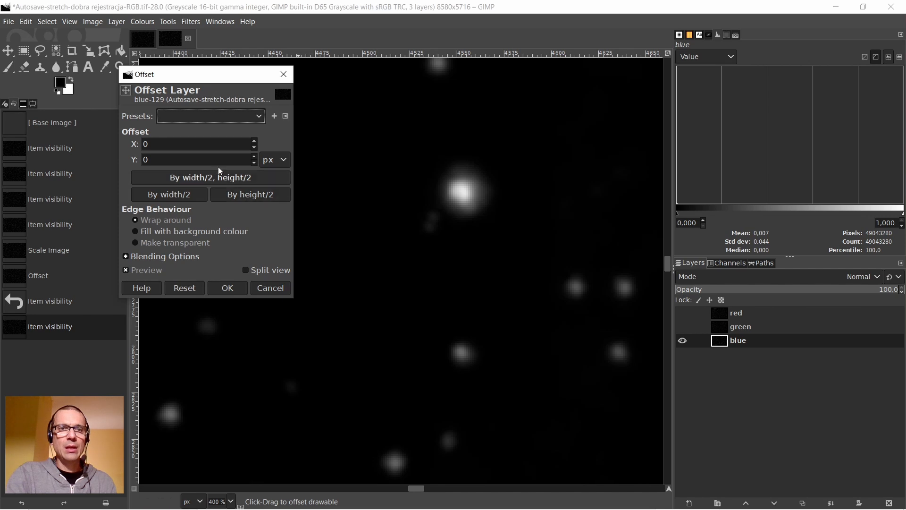
pyautogui.click(254, 148)
pyautogui.click(254, 149)
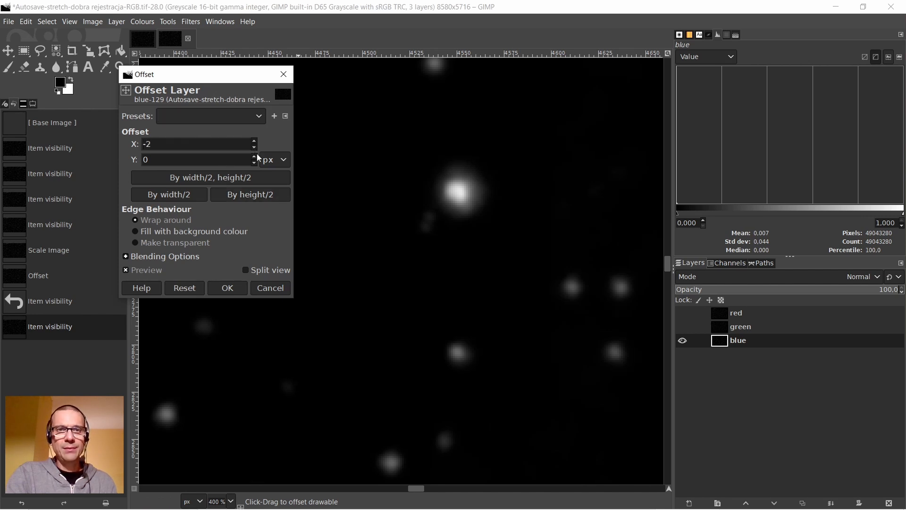
pyautogui.click(228, 288)
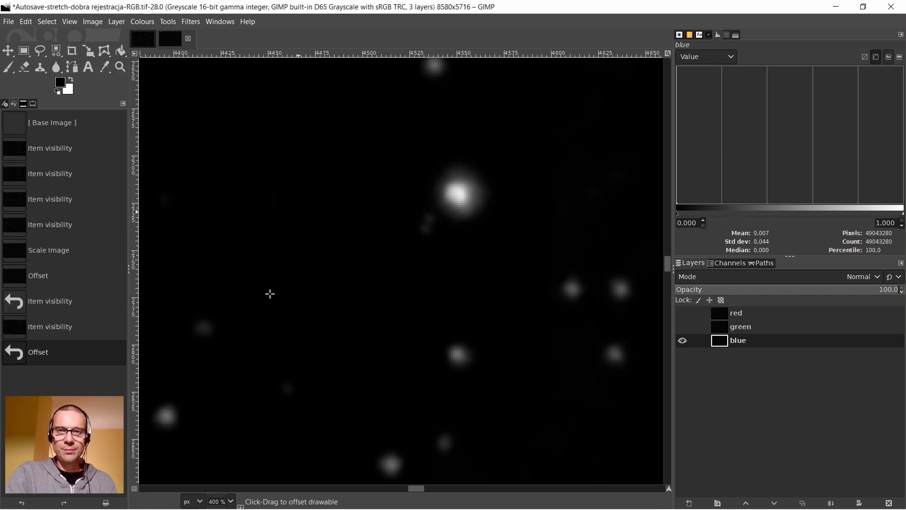
# Make the green and red layers visible again and select the red layer
pyautogui.click(682, 327)
pyautogui.click(683, 313)
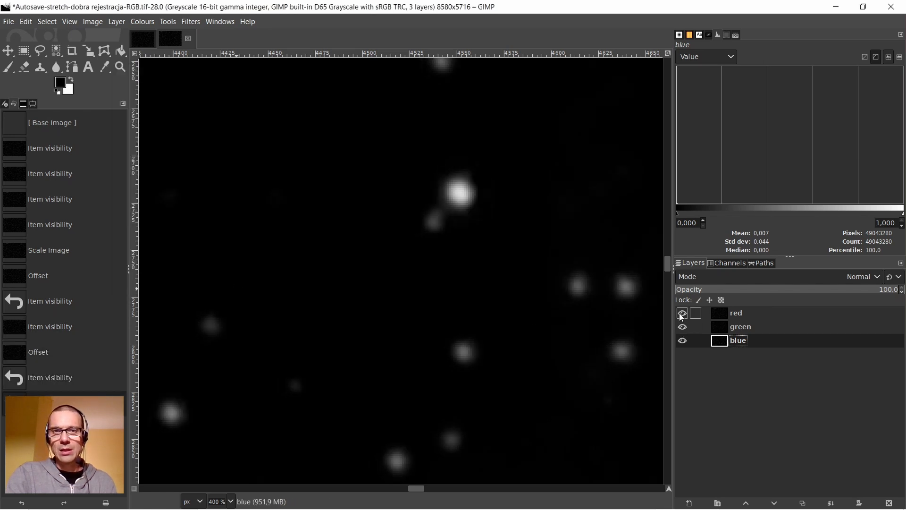
pyautogui.click(725, 317)
# Scale the decomposed image to 50% in width and height with Cubic interpolation
pyautogui.click(99, 22)
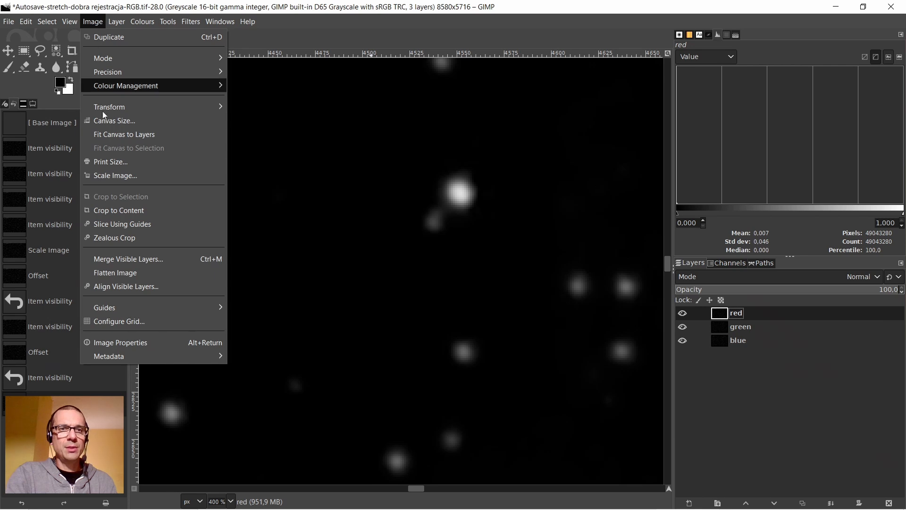
pyautogui.click(115, 175)
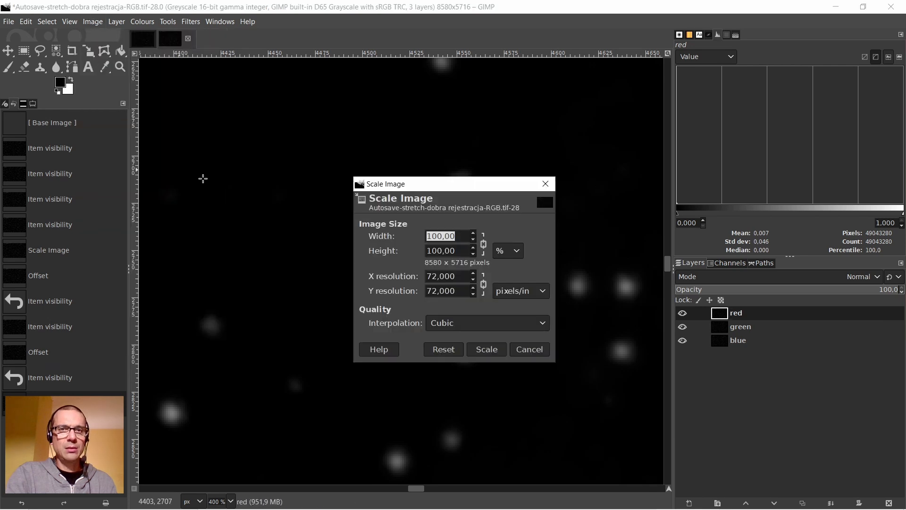
pyautogui.click(435, 236)
pyautogui.press('BackSpace')
pyautogui.press('BackSpace')
pyautogui.write('5')
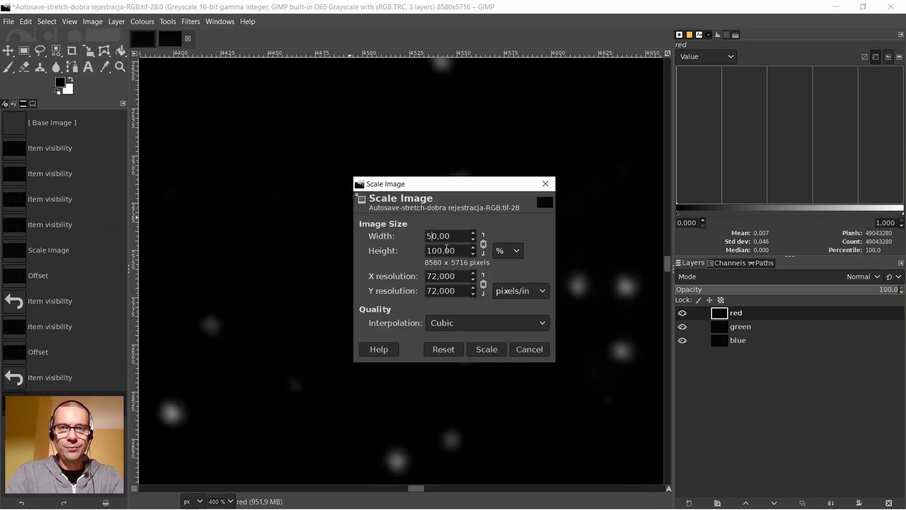
pyautogui.click(488, 353)
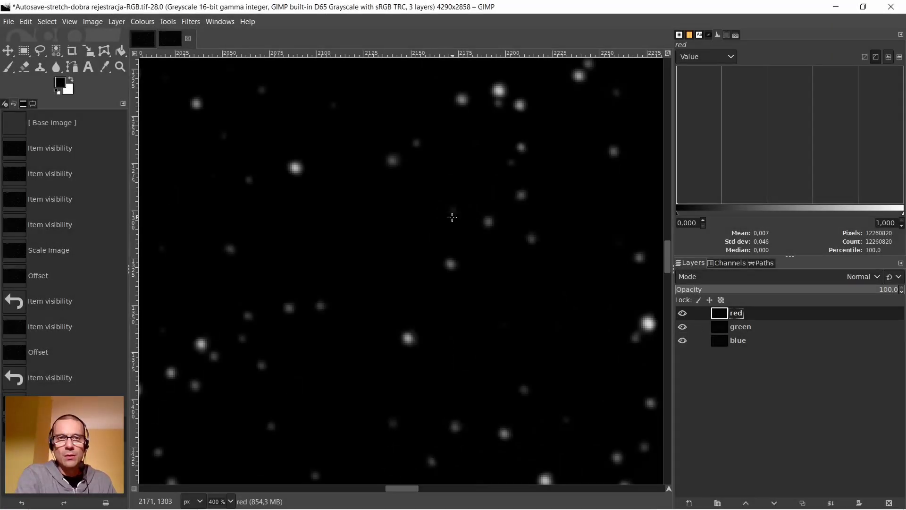
# Compose the red, green and blue layers into a new colour image using the RGB colour model
pyautogui.scroll(3, 395, 212)
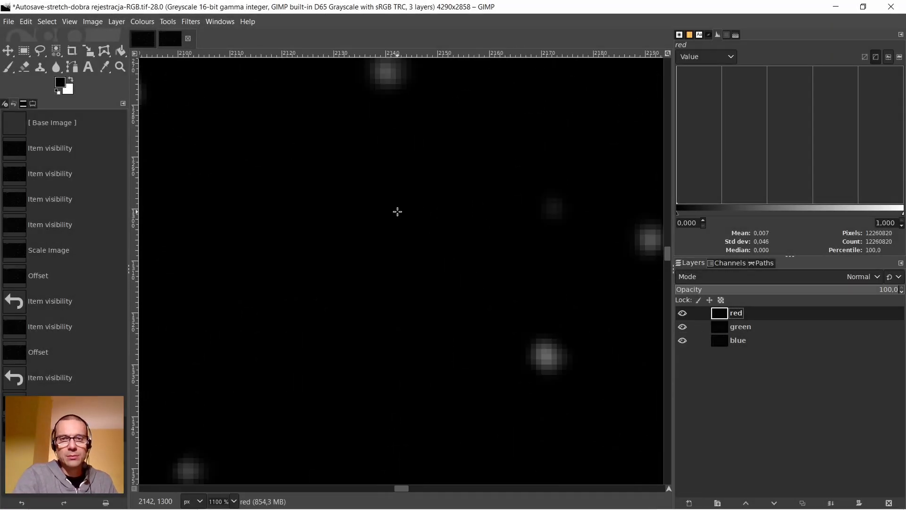
pyautogui.scroll(-5, 397, 212)
pyautogui.rightClick(401, 216)
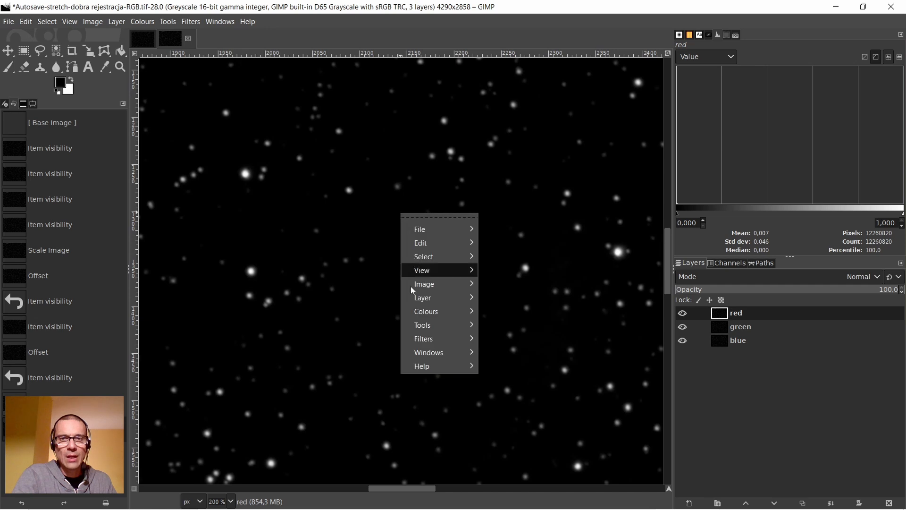
pyautogui.moveTo(418, 312)
pyautogui.moveTo(521, 345)
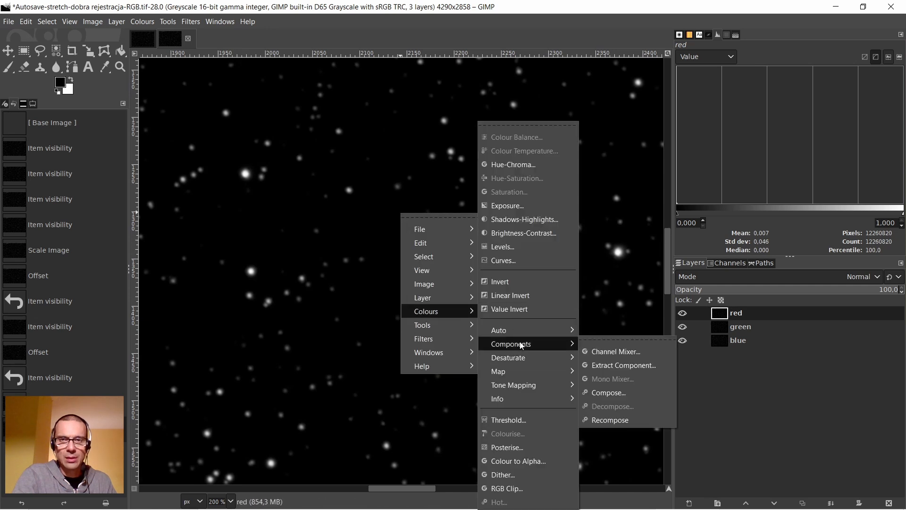
pyautogui.click(603, 391)
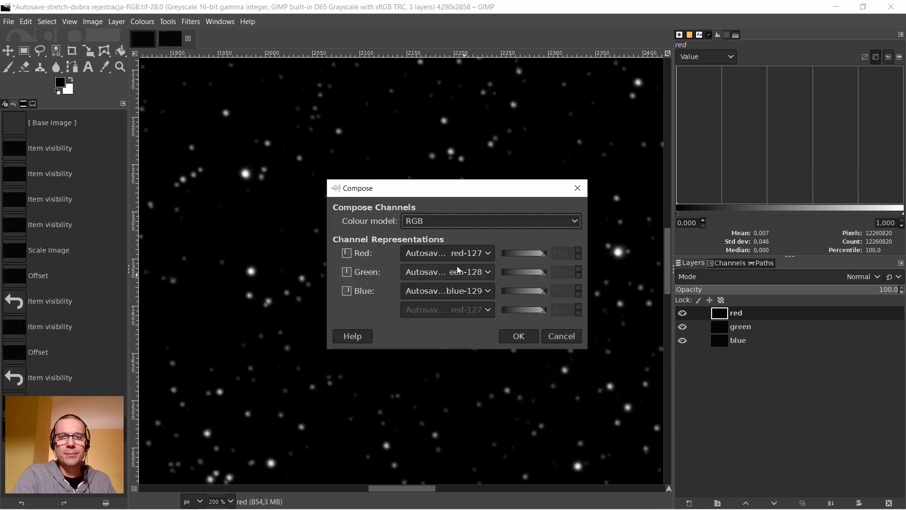
pyautogui.click(519, 336)
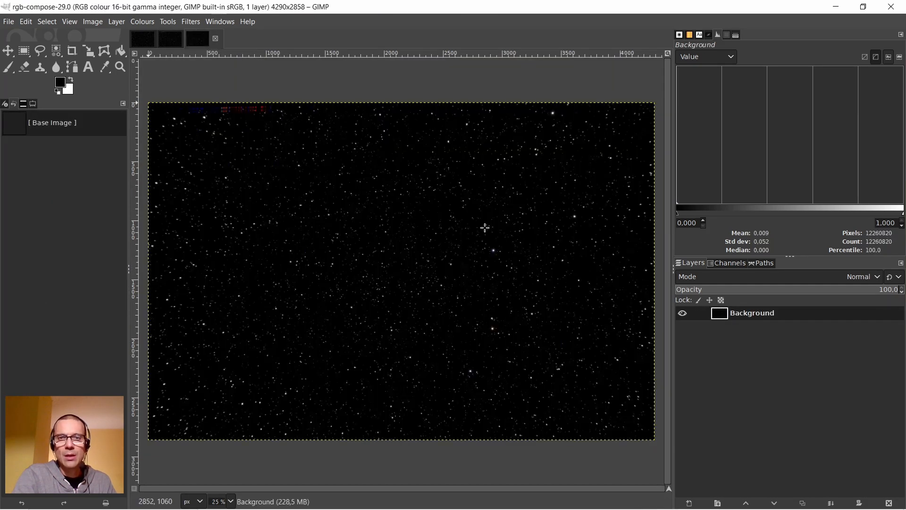
# Examine the star colours and channel alignment across the composed RGB image
pyautogui.press('2')
pyautogui.scroll(2, 399, 239)
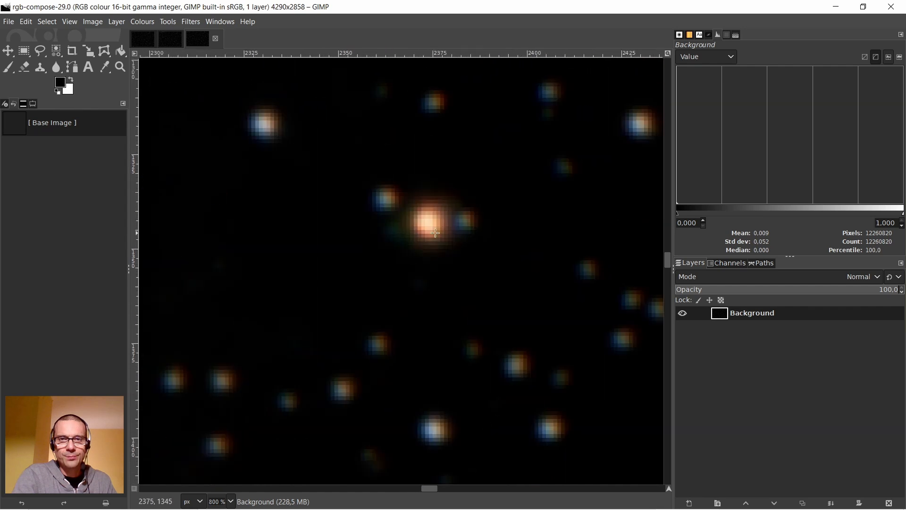
pyautogui.scroll(-3, 443, 232)
pyautogui.scroll(4, 520, 238)
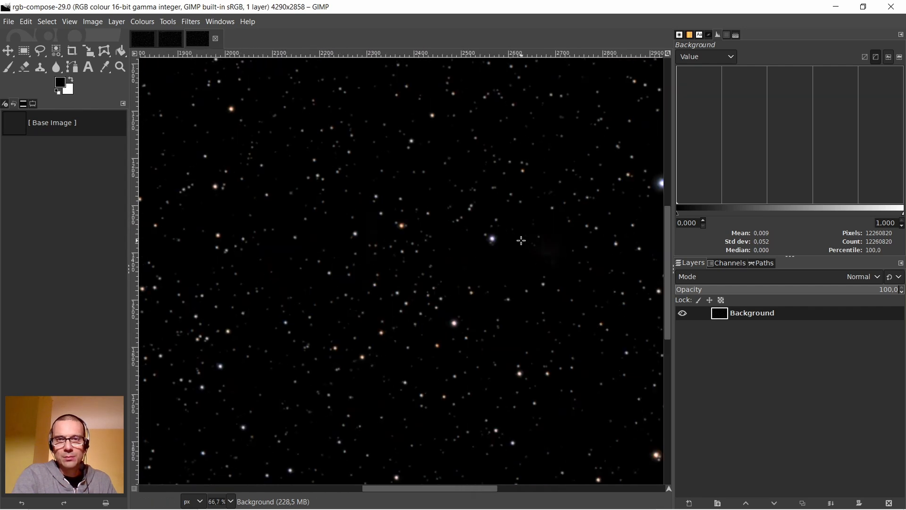
pyautogui.scroll(-3, 407, 240)
pyautogui.scroll(-2, 407, 240)
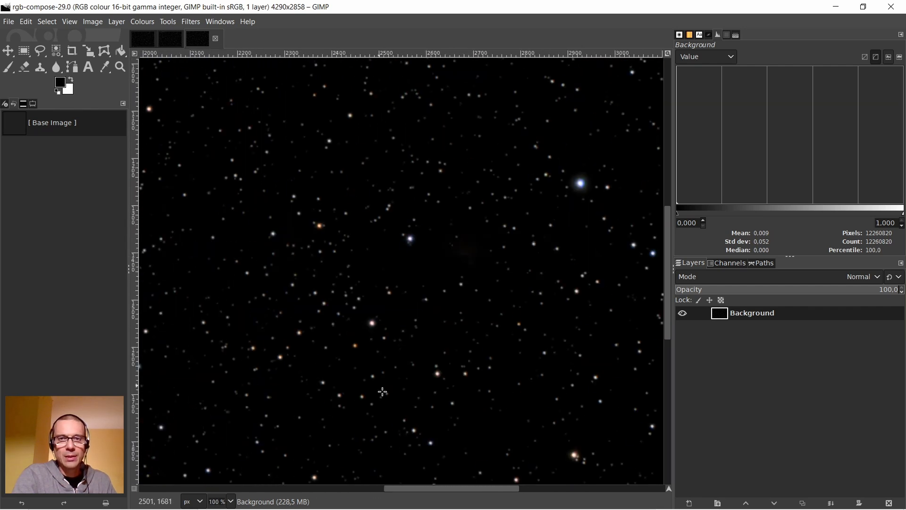
pyautogui.moveTo(405, 488); pyautogui.dragTo(352, 488)
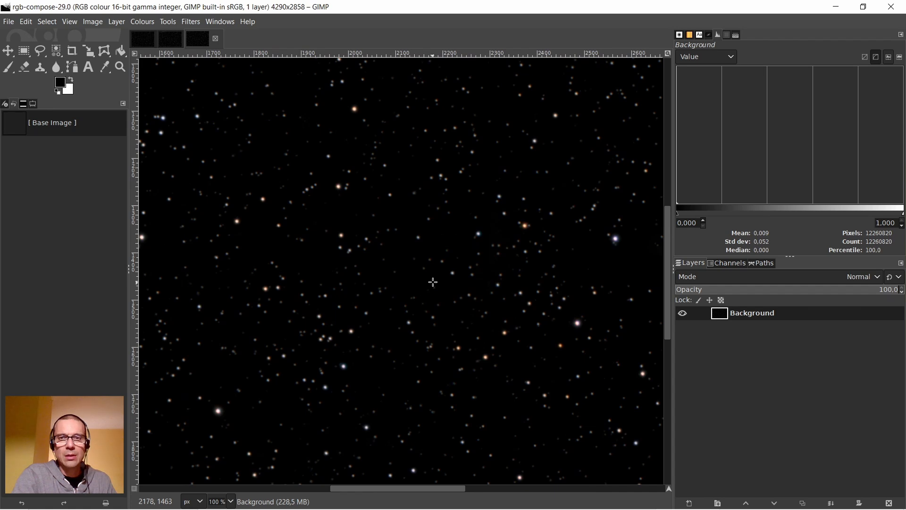
pyautogui.scroll(-1, 431, 281)
# Select the entire composed image and copy it
pyautogui.click(47, 22)
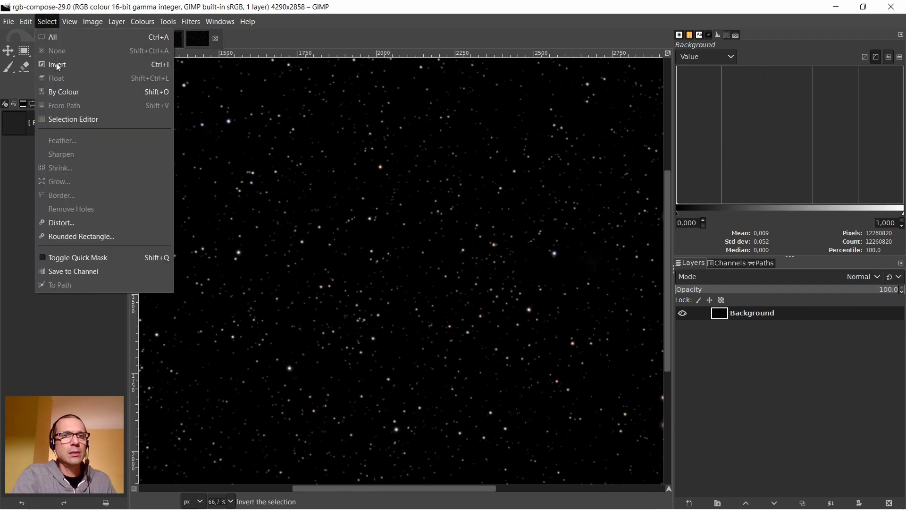
pyautogui.click(52, 41)
pyautogui.click(26, 21)
pyautogui.click(43, 100)
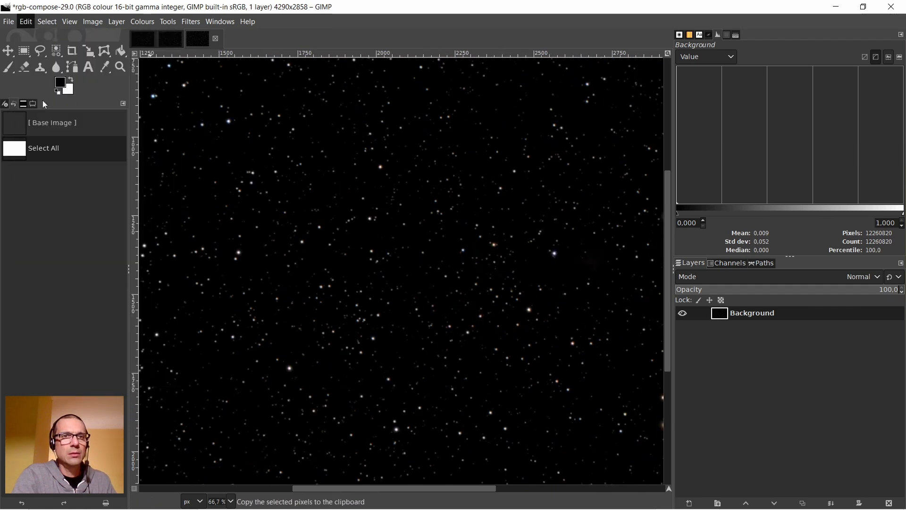
# Paste the copied stars as a new layer in the original Autosave-stretch-dobra rejestracja image
pyautogui.click(143, 43)
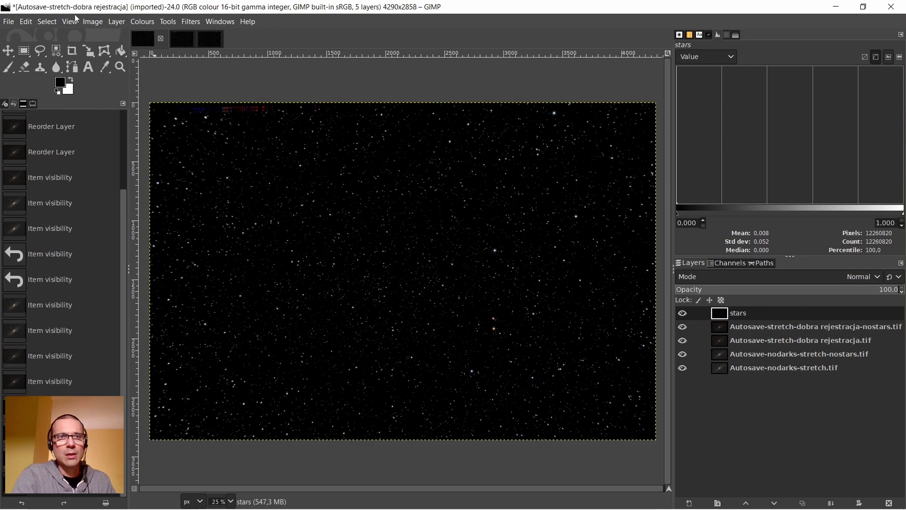
pyautogui.click(25, 21)
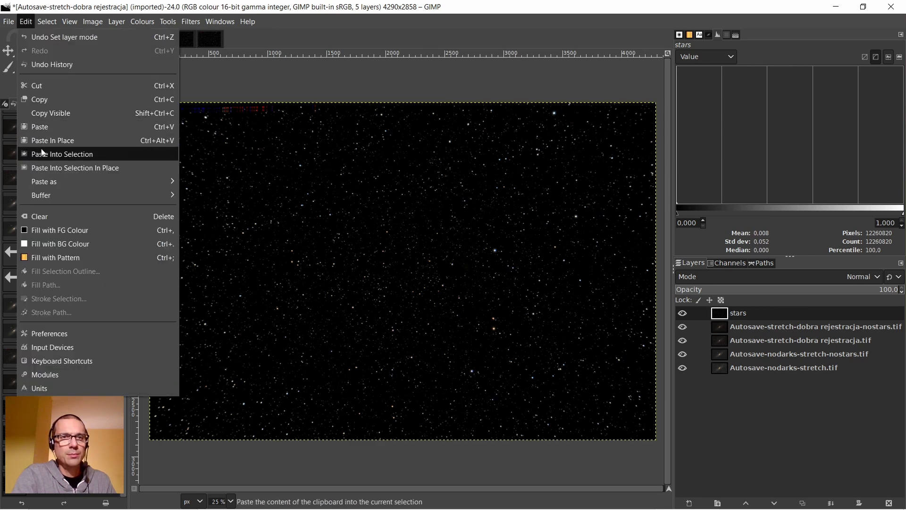
pyautogui.moveTo(47, 181)
pyautogui.click(206, 189)
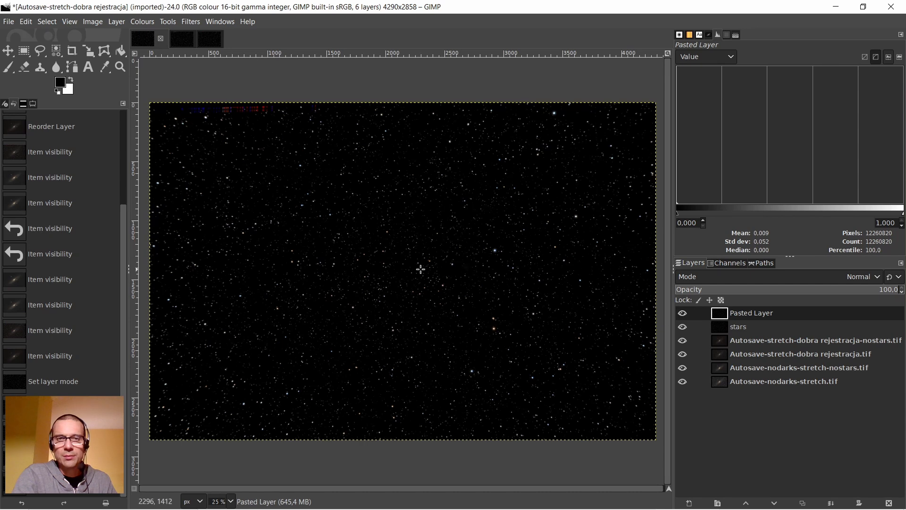
# Inspect the bright orange star closely, hiding the pasted layer to compare it with the original stars
pyautogui.scroll(9, 420, 269)
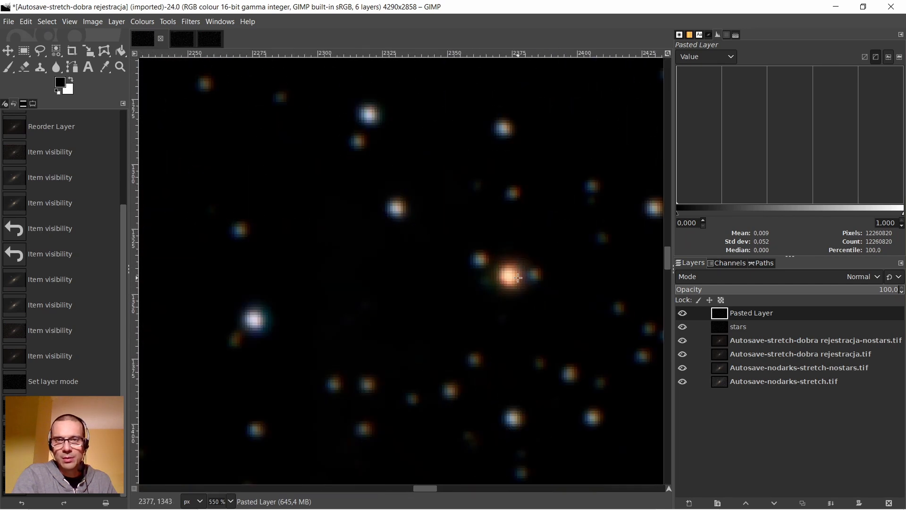
pyautogui.scroll(2, 518, 271)
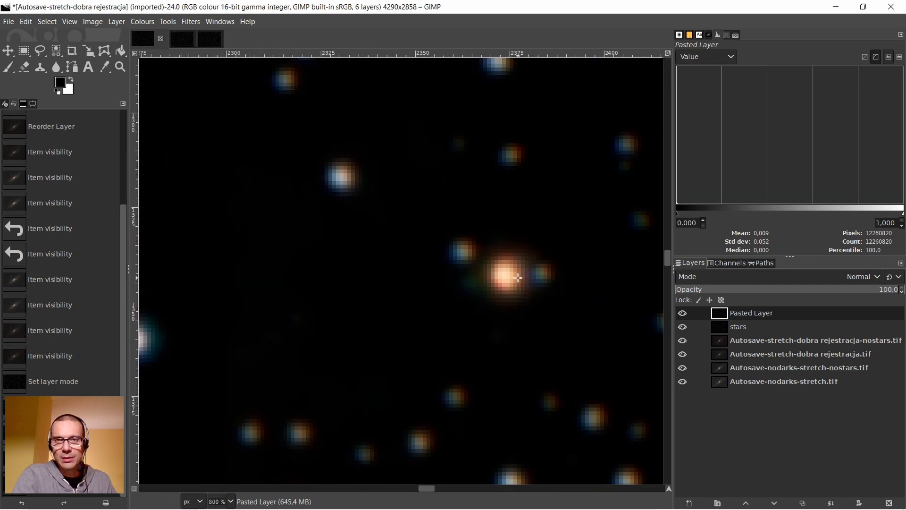
pyautogui.click(684, 313)
pyautogui.scroll(-2, 528, 284)
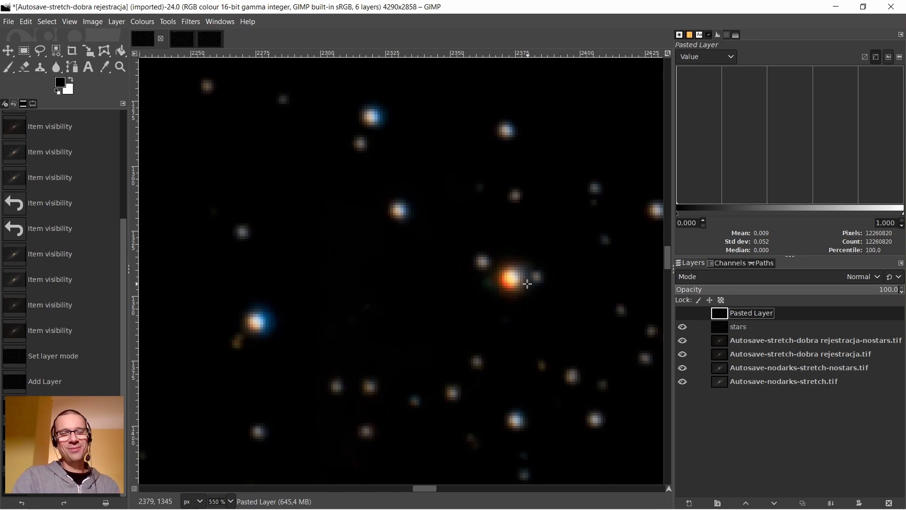
pyautogui.scroll(2, 526, 283)
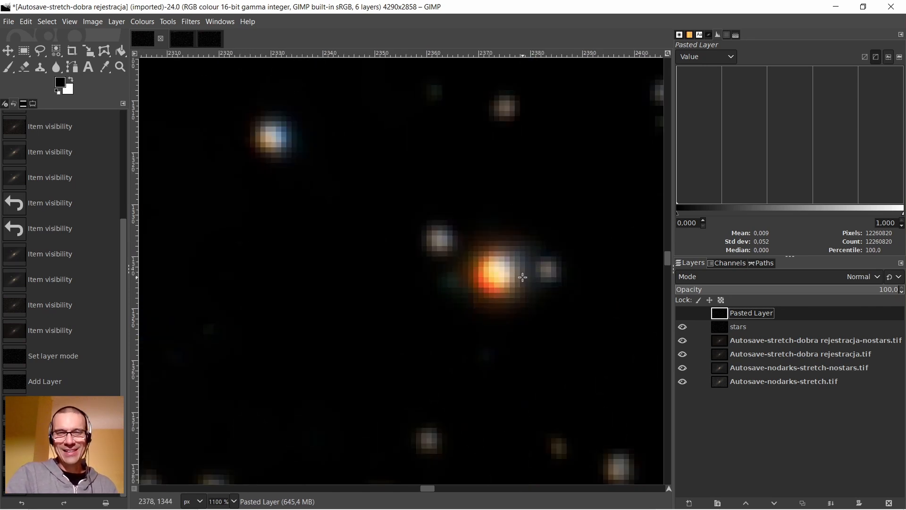
# Select the stars layer and examine the colour fringes around its orange and blue stars
pyautogui.click(723, 333)
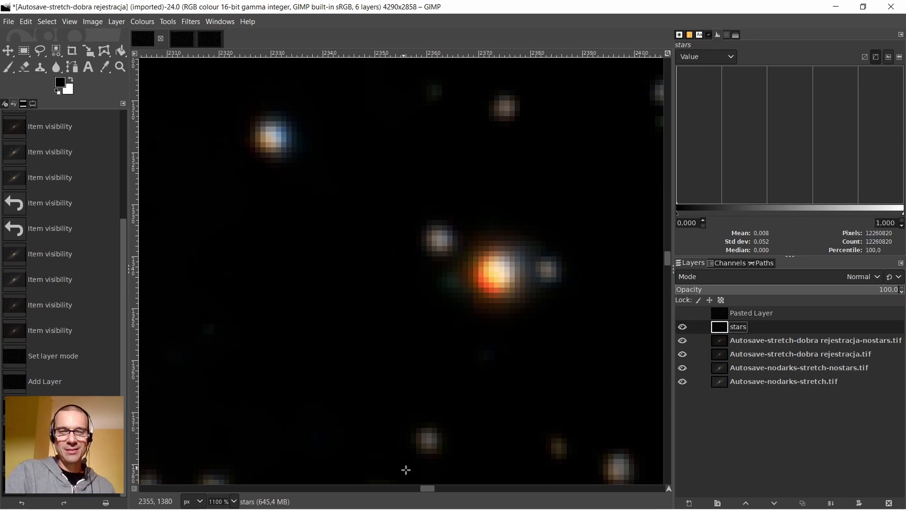
pyautogui.scroll(-3, 476, 378)
pyautogui.scroll(4, 485, 354)
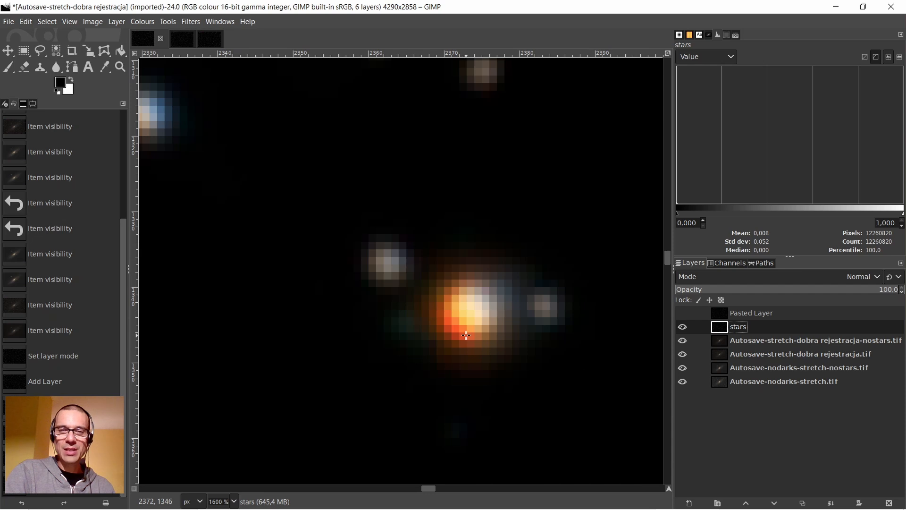
pyautogui.keyDown('ctrl'); pyautogui.scroll(-4, 467, 335); pyautogui.keyUp('ctrl')
pyautogui.scroll(-5, 469, 330)
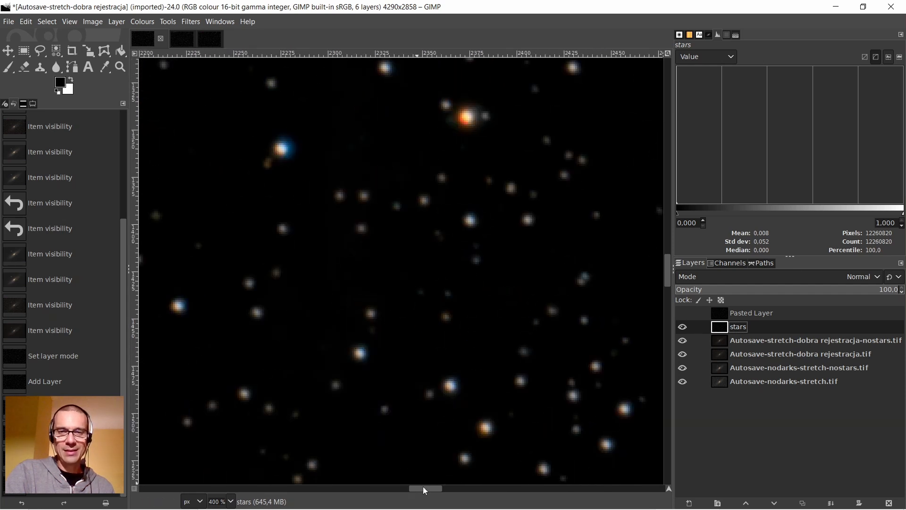
pyautogui.moveTo(425, 489); pyautogui.dragTo(455, 489)
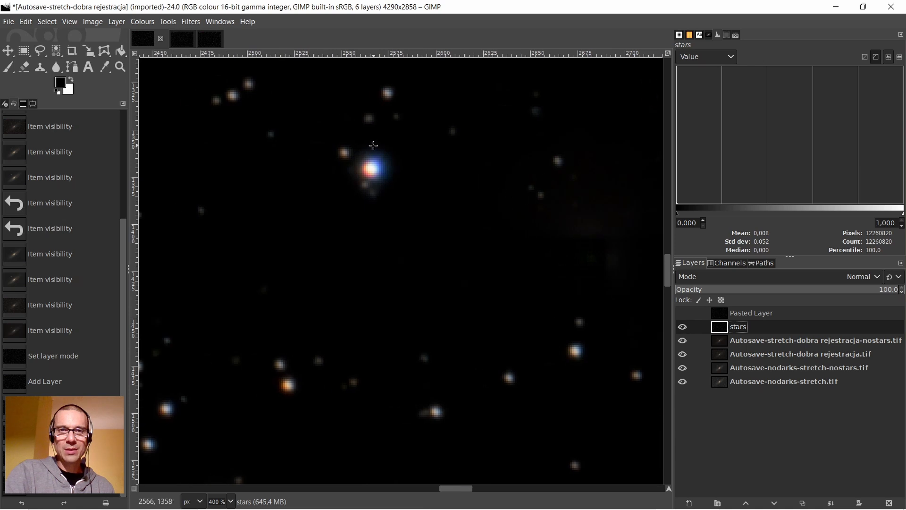
pyautogui.keyDown('ctrl'); pyautogui.scroll(2, 374, 146); pyautogui.keyUp('ctrl')
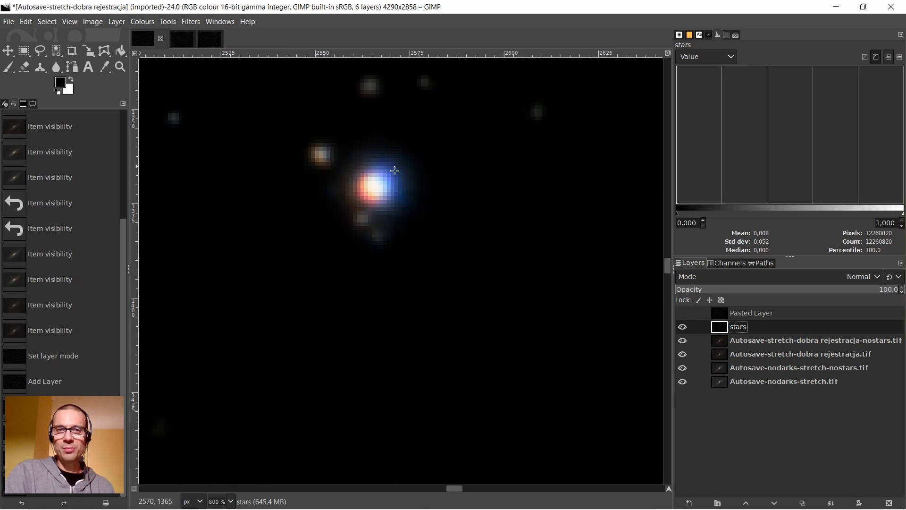
# Show the pasted layer again and examine the corrected colours of bright stars across several areas of the image
pyautogui.click(683, 313)
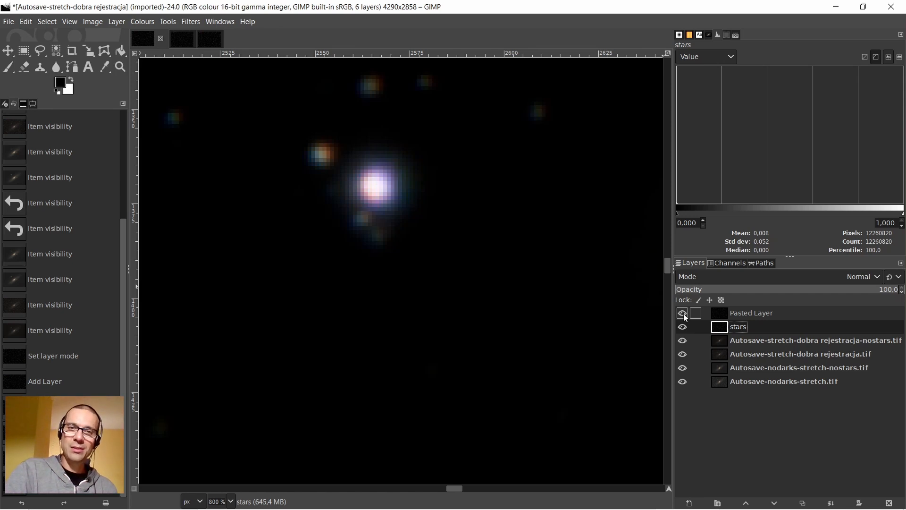
pyautogui.scroll(-2, 374, 187)
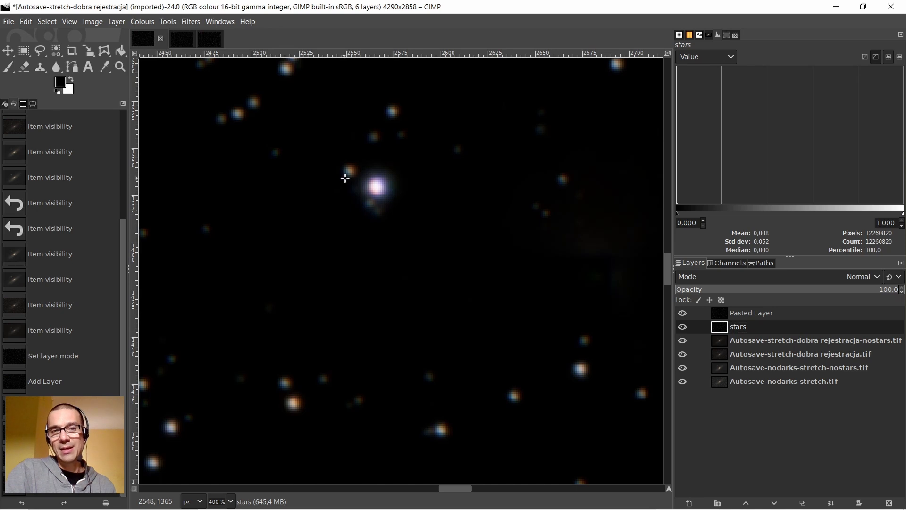
pyautogui.scroll(2, 377, 190)
pyautogui.scroll(-2, 385, 195)
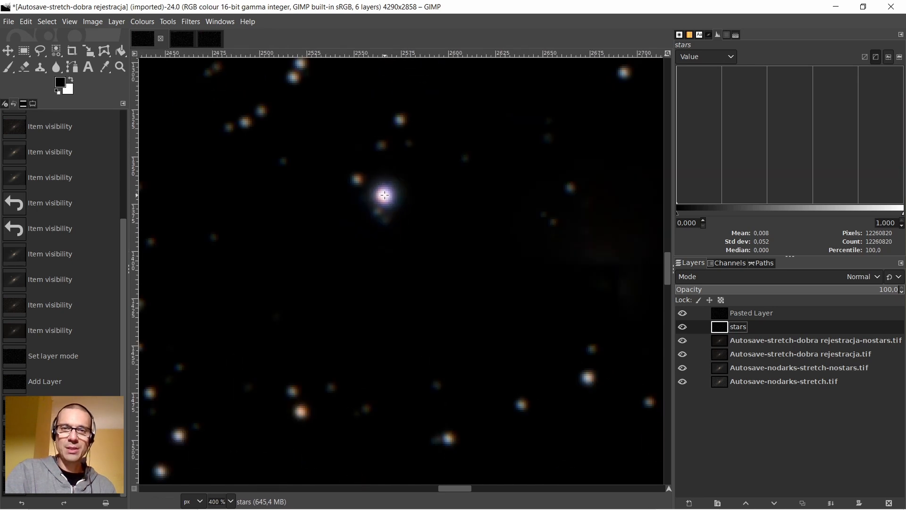
pyautogui.scroll(-1, 385, 195)
pyautogui.scroll(-9, 330, 306)
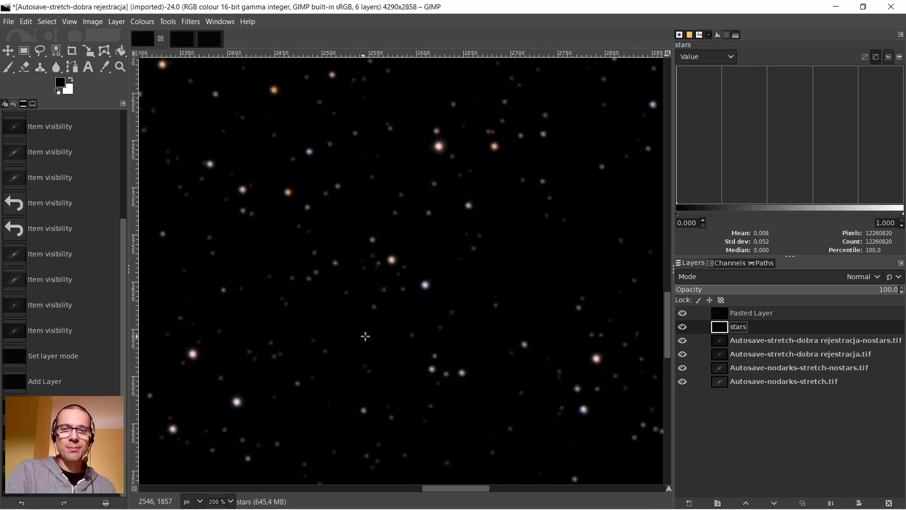
pyautogui.scroll(3, 583, 300)
pyautogui.scroll(1, 585, 302)
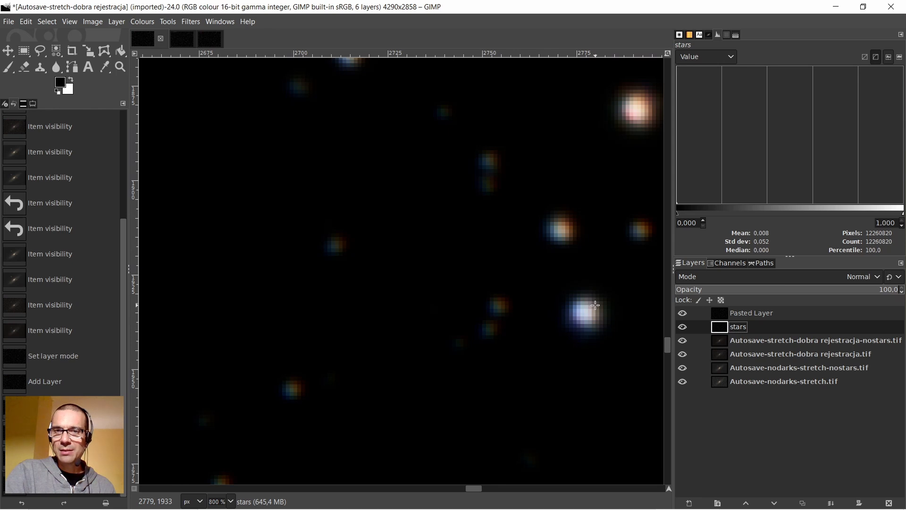
pyautogui.scroll(-7, 596, 305)
pyautogui.moveTo(462, 488); pyautogui.dragTo(539, 491)
pyautogui.scroll(3, 425, 223)
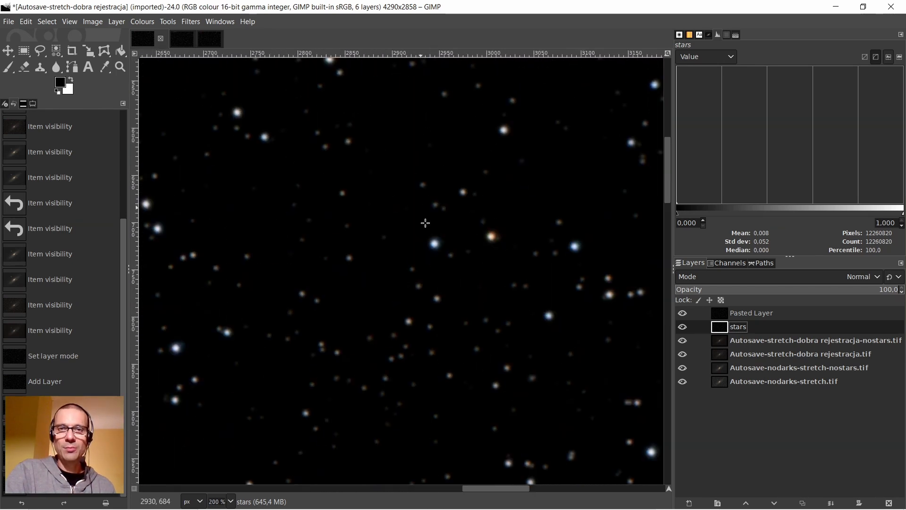
pyautogui.scroll(-4, 427, 236)
pyautogui.scroll(1, 418, 217)
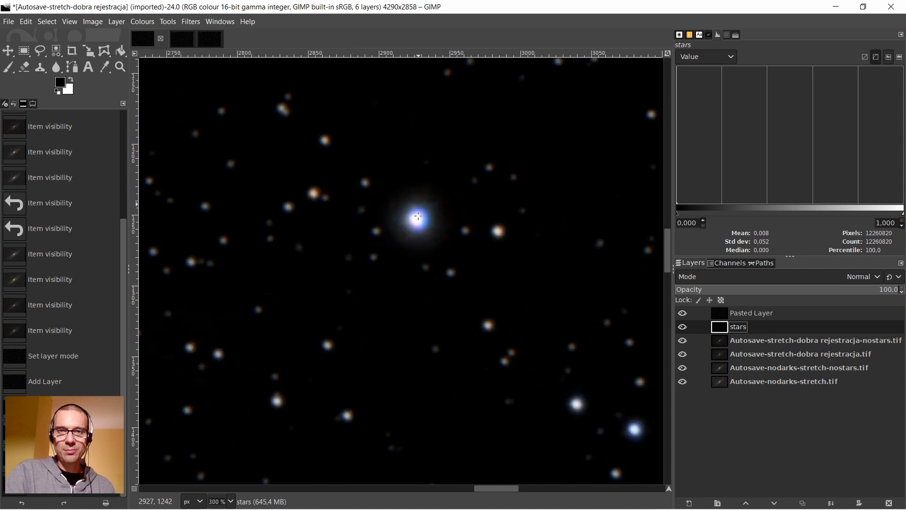
# Compare the colour fringes of the bright blue star with the pasted layer hidden and shown
pyautogui.scroll(3, 419, 217)
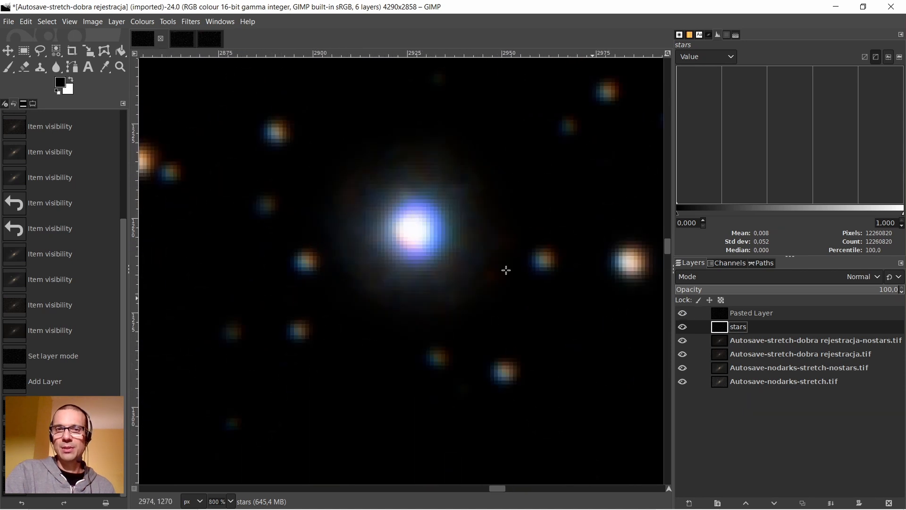
pyautogui.click(683, 313)
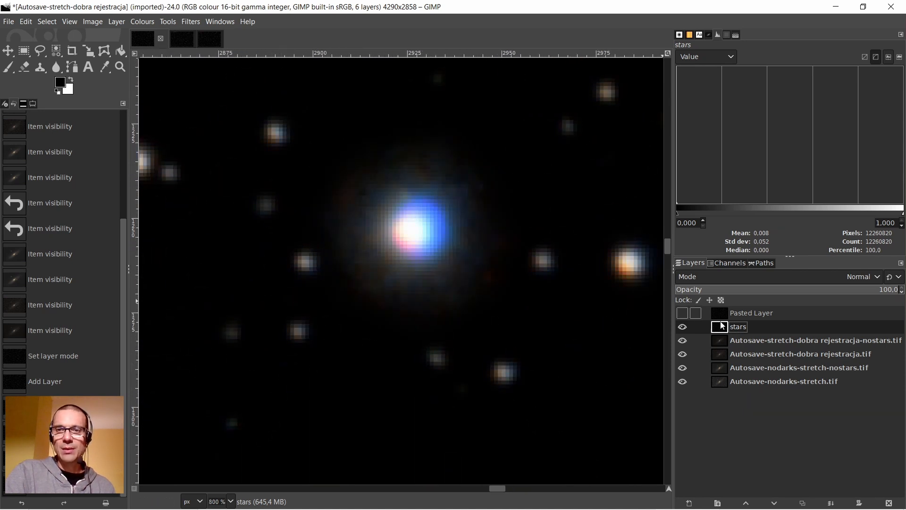
pyautogui.scroll(-2, 421, 215)
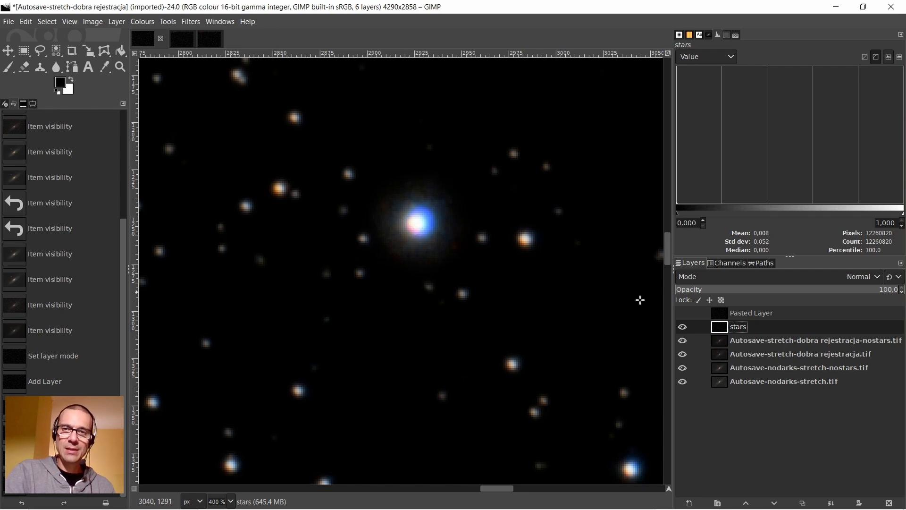
pyautogui.click(683, 313)
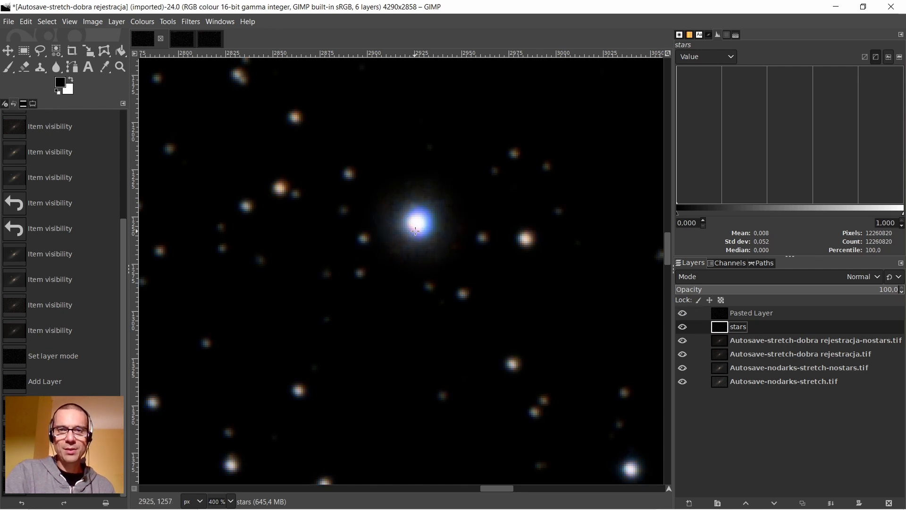
# Examine the corrected colours of the bright blue star, the bright white star and the whole star field
pyautogui.scroll(-4, 415, 232)
pyautogui.scroll(5, 418, 237)
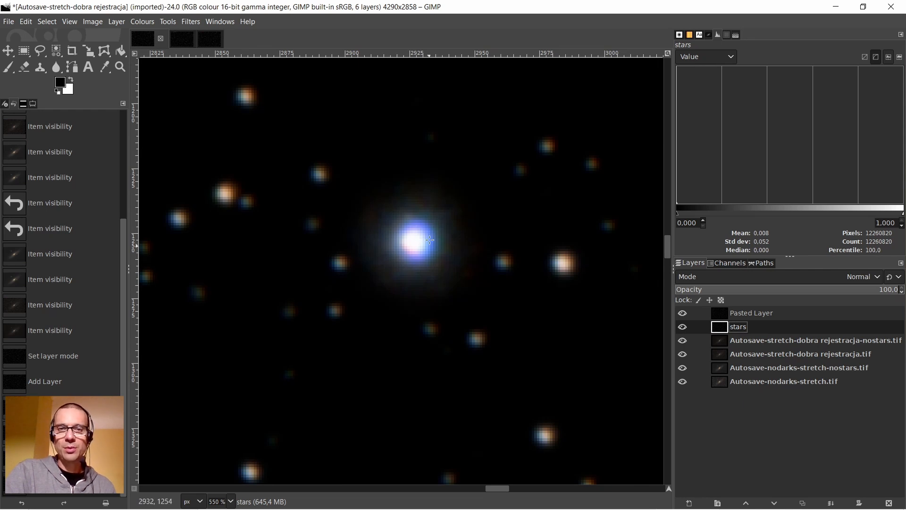
pyautogui.scroll(-5, 389, 229)
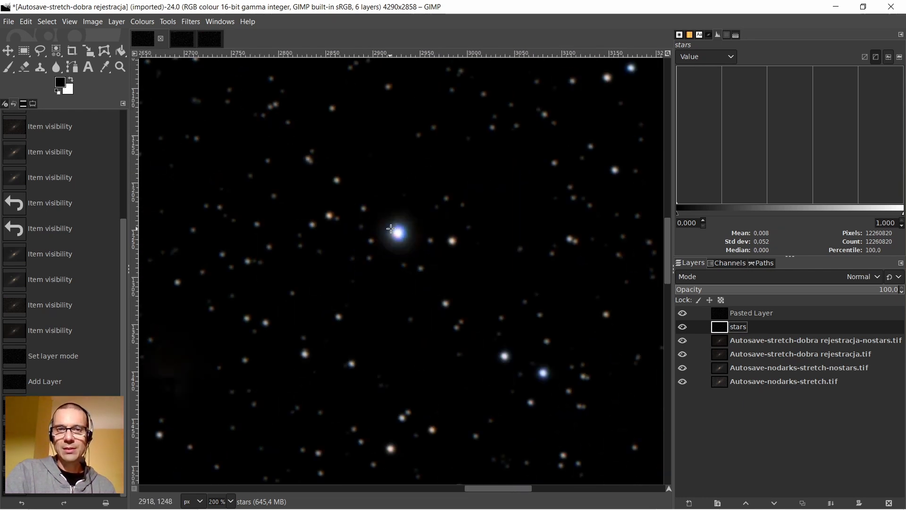
pyautogui.scroll(5, 616, 144)
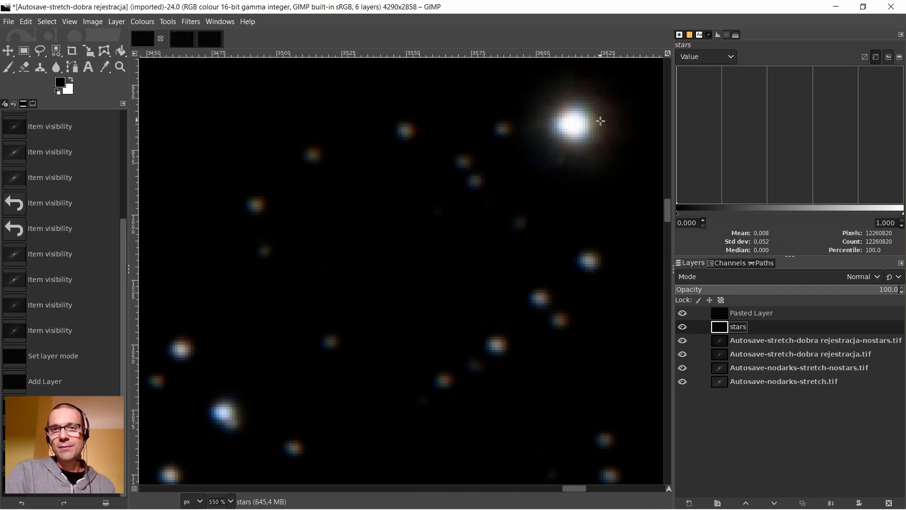
pyautogui.scroll(-8, 596, 121)
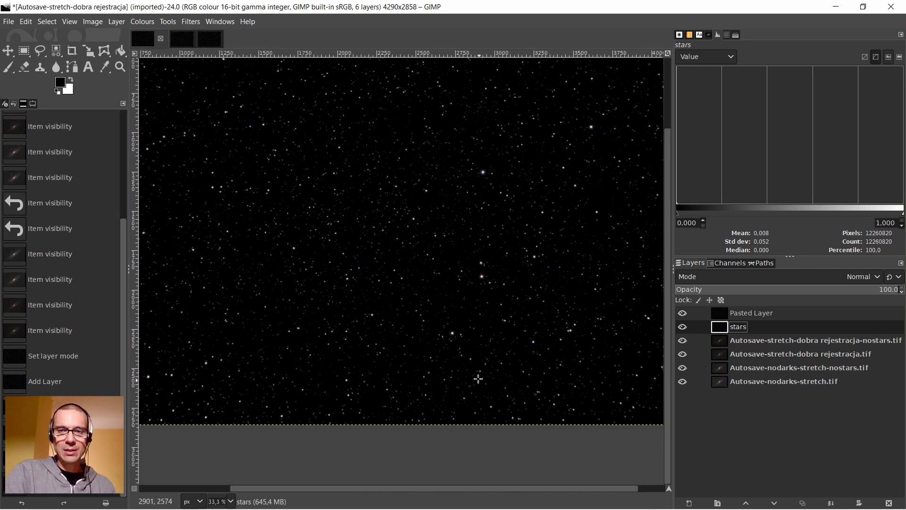
pyautogui.scroll(3, 479, 368)
pyautogui.hscroll(-2, 521, 489)
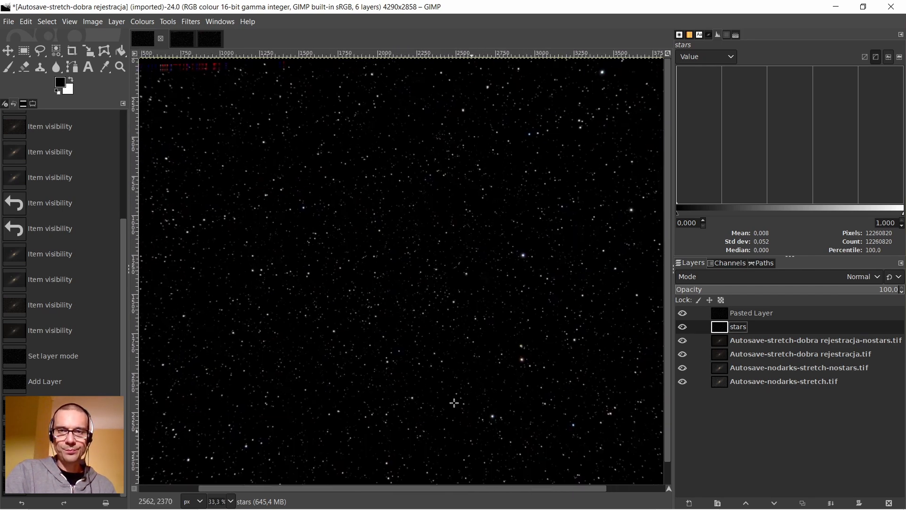
pyautogui.scroll(-3, 449, 344)
pyautogui.scroll(1, 449, 334)
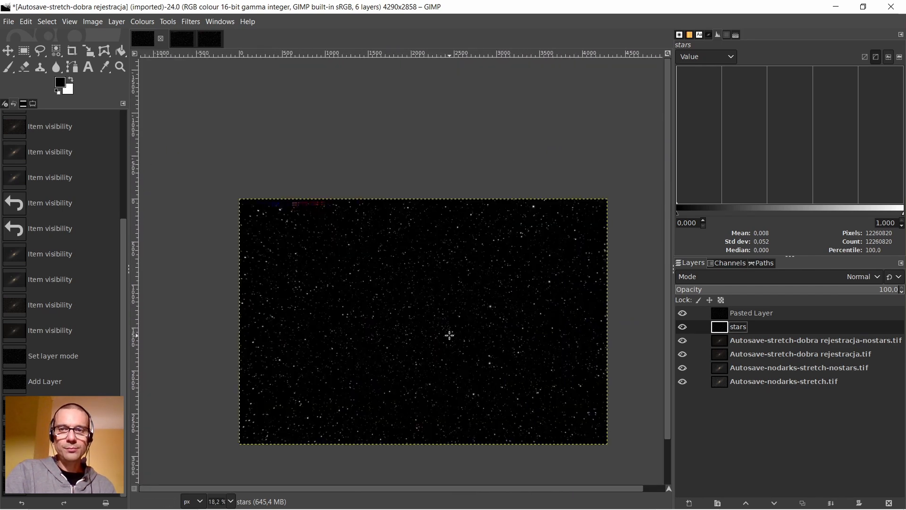
# Hide the stars layer and keep Pasted Layer active, checking the corrected stars around the middle of the image
pyautogui.click(719, 317)
pyautogui.click(682, 327)
pyautogui.scroll(8, 460, 302)
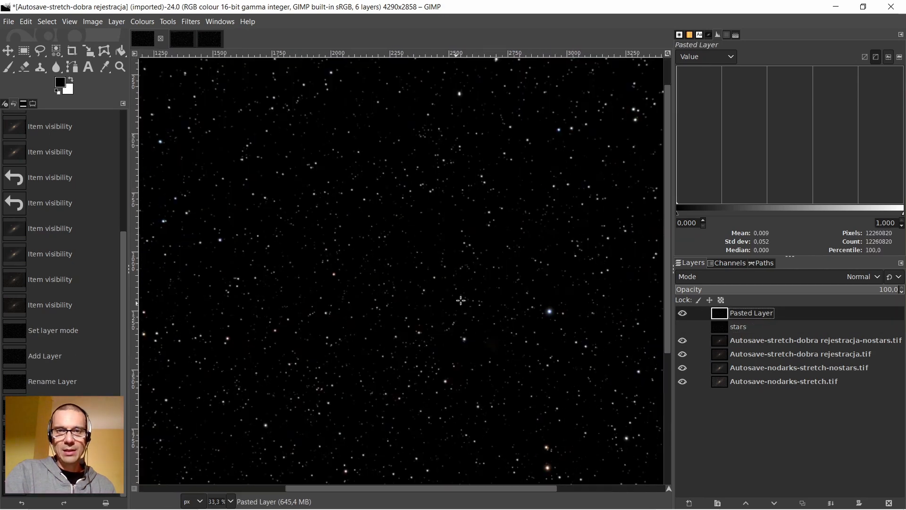
pyautogui.scroll(-5, 491, 299)
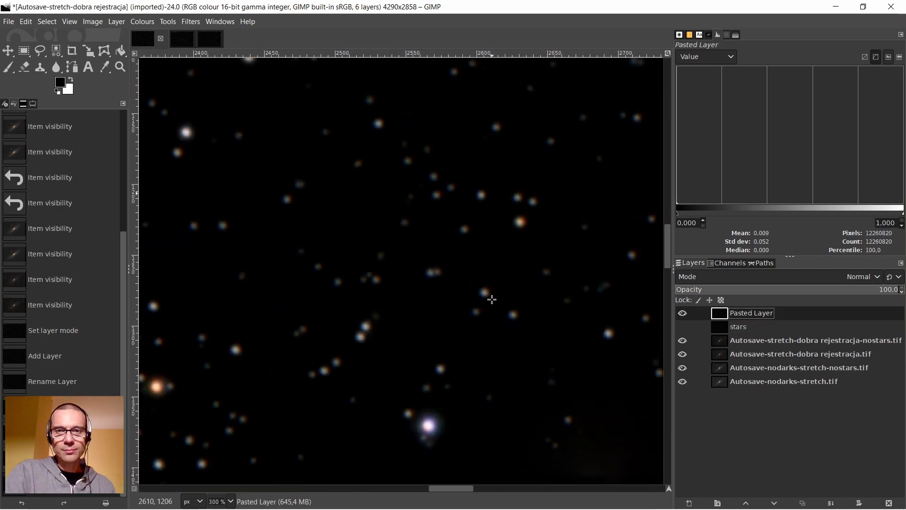
pyautogui.scroll(-3, 403, 371)
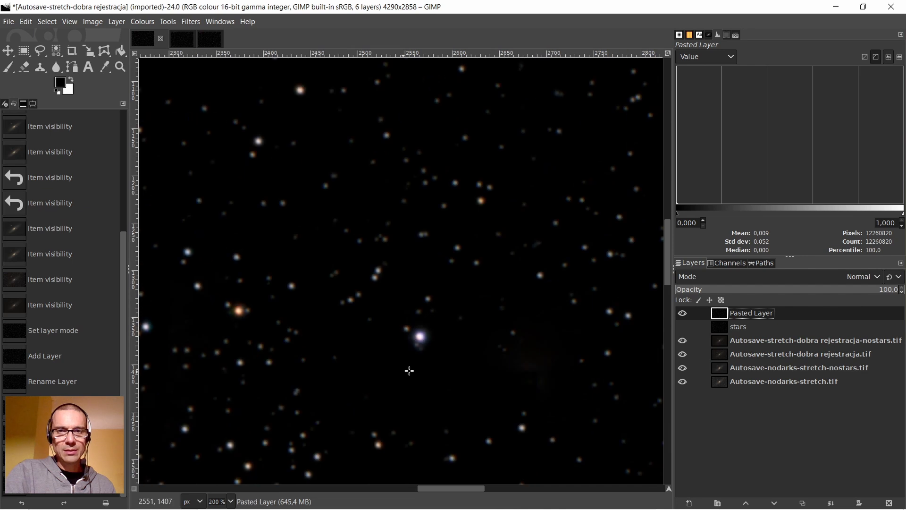
pyautogui.scroll(-5, 499, 304)
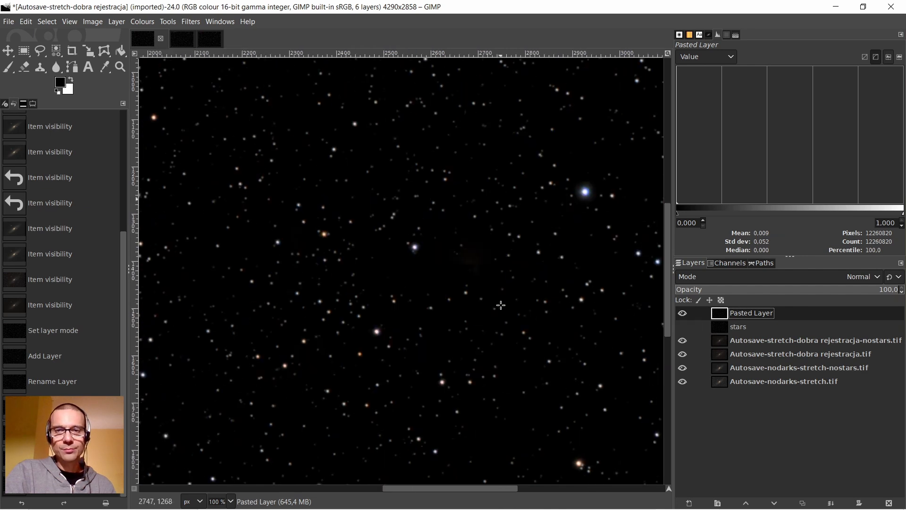
pyautogui.click(721, 329)
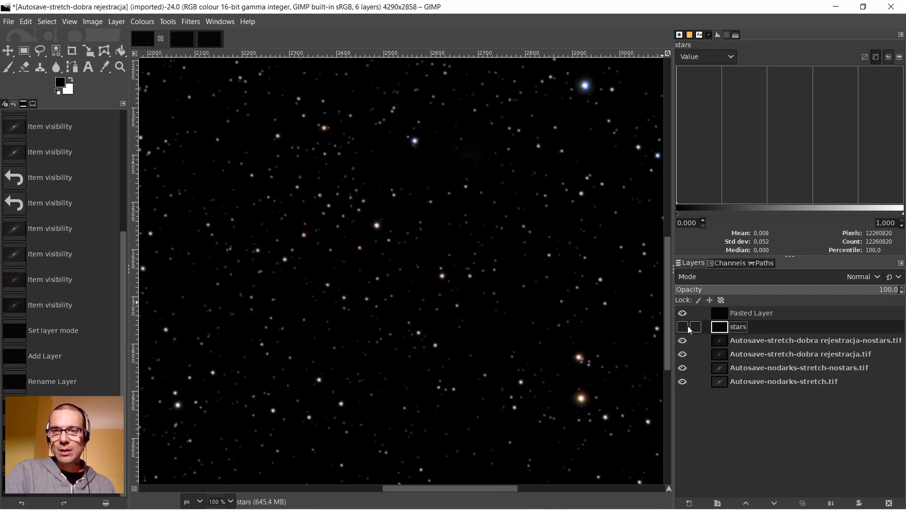
pyautogui.click(708, 315)
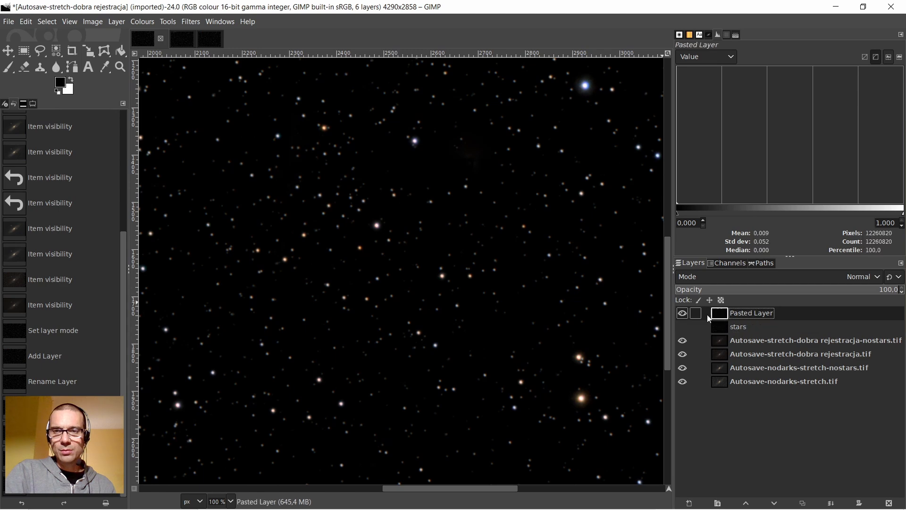
# Examine the remaining red and blue fringes on bright and faint stars of the pasted layer at high magnification
pyautogui.keyDown('ctrl'); pyautogui.scroll(3, 467, 241); pyautogui.keyUp('ctrl')
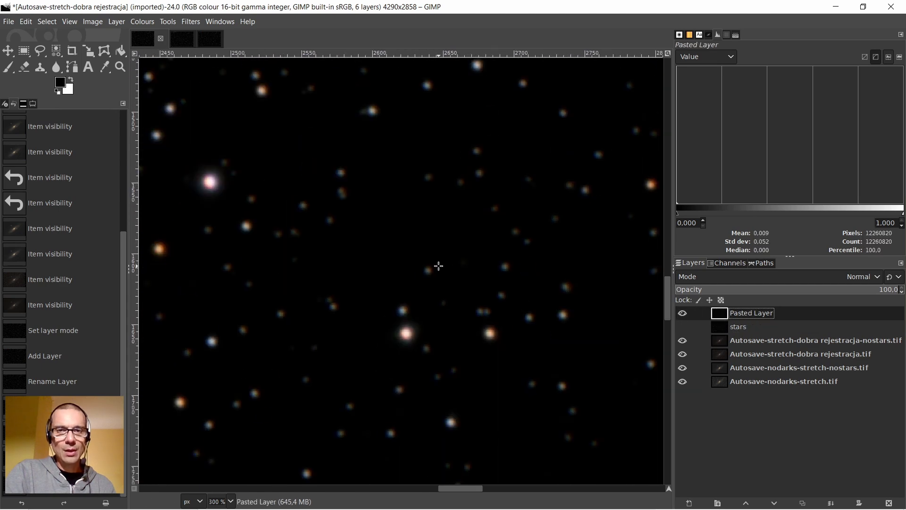
pyautogui.keyDown('ctrl'); pyautogui.scroll(3, 195, 195); pyautogui.keyUp('ctrl')
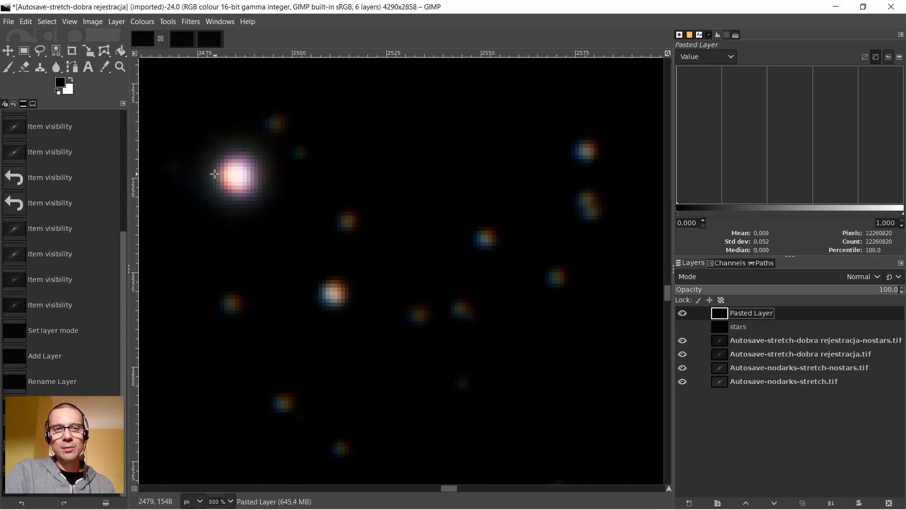
pyautogui.keyDown('ctrl'); pyautogui.scroll(-2, 336, 188); pyautogui.keyUp('ctrl')
pyautogui.keyDown('ctrl'); pyautogui.scroll(3, 346, 196); pyautogui.keyUp('ctrl')
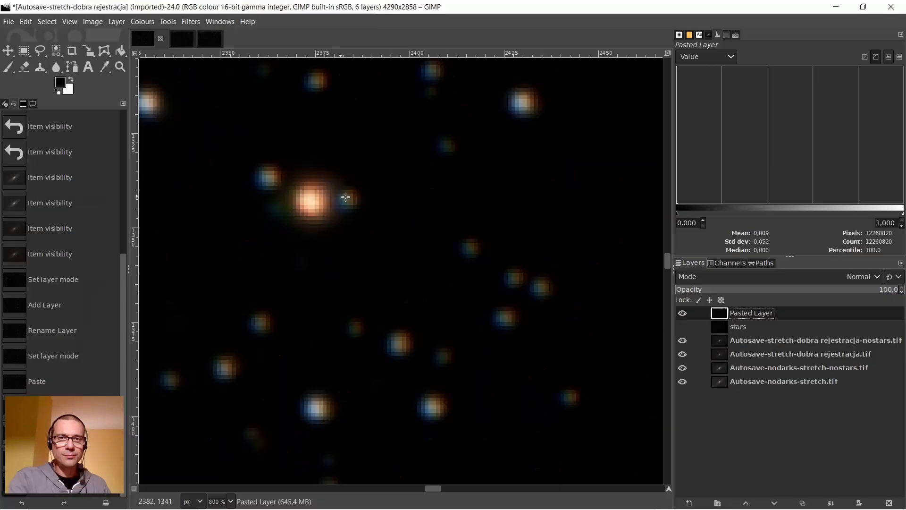
pyautogui.keyDown('ctrl'); pyautogui.scroll(-3, 351, 199); pyautogui.keyUp('ctrl')
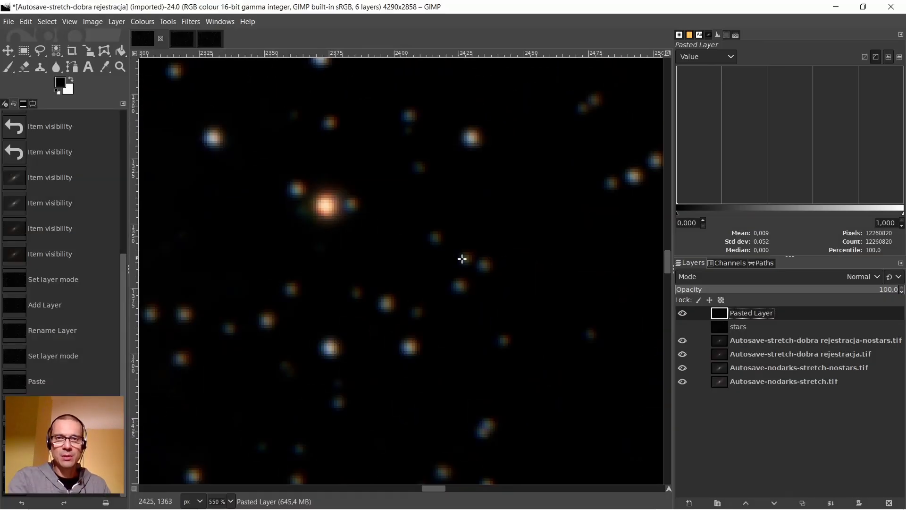
pyautogui.keyDown('ctrl'); pyautogui.scroll(3, 462, 259); pyautogui.keyUp('ctrl')
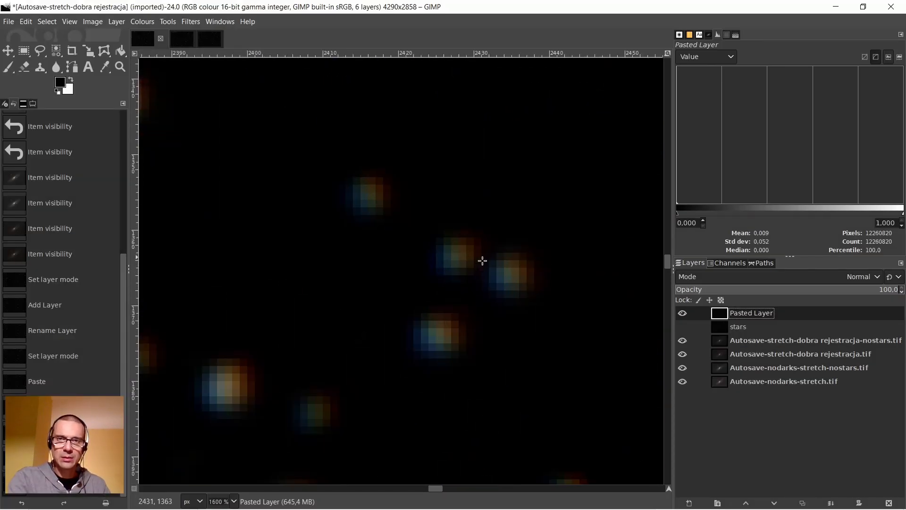
pyautogui.keyDown('ctrl'); pyautogui.scroll(-6, 461, 257); pyautogui.keyUp('ctrl')
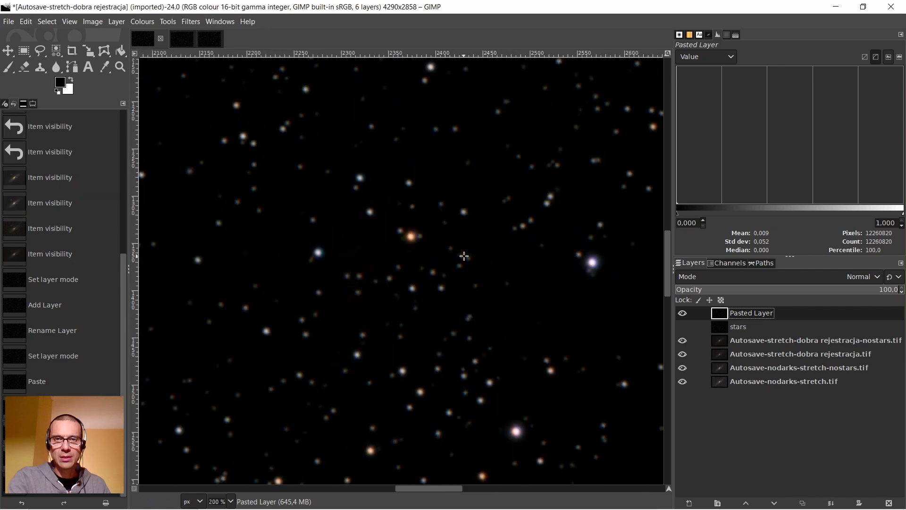
pyautogui.keyDown('ctrl'); pyautogui.scroll(3, 500, 287); pyautogui.keyUp('ctrl')
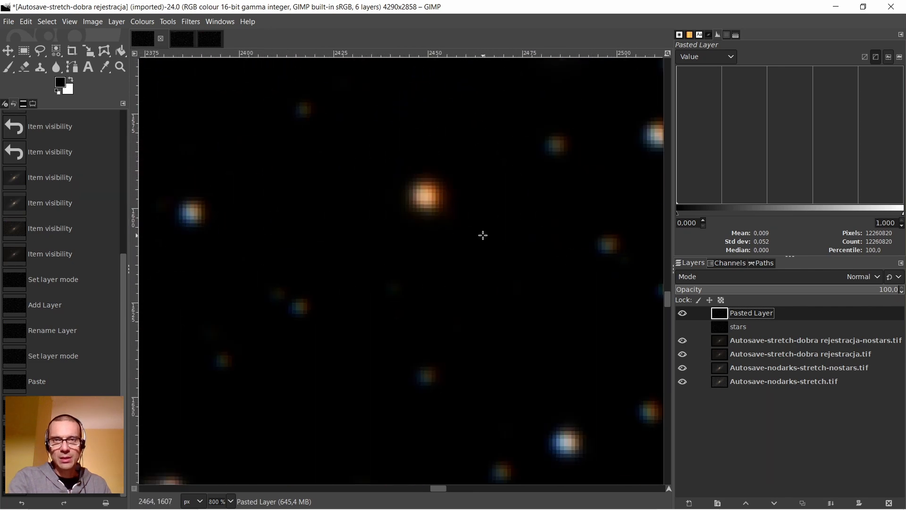
pyautogui.keyDown('ctrl'); pyautogui.scroll(-3, 481, 236); pyautogui.keyUp('ctrl')
pyautogui.keyDown('ctrl'); pyautogui.scroll(-3, 439, 224); pyautogui.keyUp('ctrl')
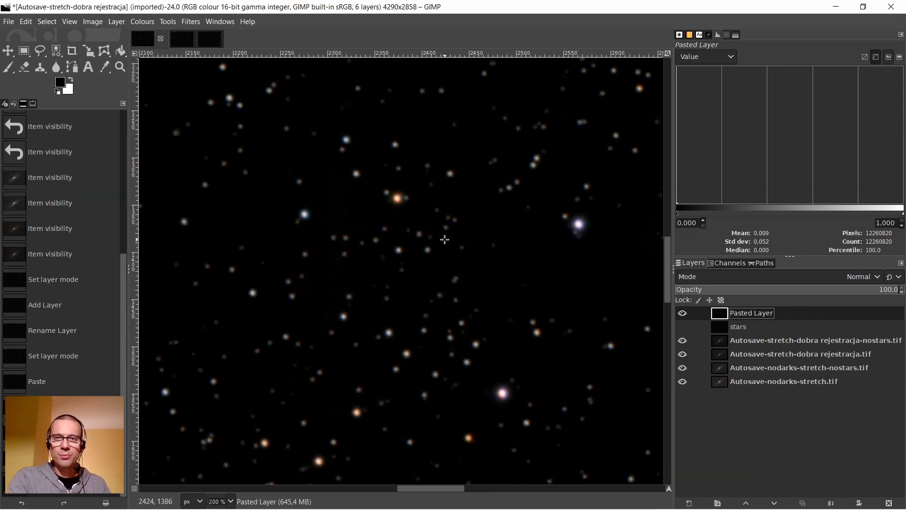
# Decompose the pasted stars layer into separate layers using the RGB colour model
pyautogui.rightClick(411, 241)
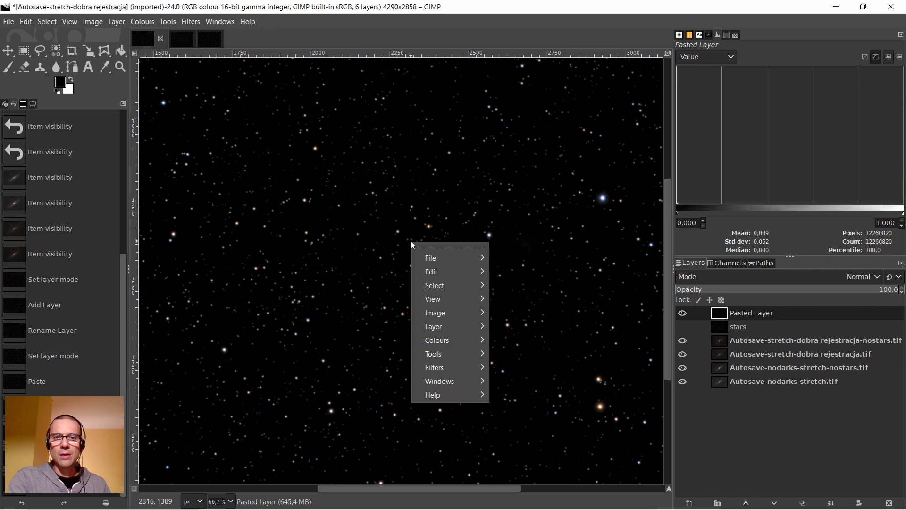
pyautogui.moveTo(435, 339)
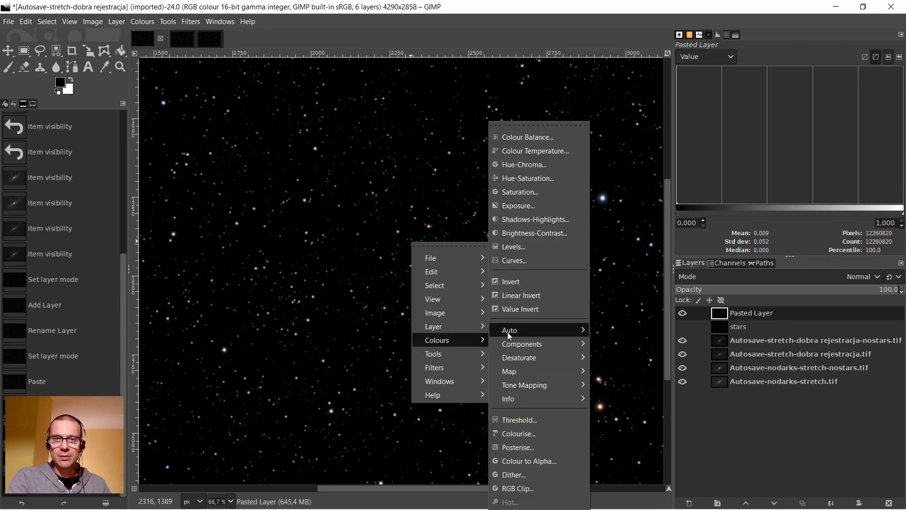
pyautogui.moveTo(519, 345)
pyautogui.click(618, 406)
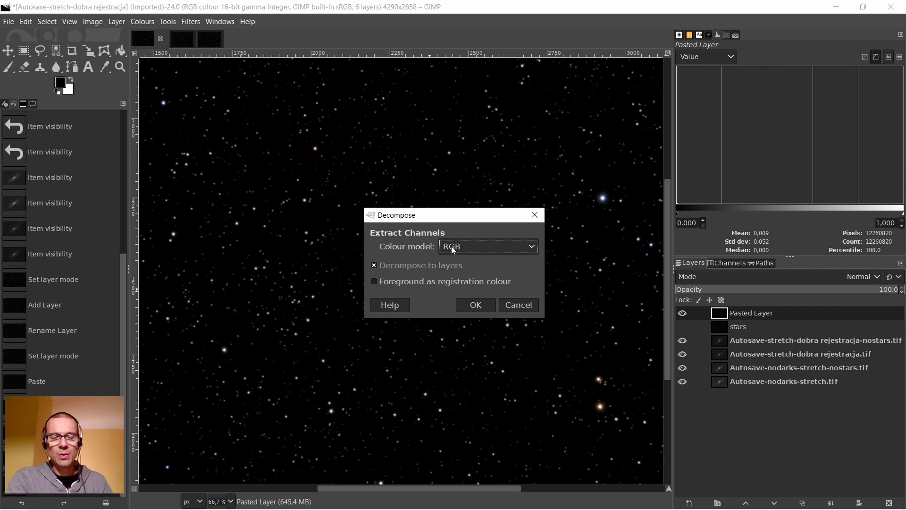
pyautogui.click(474, 306)
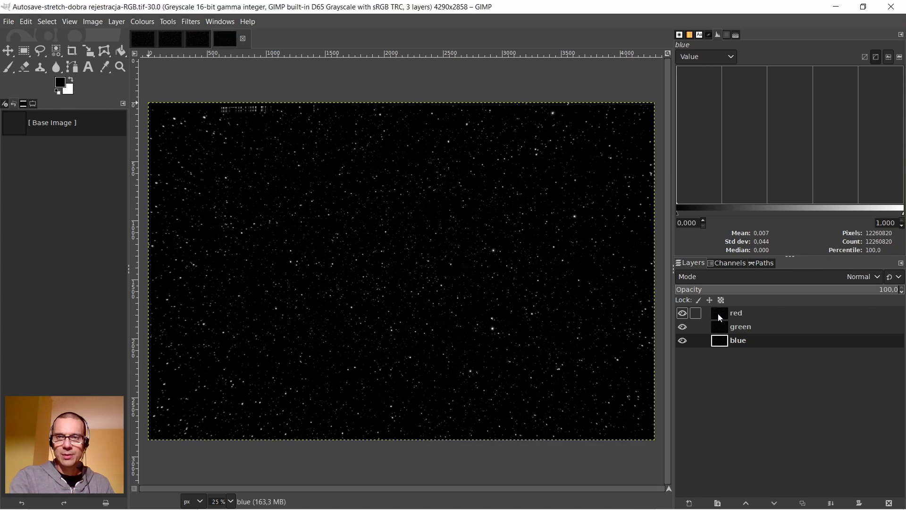
# In the decomposed image, hide the green layer and set the red layer's blend mode to Lighten only
pyautogui.press('1')
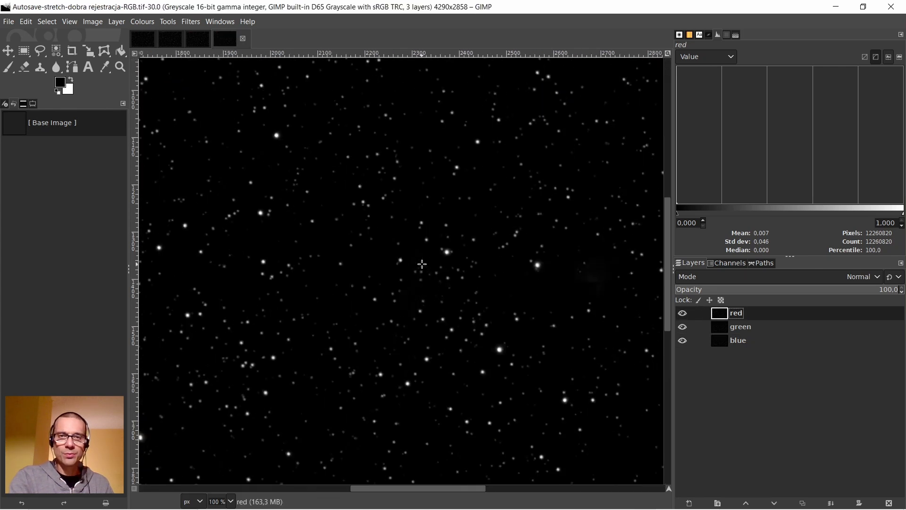
pyautogui.scroll(2, 422, 264)
pyautogui.scroll(-1, 422, 264)
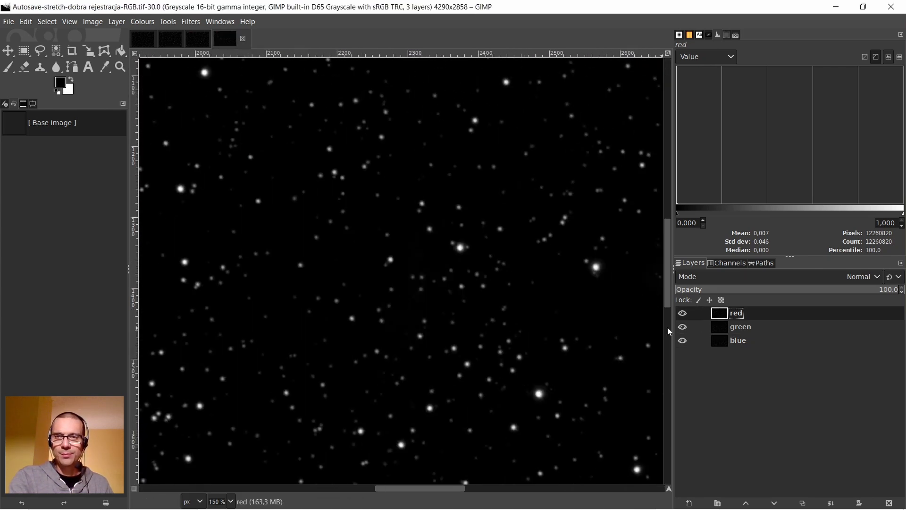
pyautogui.click(683, 327)
pyautogui.click(719, 337)
pyautogui.click(726, 312)
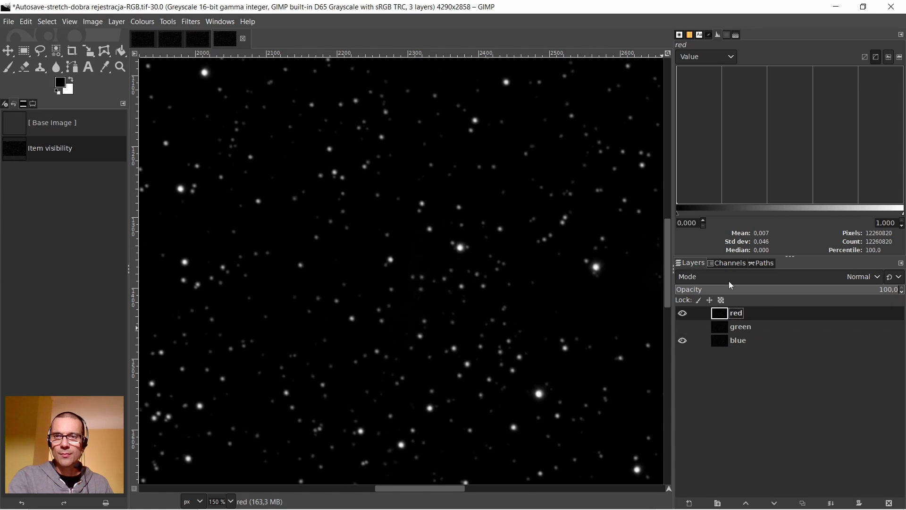
pyautogui.click(728, 277)
pyautogui.click(705, 89)
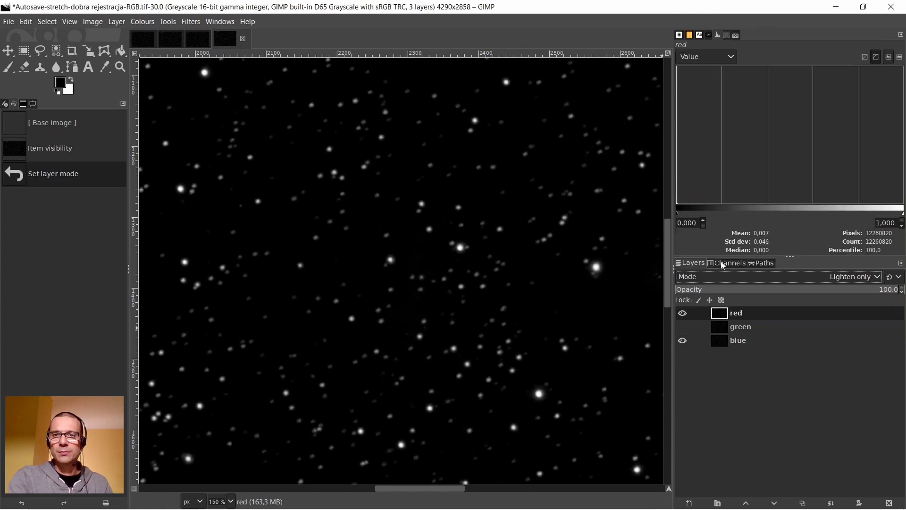
# Create a new layer from the visible red and blue blend and move the green layer above it
pyautogui.rightClick(720, 316)
pyautogui.click(729, 98)
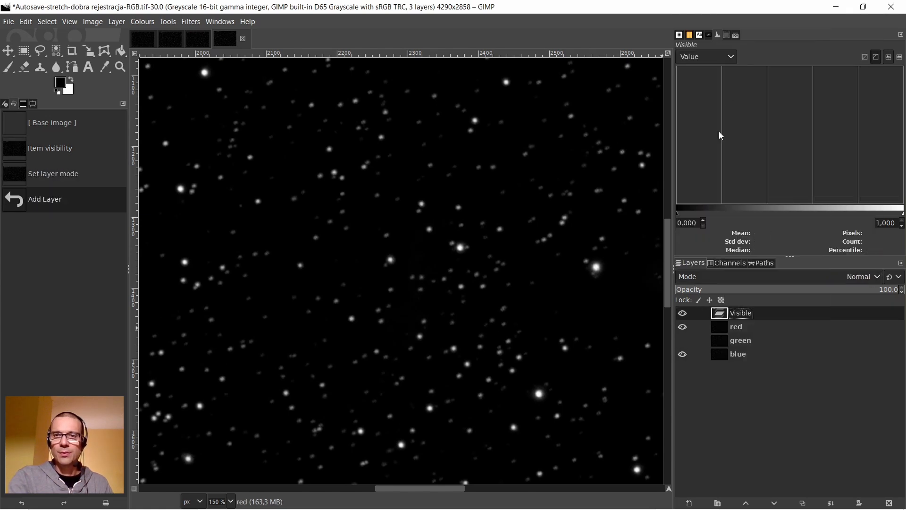
pyautogui.moveTo(718, 337); pyautogui.dragTo(720, 315)
# Set the green layer's blend mode to Darken only and make the layer visible
pyautogui.click(815, 277)
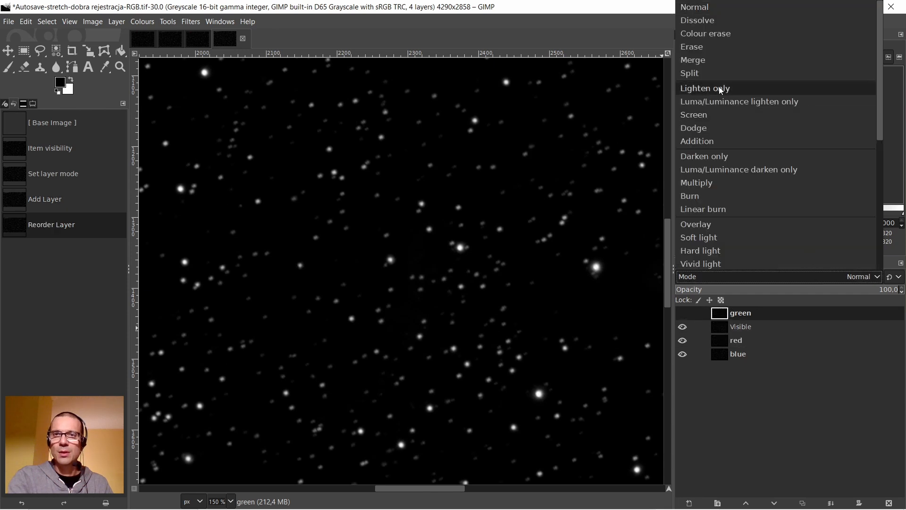
pyautogui.click(712, 162)
pyautogui.click(682, 313)
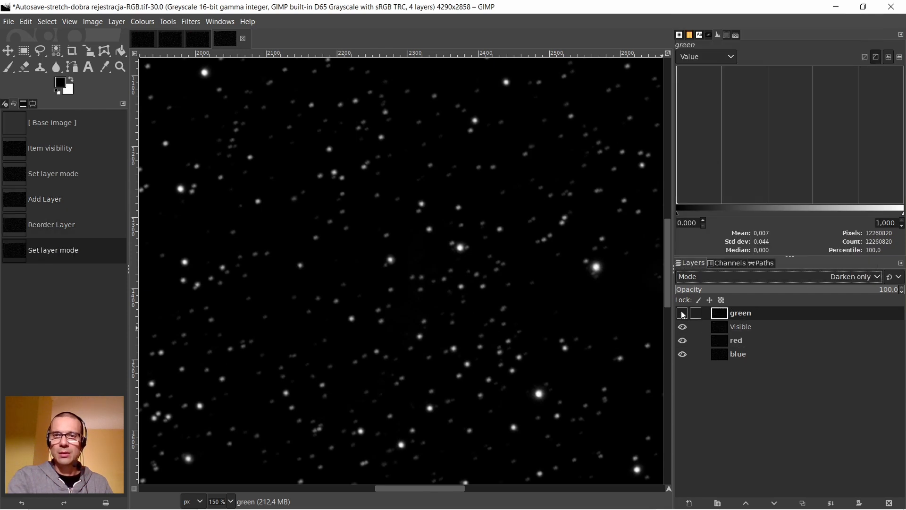
# Create a new layer from the visible blend and name it "new green"
pyautogui.rightClick(720, 315)
pyautogui.click(741, 98)
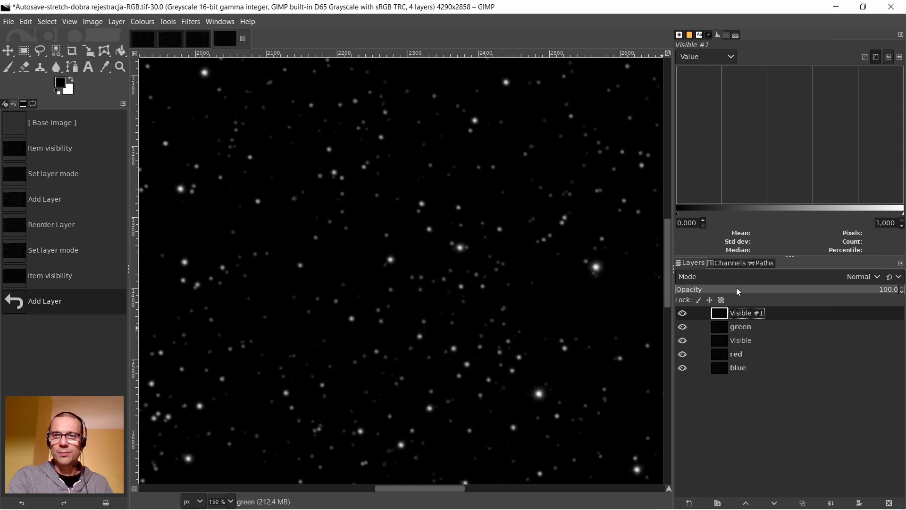
pyautogui.doubleClick(745, 314)
pyautogui.write('new green')
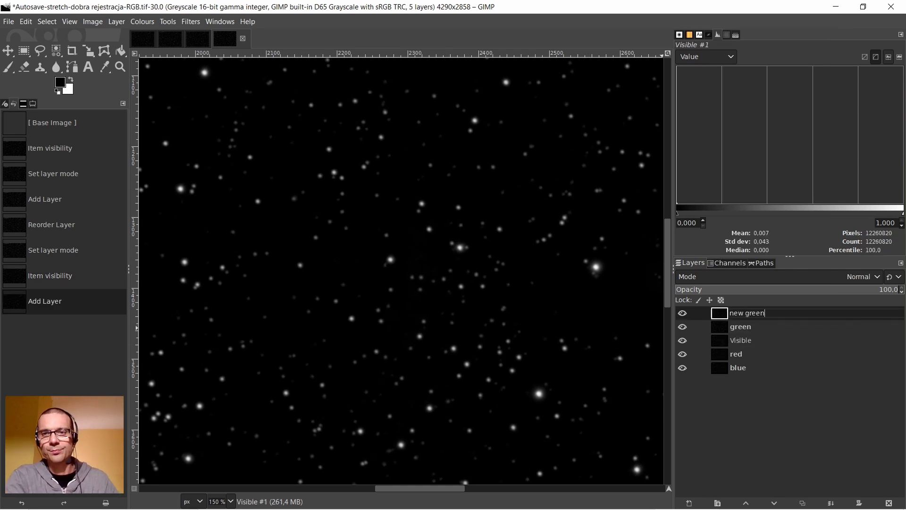
pyautogui.press('Return')
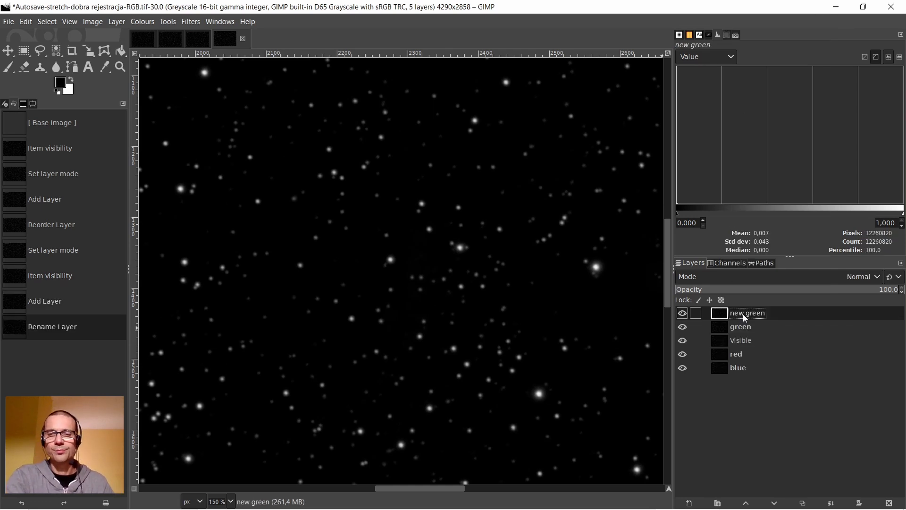
# Delete the original green layer and the Visible layer beneath it
pyautogui.click(722, 328)
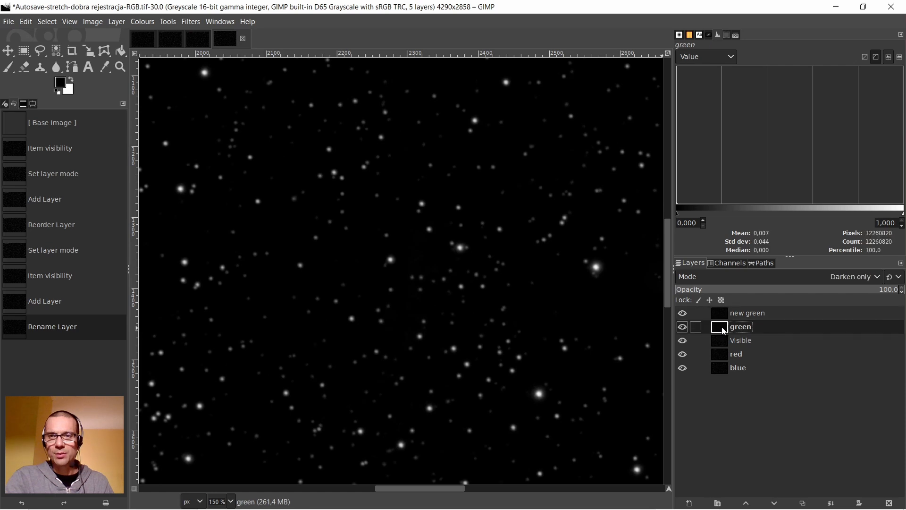
pyautogui.click(752, 278)
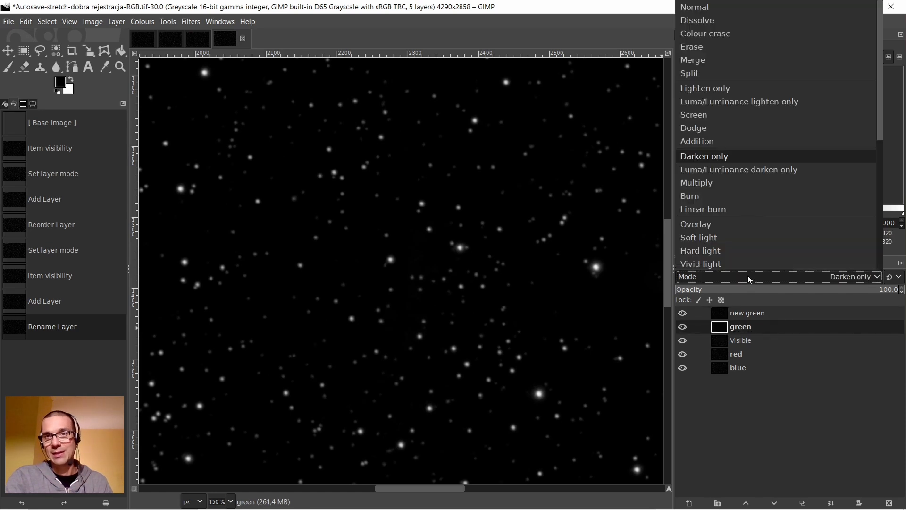
pyautogui.click(791, 343)
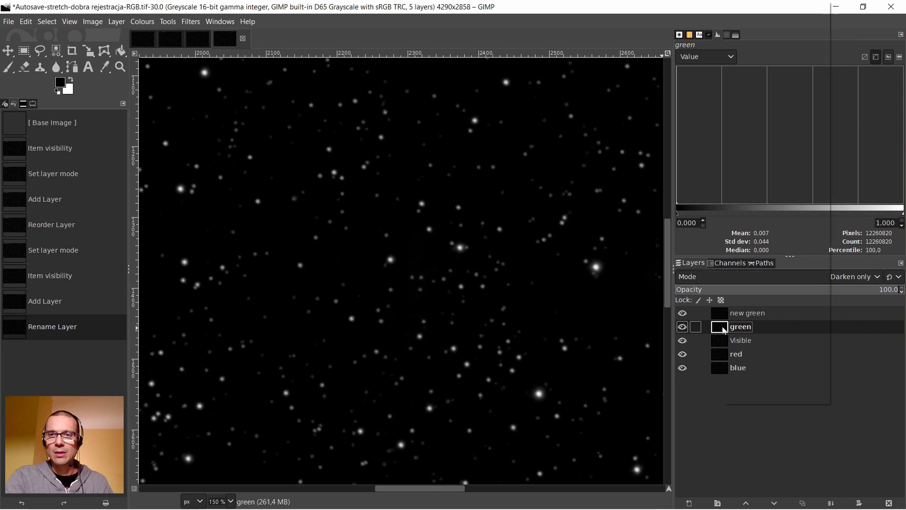
pyautogui.rightClick(723, 326)
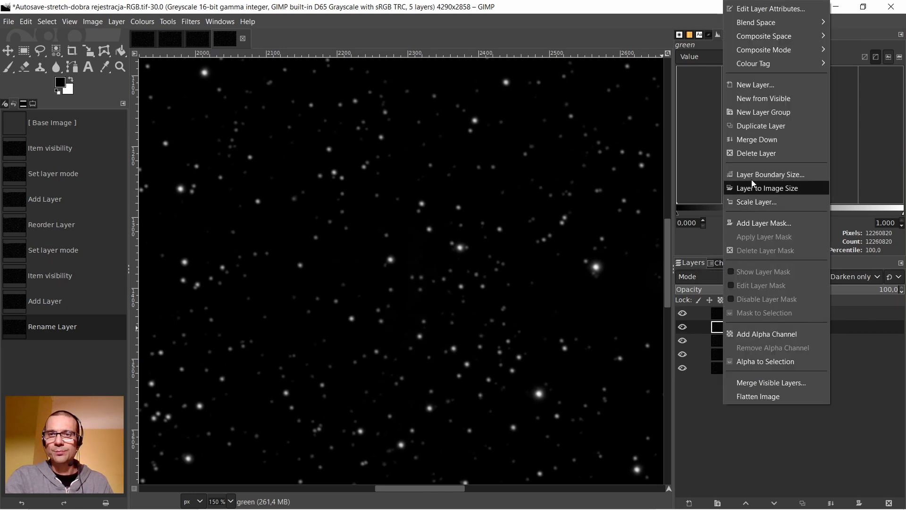
pyautogui.click(747, 156)
pyautogui.rightClick(717, 329)
pyautogui.click(749, 155)
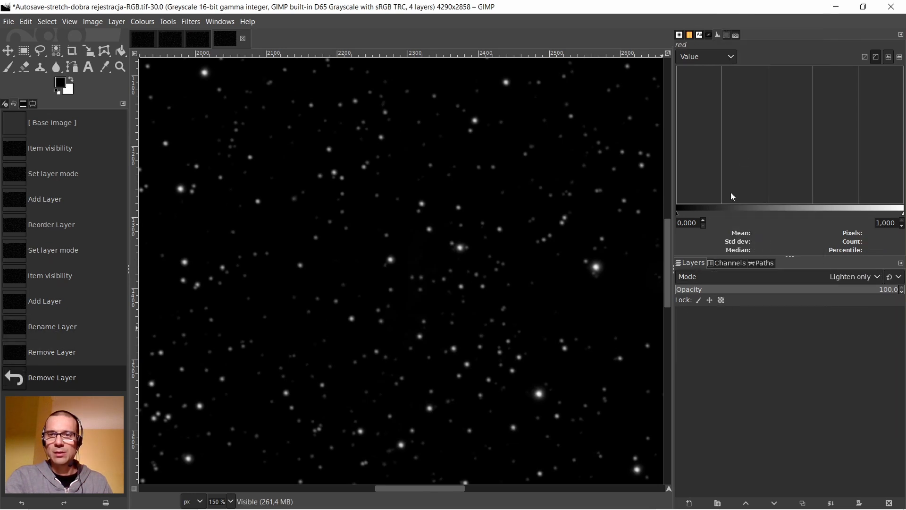
# Set the red layer's blend mode to Normal and move the new green layer between red and blue
pyautogui.click(786, 279)
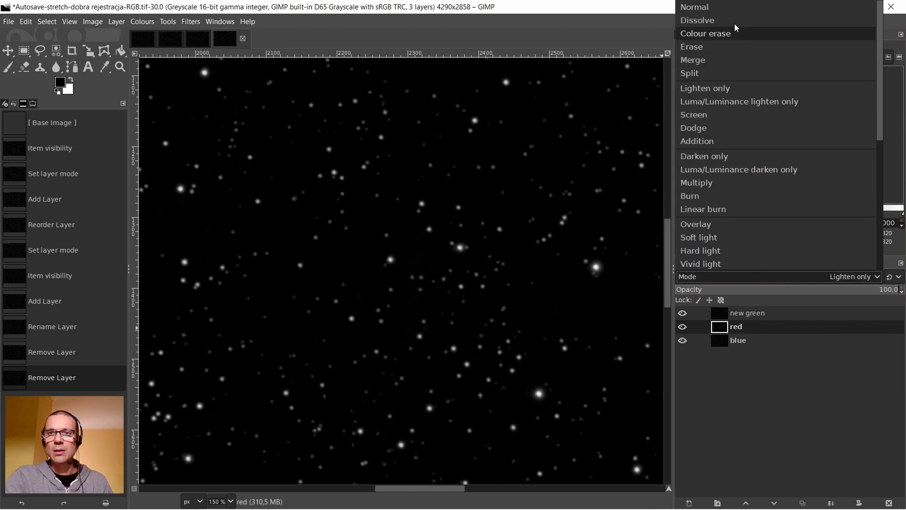
pyautogui.click(712, 11)
pyautogui.moveTo(724, 312)
pyautogui.mouseDown()
pyautogui.moveTo(725, 343)
pyautogui.moveTo(725, 326)
pyautogui.mouseUp()
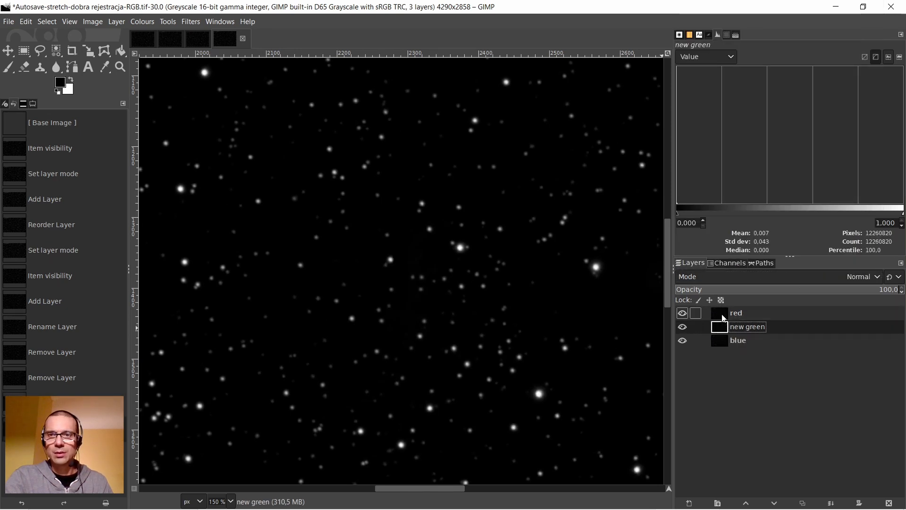
pyautogui.click(722, 316)
# Close the earlier decomposed image and the earlier composed colour image, discarding their changes
pyautogui.click(169, 42)
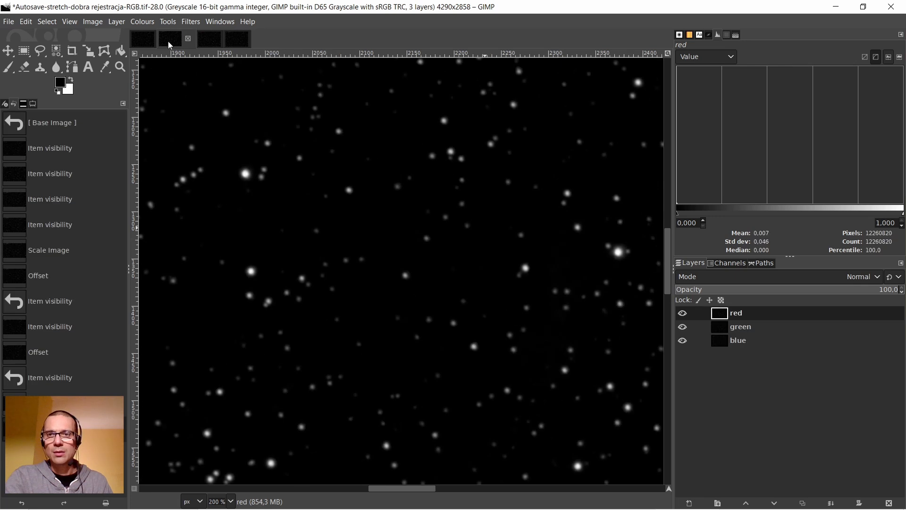
pyautogui.click(188, 39)
pyautogui.click(469, 323)
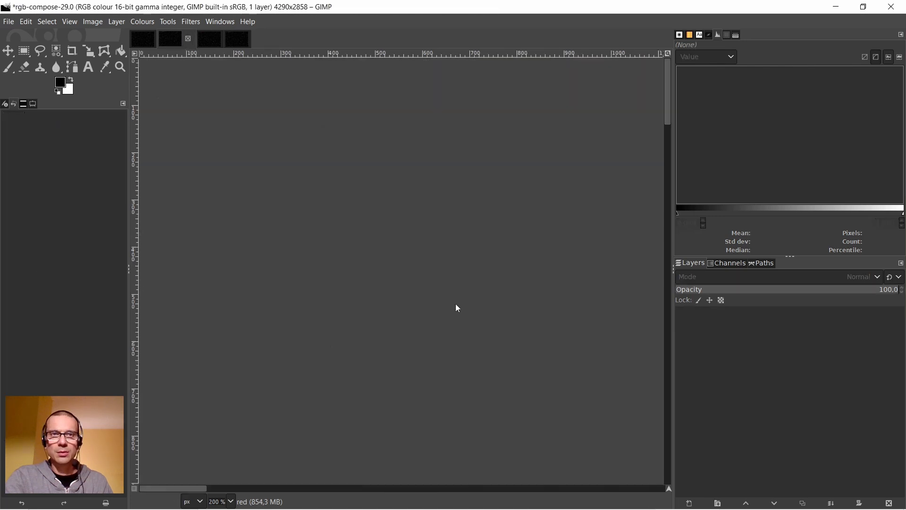
pyautogui.click(188, 39)
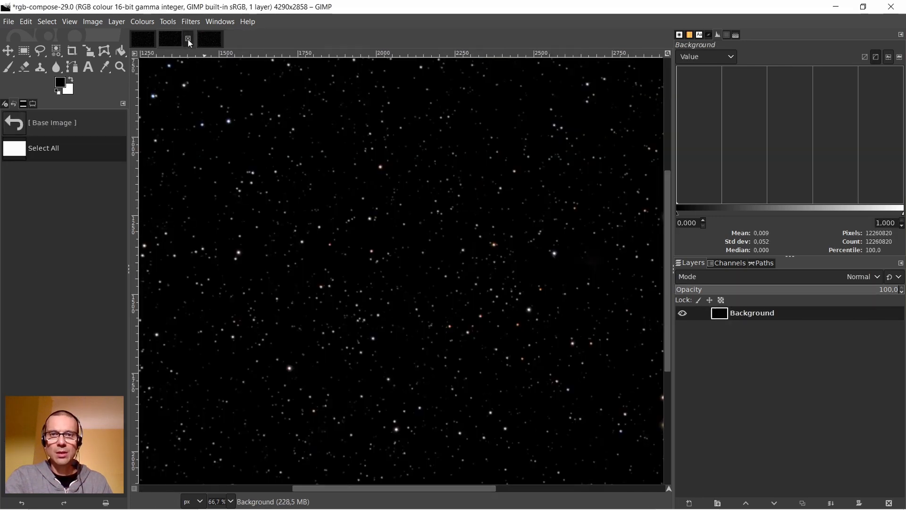
pyautogui.click(468, 317)
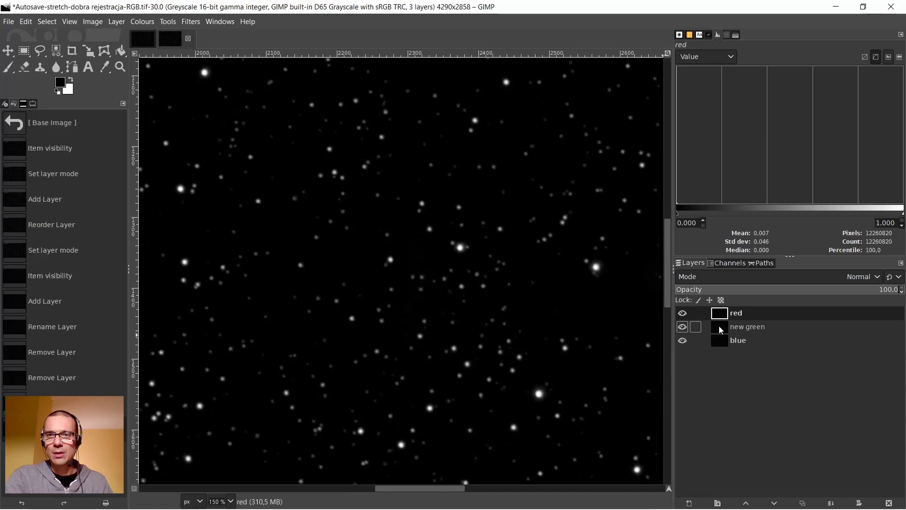
# Compose an RGB image from the red, new green and blue layers
pyautogui.click(719, 340)
pyautogui.click(724, 313)
pyautogui.rightClick(432, 219)
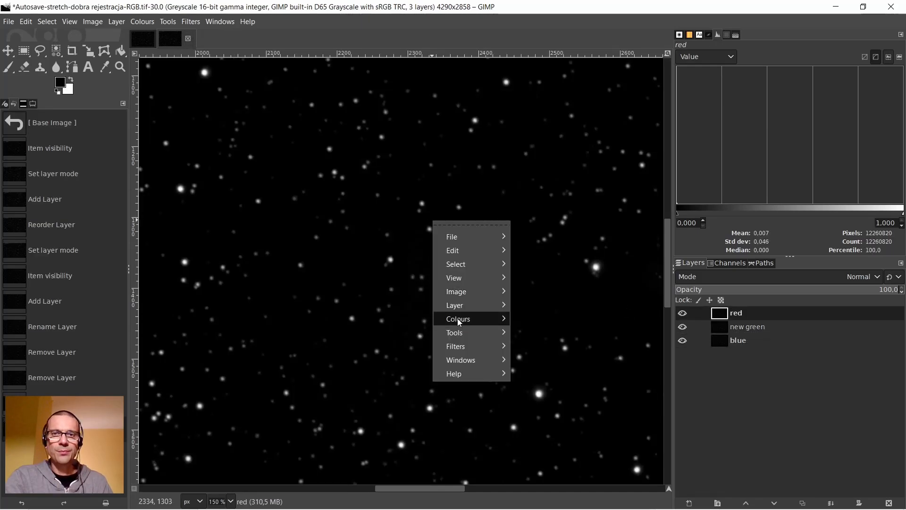
pyautogui.moveTo(486, 317)
pyautogui.moveTo(544, 345)
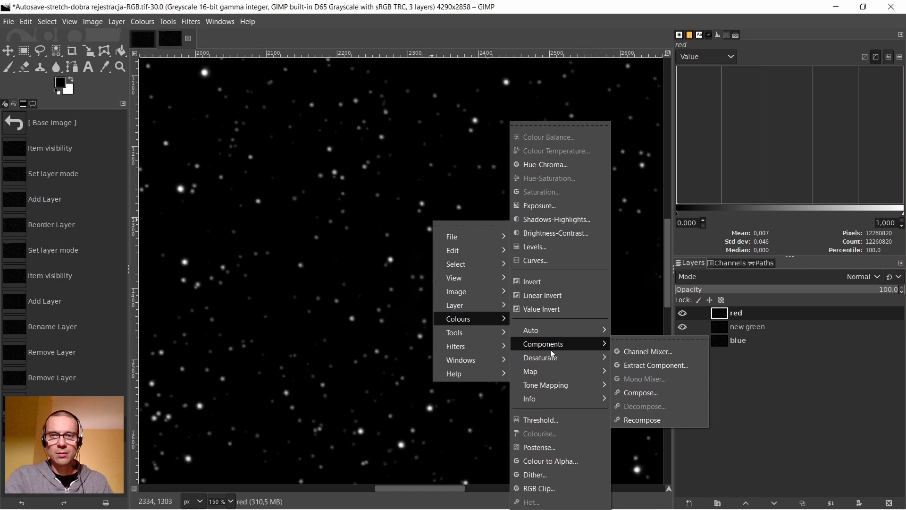
pyautogui.click(643, 391)
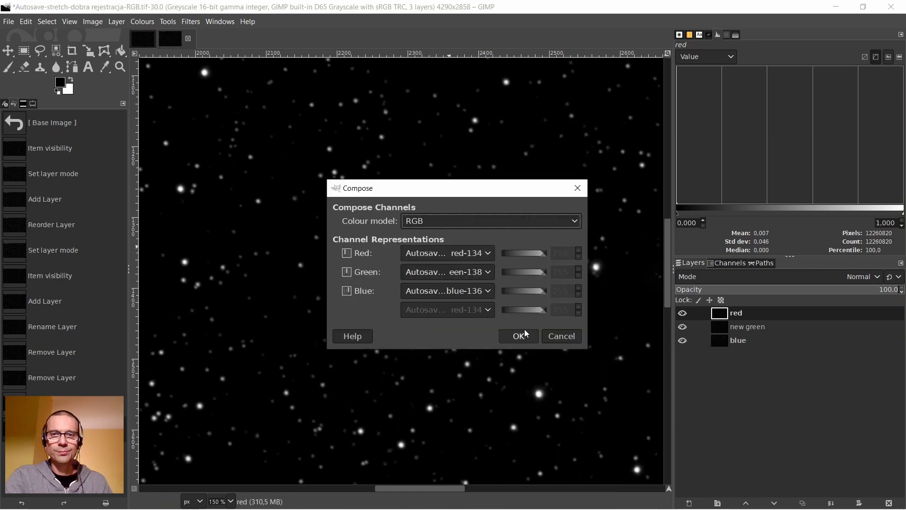
pyautogui.click(520, 336)
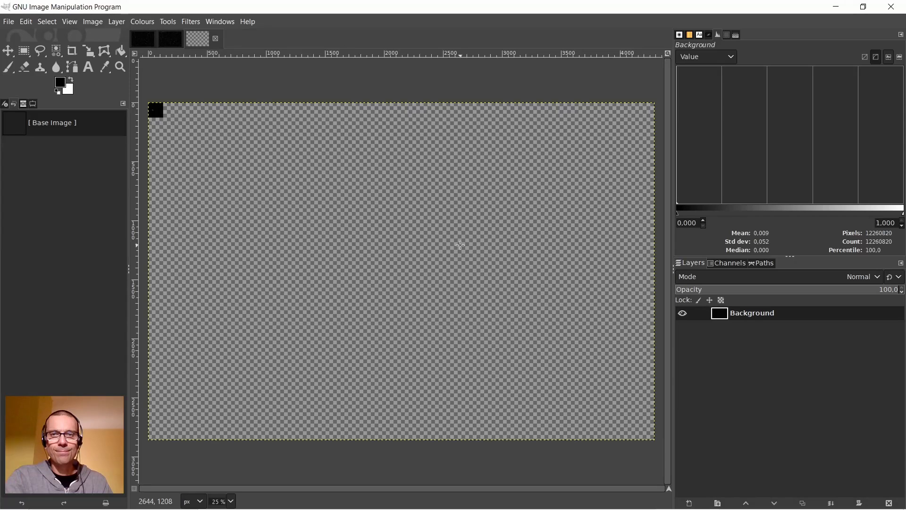
# Examine the stars in the composed image up close for remaining colour fringes
pyautogui.scroll(10, 422, 254)
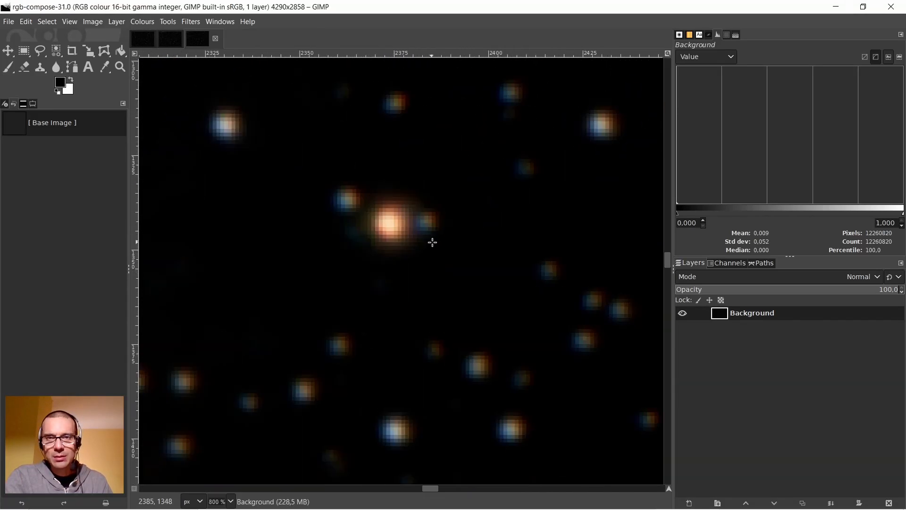
pyautogui.scroll(-4, 401, 303)
pyautogui.scroll(2, 399, 280)
pyautogui.scroll(-2, 415, 284)
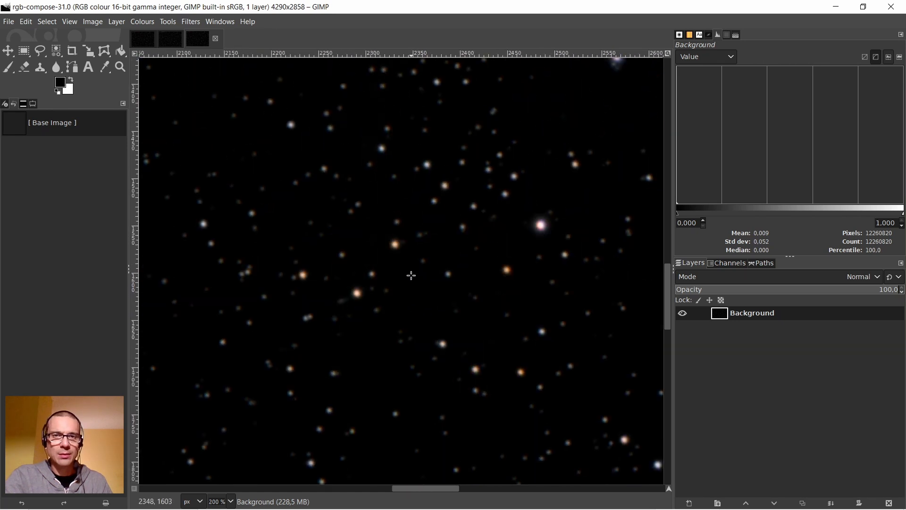
pyautogui.scroll(4, 418, 231)
pyautogui.scroll(-6, 417, 232)
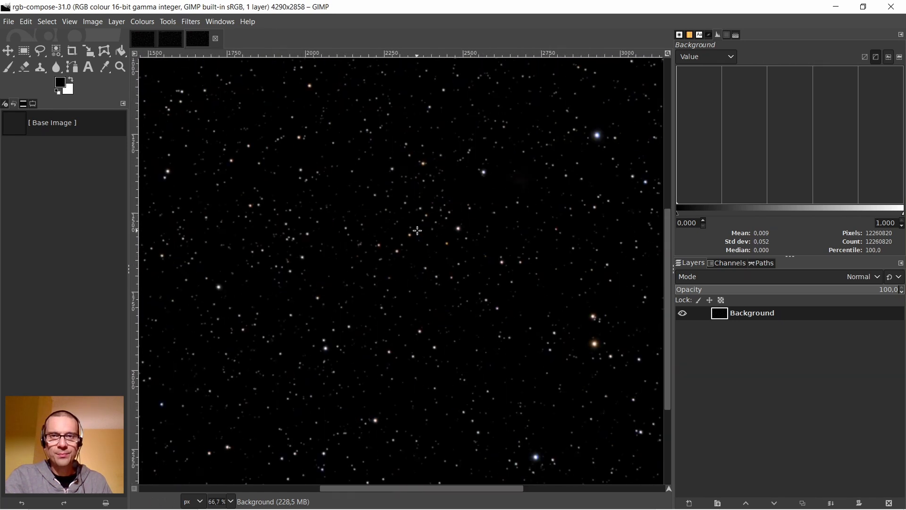
pyautogui.scroll(6, 424, 209)
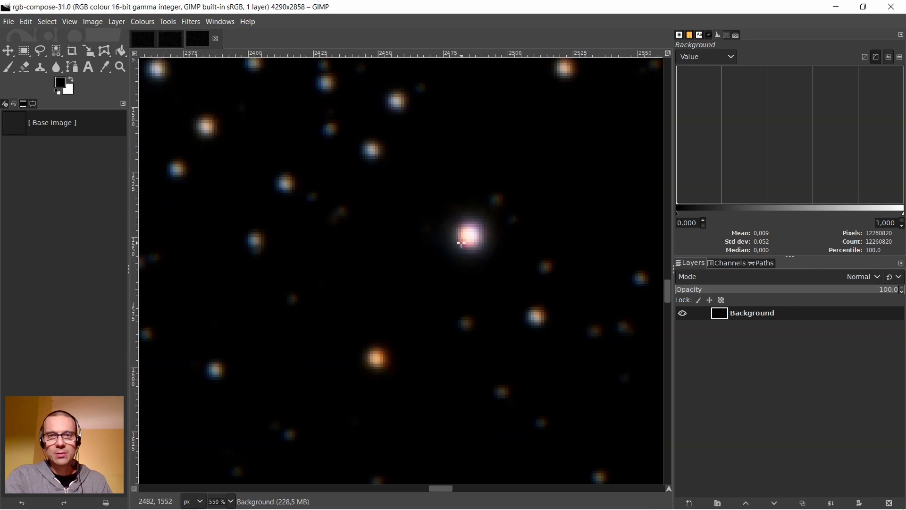
# Invert the colours of the composed star image
pyautogui.rightClick(414, 190)
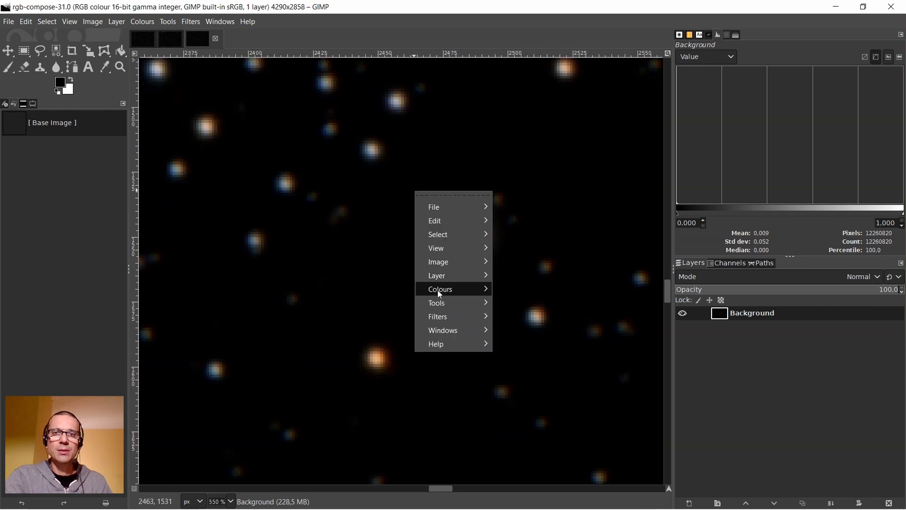
pyautogui.moveTo(437, 289)
pyautogui.click(505, 285)
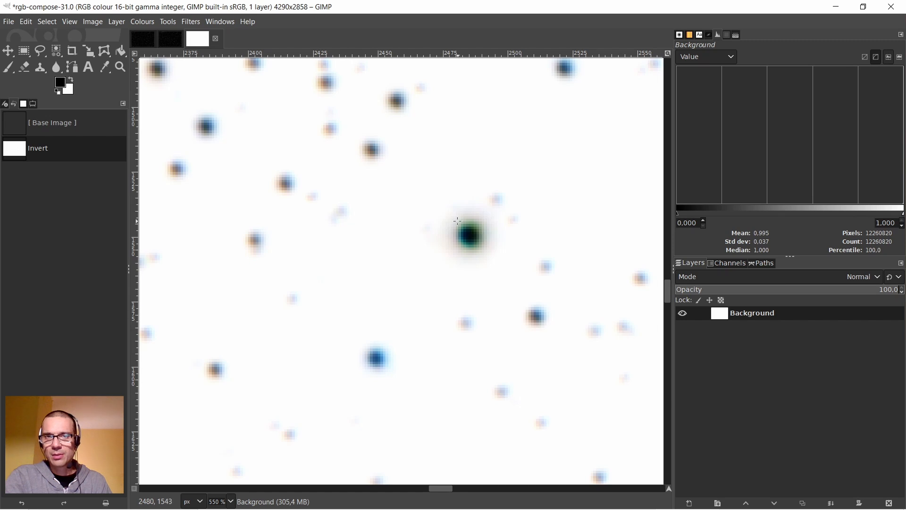
# Decompose the inverted image into separate layers using the RGB colour model
pyautogui.rightClick(404, 161)
pyautogui.moveTo(437, 261)
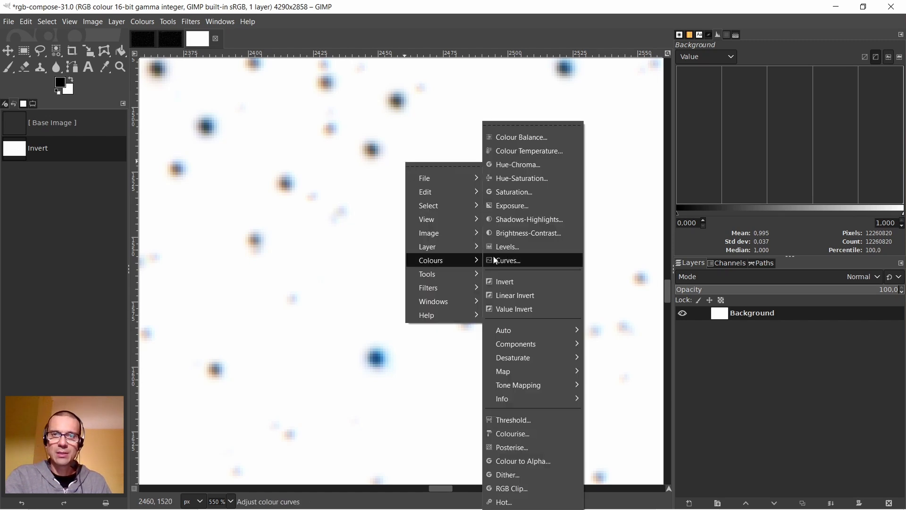
pyautogui.moveTo(519, 344)
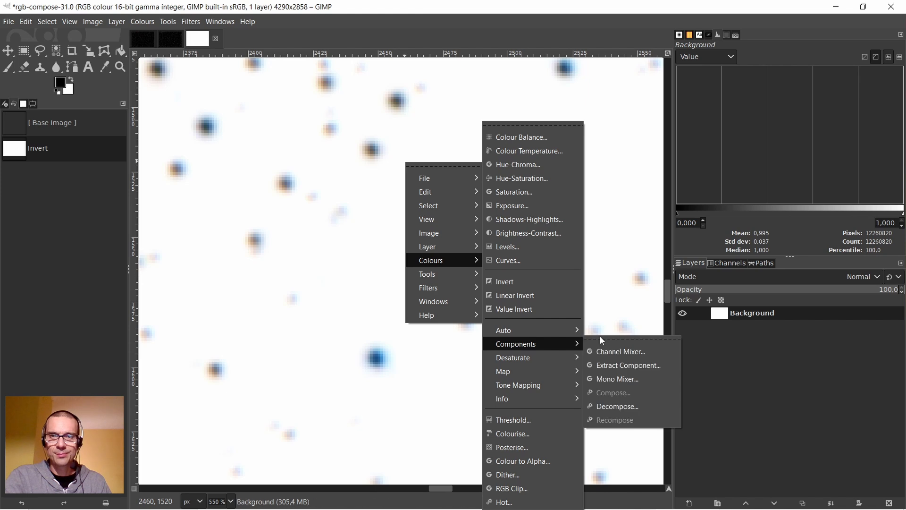
pyautogui.click(627, 409)
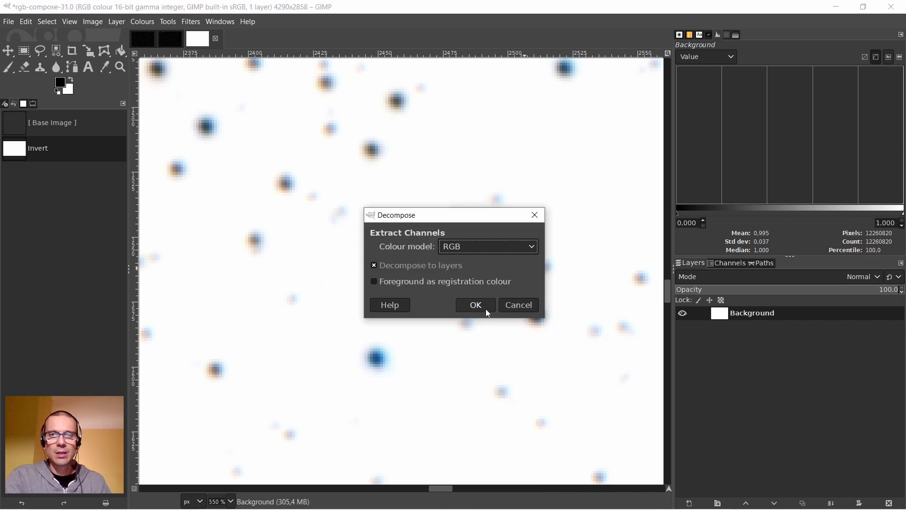
pyautogui.click(475, 306)
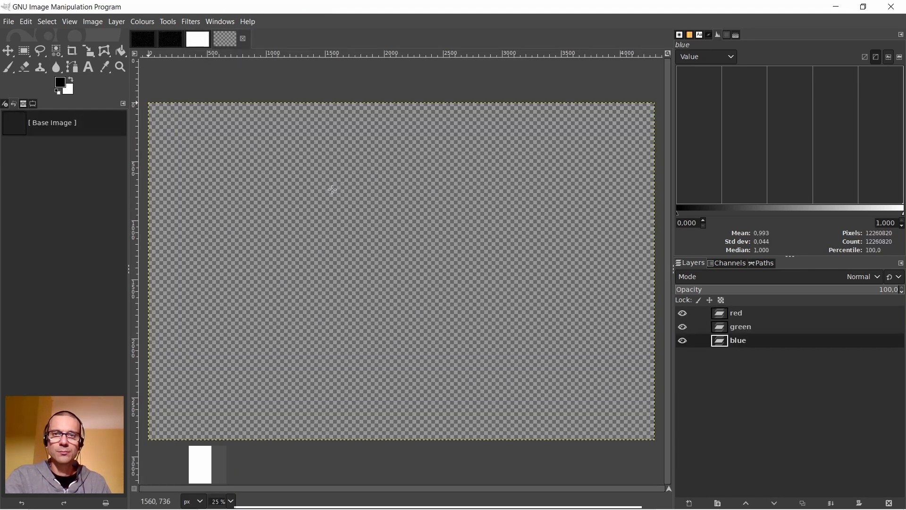
# Hide the green layer of the inverted decomposition and close the previous non-inverted decomposed image, discarding its changes
pyautogui.click(683, 327)
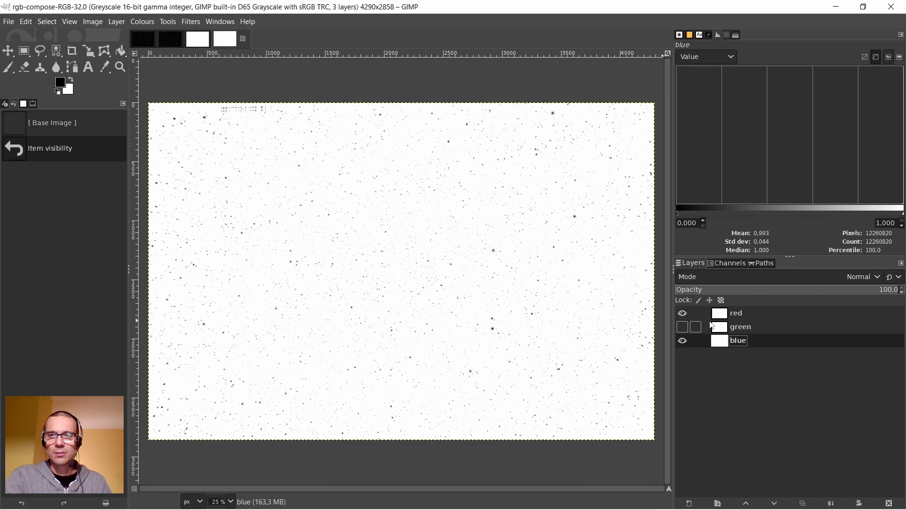
pyautogui.click(699, 313)
pyautogui.click(168, 41)
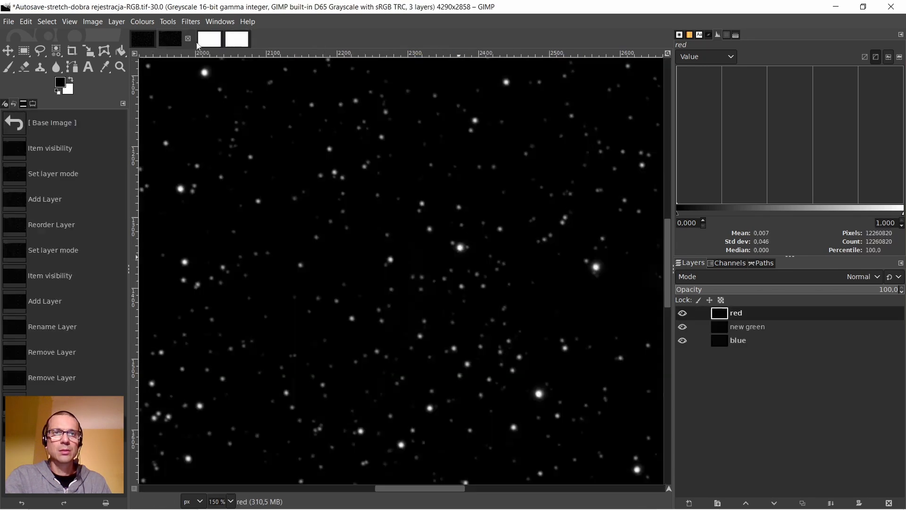
pyautogui.click(188, 38)
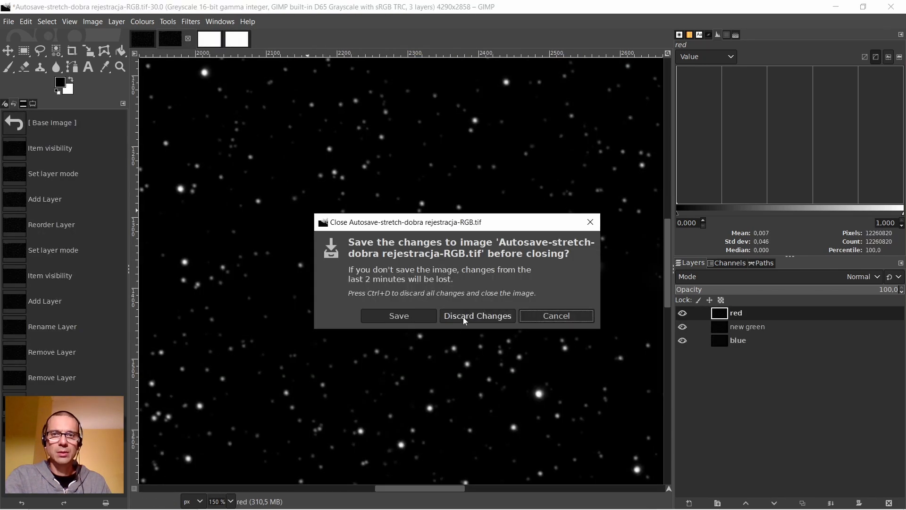
pyautogui.click(460, 315)
pyautogui.click(209, 38)
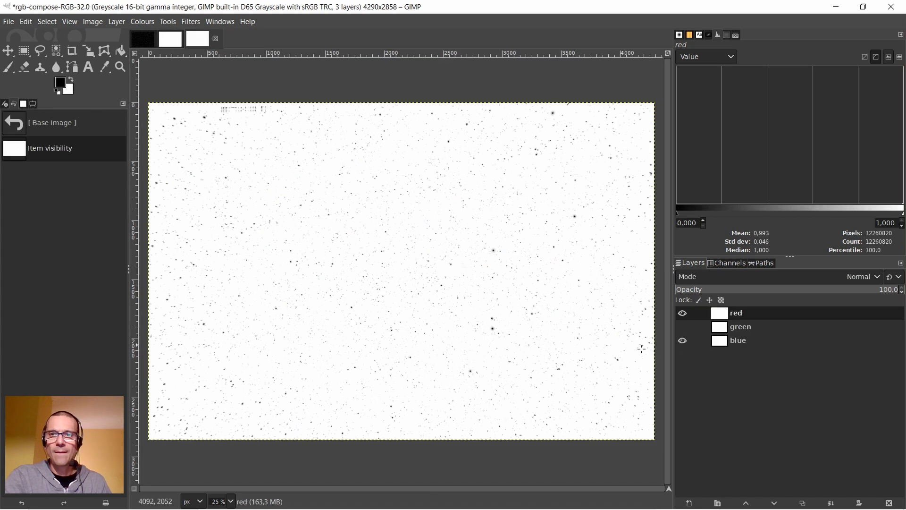
# Set the inverted red layer's blend mode to Lighten only and create a new layer from the visible red and blue blend
pyautogui.click(744, 279)
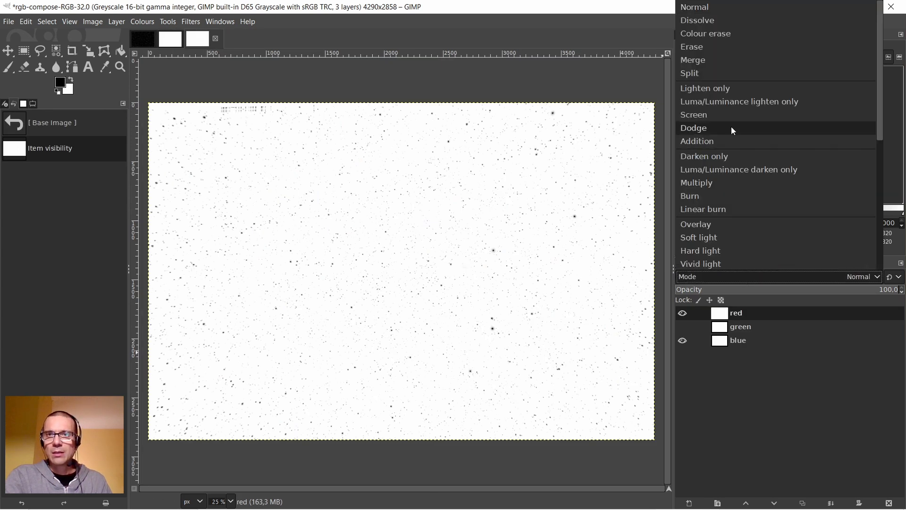
pyautogui.click(713, 90)
pyautogui.rightClick(722, 313)
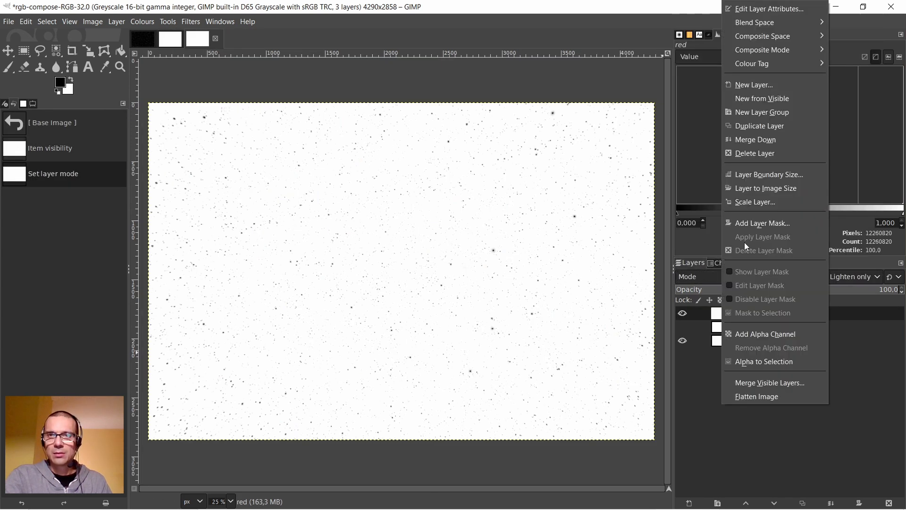
pyautogui.click(744, 99)
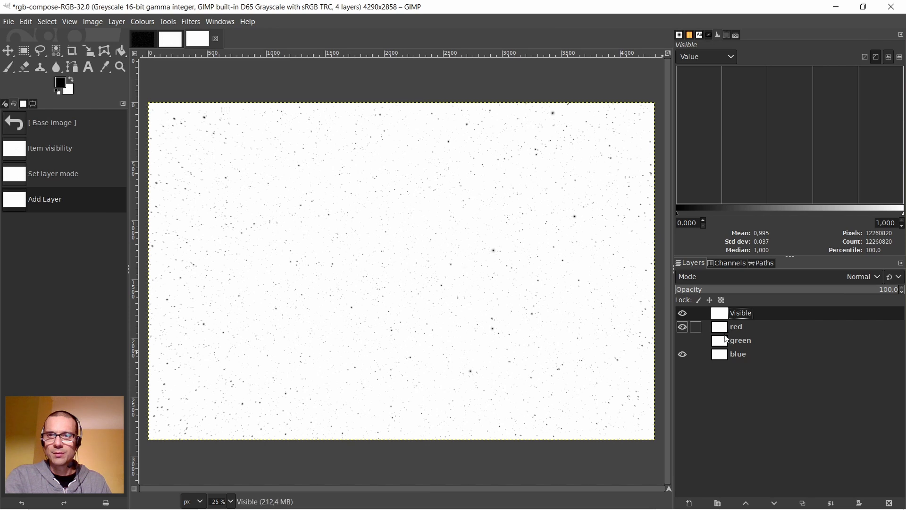
# Restore the red layer's blend mode to Normal in the decomposed inverted image
pyautogui.click(724, 341)
pyautogui.click(725, 328)
pyautogui.click(740, 279)
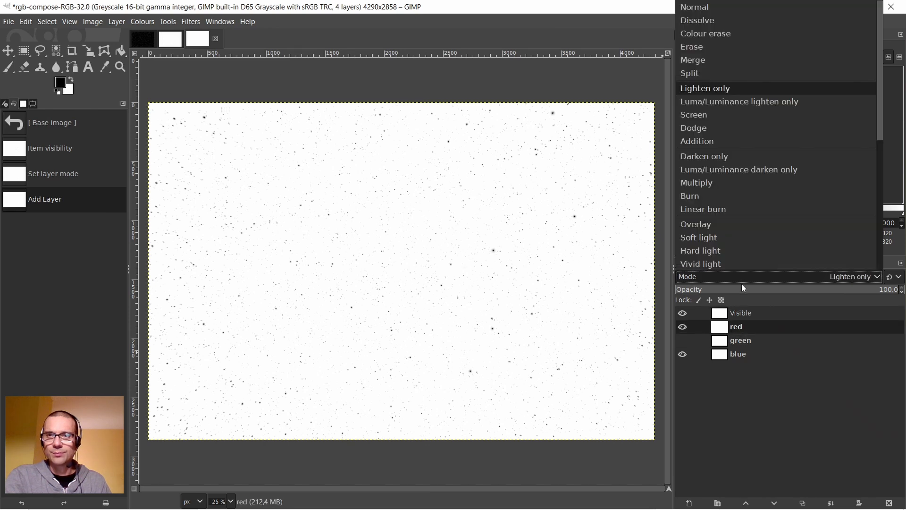
pyautogui.click(713, 7)
# Move the green layer to the top of the stack, set its blend mode to Darken only and make it visible
pyautogui.click(725, 341)
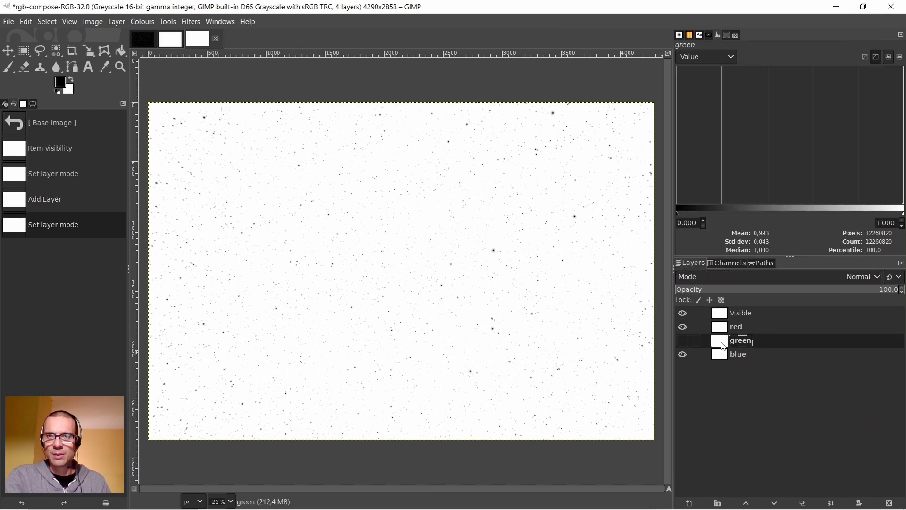
pyautogui.moveTo(723, 341); pyautogui.dragTo(724, 314)
pyautogui.click(794, 277)
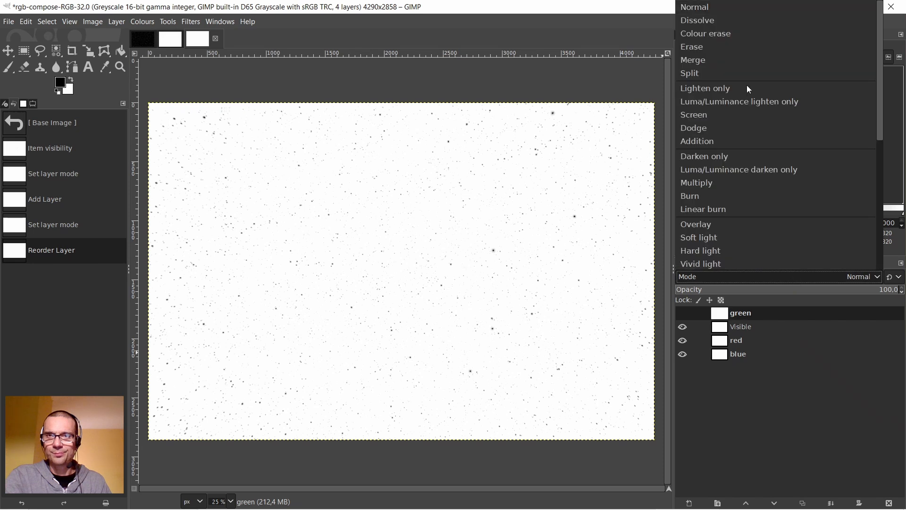
pyautogui.click(712, 157)
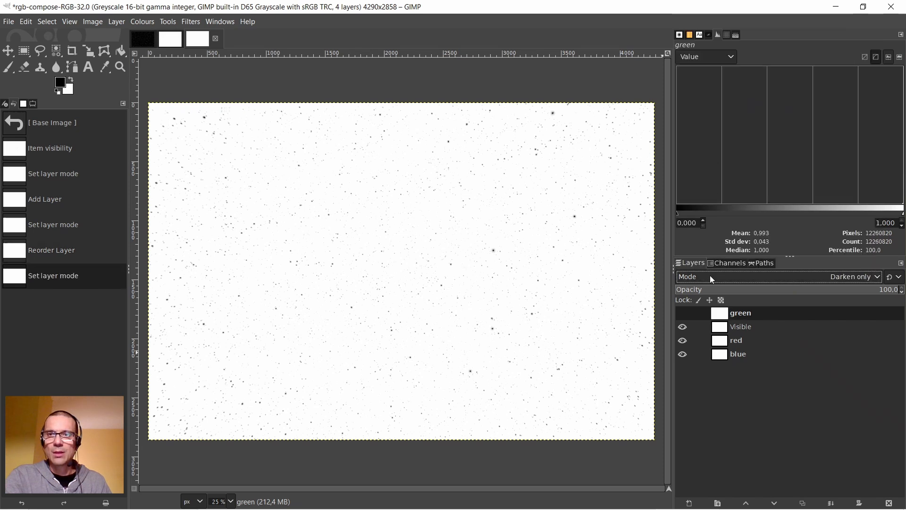
pyautogui.click(683, 313)
# Create a new layer from the visible result and rename it "new green"
pyautogui.rightClick(720, 319)
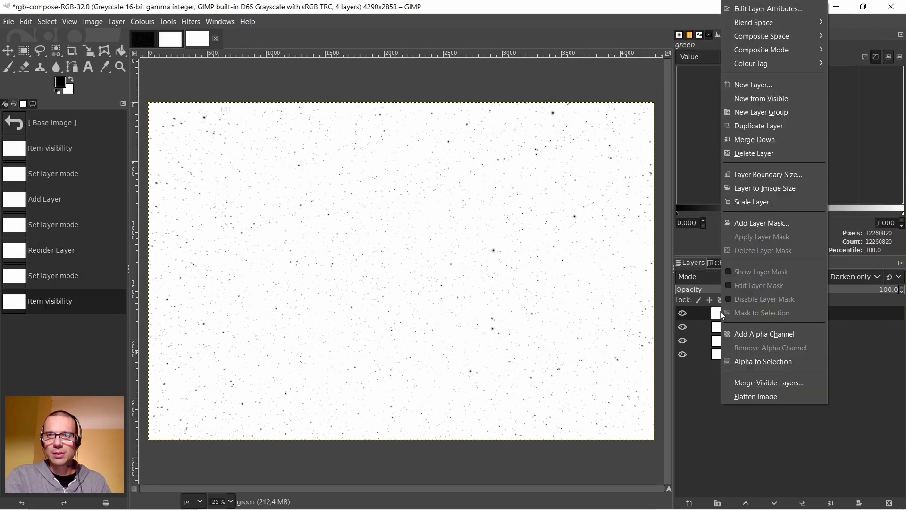
pyautogui.click(758, 95)
pyautogui.doubleClick(751, 313)
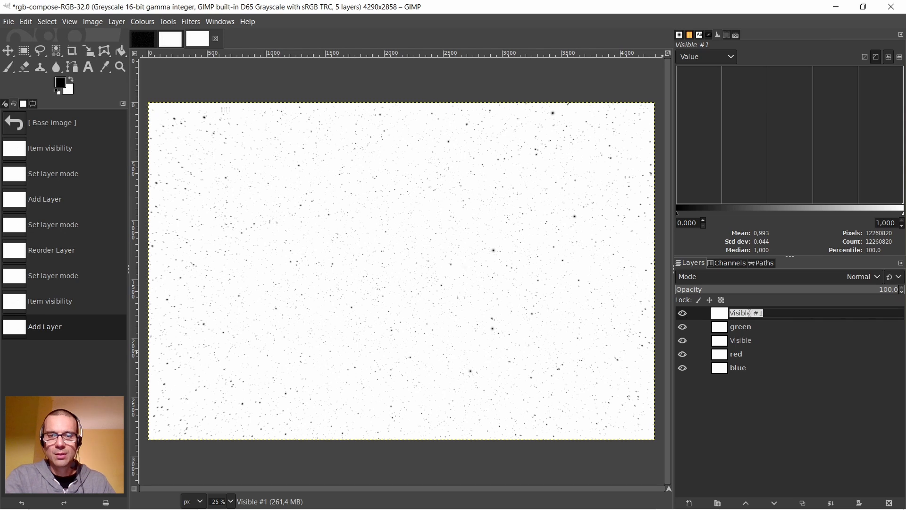
pyautogui.write('new g')
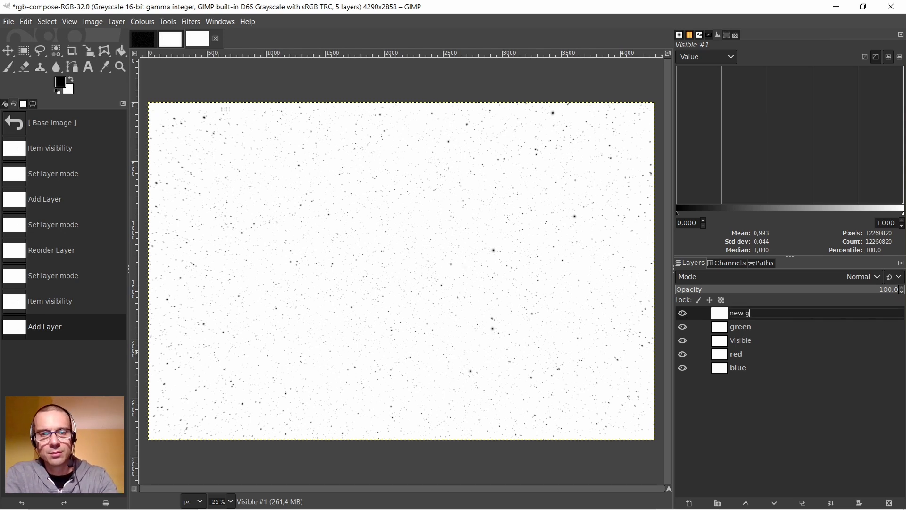
pyautogui.write('reen')
pyautogui.press('Return')
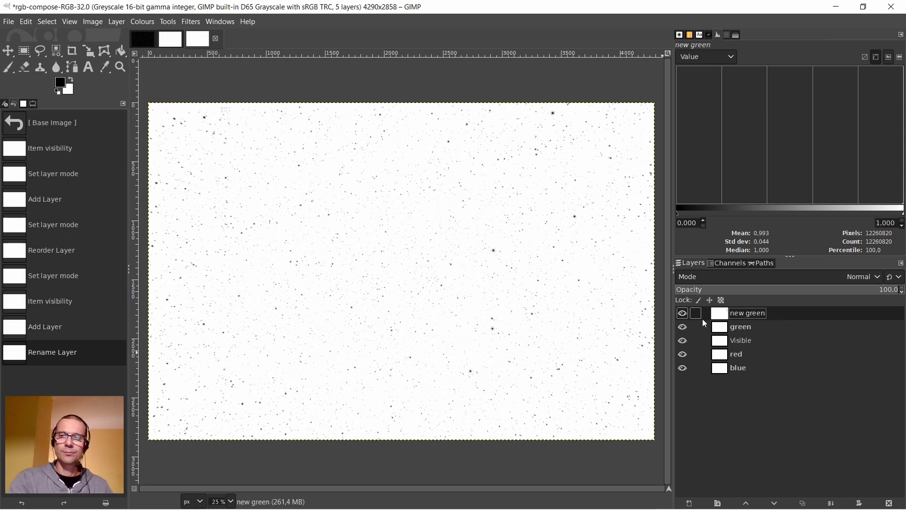
# Delete the original green layer and the intermediate Visible layer
pyautogui.click(727, 330)
pyautogui.rightClick(728, 332)
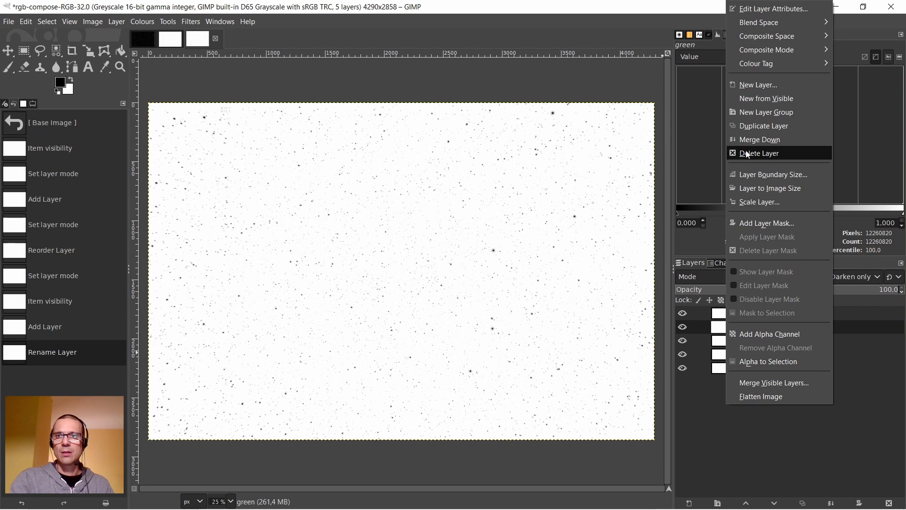
pyautogui.click(748, 154)
pyautogui.rightClick(723, 327)
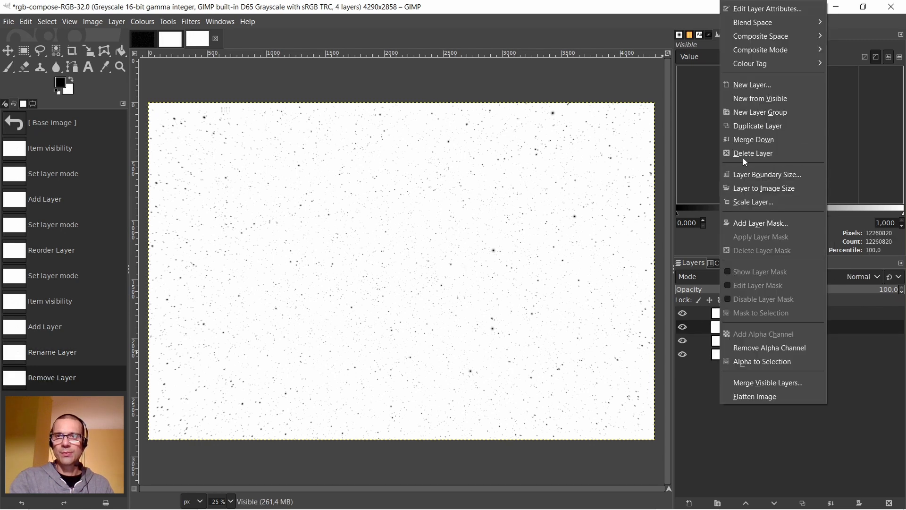
pyautogui.click(744, 156)
# Move the new green layer between the red and blue layers
pyautogui.click(723, 315)
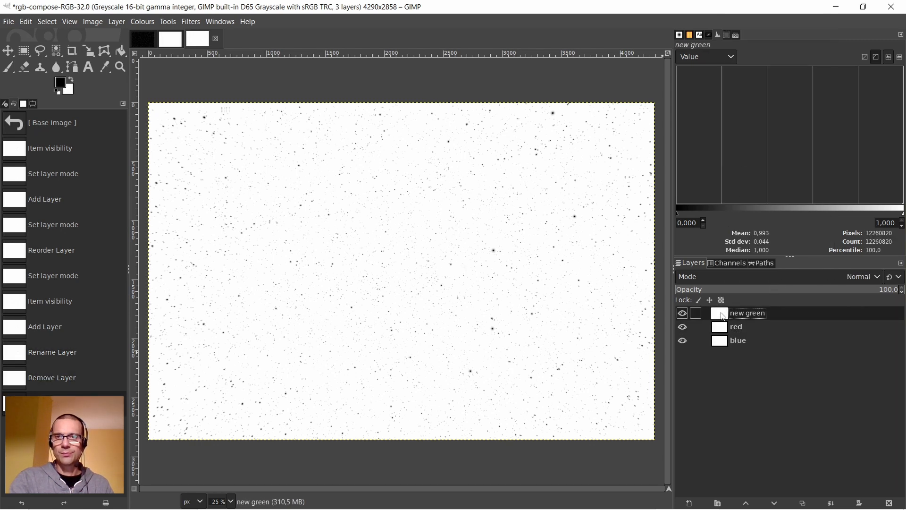
pyautogui.moveTo(724, 316)
pyautogui.mouseDown()
pyautogui.moveTo(727, 342)
pyautogui.moveTo(725, 330)
pyautogui.mouseUp()
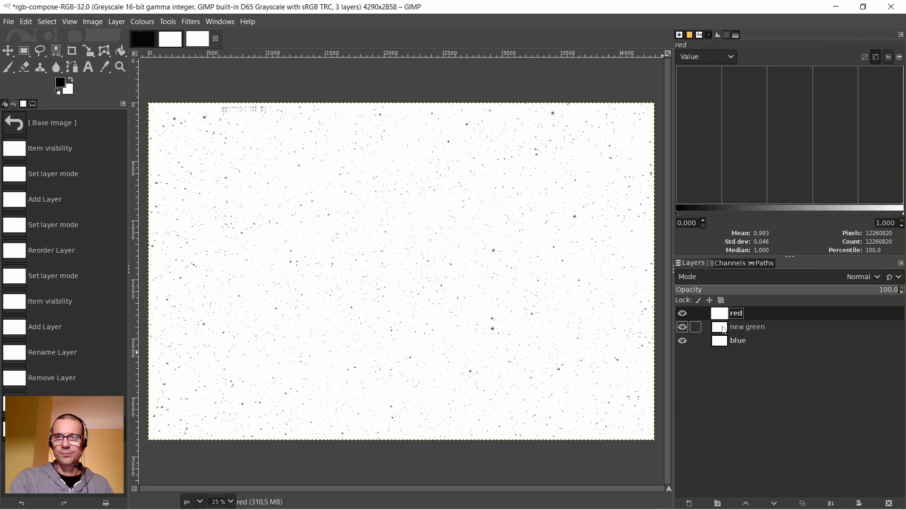
pyautogui.click(726, 330)
pyautogui.click(727, 313)
# Compose the red, new green and blue layers into a colour image using the RGB colour model
pyautogui.rightClick(381, 181)
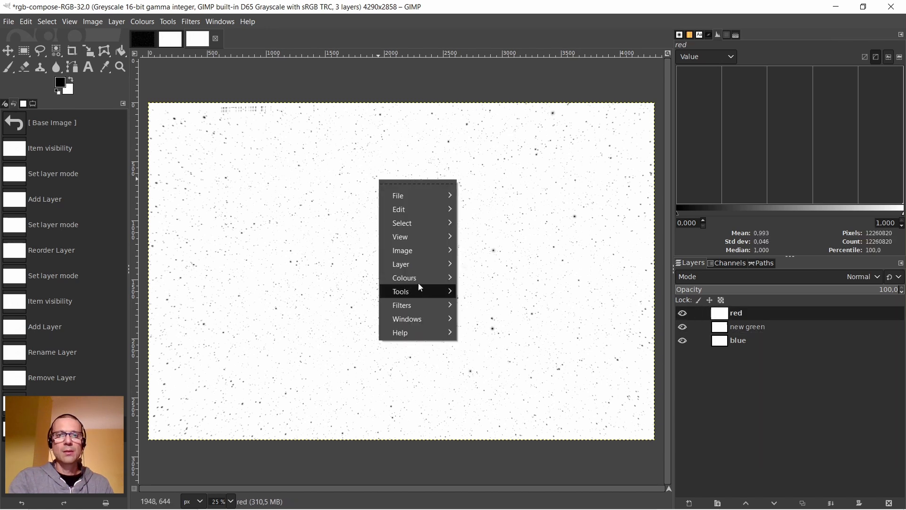
pyautogui.moveTo(417, 280)
pyautogui.moveTo(512, 345)
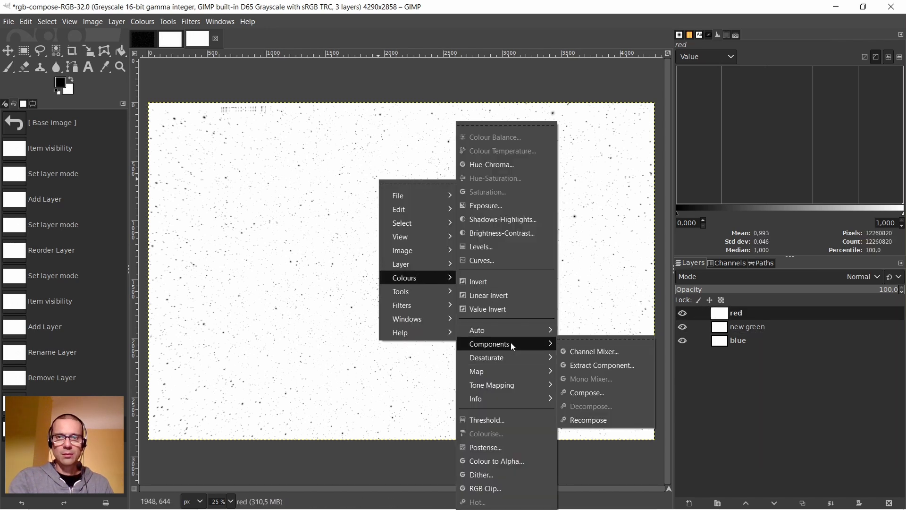
pyautogui.click(583, 393)
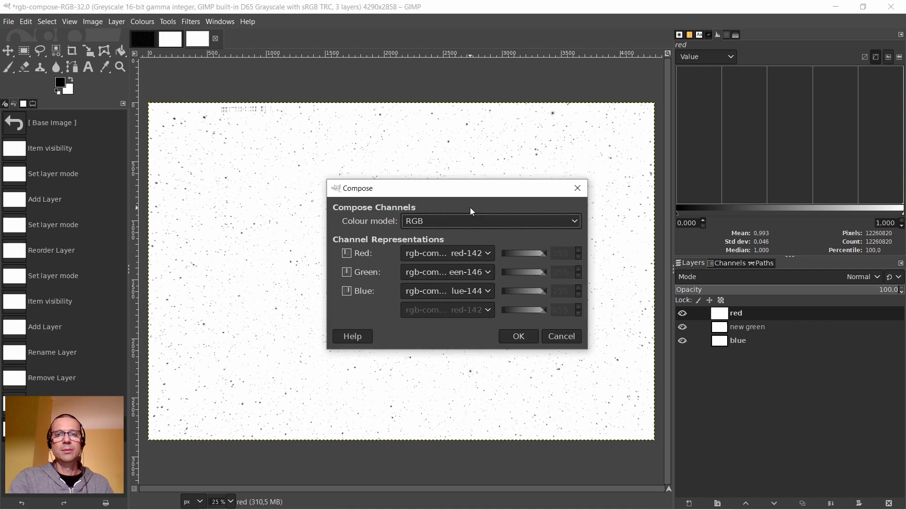
pyautogui.click(519, 336)
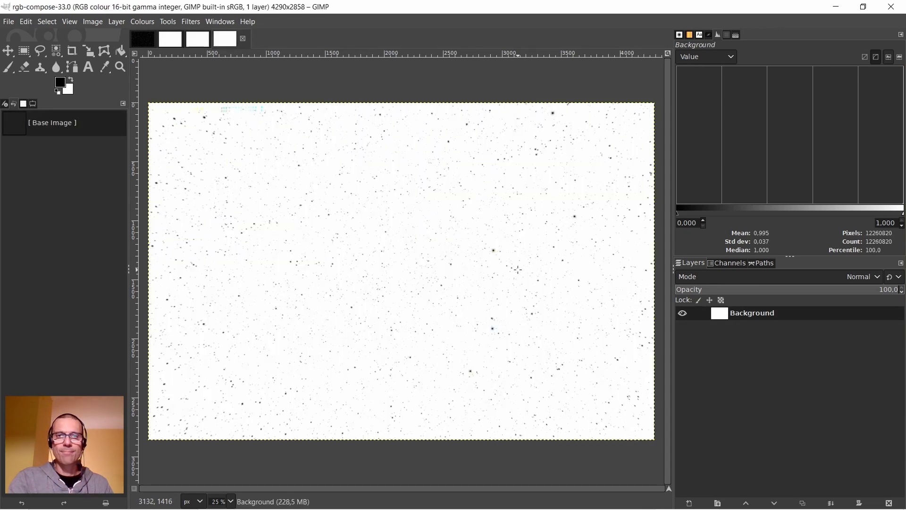
# Invert the colours of the newly composed image to restore the dark sky background
pyautogui.rightClick(385, 241)
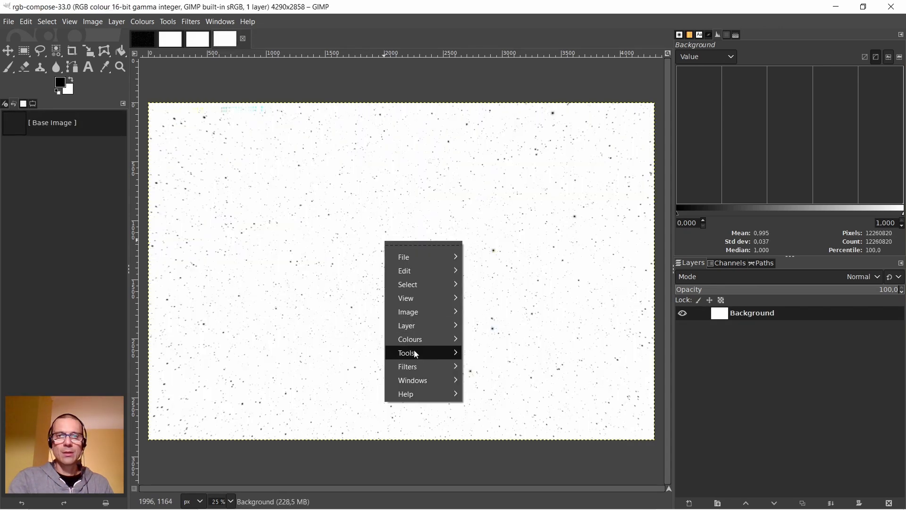
pyautogui.moveTo(413, 340)
pyautogui.click(483, 281)
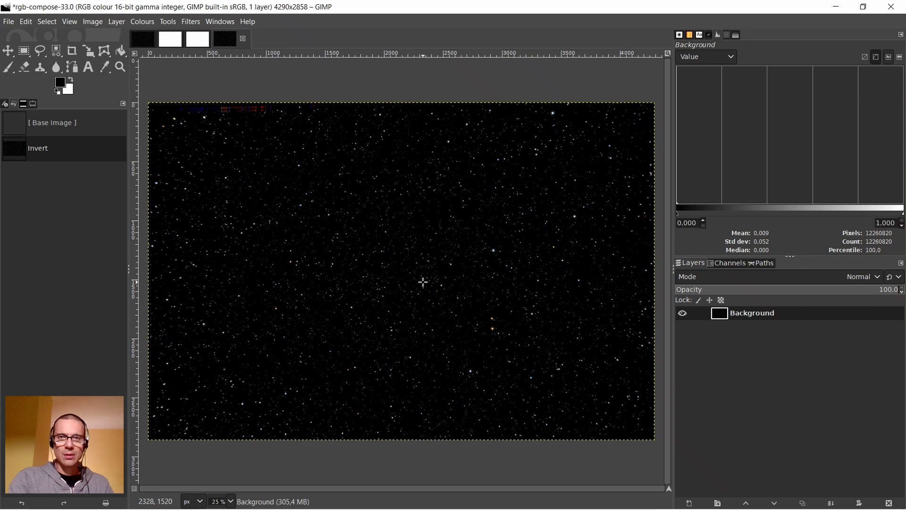
# Examine the stars in the composed image at high magnification for remaining colour fringes
pyautogui.scroll(8, 423, 282)
pyautogui.scroll(-5, 492, 259)
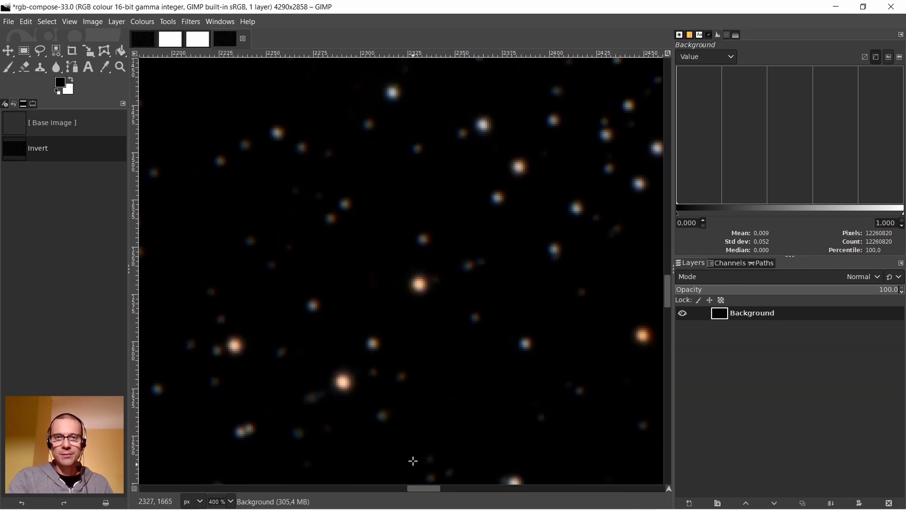
pyautogui.hscroll(2, 413, 489)
pyautogui.hscroll(2, 424, 489)
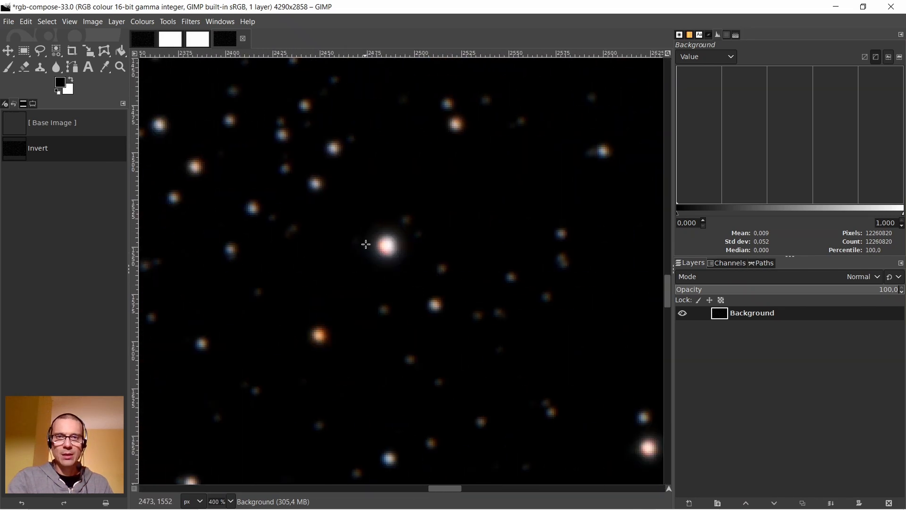
pyautogui.scroll(2, 366, 245)
pyautogui.scroll(-3, 394, 241)
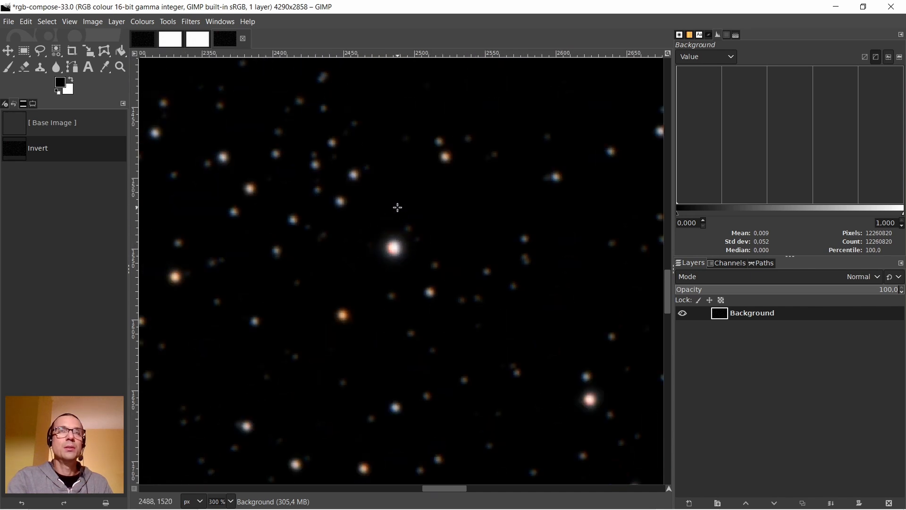
pyautogui.scroll(1, 399, 237)
pyautogui.scroll(-4, 397, 240)
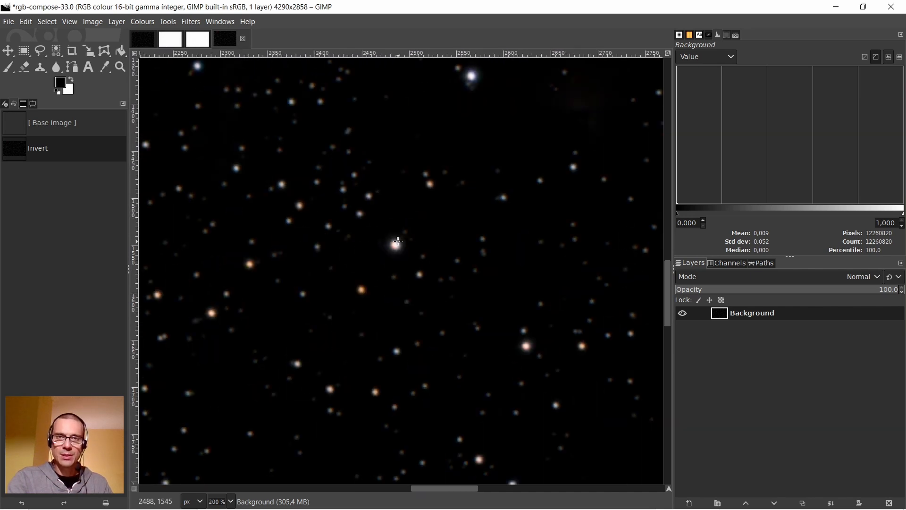
pyautogui.scroll(7, 373, 267)
pyautogui.scroll(-3, 377, 273)
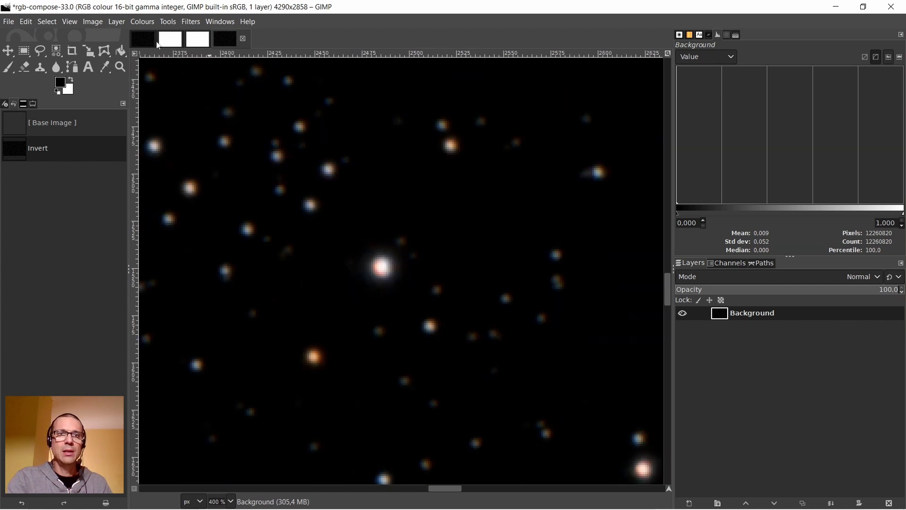
# Copy the corrected star layer and paste it as a new layer into the original Autosave-stretch image
pyautogui.click(28, 21)
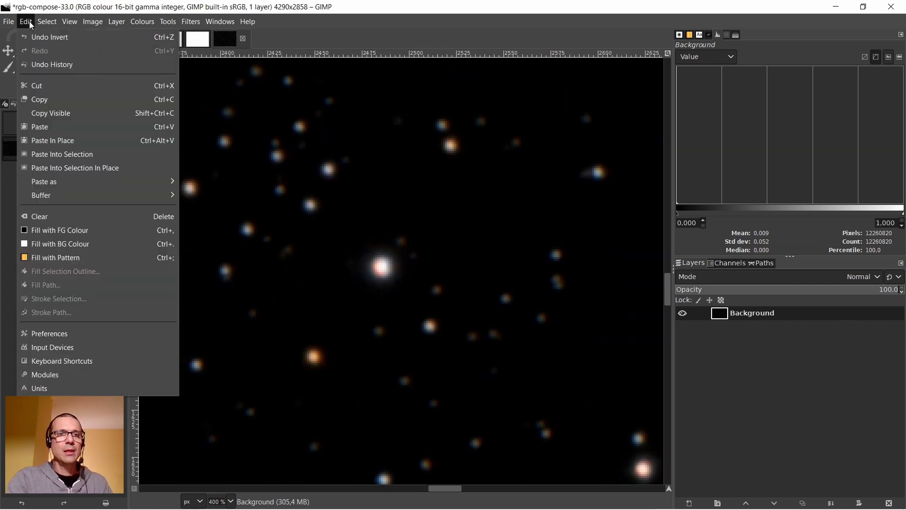
pyautogui.click(42, 100)
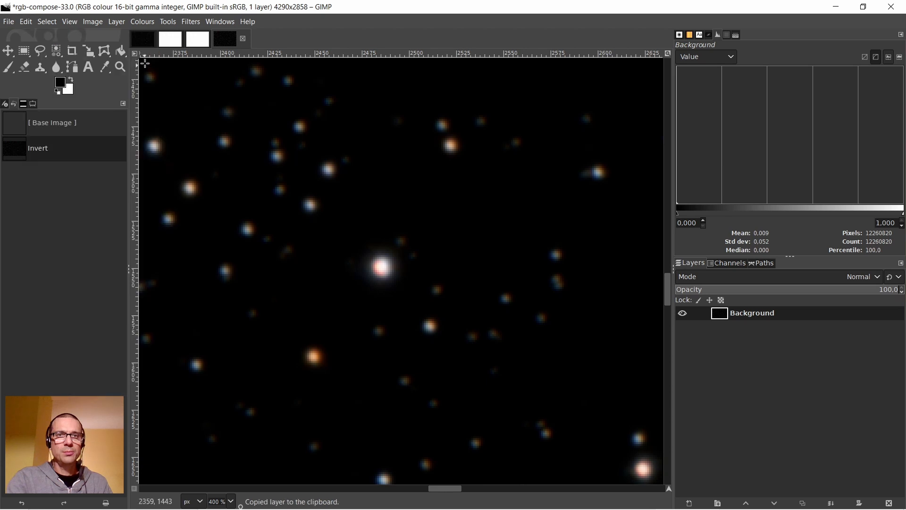
pyautogui.click(146, 40)
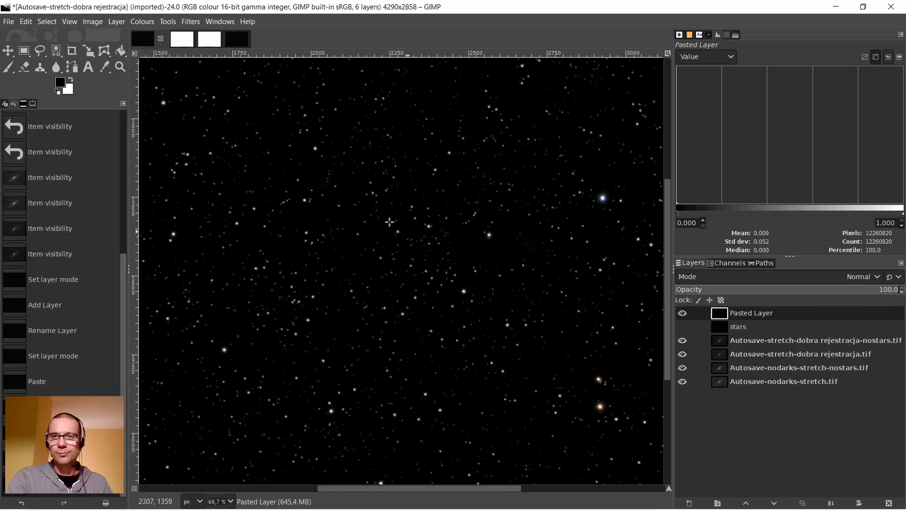
pyautogui.click(27, 22)
pyautogui.moveTo(141, 181)
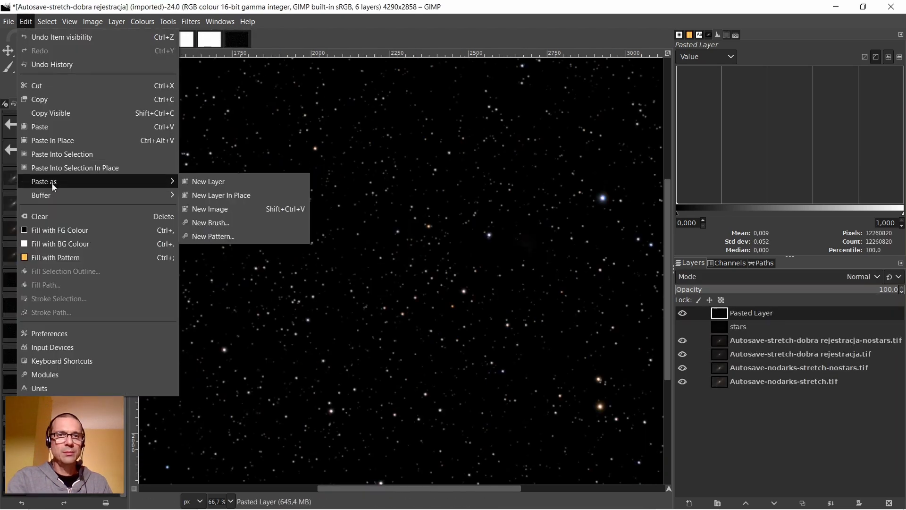
pyautogui.click(203, 183)
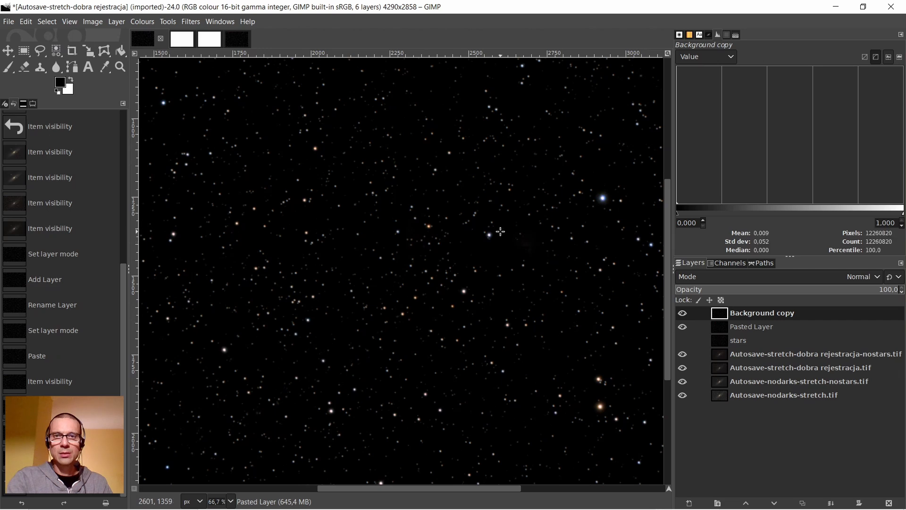
# Compare the Background copy layer with the Pasted Layer on bright stars by toggling the upper layer's visibility
pyautogui.scroll(6, 456, 244)
pyautogui.scroll(1, 456, 245)
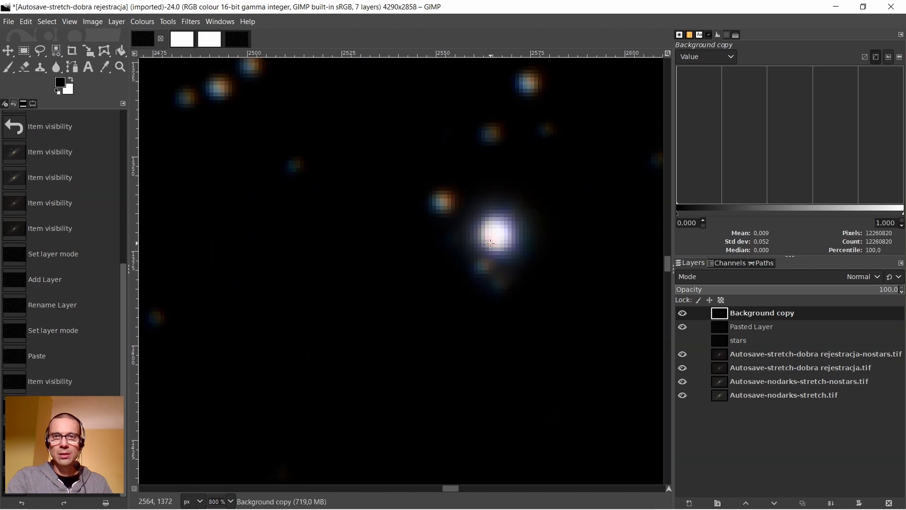
pyautogui.click(684, 316)
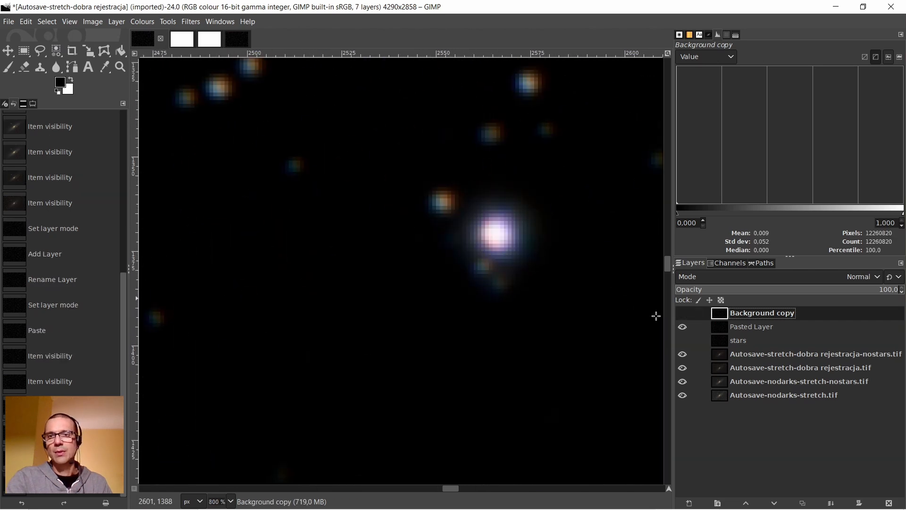
pyautogui.click(720, 328)
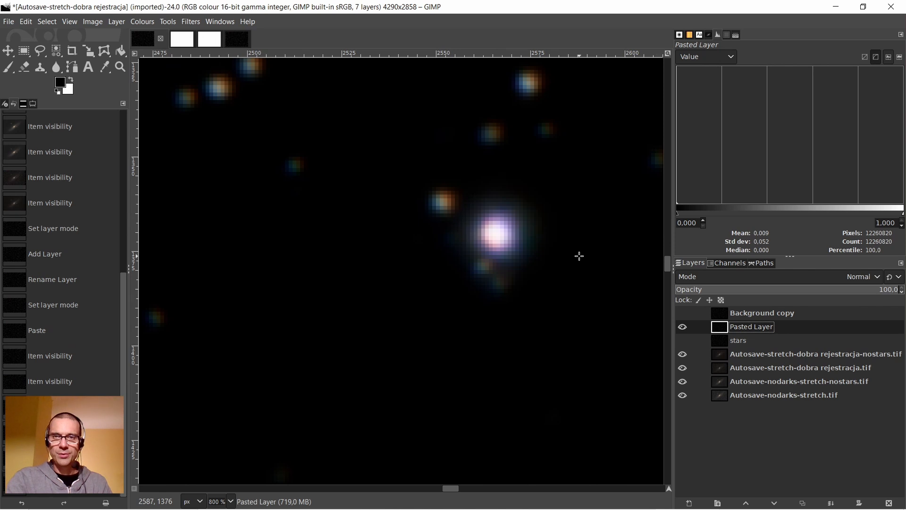
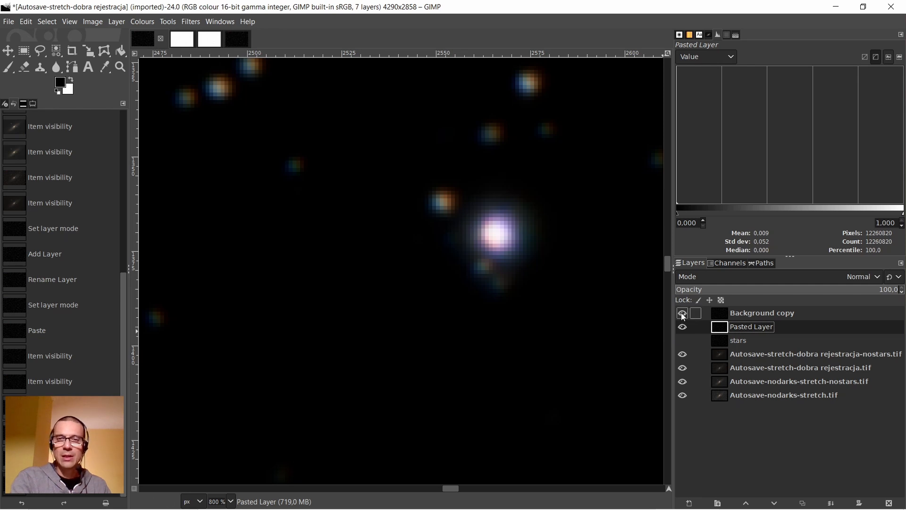
pyautogui.scroll(-4, 451, 252)
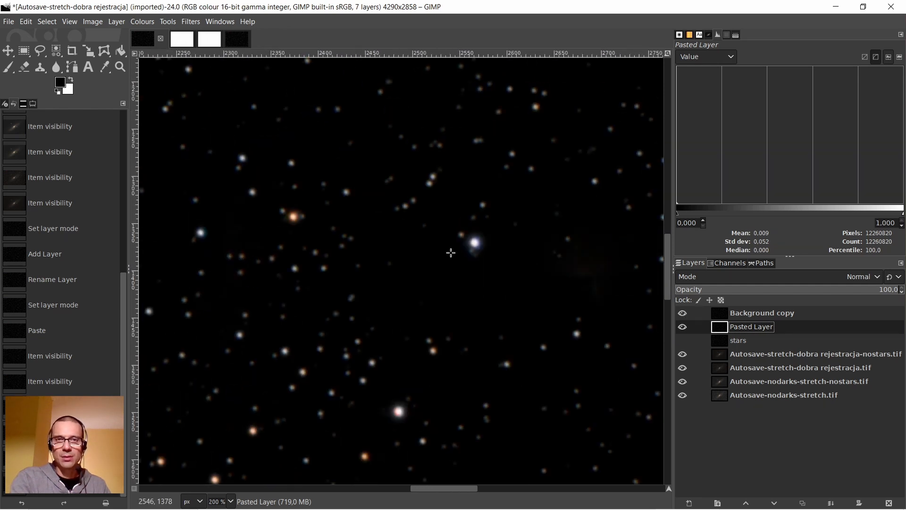
pyautogui.scroll(4, 396, 411)
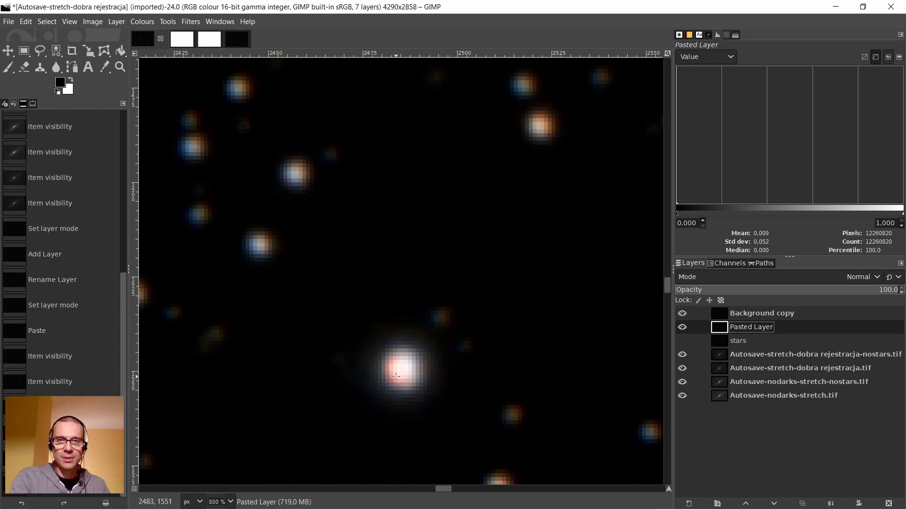
pyautogui.click(681, 316)
pyautogui.click(681, 316)
pyautogui.scroll(-5, 388, 285)
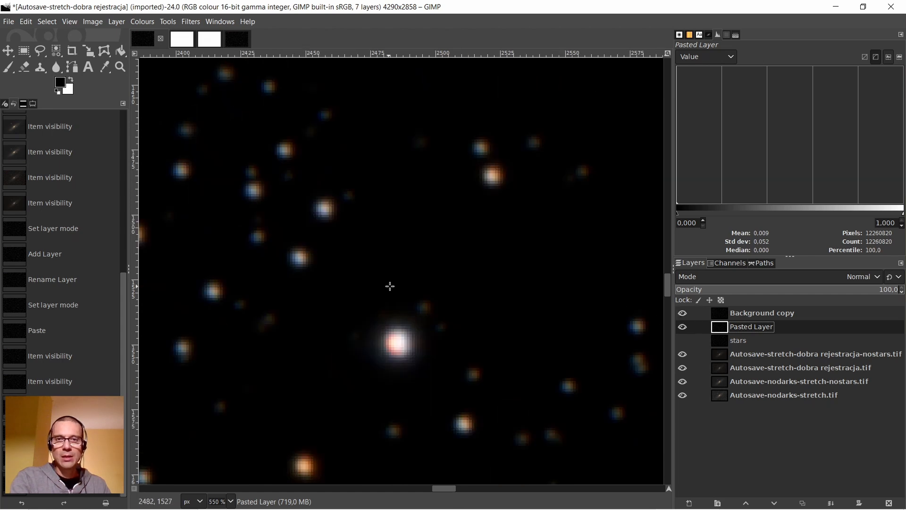
# Delete the Pasted Layer and move the stars layer above Background copy
pyautogui.rightClick(715, 331)
pyautogui.click(748, 156)
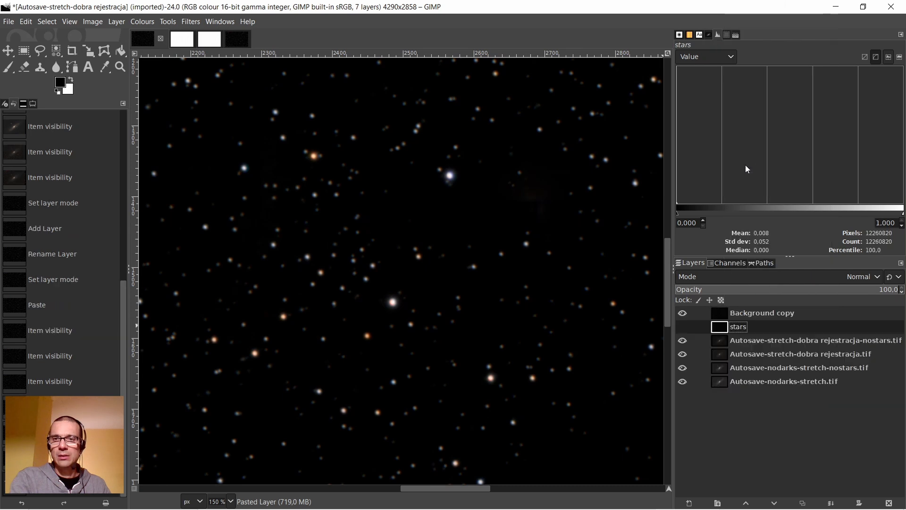
pyautogui.scroll(3, 415, 176)
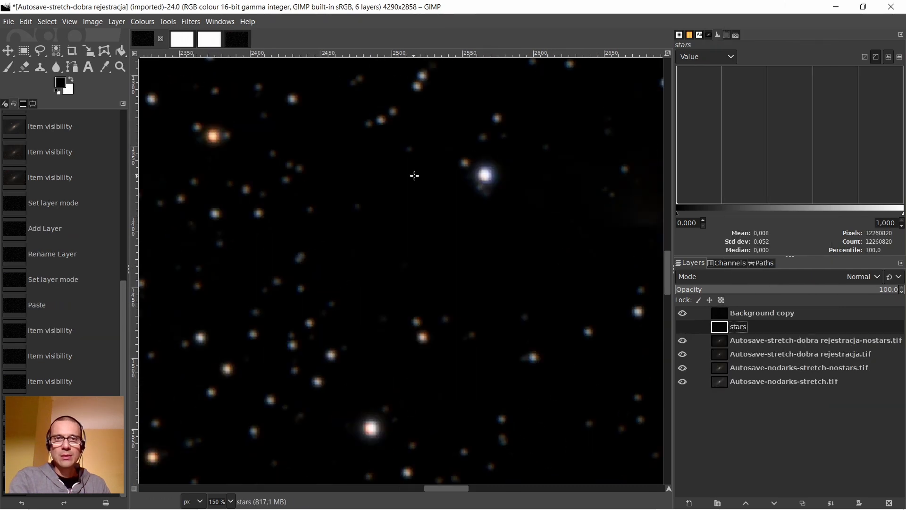
pyautogui.scroll(-2, 491, 178)
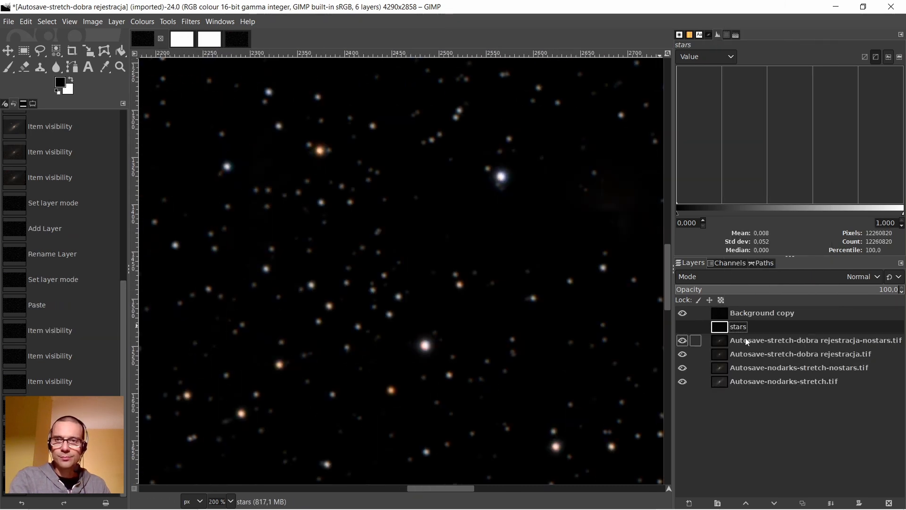
pyautogui.moveTo(724, 331); pyautogui.dragTo(724, 315)
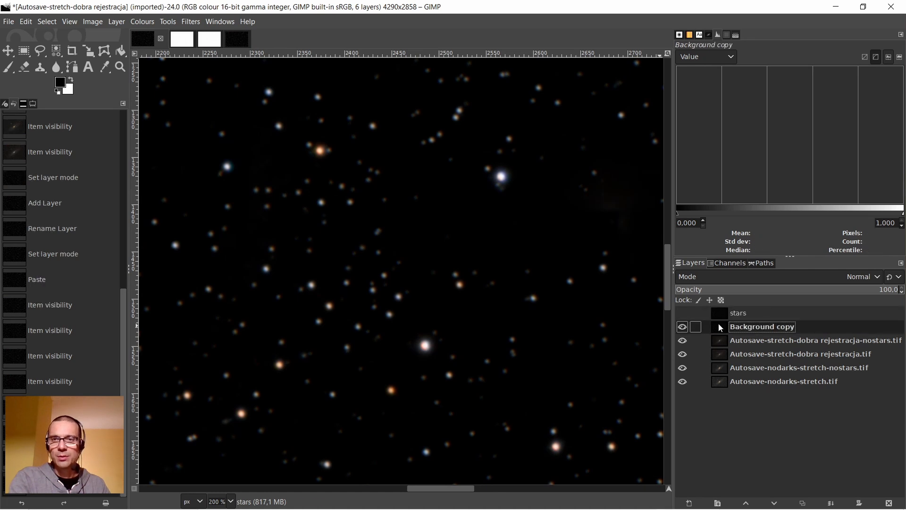
# Duplicate the stars layer, then place the original stars layer directly below Background copy
pyautogui.rightClick(720, 315)
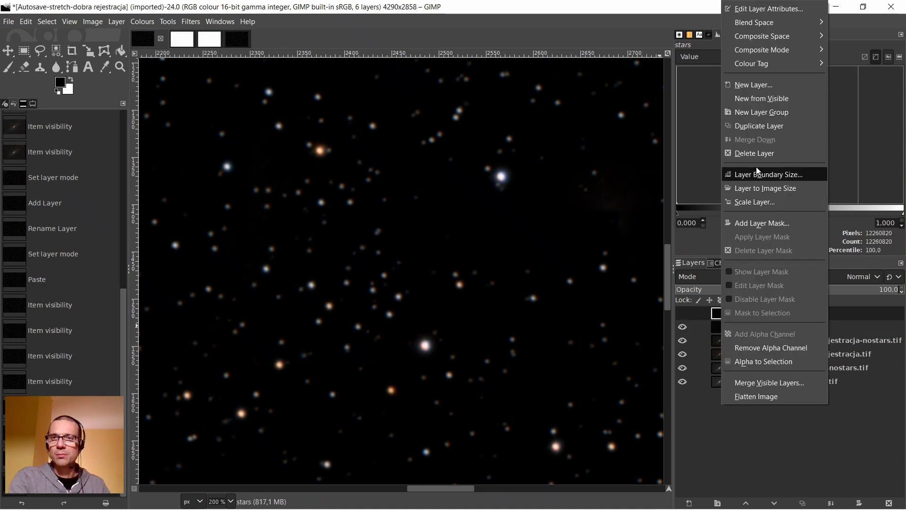
pyautogui.click(746, 126)
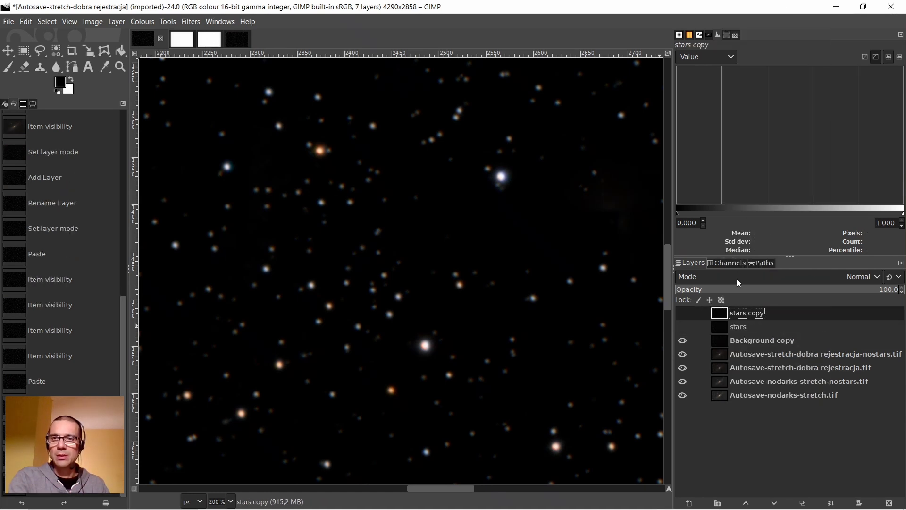
pyautogui.click(724, 326)
pyautogui.moveTo(724, 326); pyautogui.dragTo(722, 331)
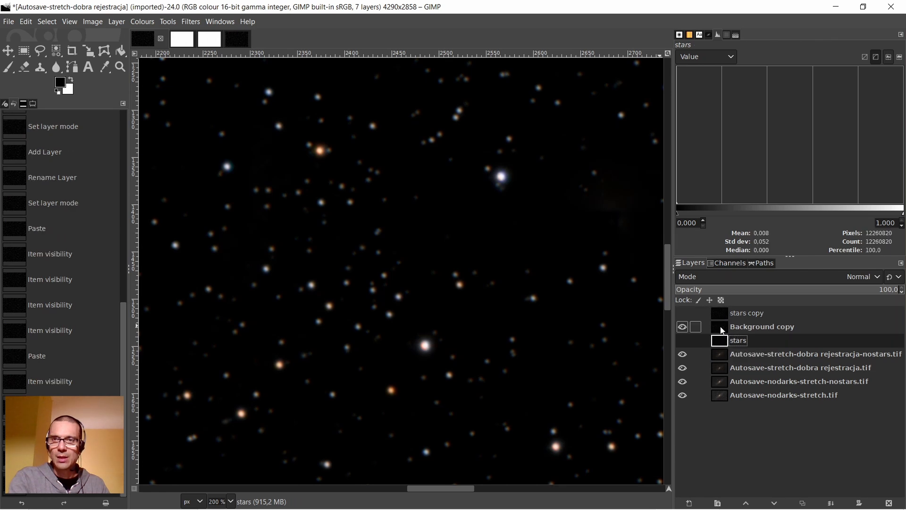
# Show the stars layer and compare it with Background copy on bright blue and orange stars by toggling the upper layer's visibility
pyautogui.click(683, 339)
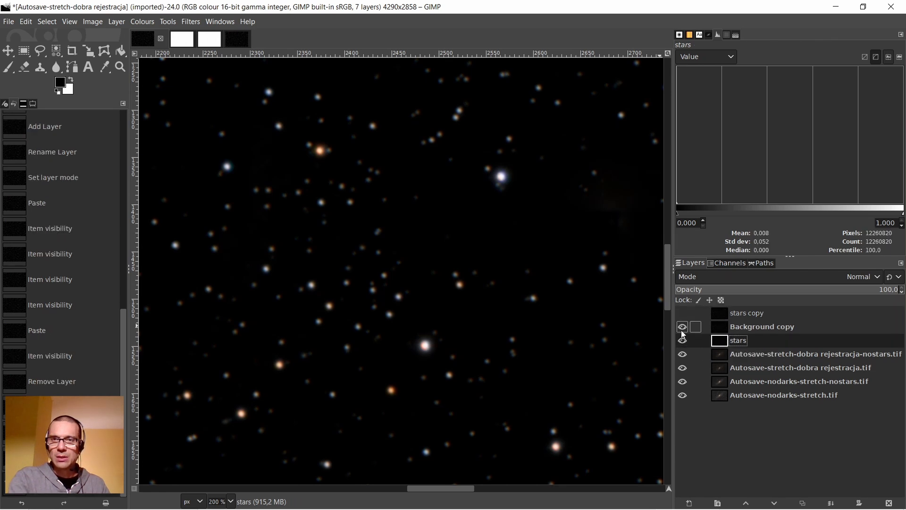
pyautogui.scroll(4, 502, 174)
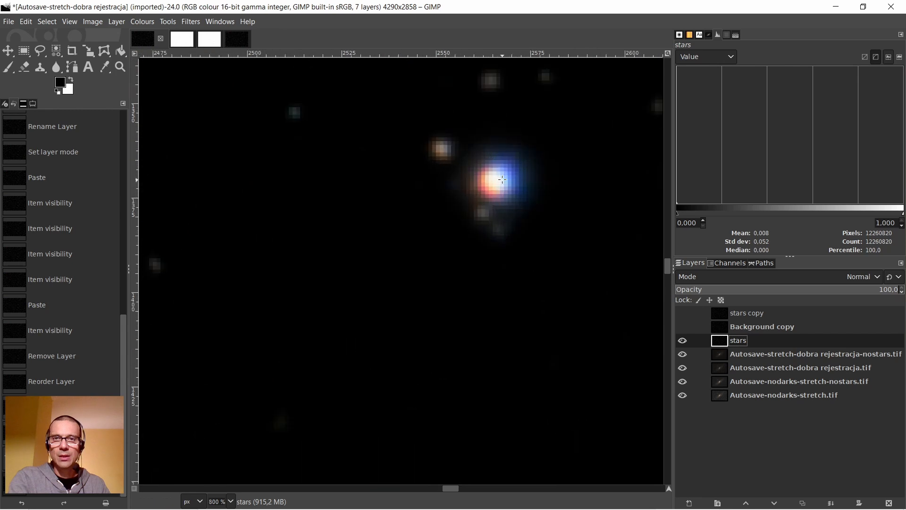
pyautogui.click(683, 328)
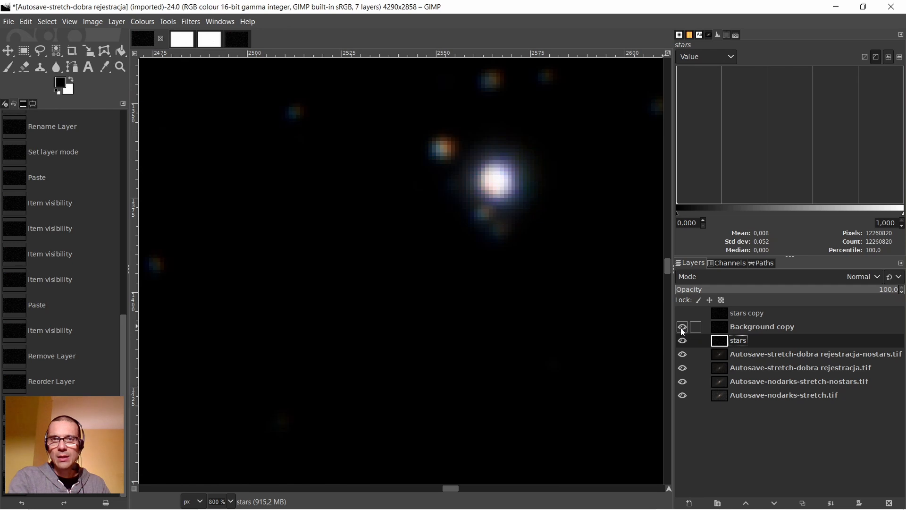
pyautogui.scroll(-4, 512, 245)
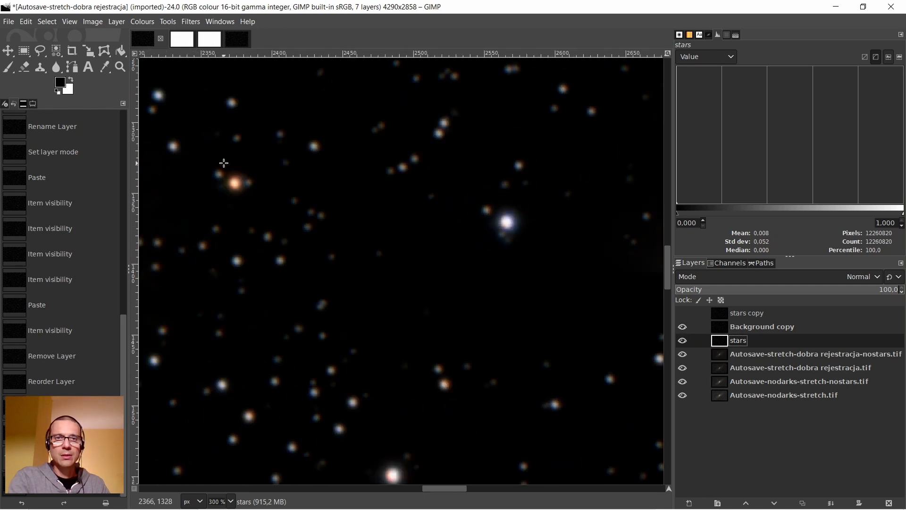
pyautogui.scroll(4, 216, 185)
pyautogui.click(682, 327)
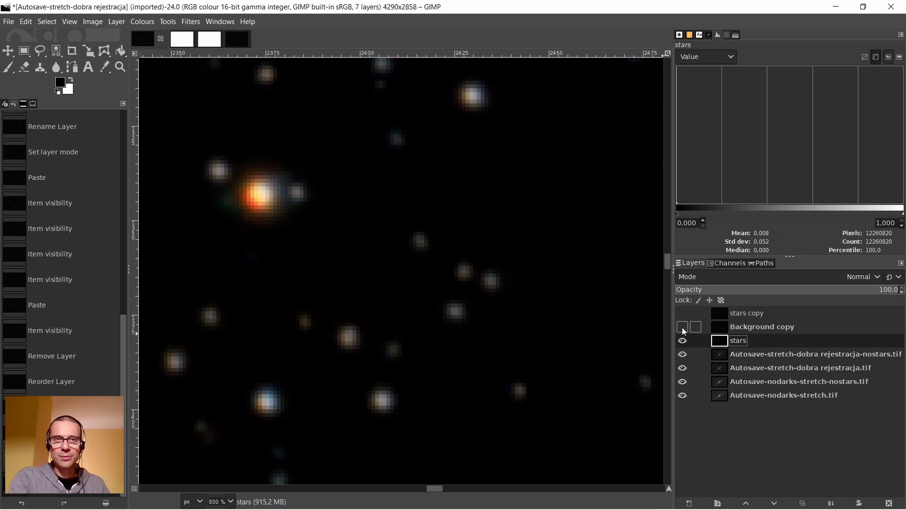
pyautogui.click(683, 328)
pyautogui.click(682, 328)
pyautogui.click(682, 327)
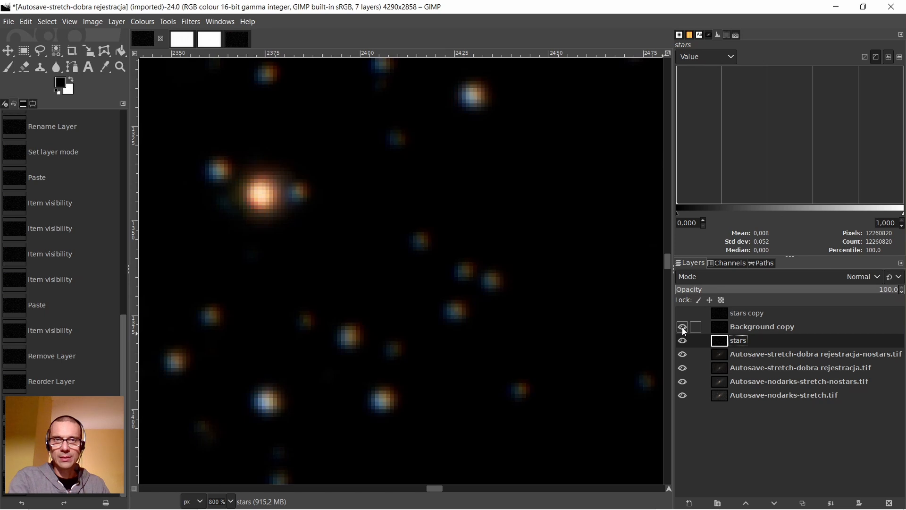
# Hide the stars layer and make the stars copy layer active and visible
pyautogui.click(724, 330)
pyautogui.click(718, 314)
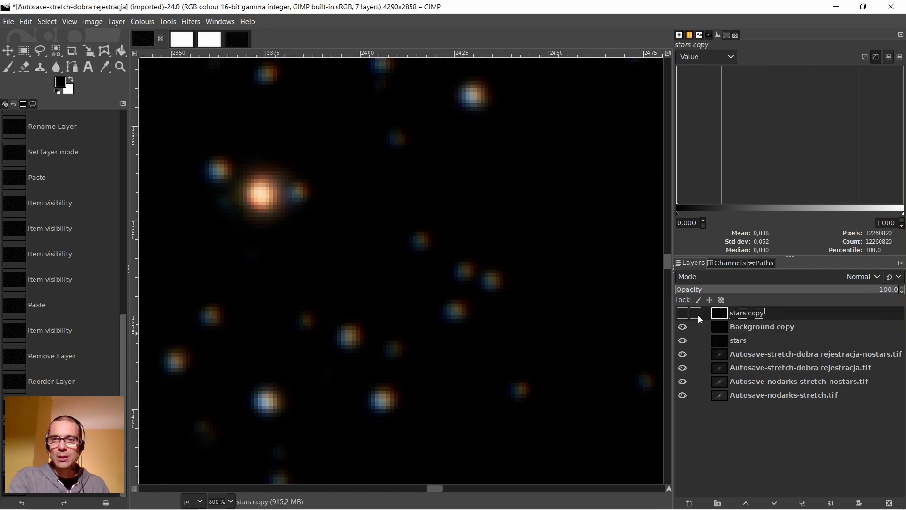
pyautogui.click(682, 344)
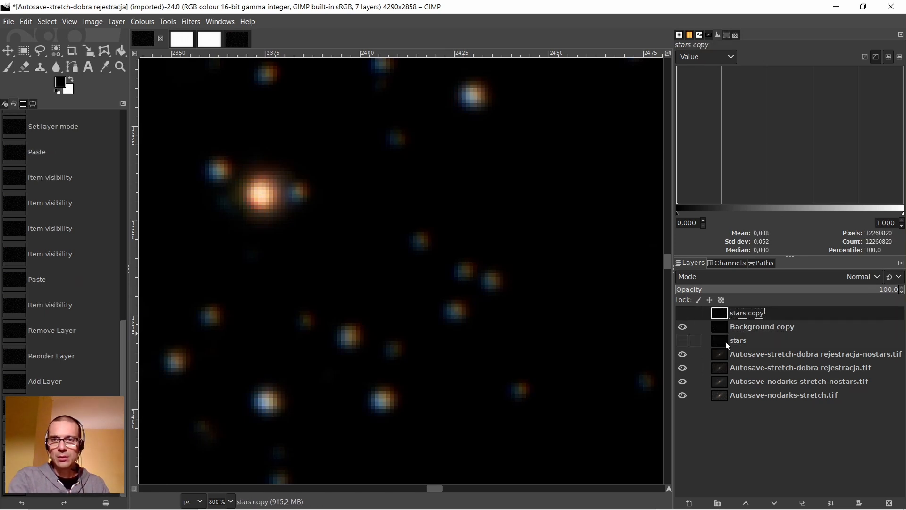
pyautogui.click(723, 341)
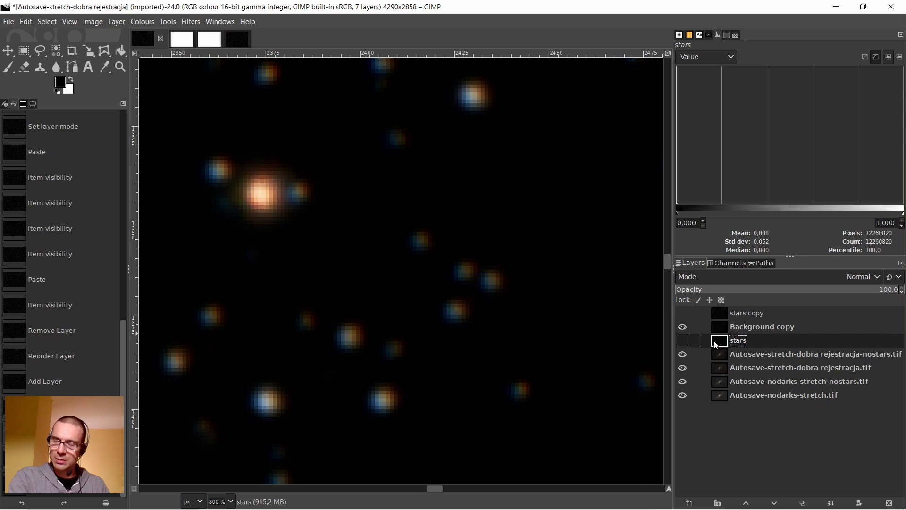
pyautogui.click(718, 313)
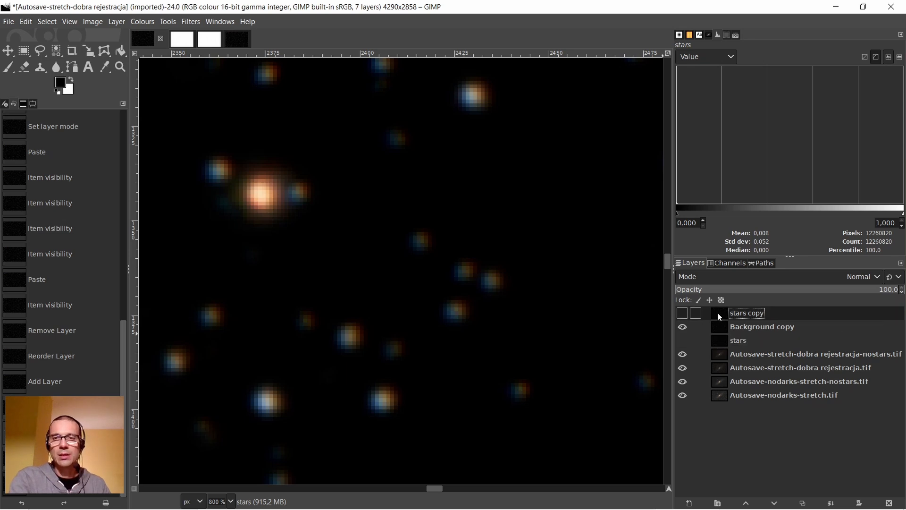
pyautogui.click(684, 311)
# Examine the fringed bright stars in stars copy and hide the Background copy layer beneath it
pyautogui.scroll(-4, 361, 244)
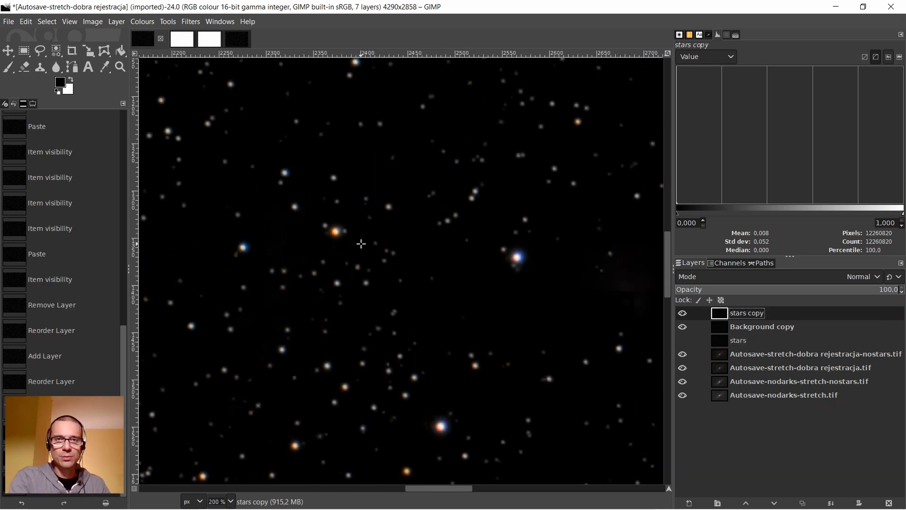
pyautogui.scroll(2, 517, 258)
pyautogui.scroll(4, 520, 257)
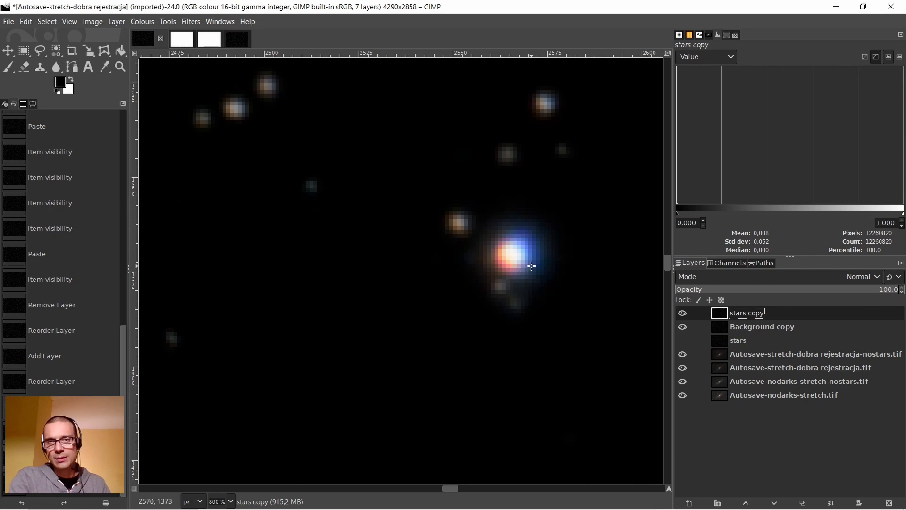
pyautogui.scroll(-4, 524, 262)
pyautogui.scroll(3, 534, 265)
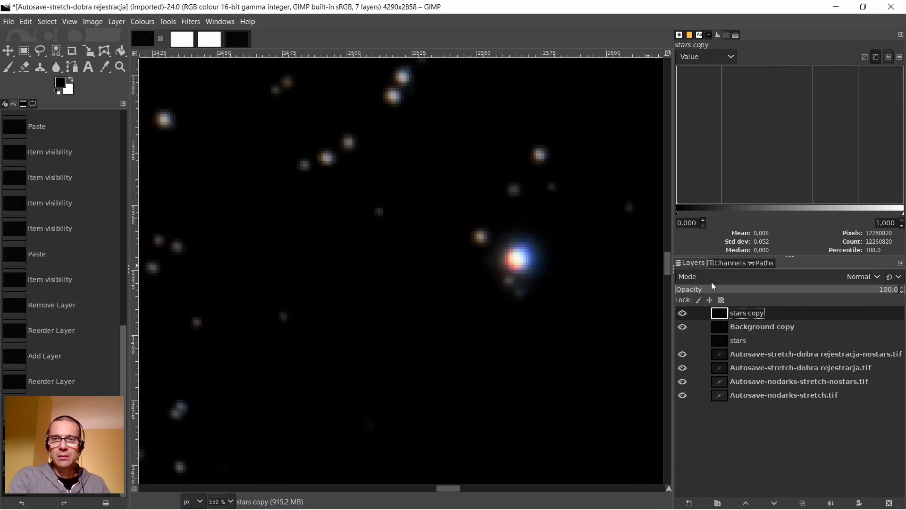
pyautogui.click(683, 329)
pyautogui.scroll(-2, 526, 256)
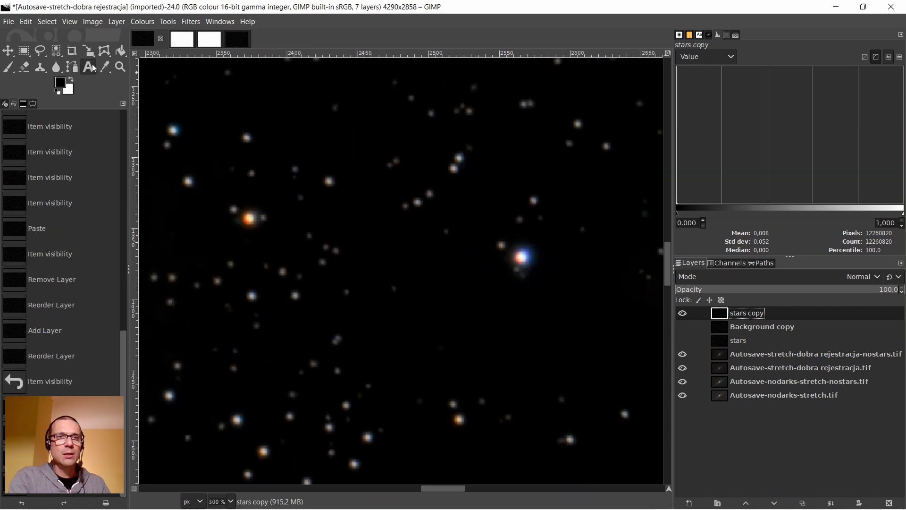
# Select the bright star cores across the stars copy layer by colour, sampling the large blue-white star and raising the threshold
pyautogui.click(56, 51)
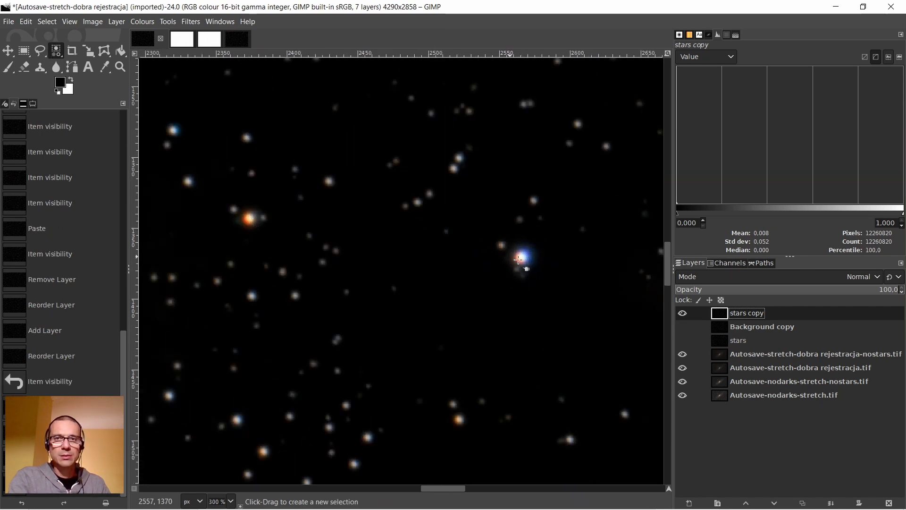
pyautogui.moveTo(519, 256); pyautogui.dragTo(735, 258)
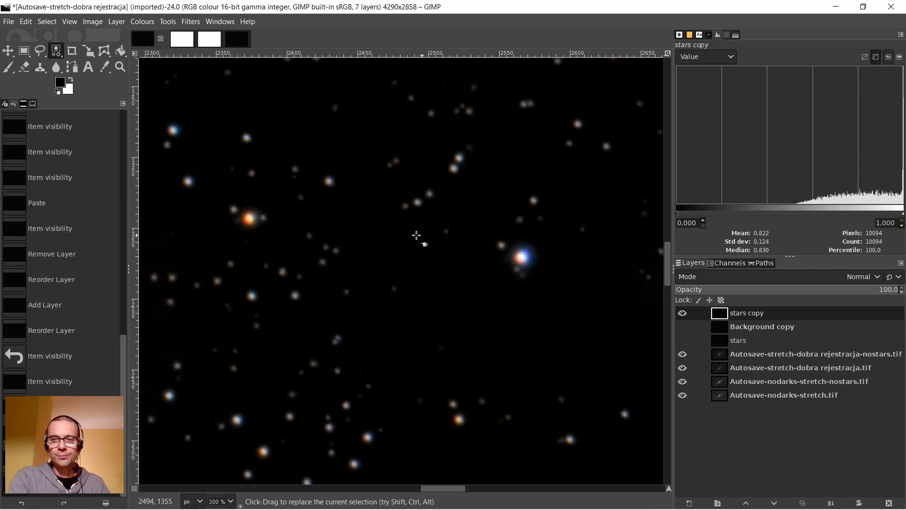
pyautogui.scroll(-5, 397, 229)
pyautogui.scroll(10, 396, 225)
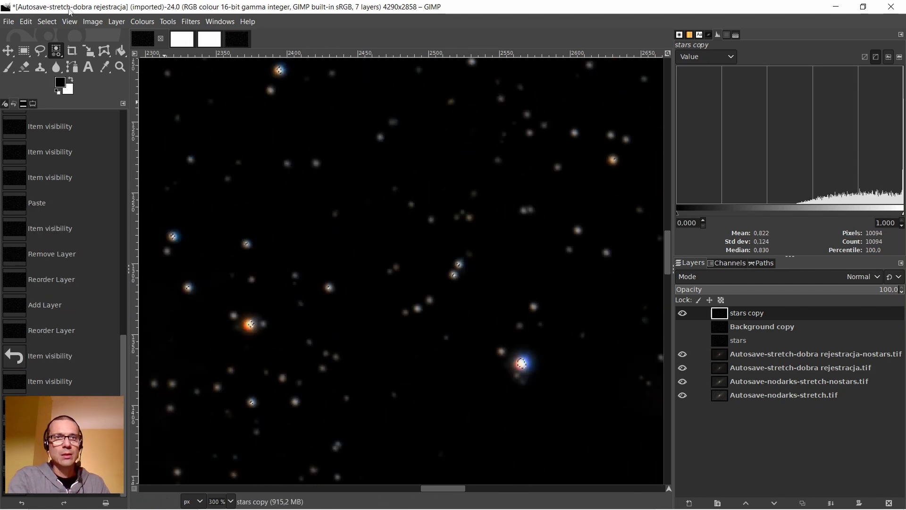
# Grow the selection so it surrounds the halos of the bright stars
pyautogui.click(46, 21)
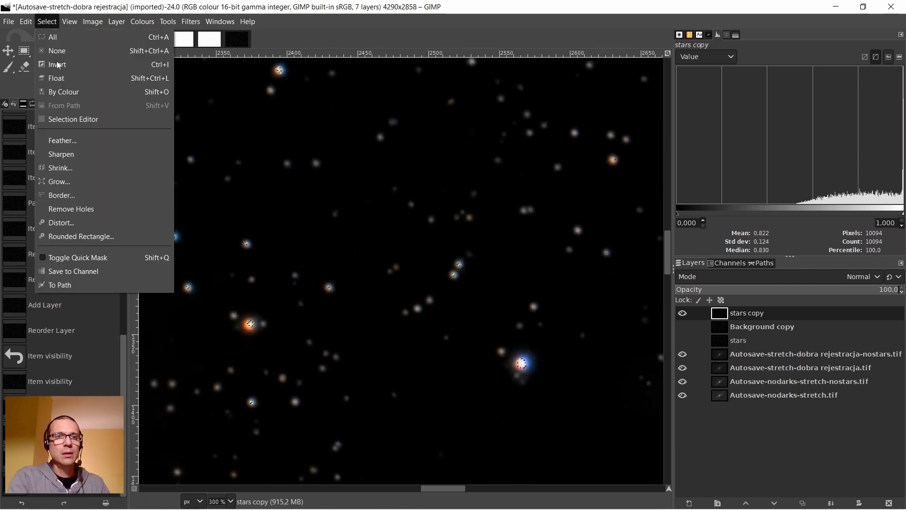
pyautogui.click(67, 182)
pyautogui.click(94, 221)
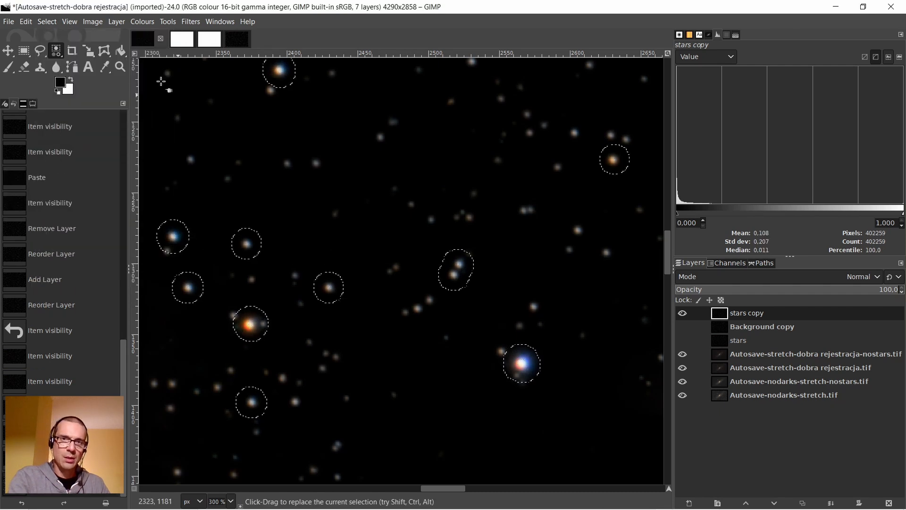
# Feather the bright-star selection by 8 px
pyautogui.click(46, 21)
pyautogui.click(64, 139)
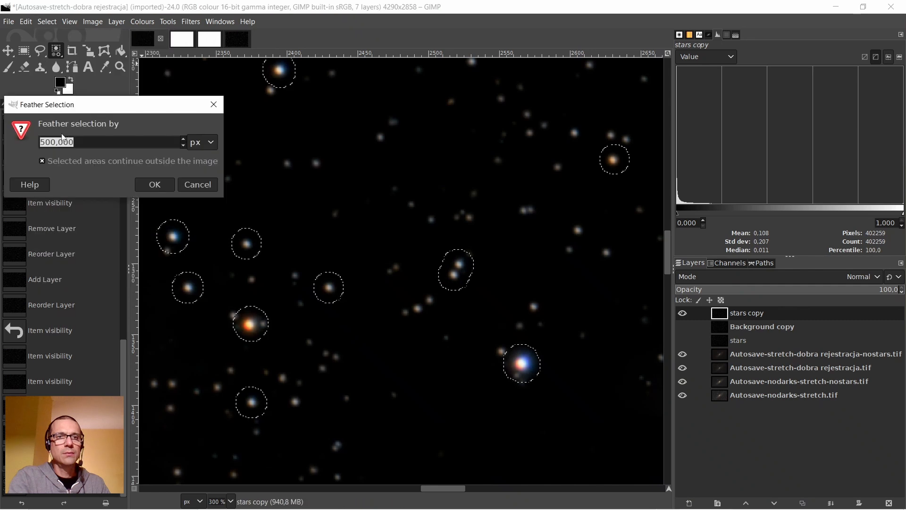
pyautogui.click(56, 142)
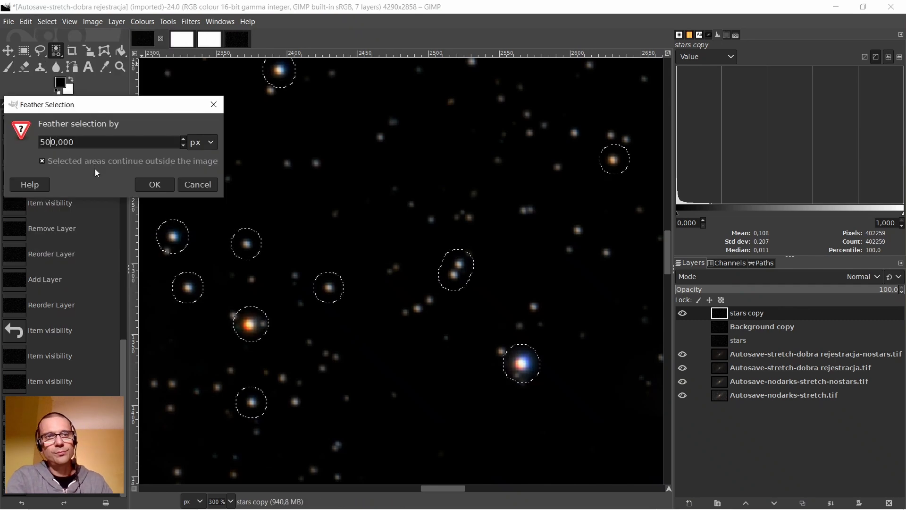
pyautogui.press('BackSpace')
pyautogui.press('BackSpace')
pyautogui.press('BackSpace')
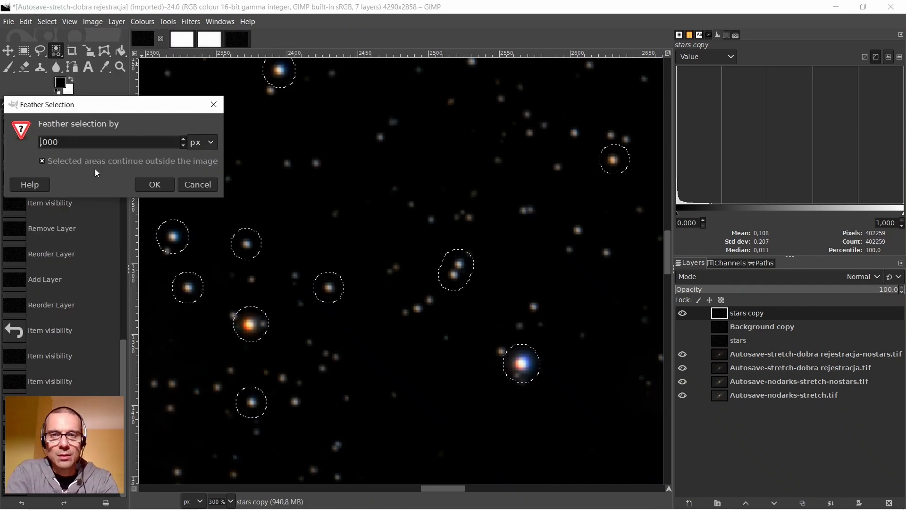
pyautogui.write('8')
pyautogui.press('Return')
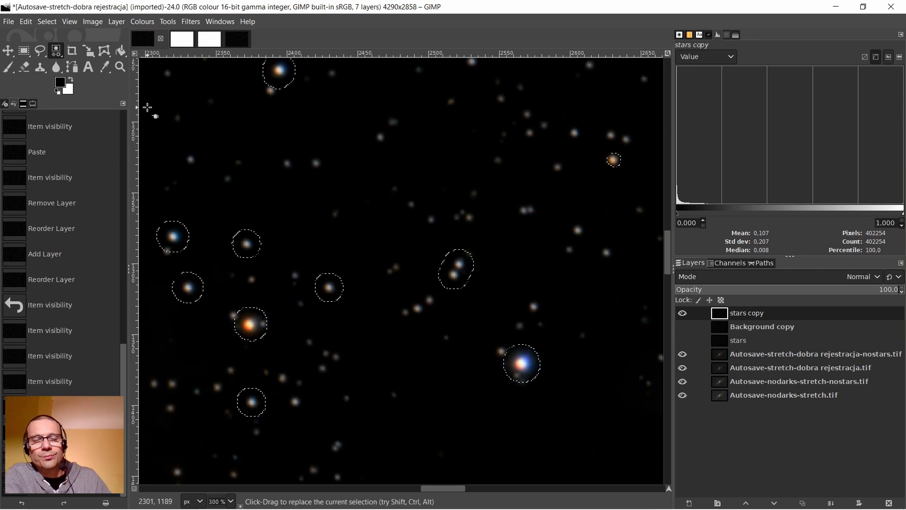
# Apply Value Propagate to the selected bright stars on stars copy in More black mode with a propagating rate of about 0.328
pyautogui.click(195, 22)
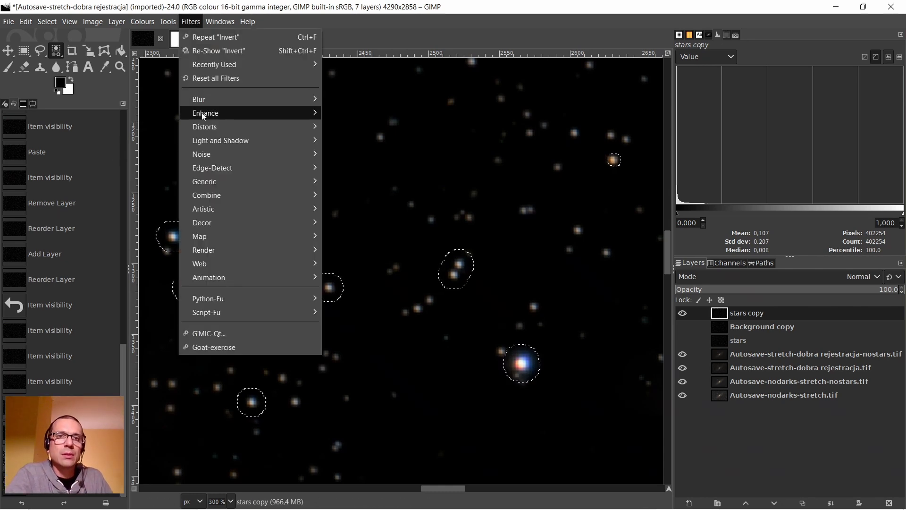
pyautogui.moveTo(204, 127)
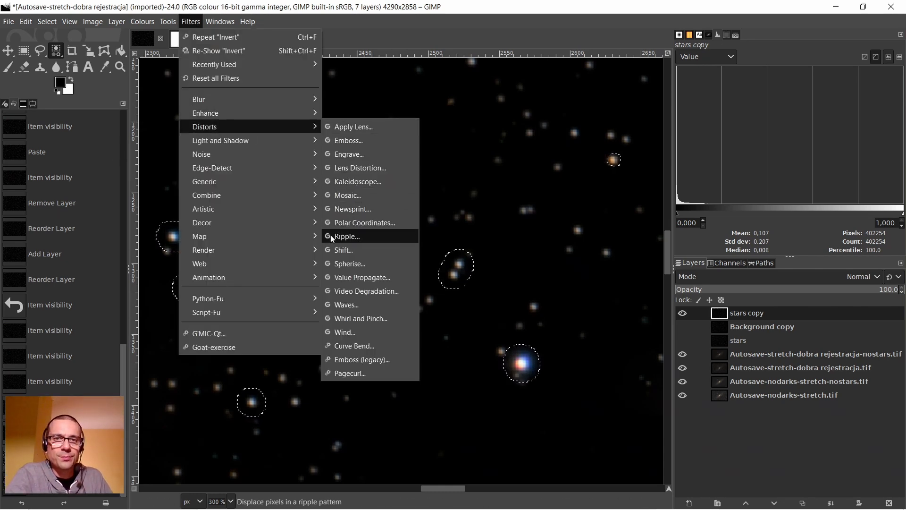
pyautogui.click(348, 279)
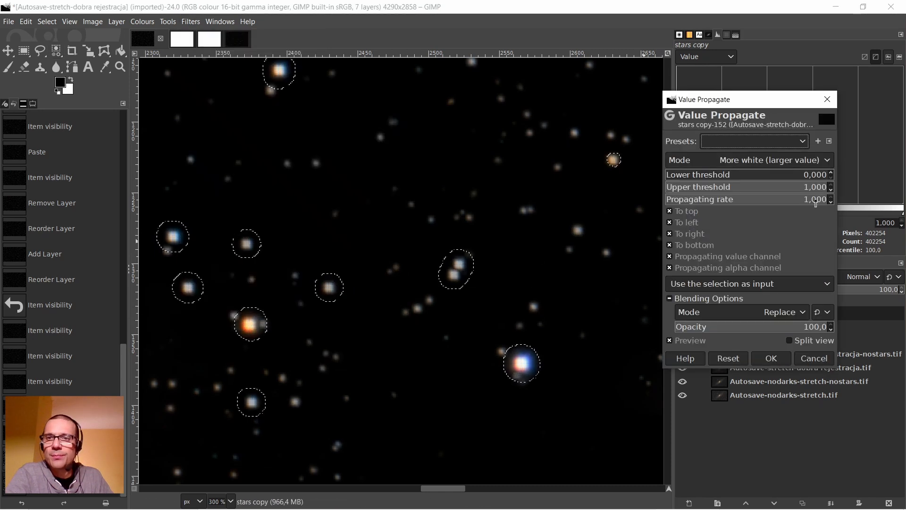
pyautogui.click(806, 161)
pyautogui.click(791, 189)
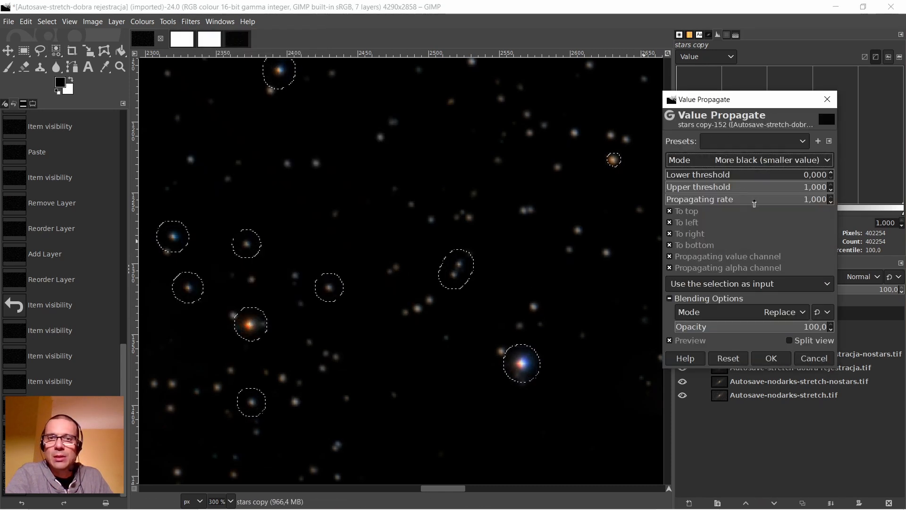
pyautogui.moveTo(809, 201); pyautogui.dragTo(719, 202)
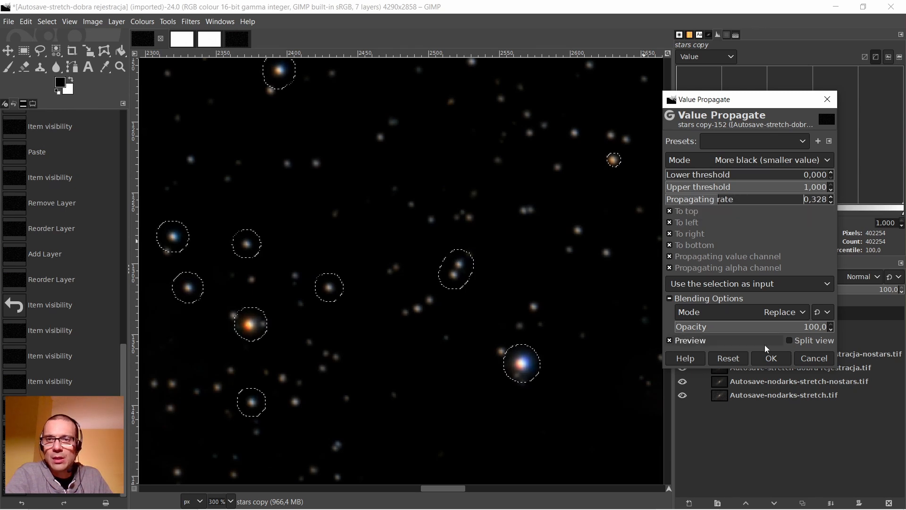
pyautogui.click(771, 358)
# Clear the star selection and compare stars copy with Background copy by switching the layers' visibility
pyautogui.click(683, 327)
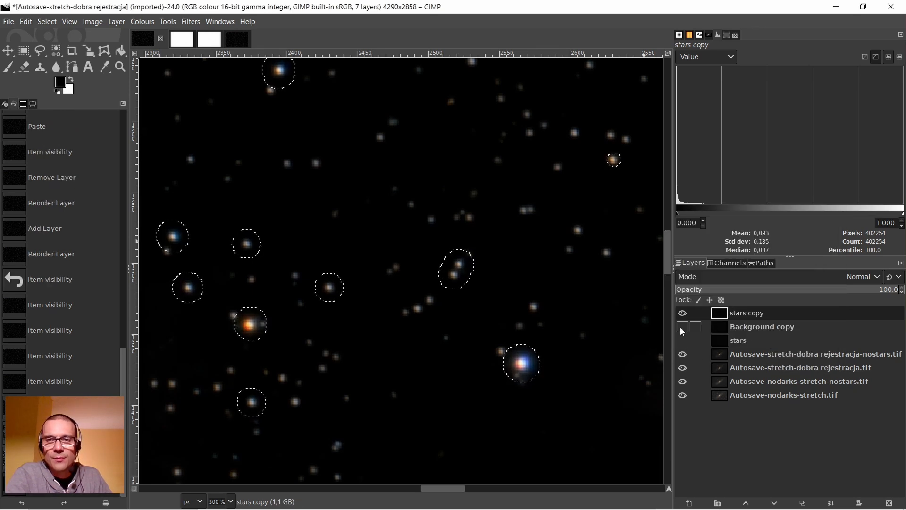
pyautogui.click(685, 314)
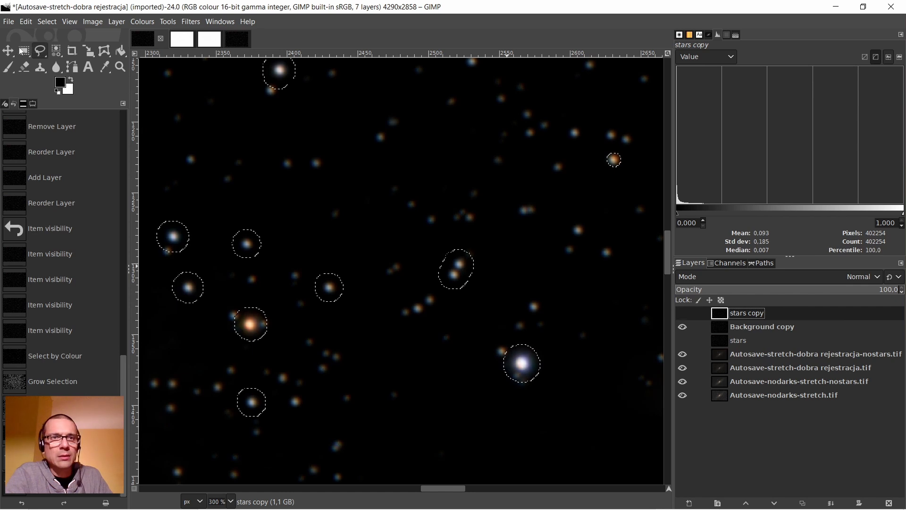
pyautogui.click(47, 21)
pyautogui.click(55, 62)
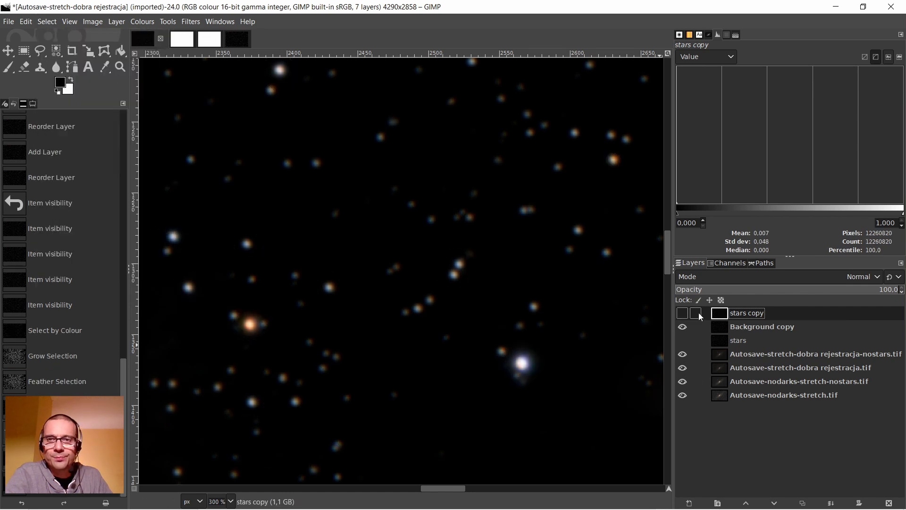
pyautogui.click(684, 315)
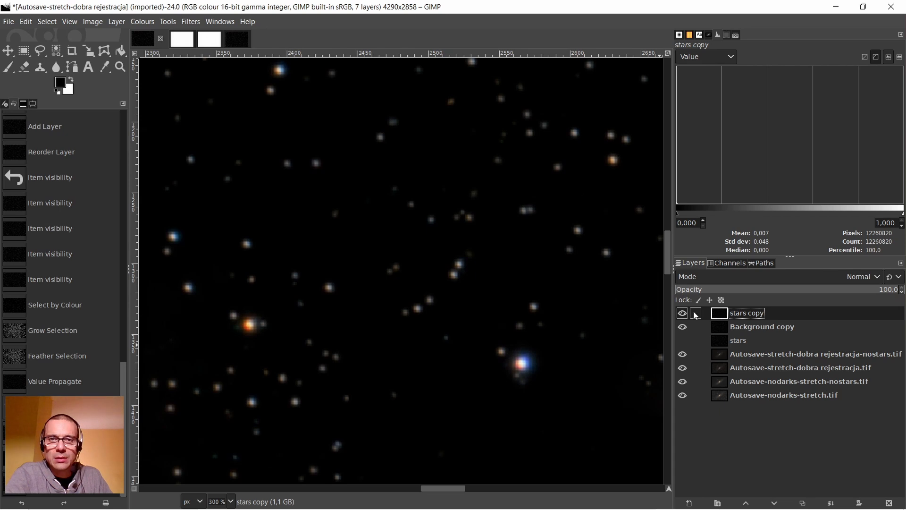
# Hide stars copy and select the brightest star cores on Background copy by colour, sampling the large blue-white star
pyautogui.click(721, 325)
pyautogui.click(683, 313)
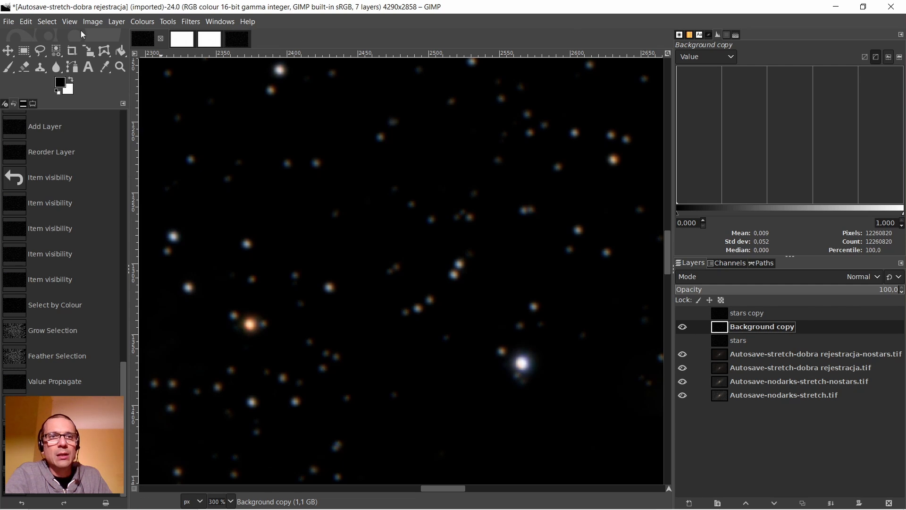
pyautogui.click(94, 22)
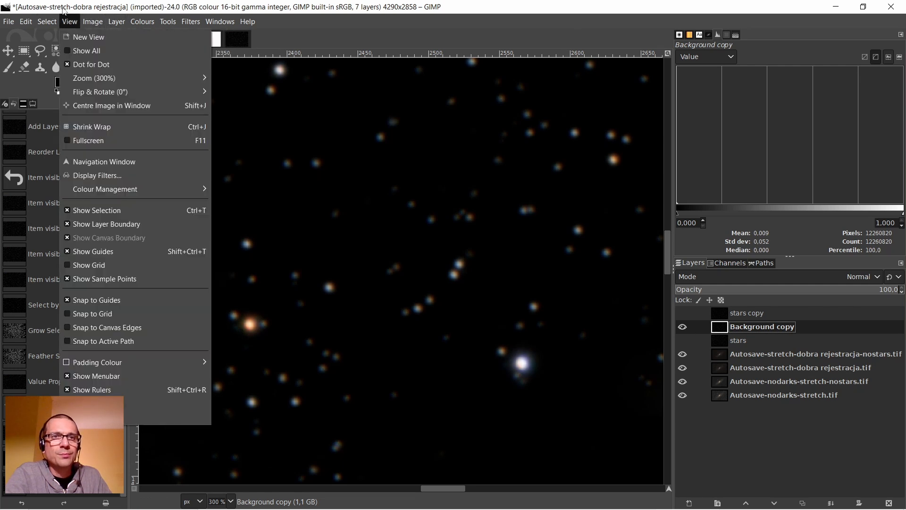
pyautogui.click(66, 22)
pyautogui.click(56, 51)
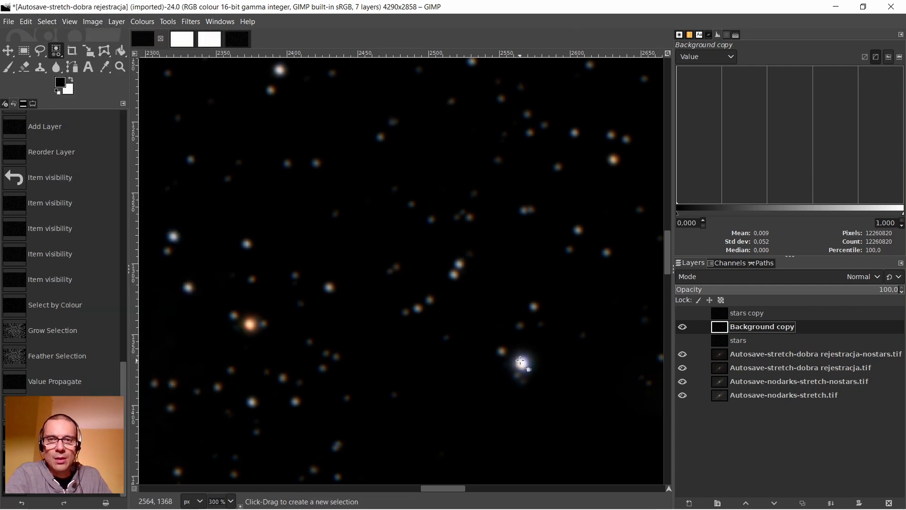
pyautogui.moveTo(527, 364); pyautogui.dragTo(540, 309)
# Grow the selection around the halos of the brightest stars and feather it by 8 px
pyautogui.click(47, 22)
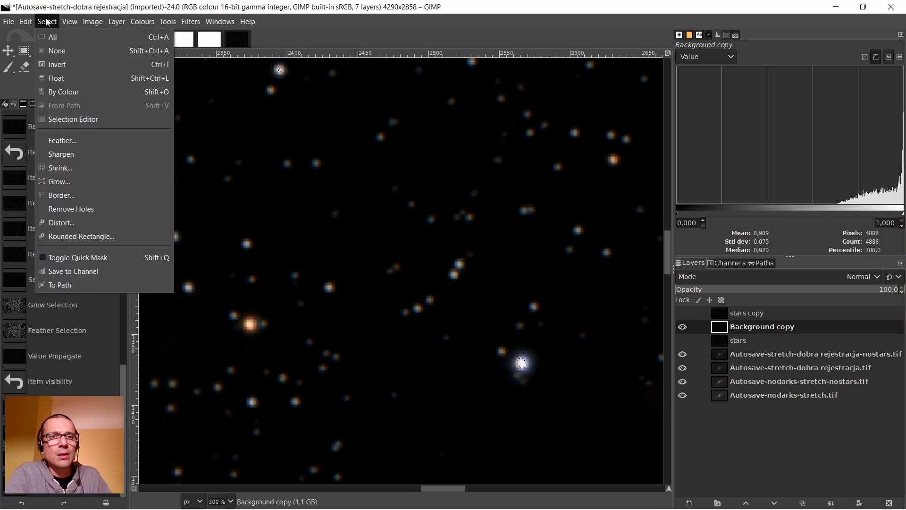
pyautogui.click(71, 184)
pyautogui.click(88, 222)
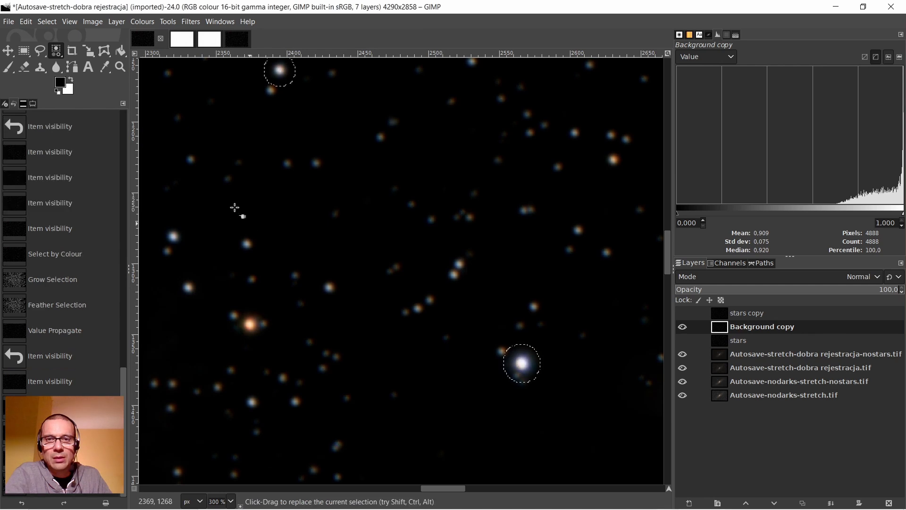
pyautogui.click(46, 22)
pyautogui.click(68, 141)
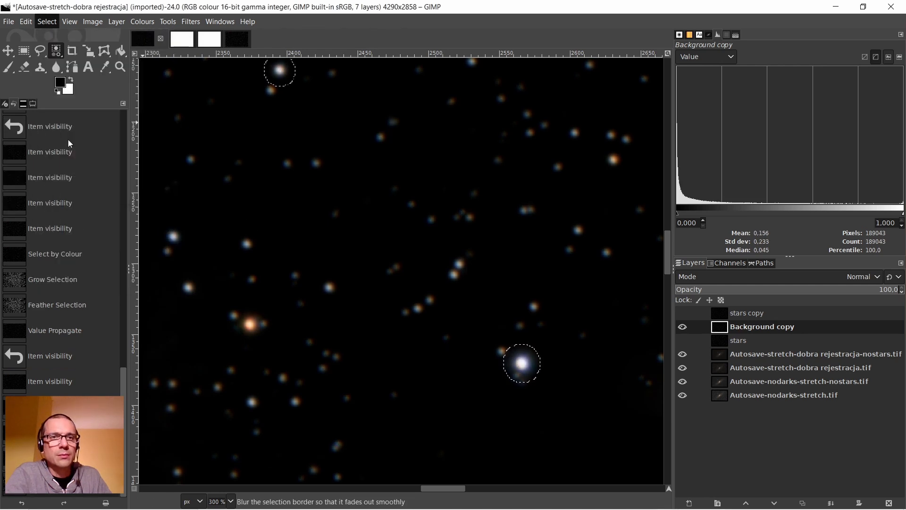
pyautogui.write('8')
pyautogui.click(152, 184)
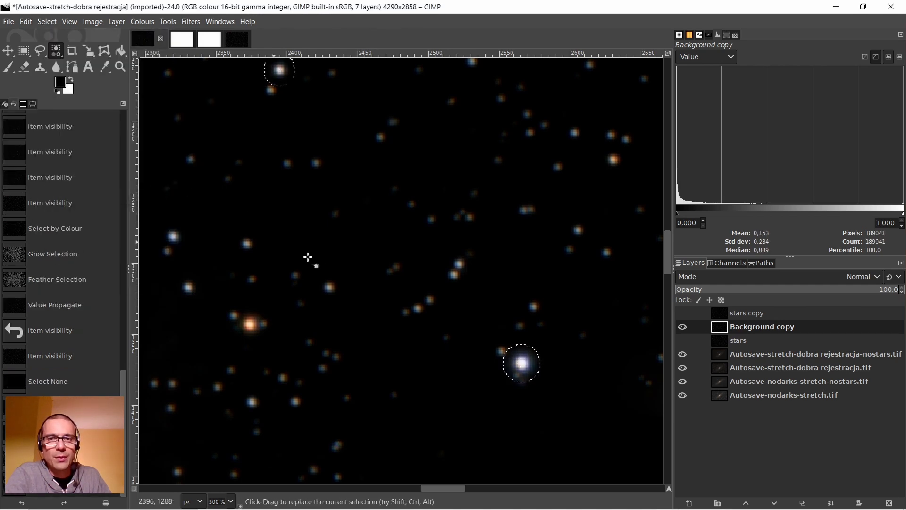
pyautogui.rightClick(395, 190)
pyautogui.moveTo(430, 289)
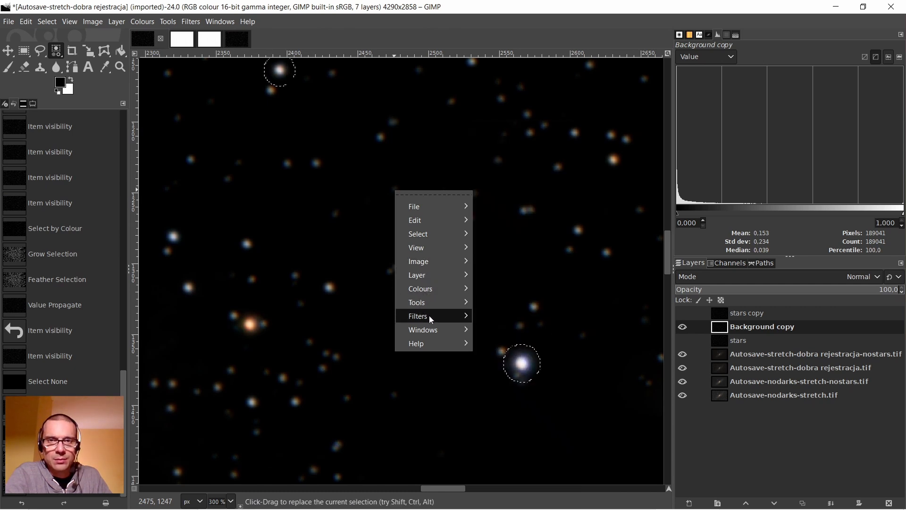
pyautogui.moveTo(430, 316)
pyautogui.moveTo(535, 283)
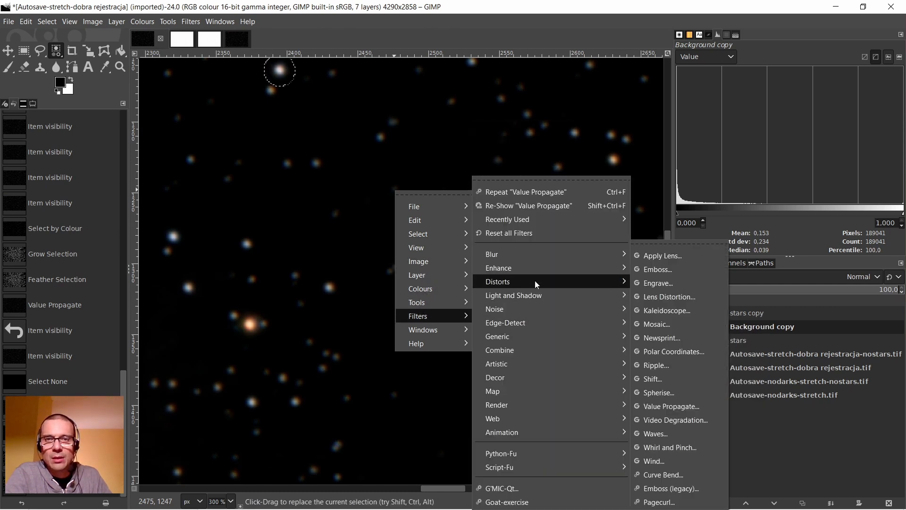
pyautogui.click(680, 296)
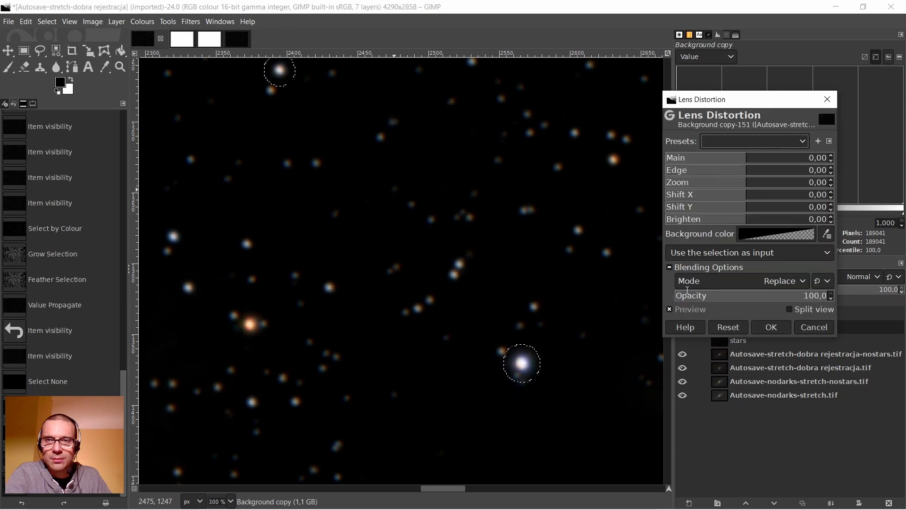
pyautogui.click(814, 327)
# Apply Value Propagate to the selected stars on Background copy in More black mode with a propagating rate of about 0.323
pyautogui.rightClick(296, 222)
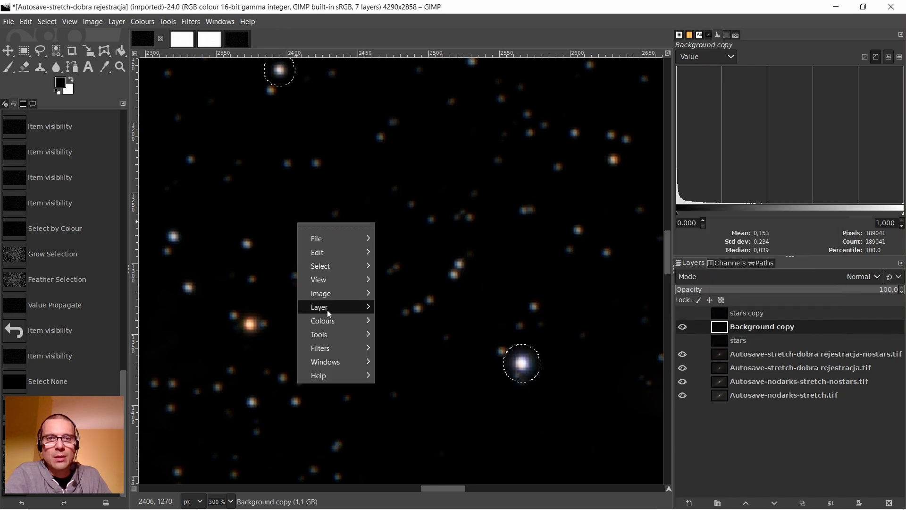
pyautogui.moveTo(330, 351)
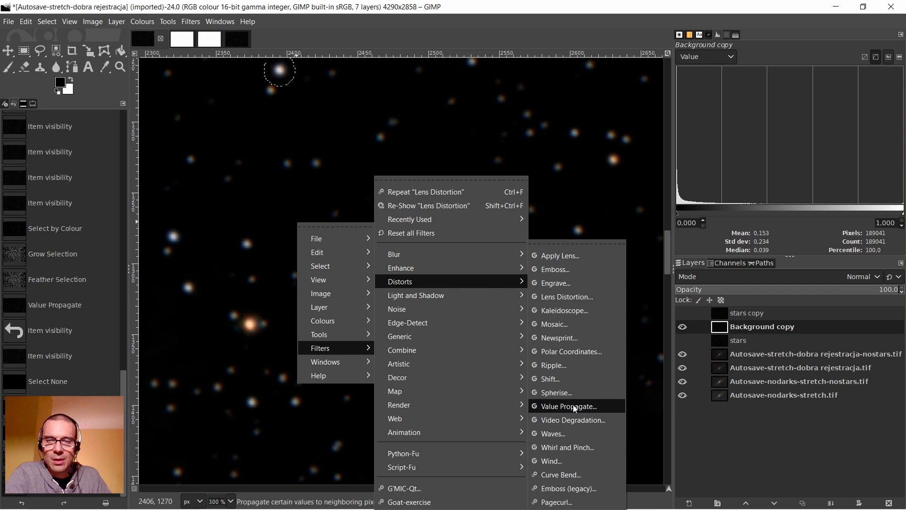
pyautogui.click(575, 408)
pyautogui.click(793, 159)
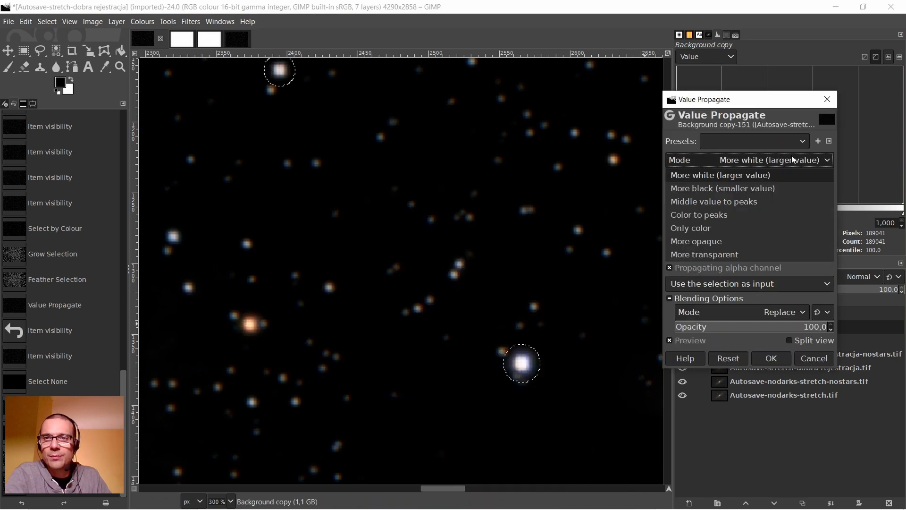
pyautogui.click(736, 189)
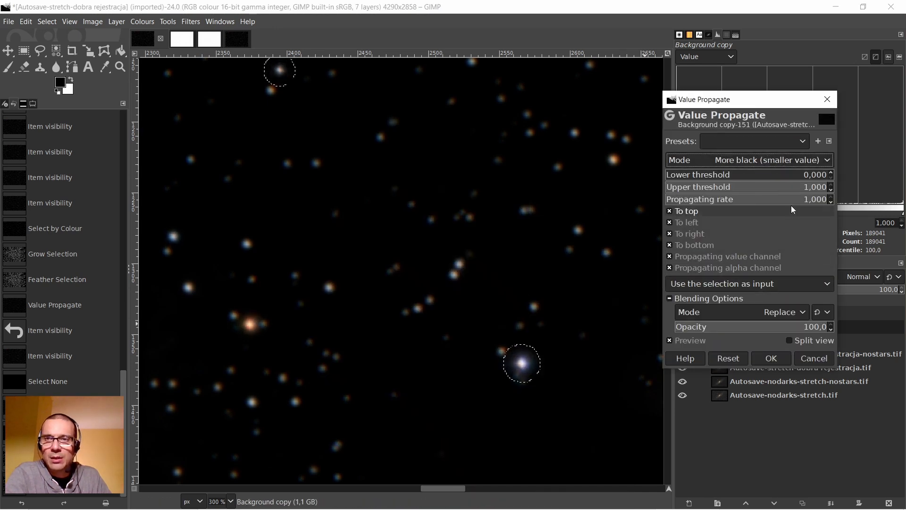
pyautogui.moveTo(798, 199); pyautogui.dragTo(712, 202)
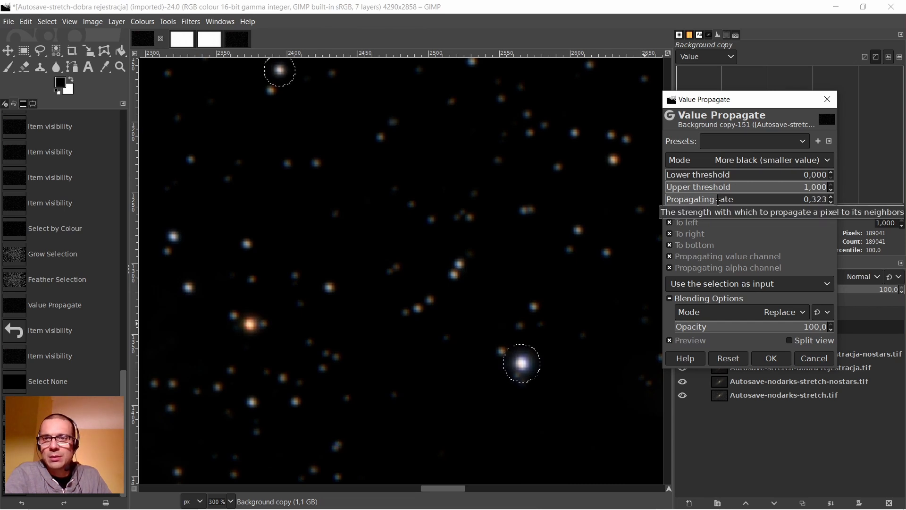
pyautogui.click(769, 358)
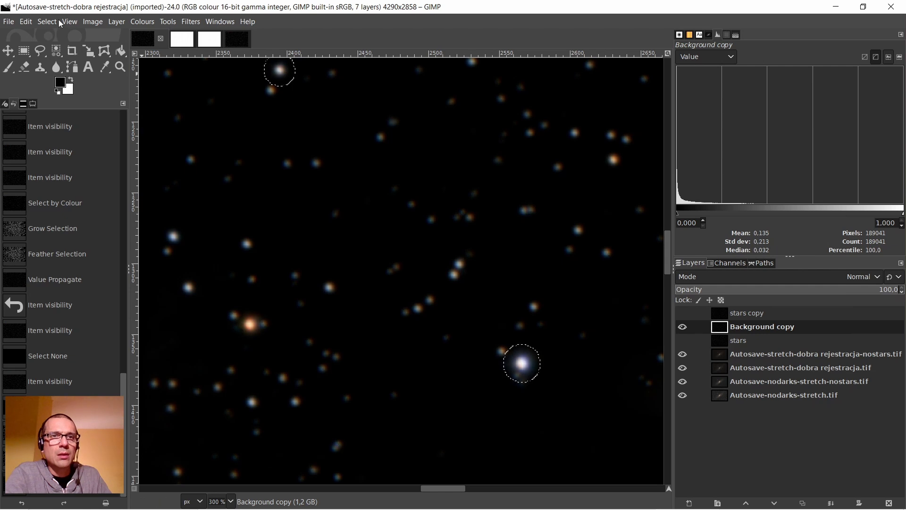
# Clear the selection and inspect the reduced stars and remaining colour fringes on Background copy
pyautogui.click(60, 22)
pyautogui.click(53, 50)
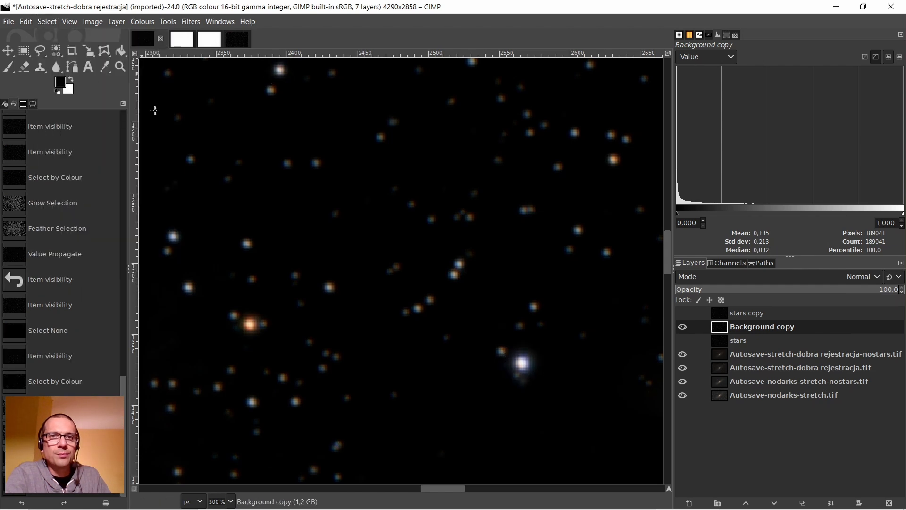
pyautogui.scroll(-2, 330, 174)
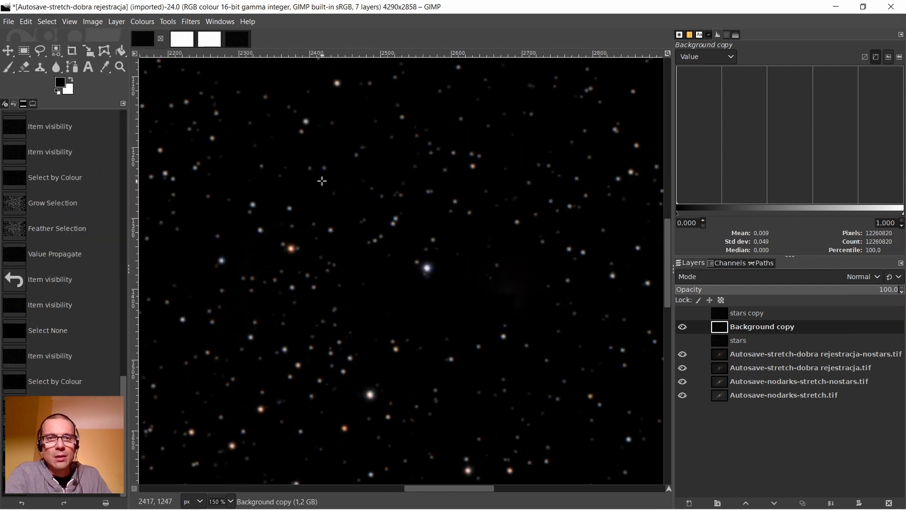
pyautogui.scroll(3, 322, 181)
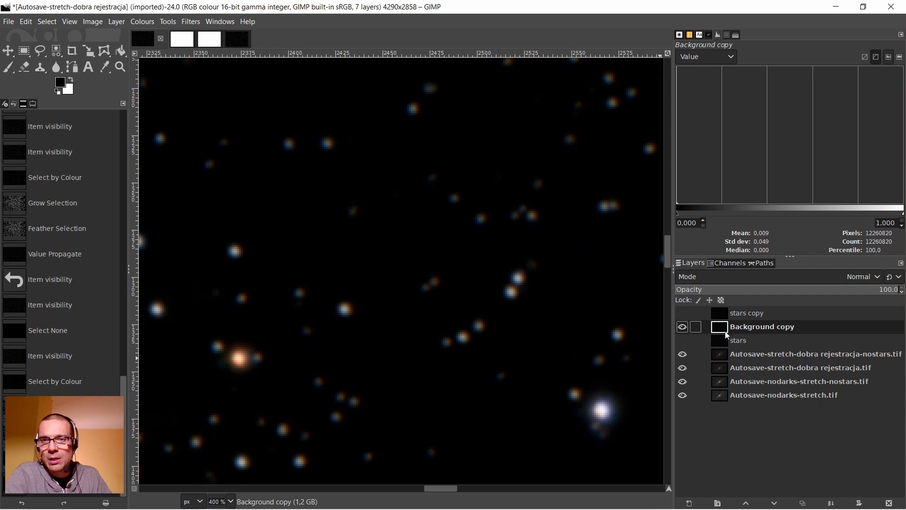
pyautogui.scroll(-2, 454, 295)
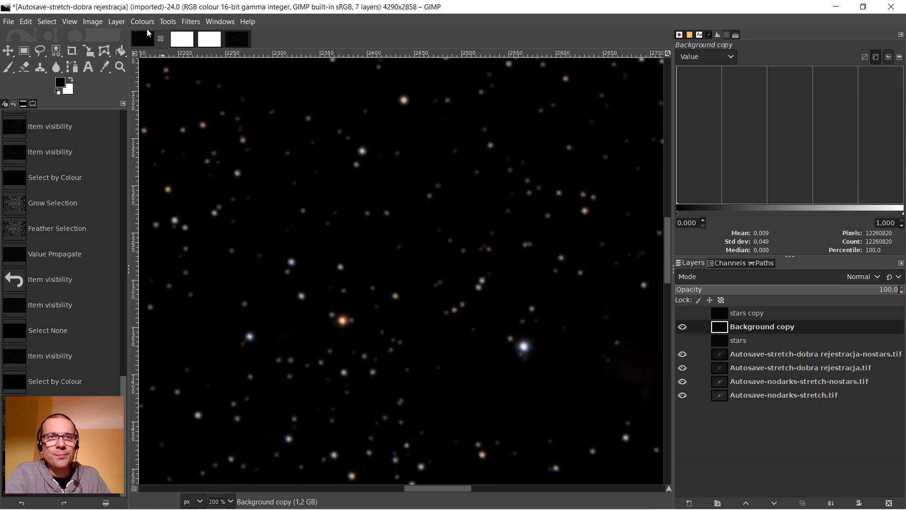
# Apply a Gaussian Blur with a size of 1.50 in X and Y to the Background copy layer
pyautogui.click(185, 22)
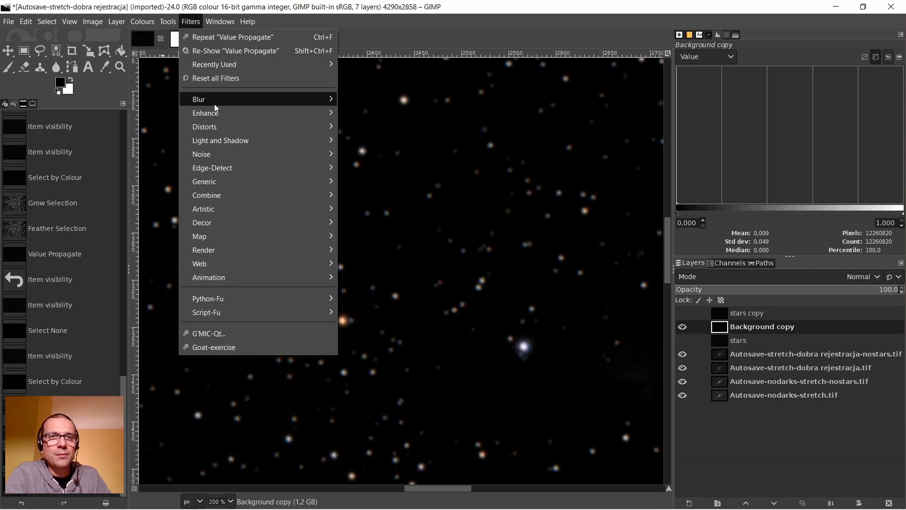
pyautogui.moveTo(325, 99)
pyautogui.click(367, 112)
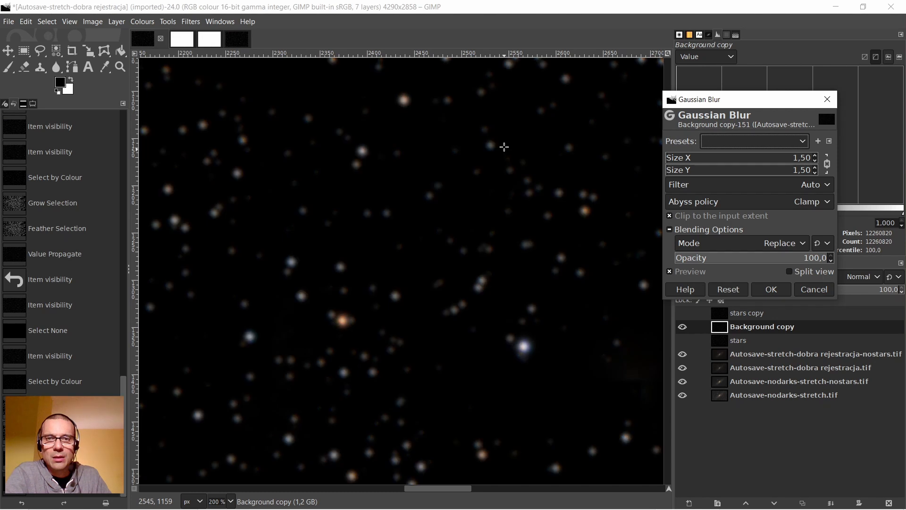
pyautogui.click(772, 290)
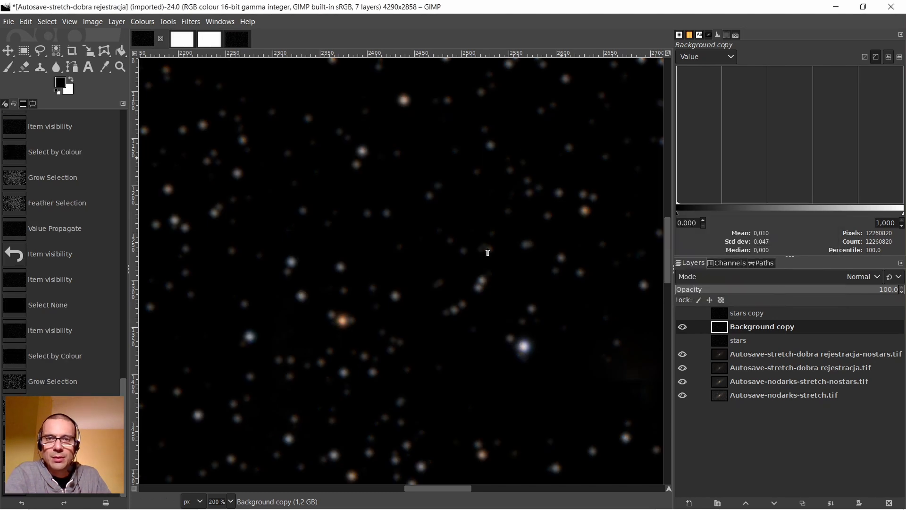
# Increase the saturation of the Background copy layer with a scale of about 1.535
pyautogui.rightClick(415, 213)
pyautogui.moveTo(454, 313)
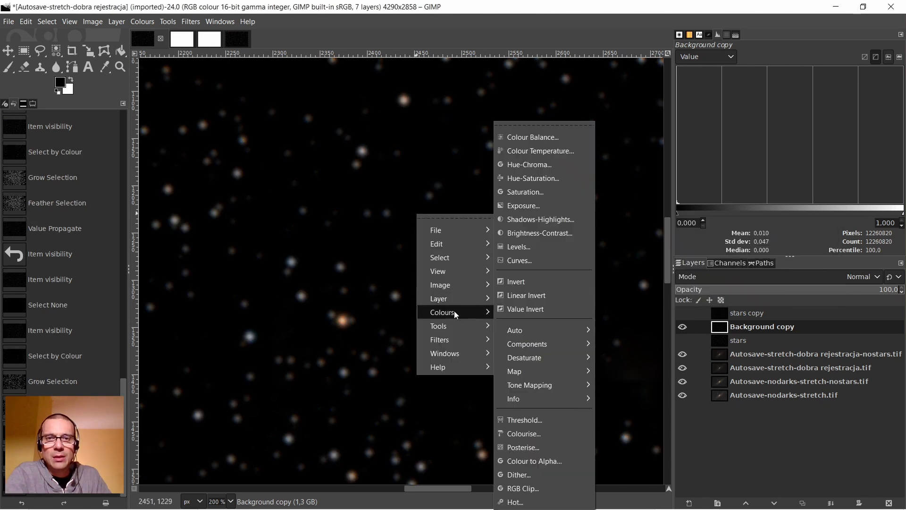
pyautogui.click(533, 191)
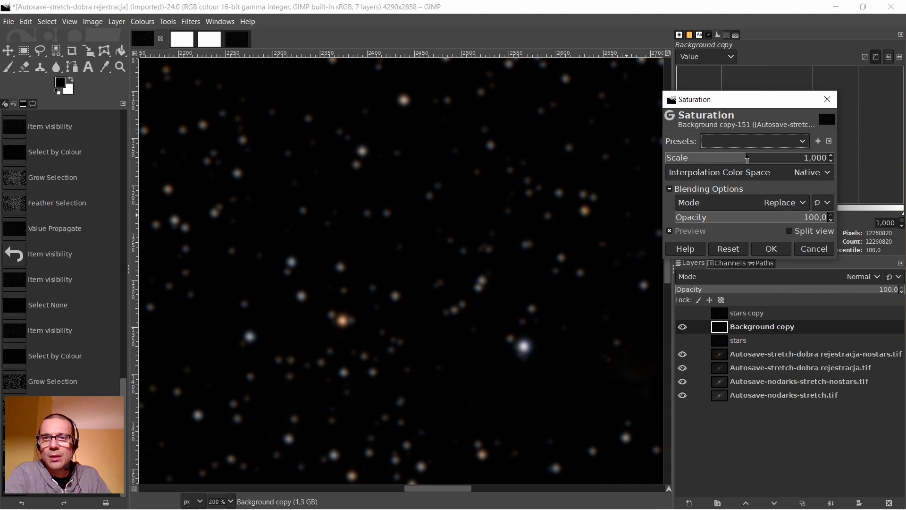
pyautogui.moveTo(747, 159); pyautogui.dragTo(793, 159)
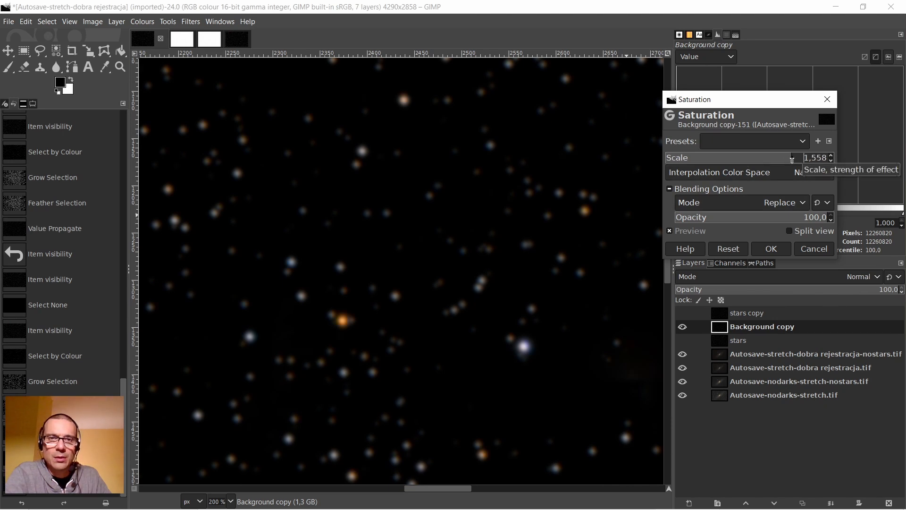
pyautogui.scroll(-5, 532, 297)
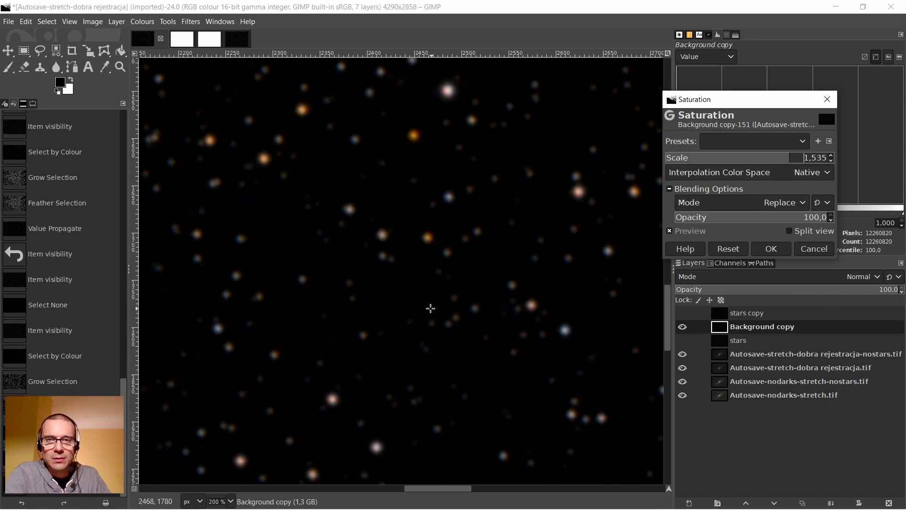
pyautogui.scroll(4, 427, 195)
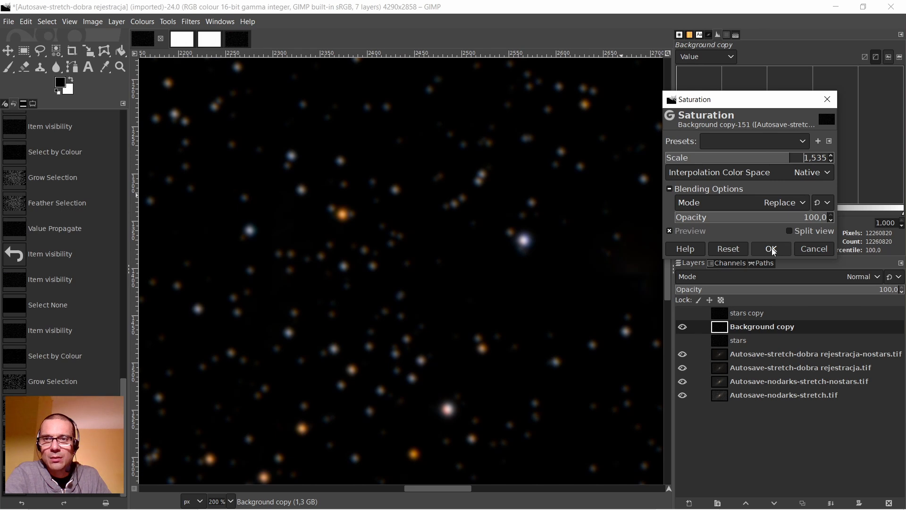
pyautogui.click(773, 250)
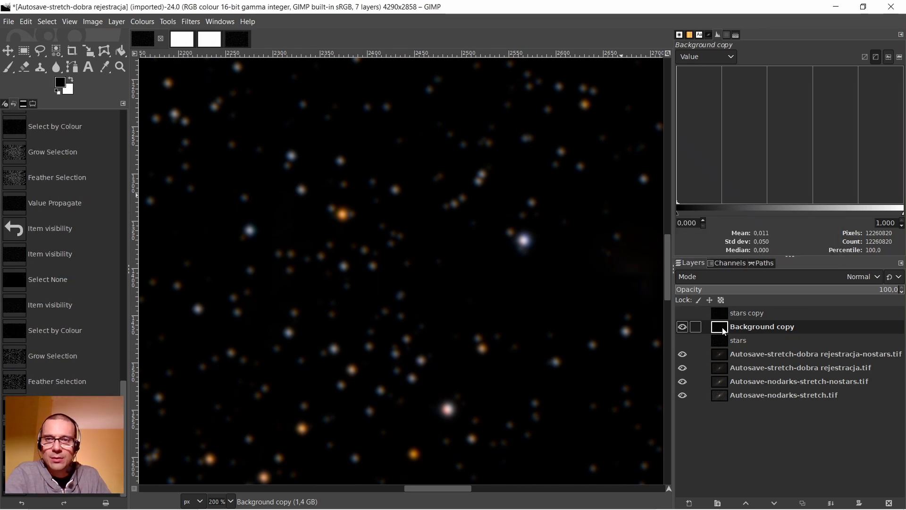
pyautogui.scroll(2, 525, 238)
pyautogui.scroll(-2, 524, 238)
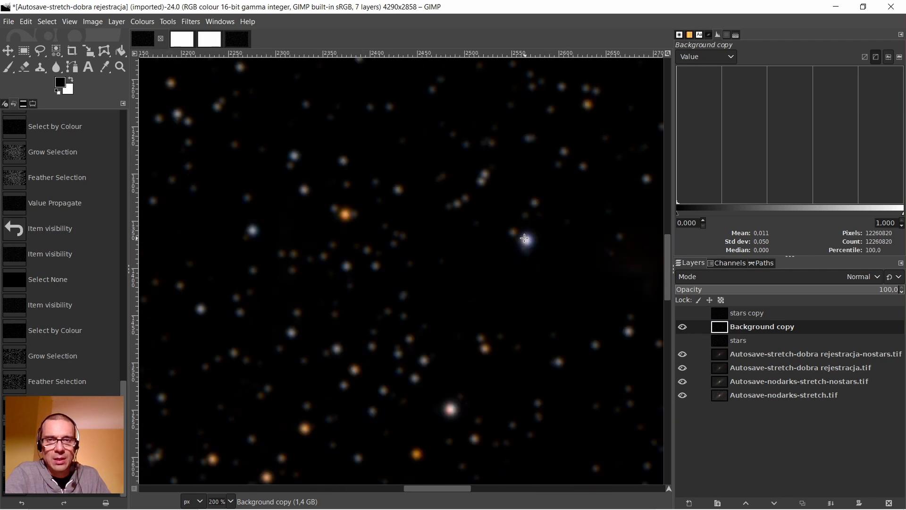
# Show the stars copy layer above Background copy and set its blend mode to Luminance
pyautogui.click(715, 313)
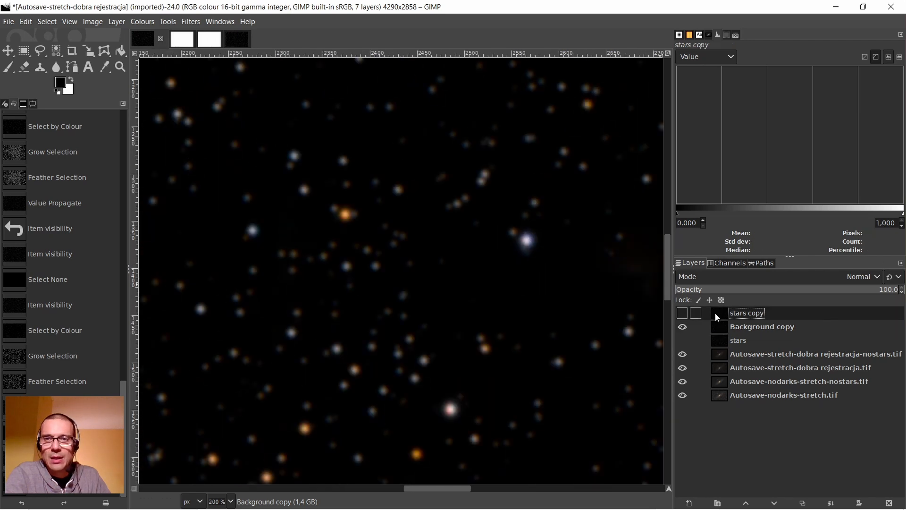
pyautogui.click(684, 316)
pyautogui.scroll(3, 407, 212)
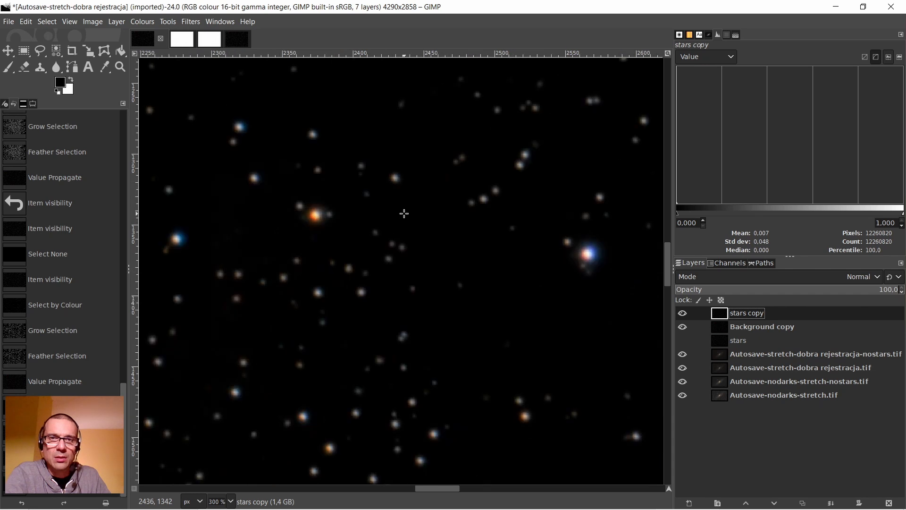
pyautogui.scroll(-2, 411, 213)
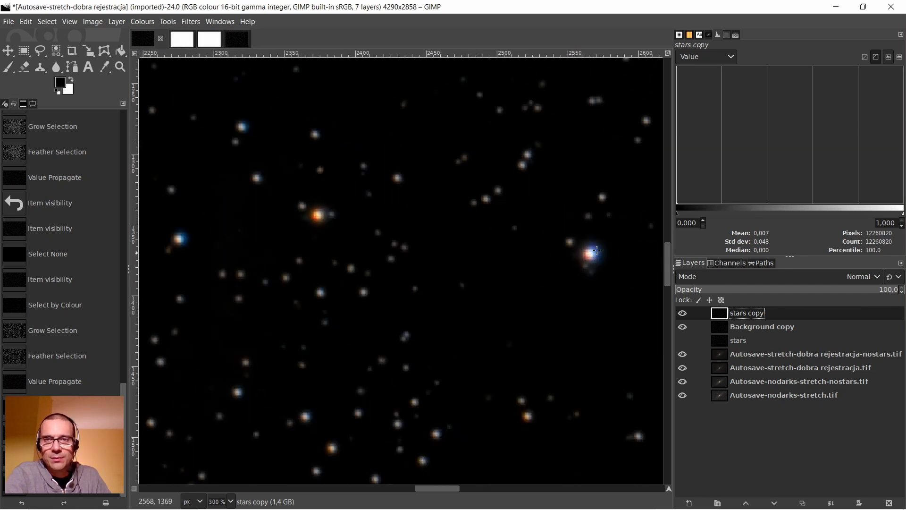
pyautogui.click(752, 277)
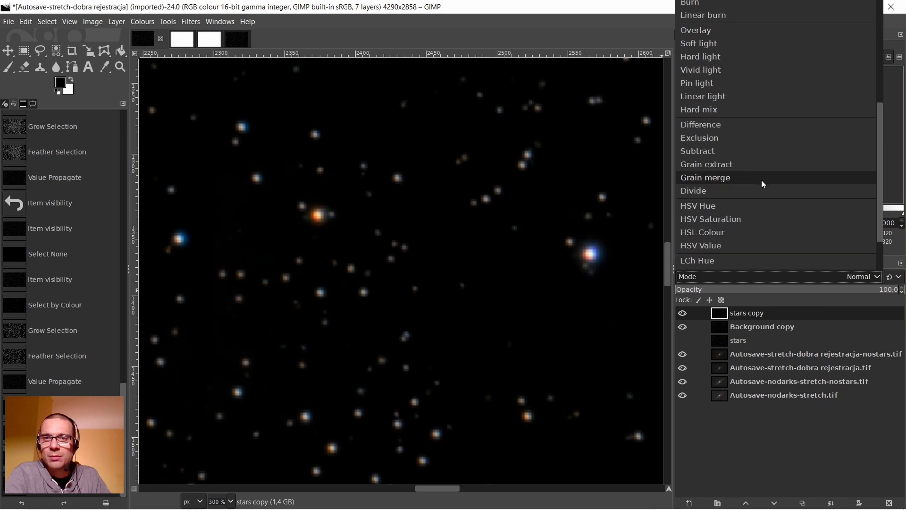
pyautogui.scroll(-2, 761, 180)
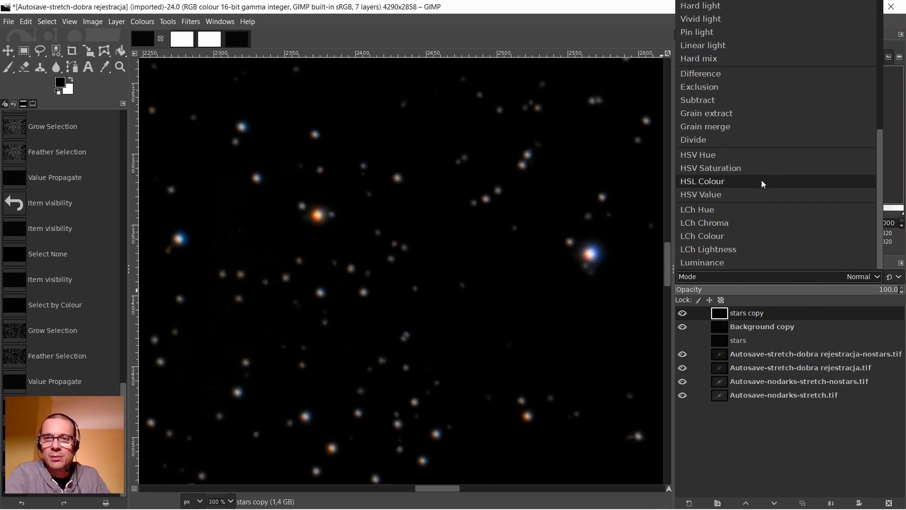
pyautogui.click(714, 266)
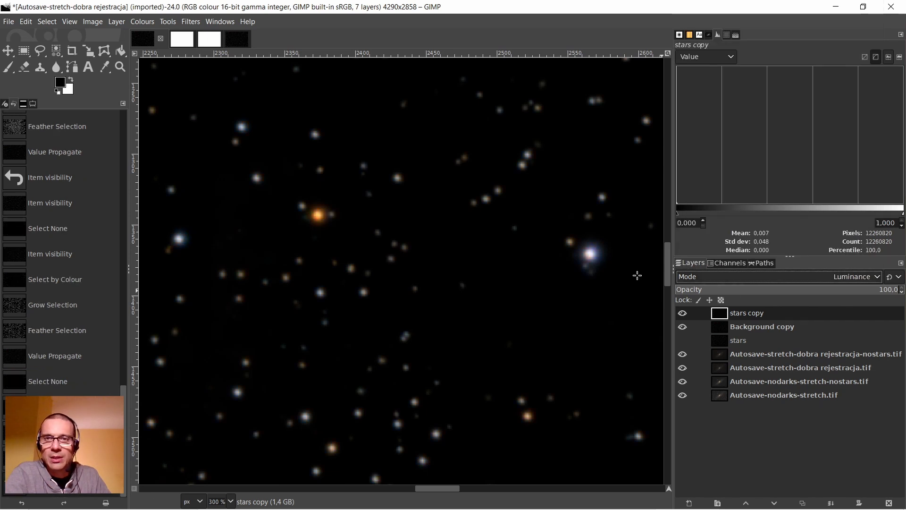
pyautogui.scroll(-3, 299, 238)
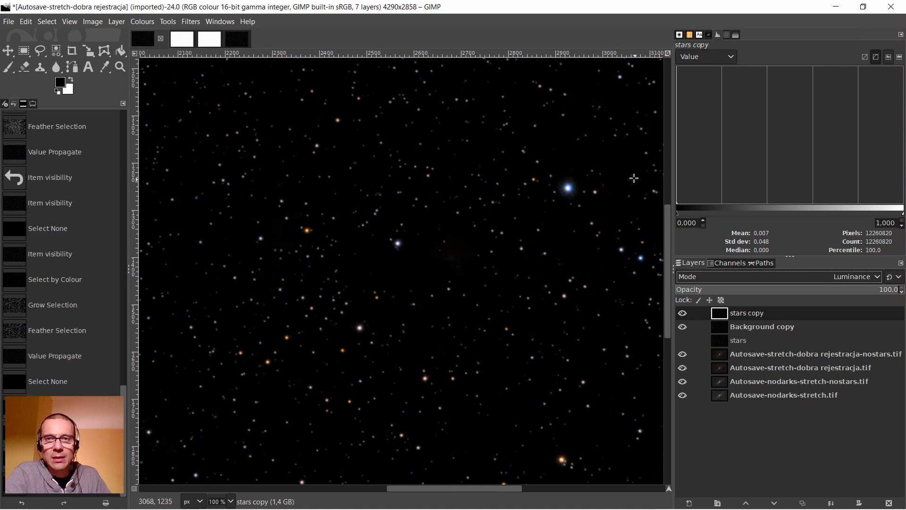
pyautogui.scroll(5, 564, 194)
pyautogui.scroll(-5, 551, 213)
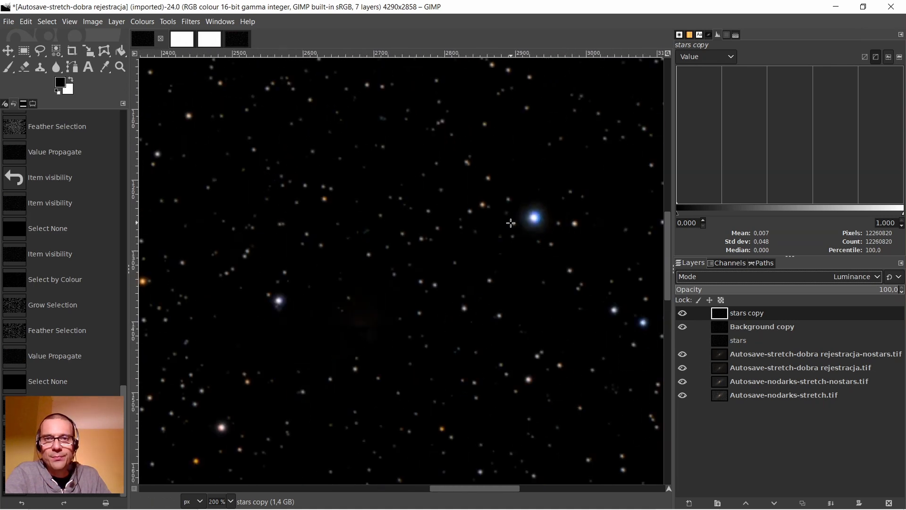
# Create a new layer from the visible result and rename it "stars corrected"
pyautogui.rightClick(721, 314)
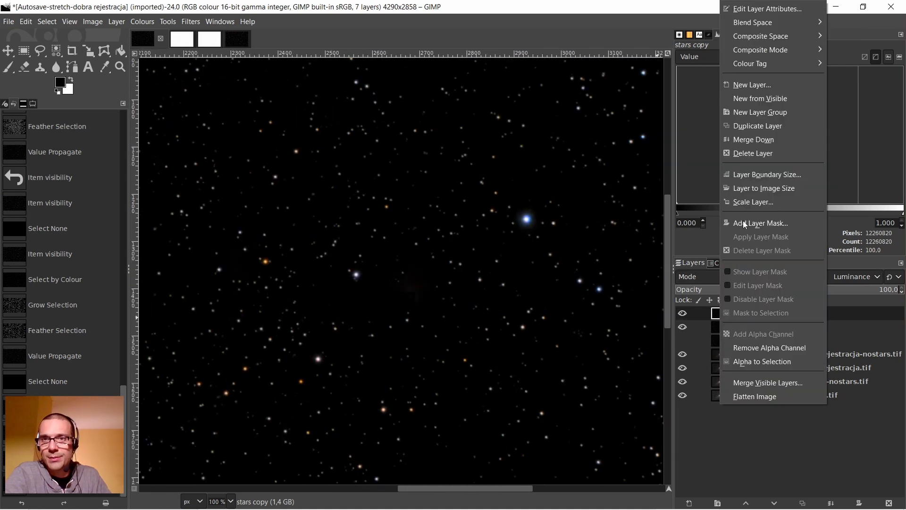
pyautogui.click(740, 98)
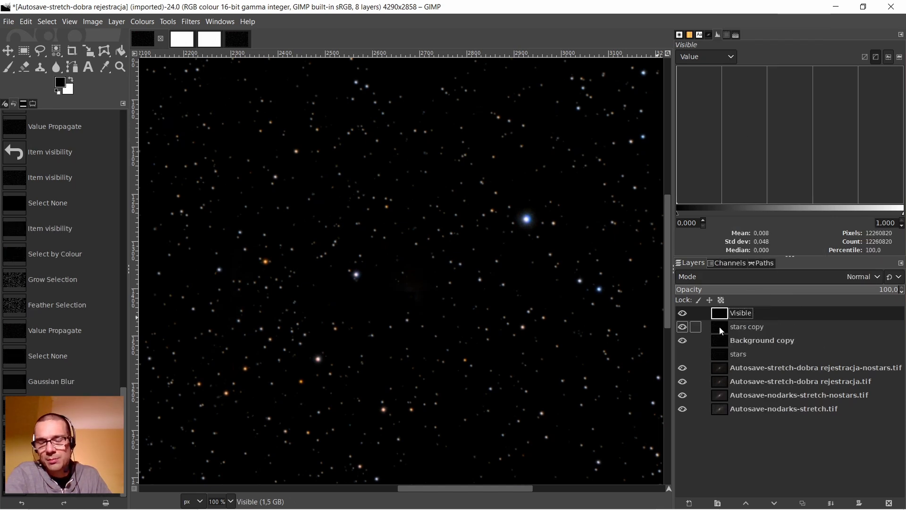
pyautogui.doubleClick(745, 313)
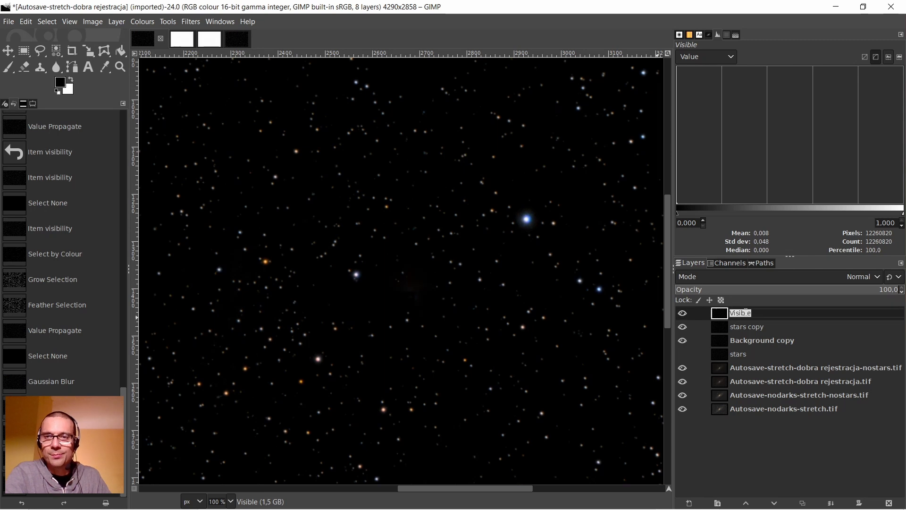
pyautogui.write('stars')
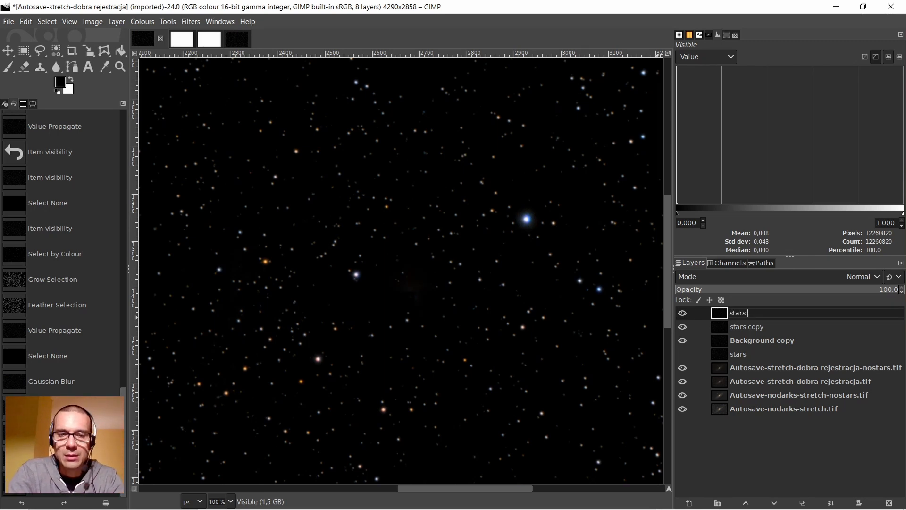
pyautogui.write(' correcte')
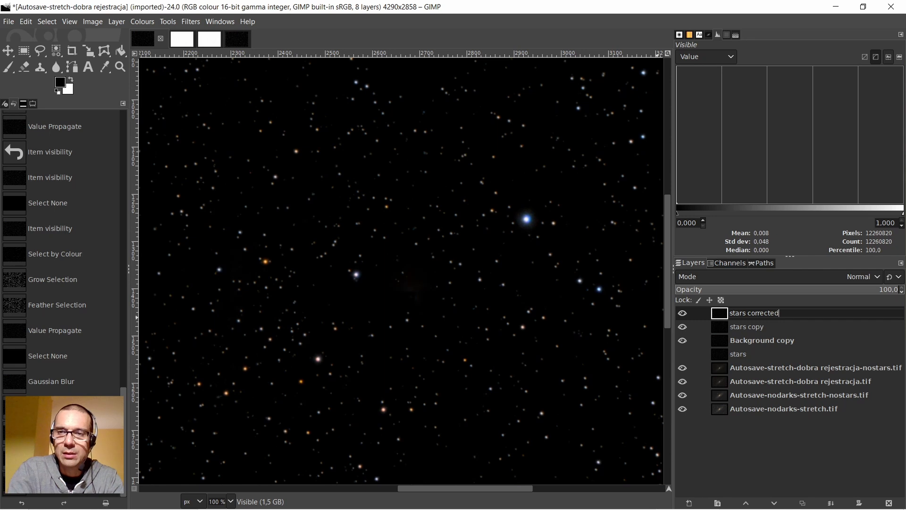
pyautogui.write('d')
pyautogui.press('Return')
# Set the blend mode of the stars copy layer back to Normal
pyautogui.click(724, 325)
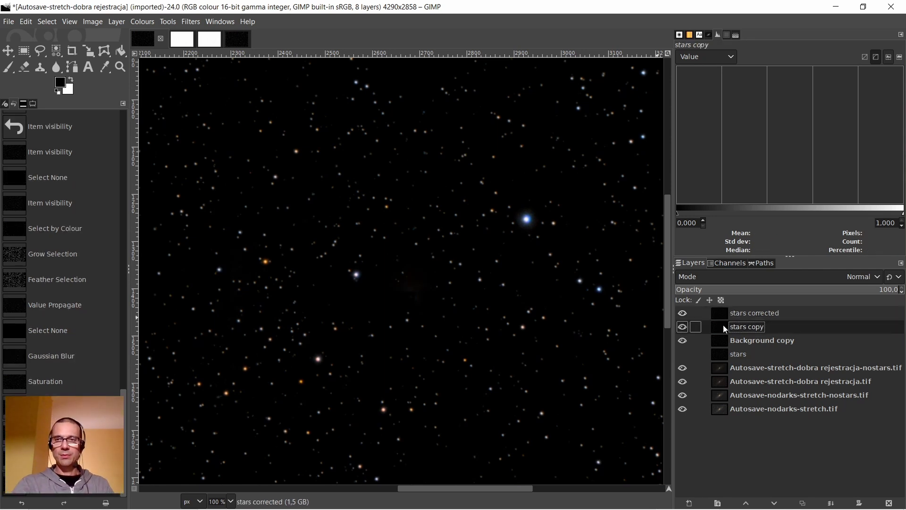
pyautogui.click(771, 276)
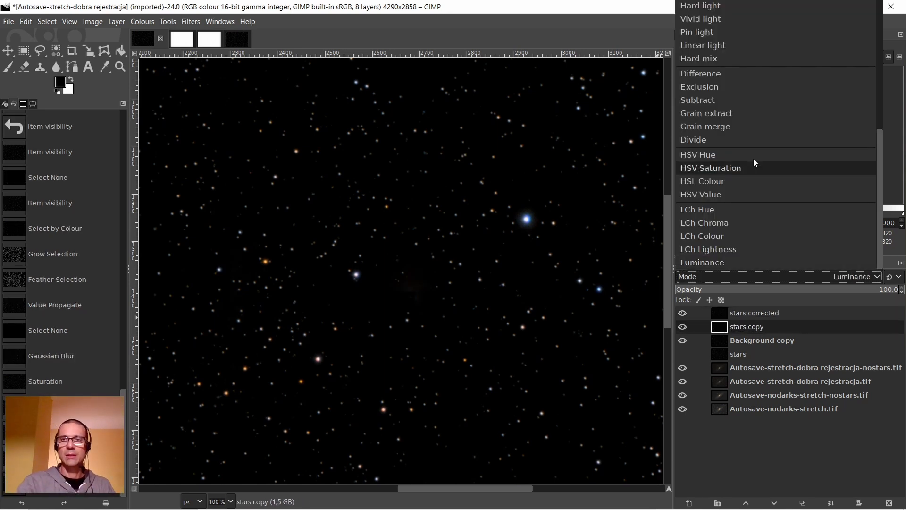
pyautogui.scroll(6, 753, 158)
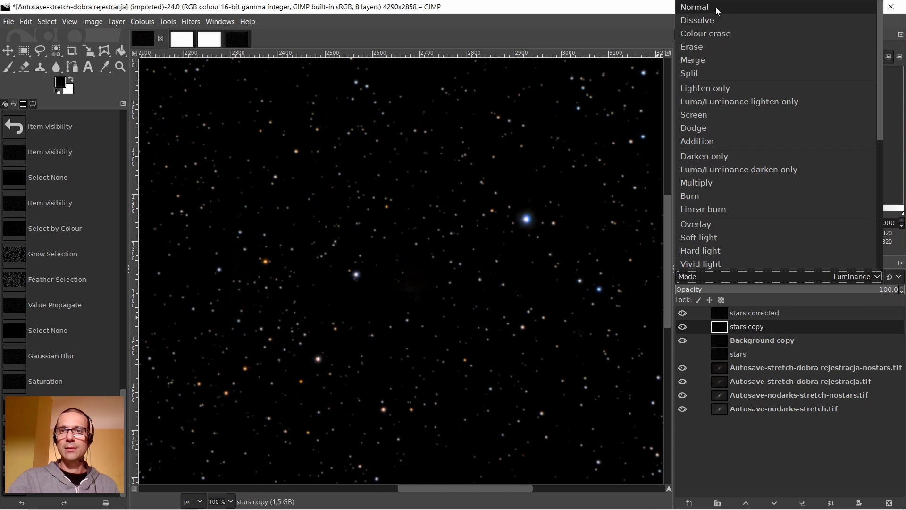
pyautogui.click(716, 7)
# Hide the stars copy and Background copy layers and show the original stars layer
pyautogui.click(683, 327)
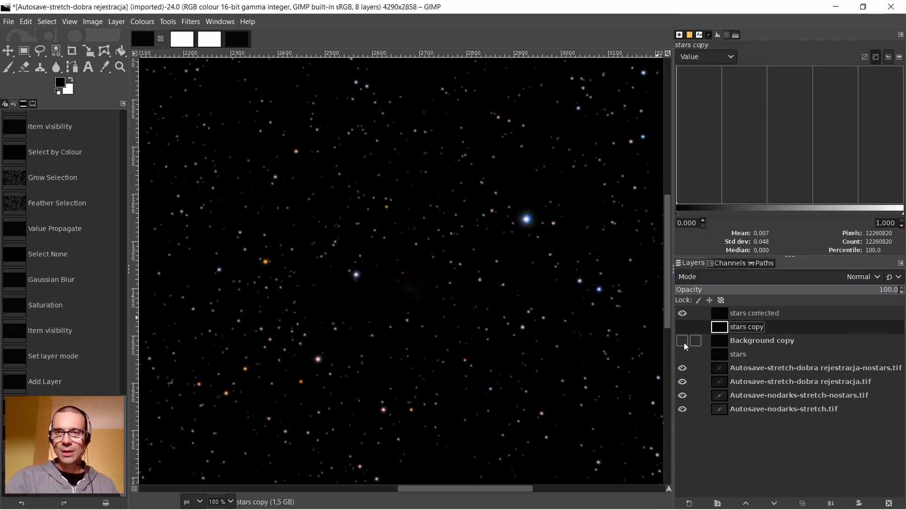
pyautogui.click(683, 340)
pyautogui.click(683, 354)
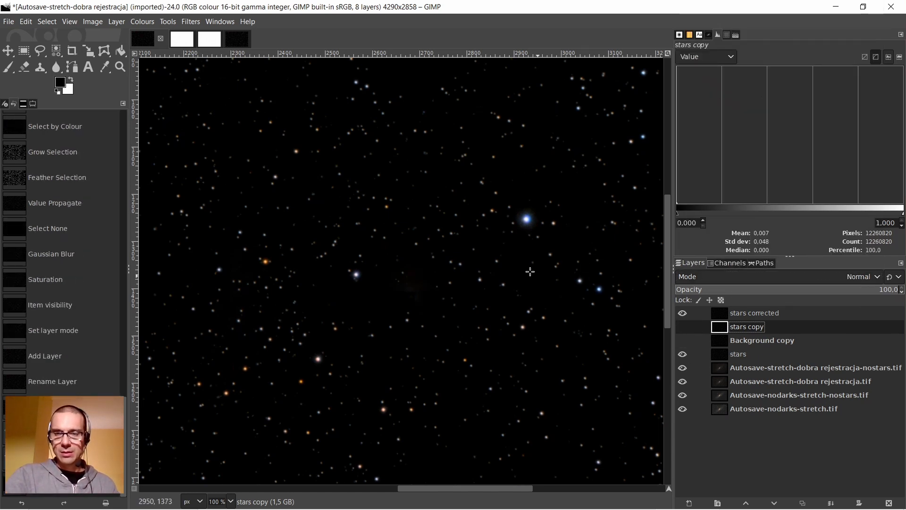
# Compare stars corrected with the original stars layer by toggling its visibility around the bright blue star and other coloured stars
pyautogui.scroll(3, 521, 260)
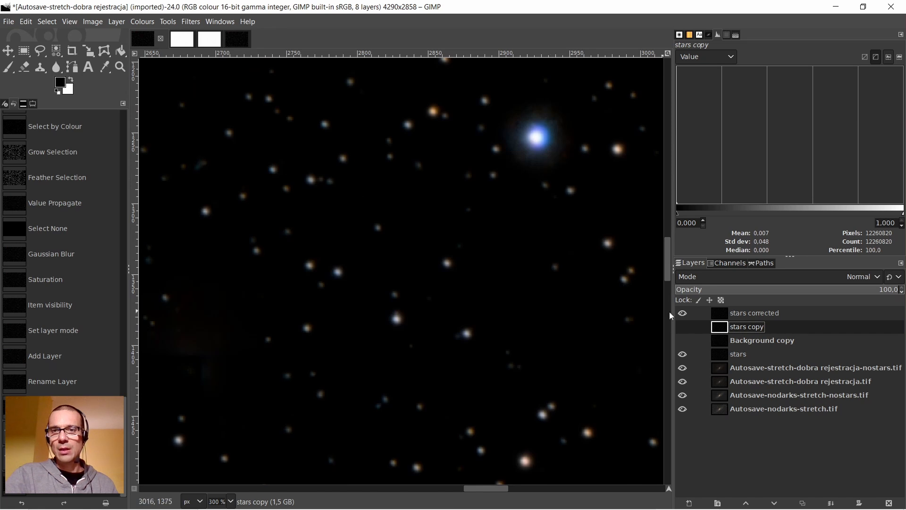
pyautogui.click(721, 311)
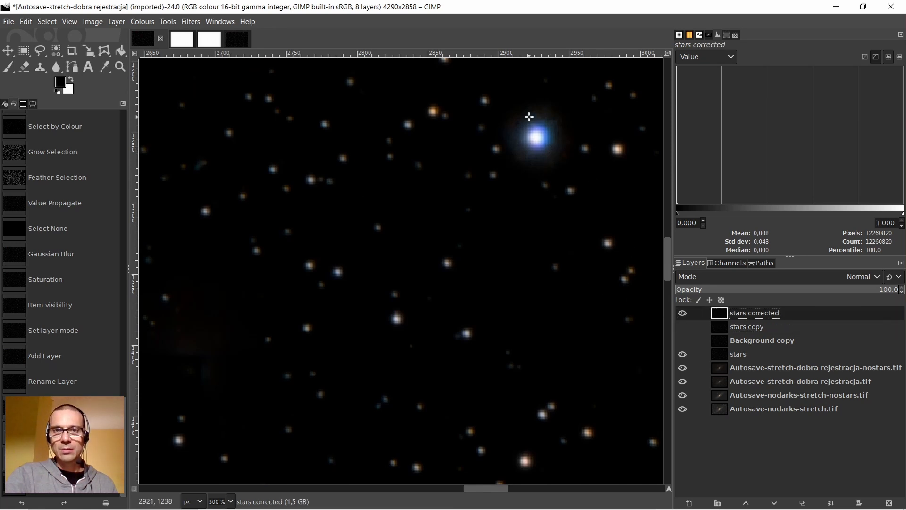
pyautogui.click(683, 314)
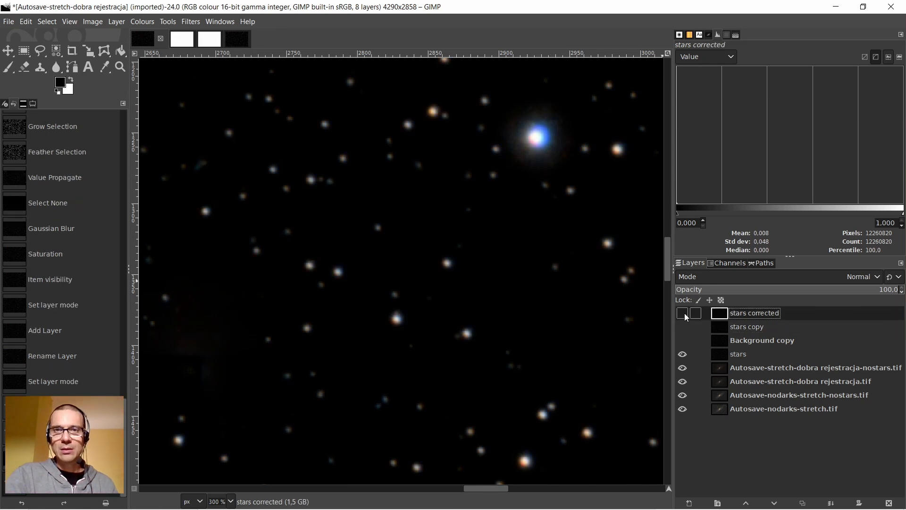
pyautogui.click(686, 317)
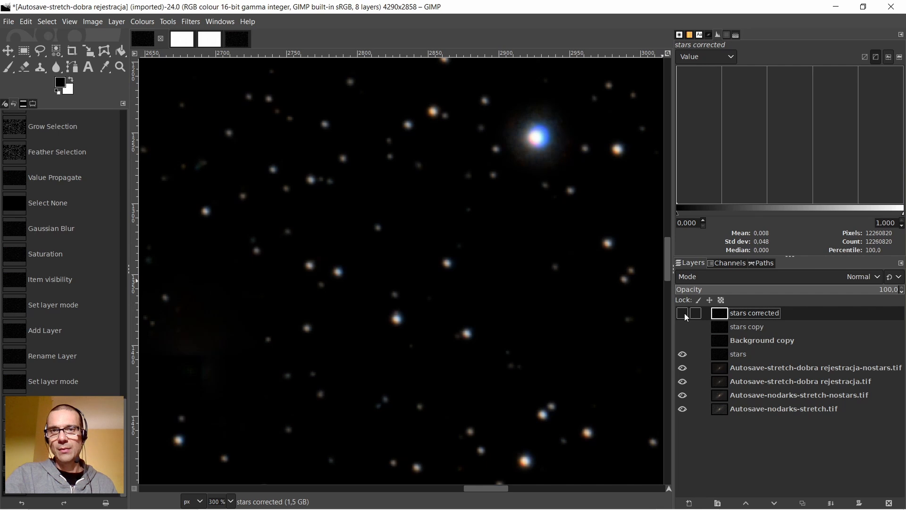
pyautogui.click(686, 316)
pyautogui.scroll(-6, 577, 250)
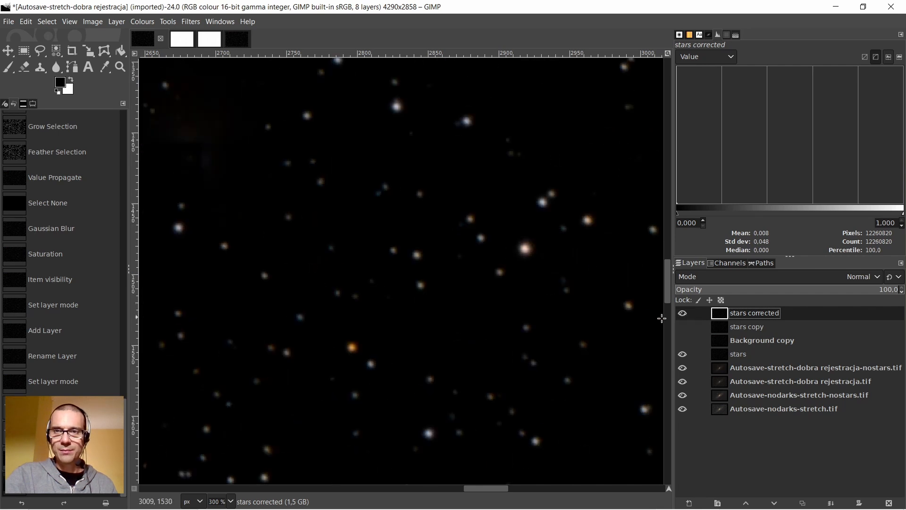
pyautogui.click(685, 315)
pyautogui.click(684, 315)
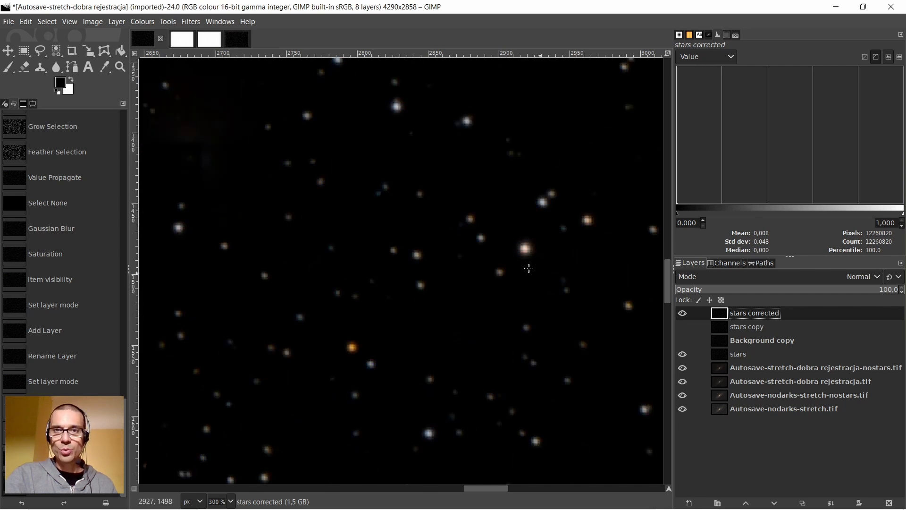
pyautogui.scroll(-3, 528, 269)
pyautogui.scroll(-8, 530, 274)
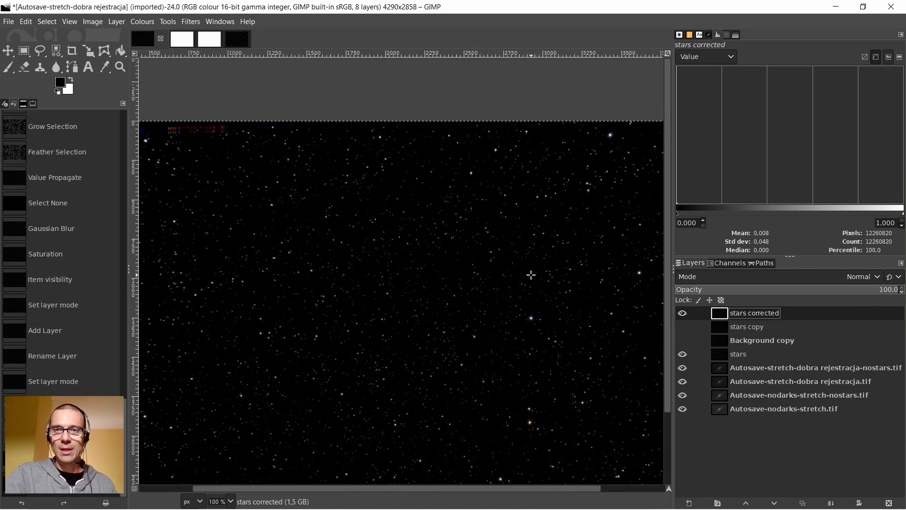
pyautogui.moveTo(563, 487); pyautogui.dragTo(643, 494)
pyautogui.scroll(1, 418, 244)
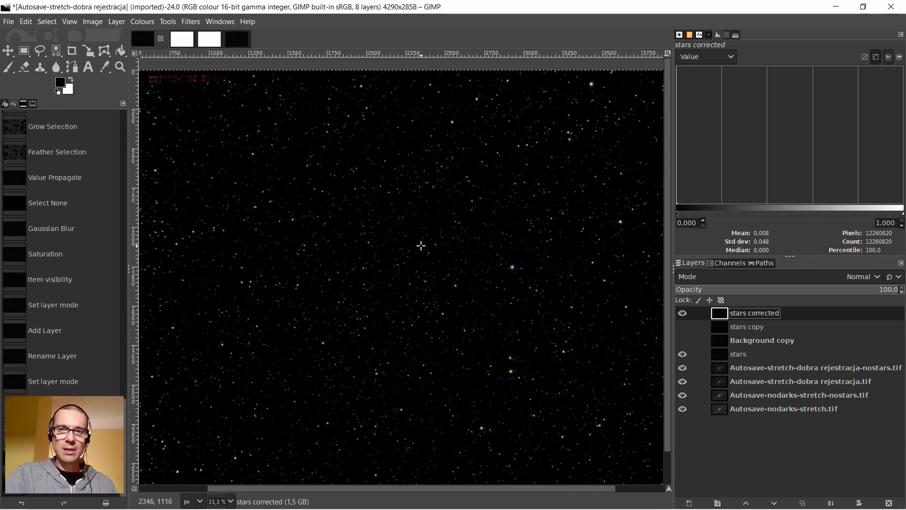
# Save the layered project as "Autosave-stretch-dobra rejestracja-v1.xcf" in the M 31-stars folder
pyautogui.click(9, 22)
pyautogui.click(28, 125)
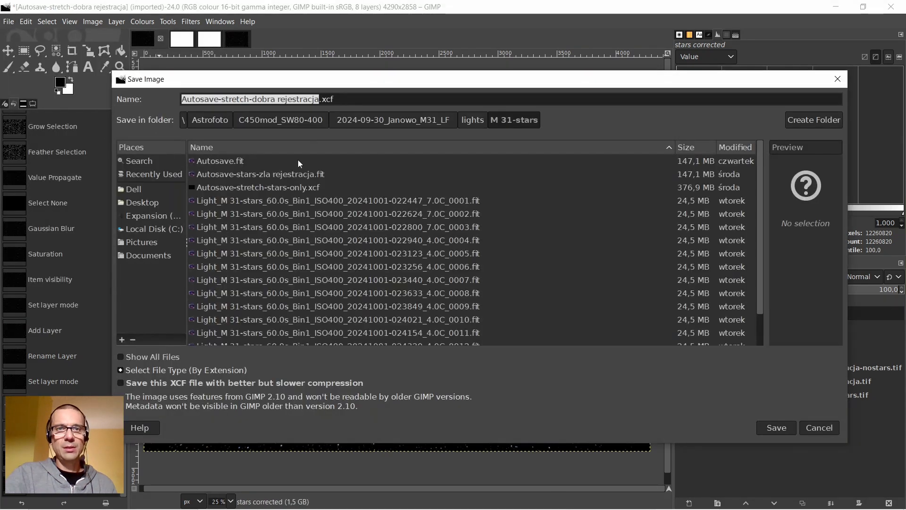
pyautogui.click(319, 99)
pyautogui.write('-v1')
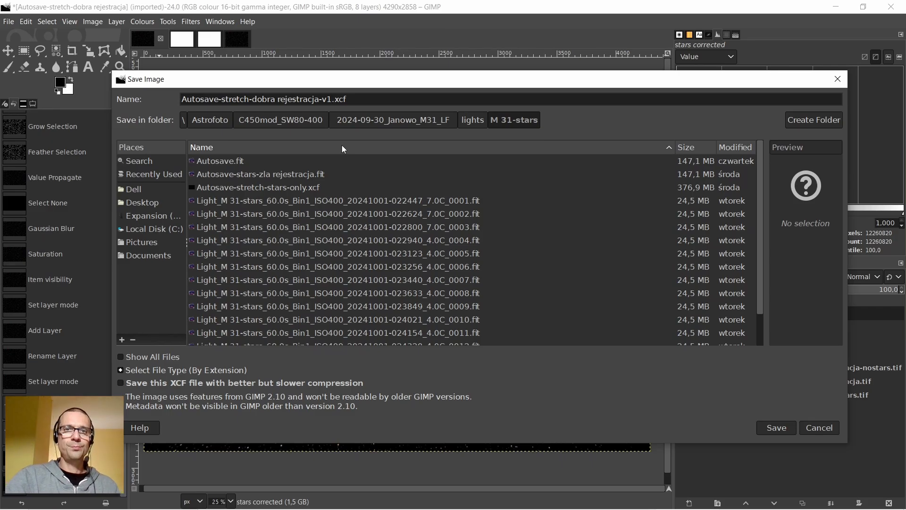
pyautogui.press('Return')
# Hide the stars, stars corrected and both Autosave-stretch-dobra rejestracja layers to expose the Autosave-nodarks-stretch-nostars.tif layer
pyautogui.scroll(1, 376, 217)
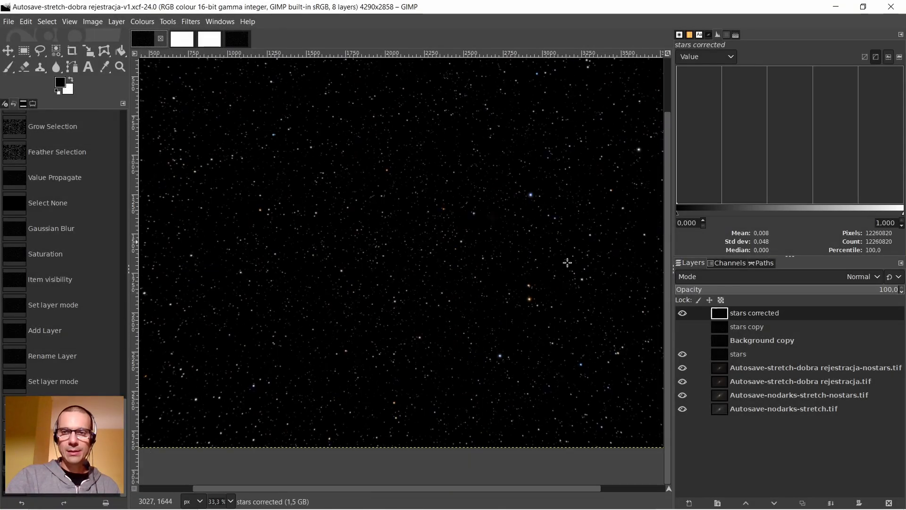
pyautogui.click(682, 355)
pyautogui.click(681, 312)
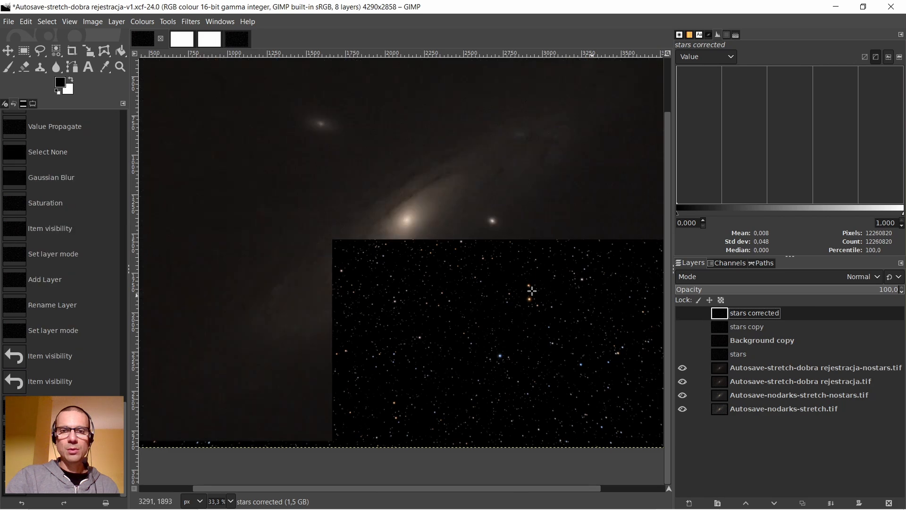
pyautogui.click(723, 368)
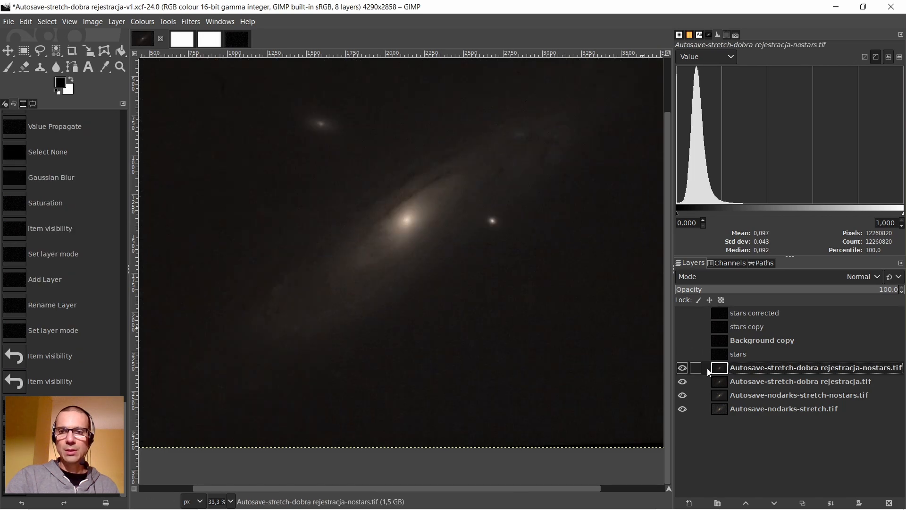
pyautogui.click(683, 368)
pyautogui.click(684, 381)
# Select the Autosave-nodarks-stretch-nostars.tif layer and examine the galaxy's core and dust lanes up close for detail and noise
pyautogui.scroll(1, 446, 193)
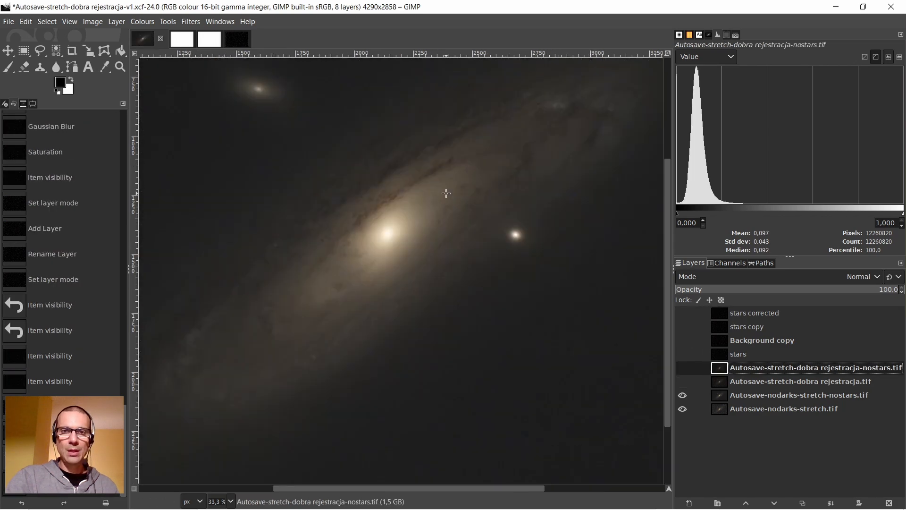
pyautogui.scroll(4, 447, 193)
pyautogui.scroll(-4, 448, 192)
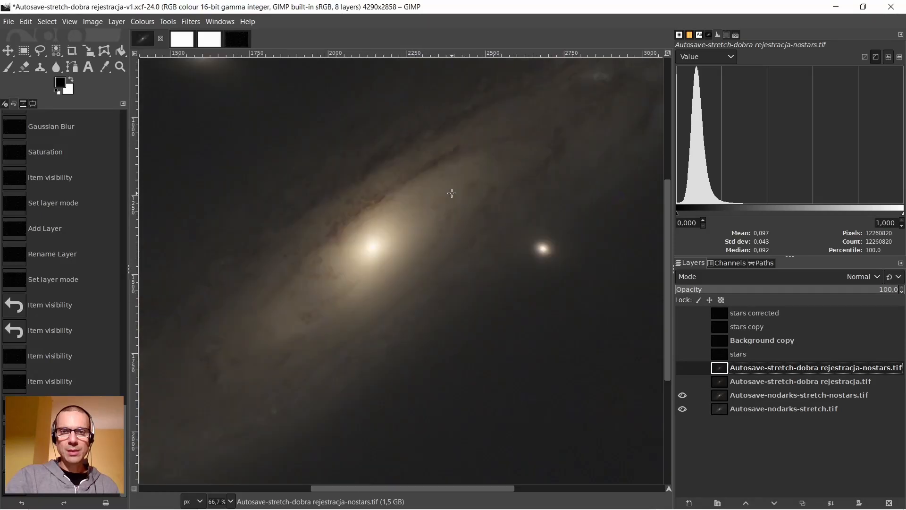
pyautogui.scroll(-1, 452, 193)
pyautogui.scroll(4, 451, 193)
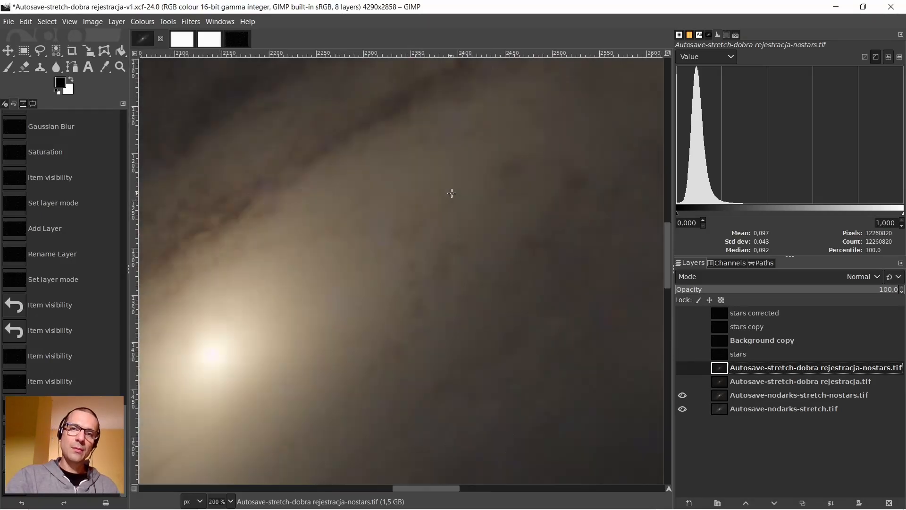
pyautogui.scroll(-4, 452, 193)
pyautogui.scroll(4, 451, 193)
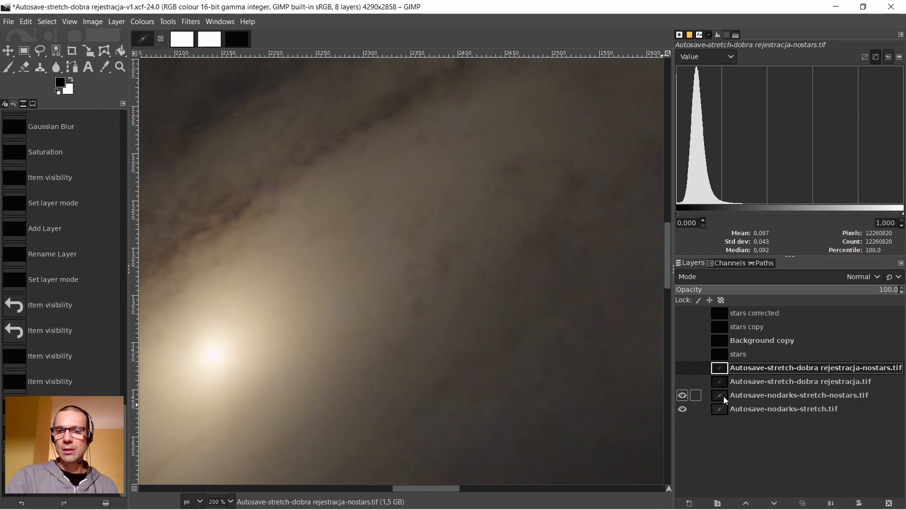
pyautogui.click(723, 395)
pyautogui.scroll(-2, 391, 258)
pyautogui.scroll(3, 391, 259)
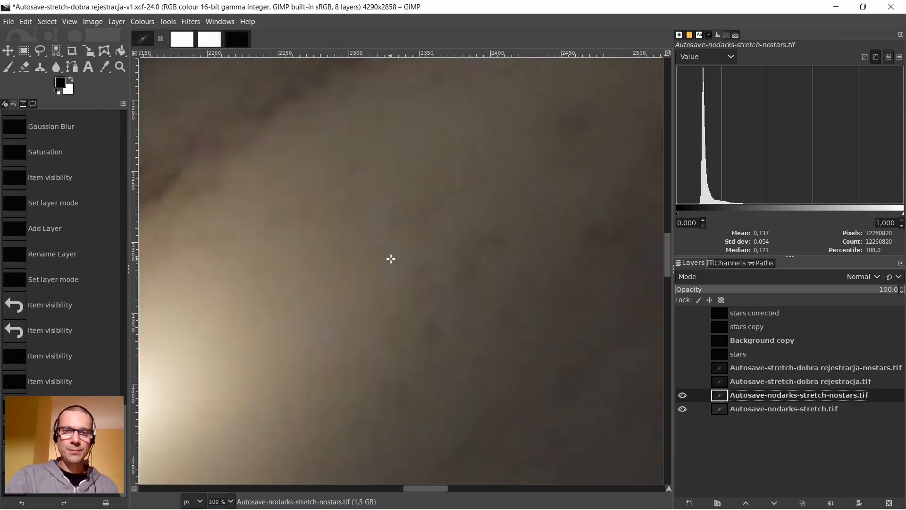
pyautogui.scroll(-2, 415, 289)
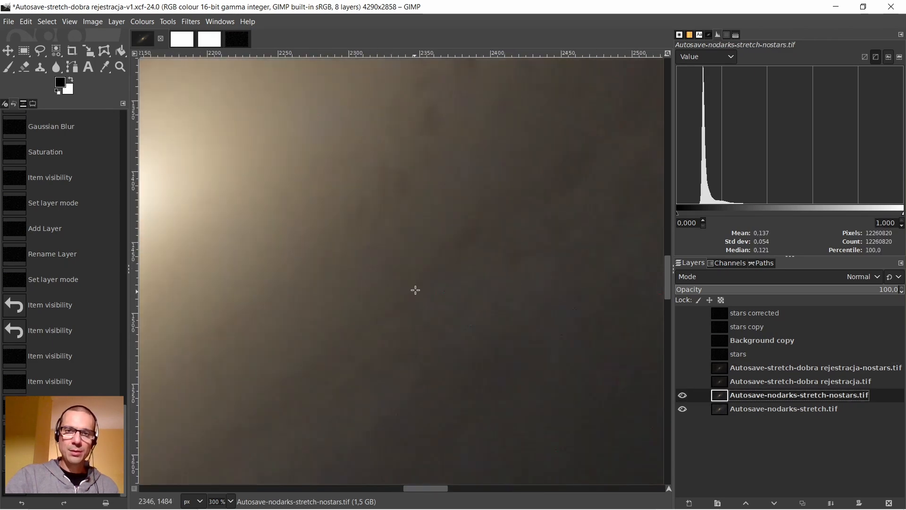
pyautogui.scroll(5, 394, 174)
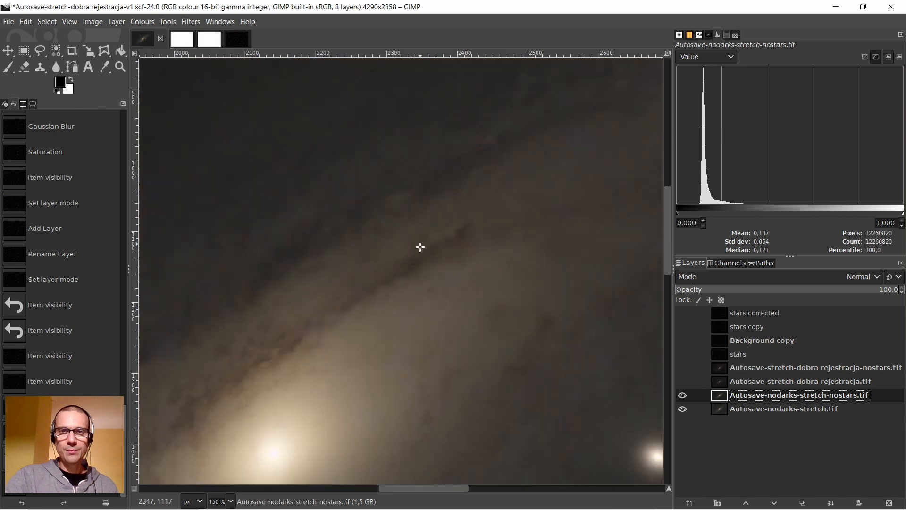
# Show the stars layer above the starless galaxy and set its blend mode to Addition
pyautogui.scroll(2, 301, 214)
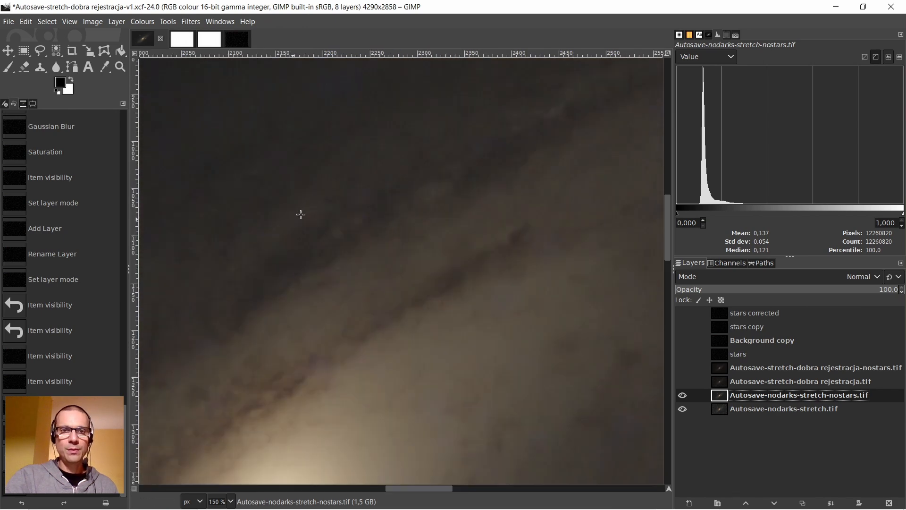
pyautogui.scroll(-3, 361, 192)
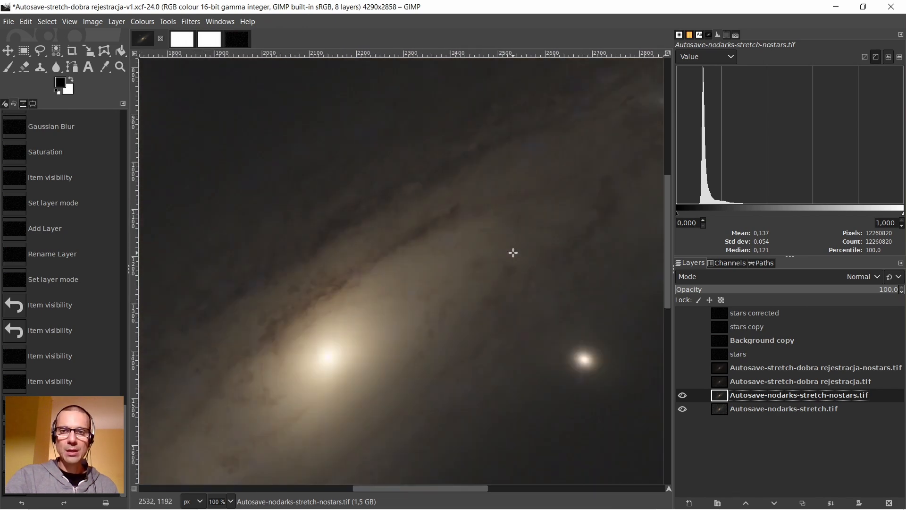
pyautogui.scroll(-7, 439, 226)
pyautogui.scroll(9, 395, 188)
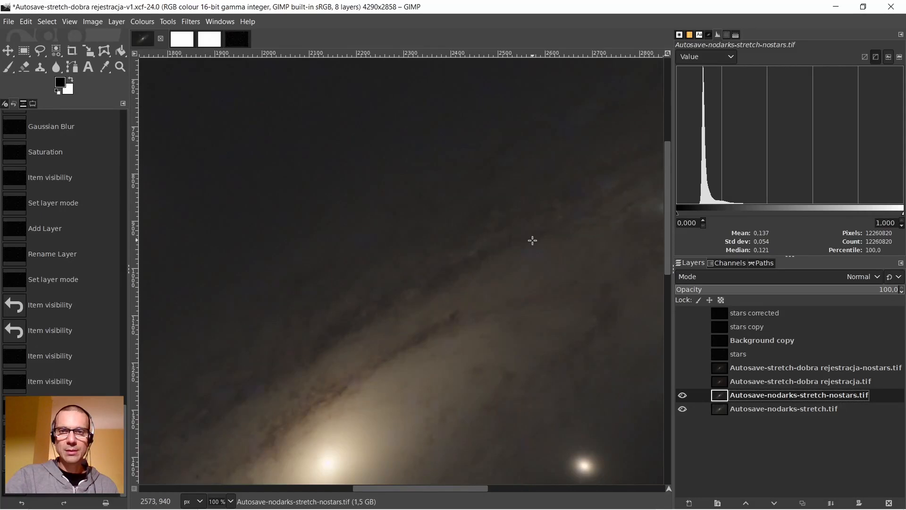
pyautogui.scroll(3, 535, 244)
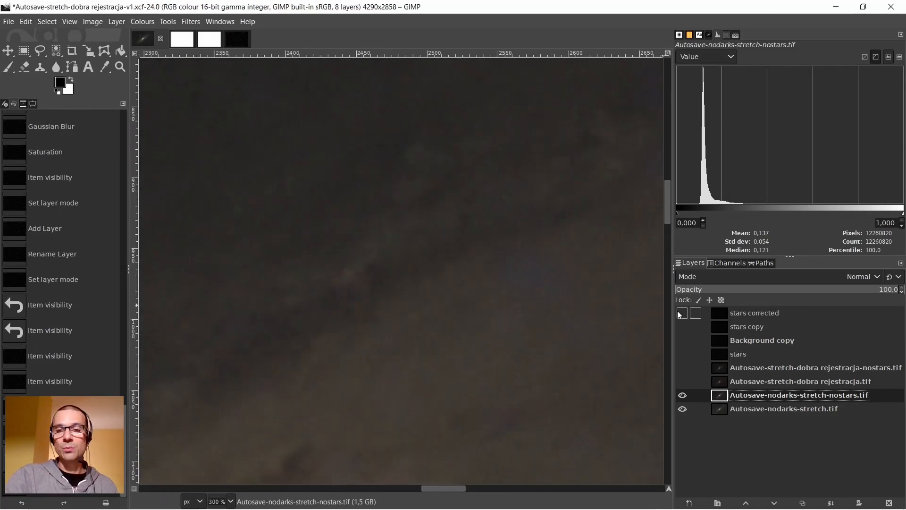
pyautogui.click(681, 354)
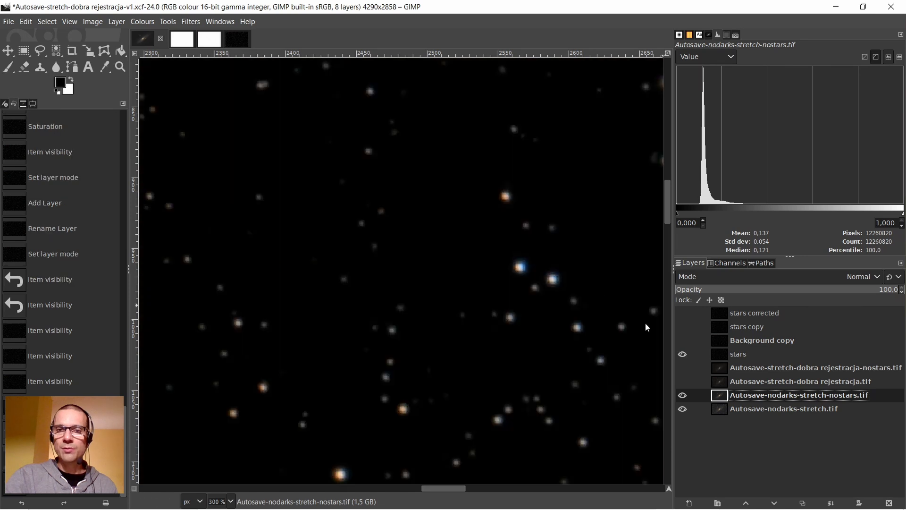
pyautogui.click(736, 354)
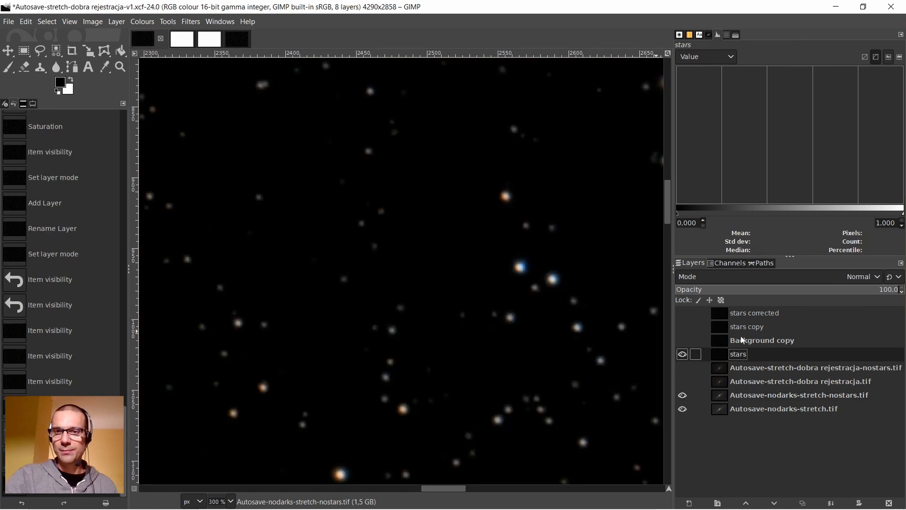
pyautogui.click(807, 277)
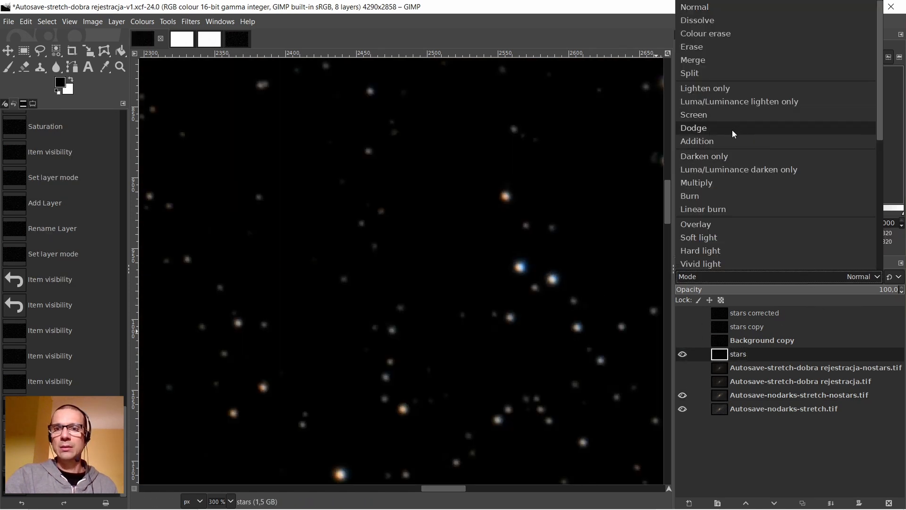
pyautogui.click(705, 142)
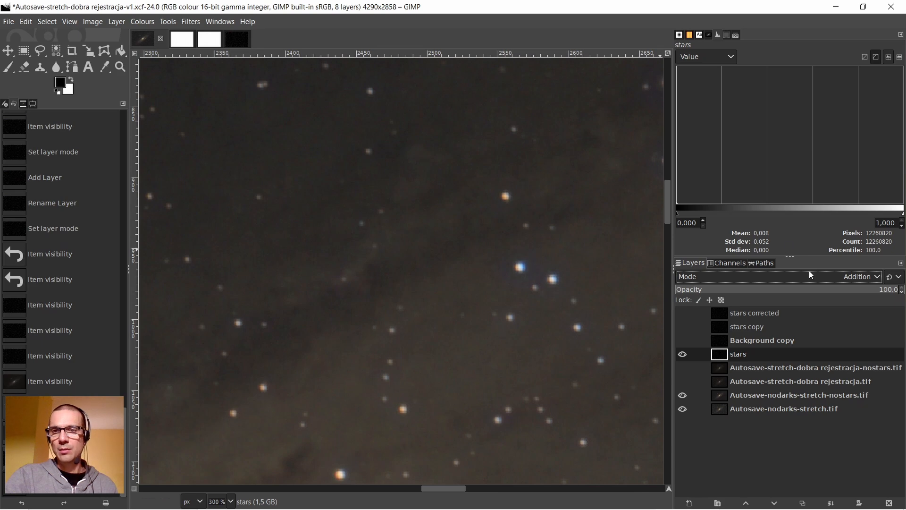
# Examine how the added stars blend with the galaxy arms and the surrounding background
pyautogui.scroll(-2, 477, 298)
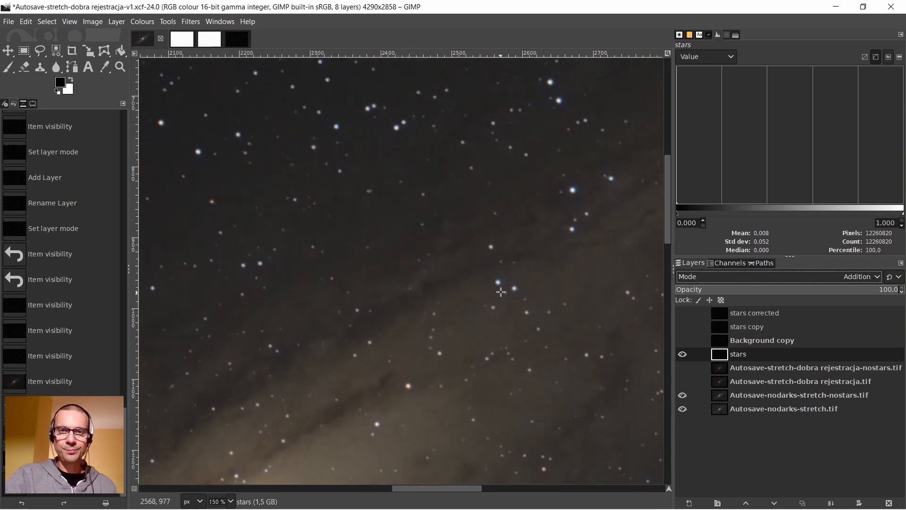
pyautogui.scroll(3, 501, 291)
pyautogui.scroll(-5, 451, 297)
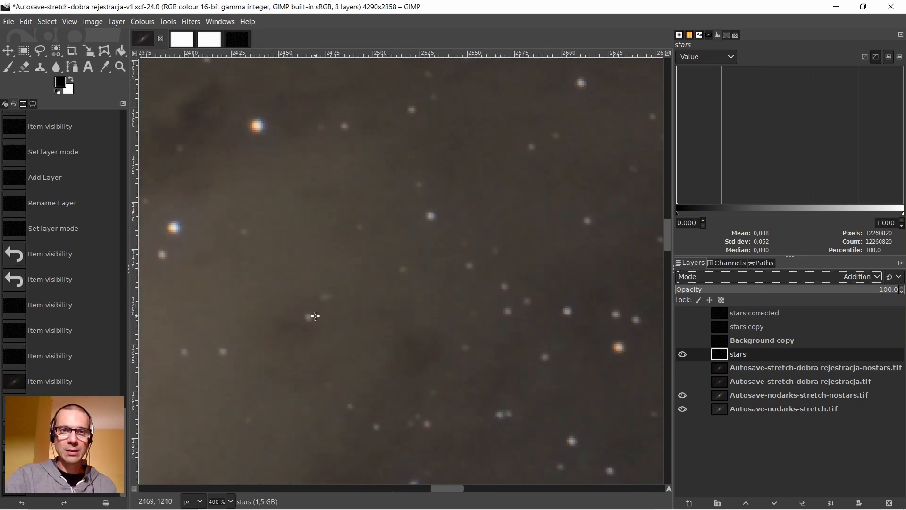
pyautogui.scroll(-3, 316, 316)
pyautogui.moveTo(430, 489); pyautogui.dragTo(309, 490)
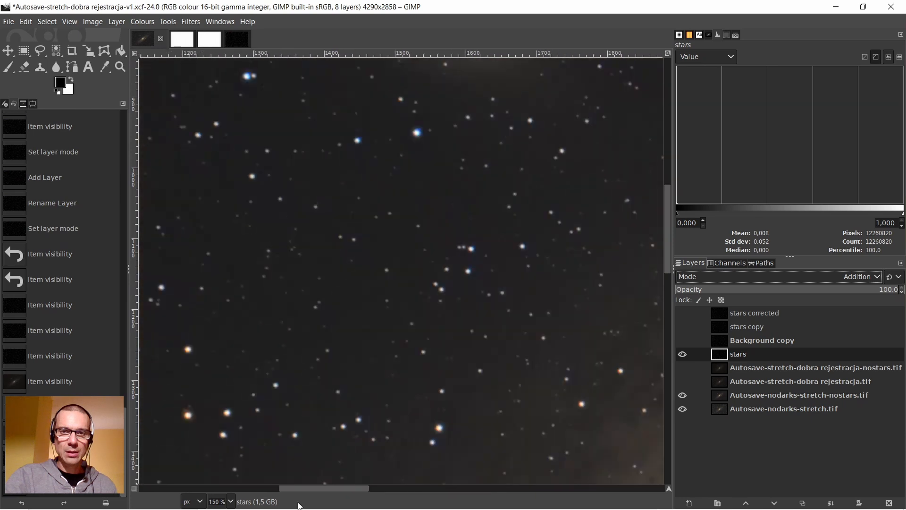
pyautogui.scroll(-4, 544, 333)
pyautogui.scroll(2, 479, 387)
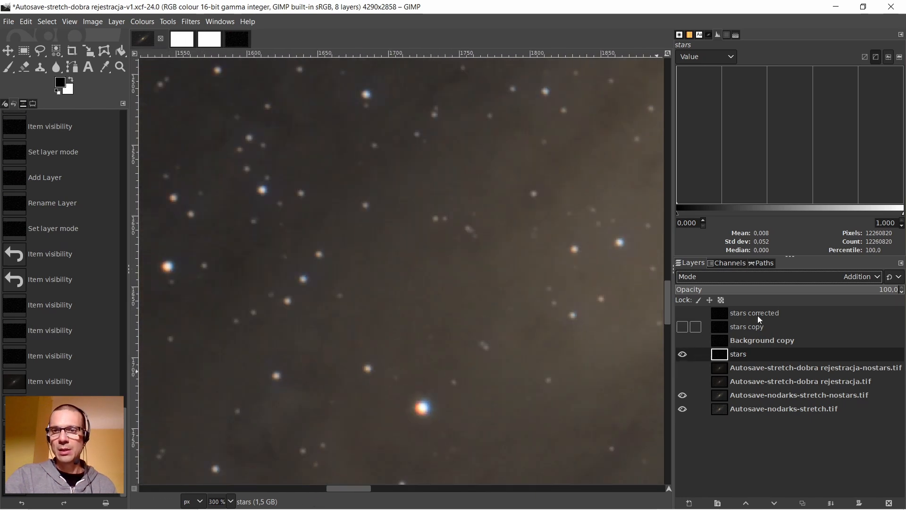
# Return the stars layer to Normal mode and hide it, with the Autosave-nodarks-stretch-nostars.tif layer selected
pyautogui.click(780, 279)
pyautogui.click(734, 4)
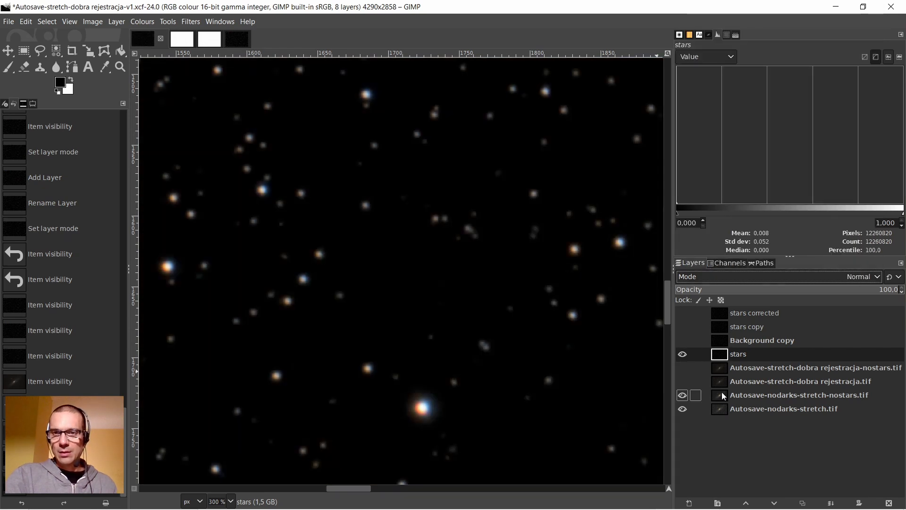
pyautogui.click(722, 395)
pyautogui.click(682, 355)
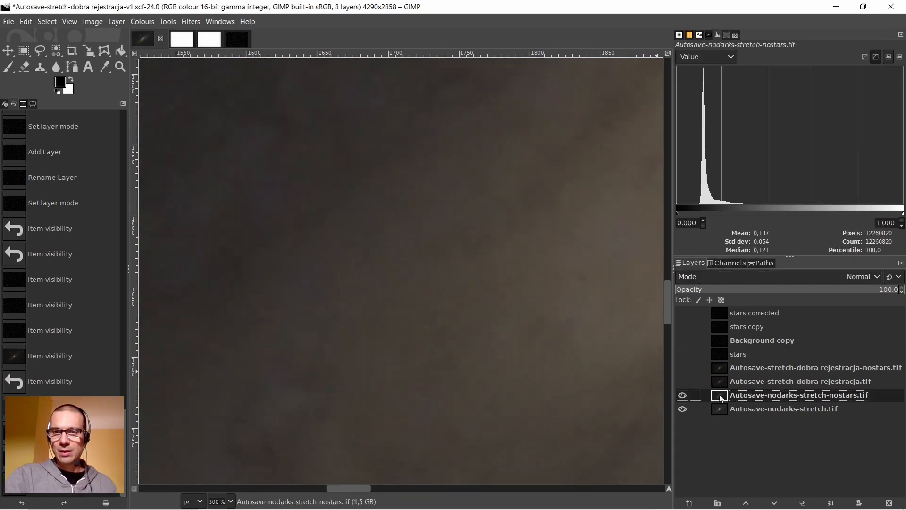
# Duplicate the Autosave-nodarks-stretch-nostars.tif layer and hide the original
pyautogui.rightClick(723, 396)
pyautogui.click(763, 127)
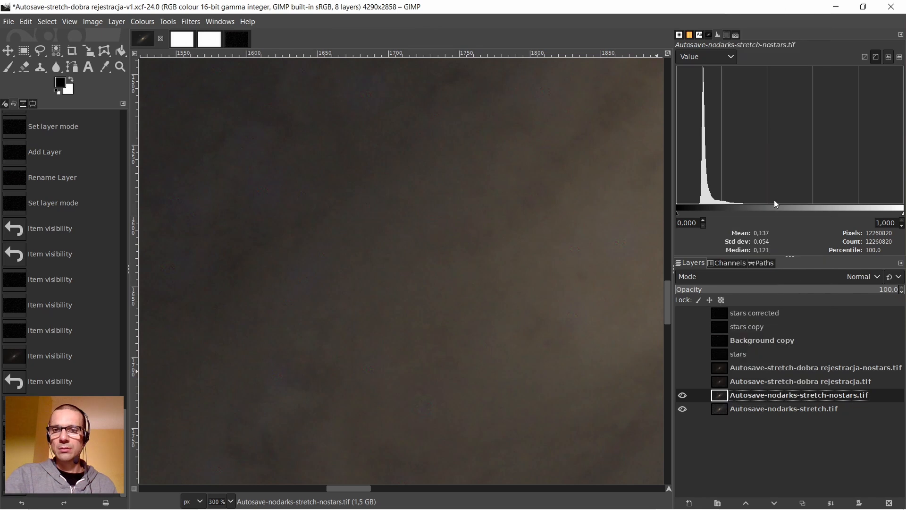
pyautogui.click(683, 409)
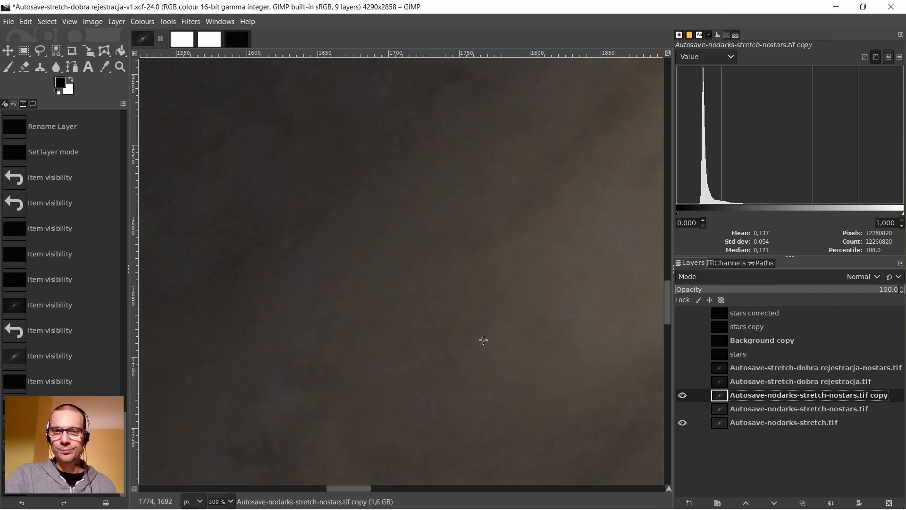
# Switch the histogram of the duplicated starless layer from Value to the RGB channel
pyautogui.press('1')
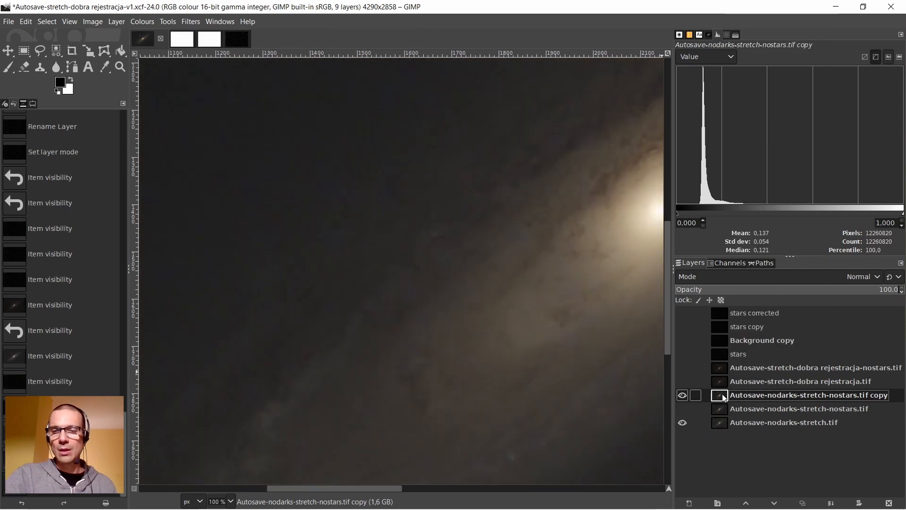
pyautogui.click(730, 57)
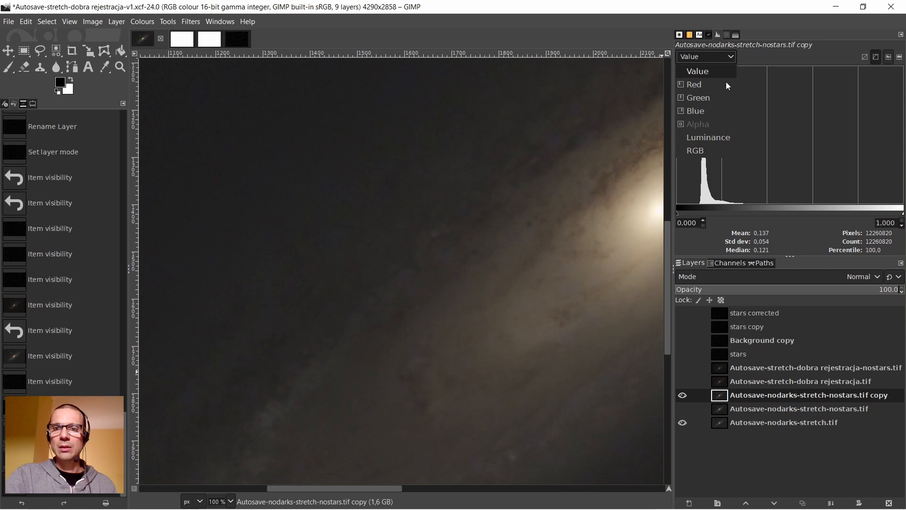
pyautogui.click(709, 151)
# Examine the overall starless galaxy and the dust lanes in its upper arm on the duplicated layer
pyautogui.hotkey('shift', '2')
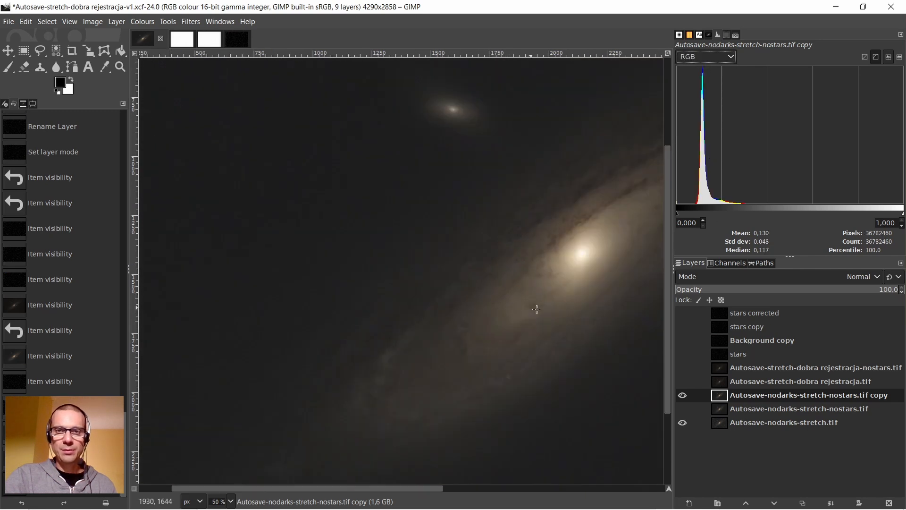
pyautogui.scroll(-3, 474, 447)
pyautogui.moveTo(425, 490); pyautogui.dragTo(523, 488)
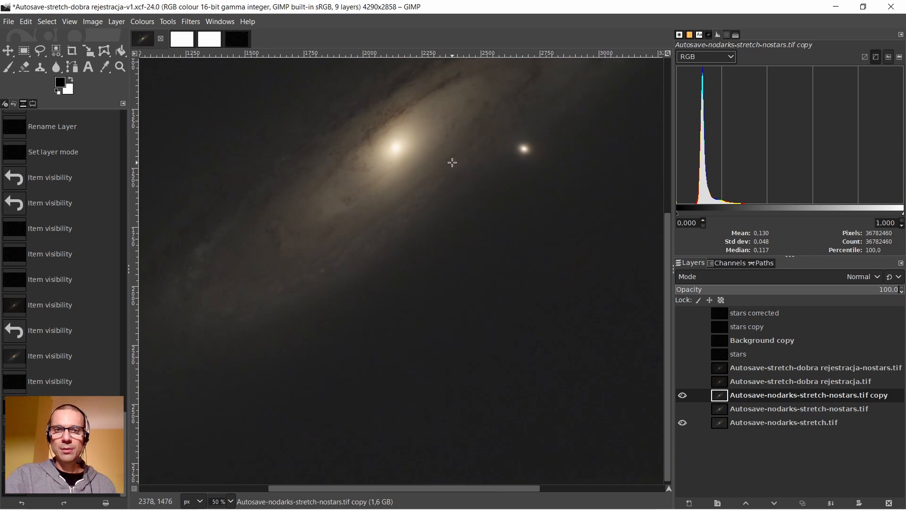
pyautogui.moveTo(496, 134); pyautogui.dragTo(504, 133)
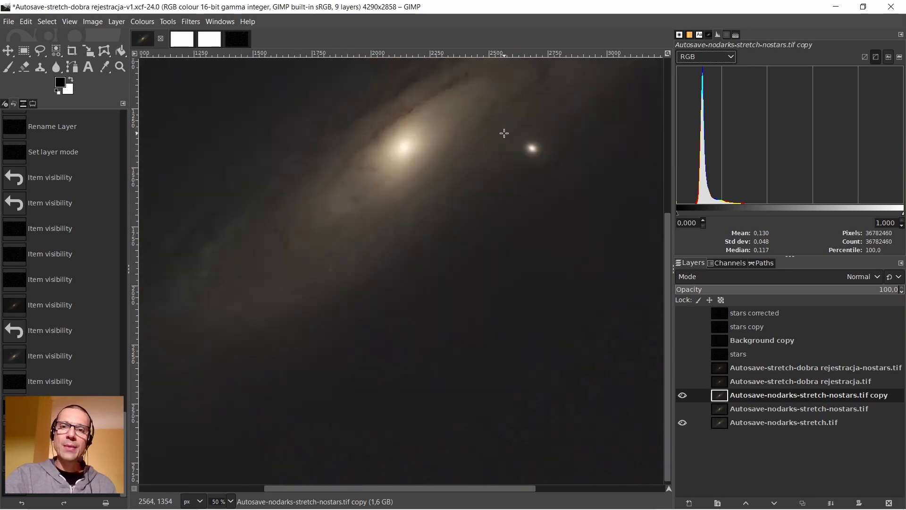
pyautogui.scroll(5, 550, 196)
pyautogui.keyDown('ctrl'); pyautogui.scroll(3, 560, 236); pyautogui.keyUp('ctrl')
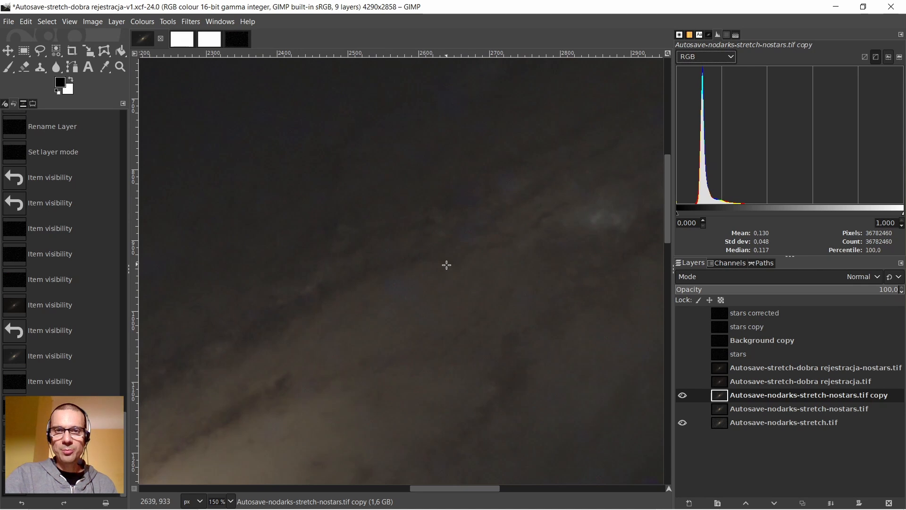
pyautogui.scroll(-3, 477, 230)
pyautogui.scroll(-3, 482, 232)
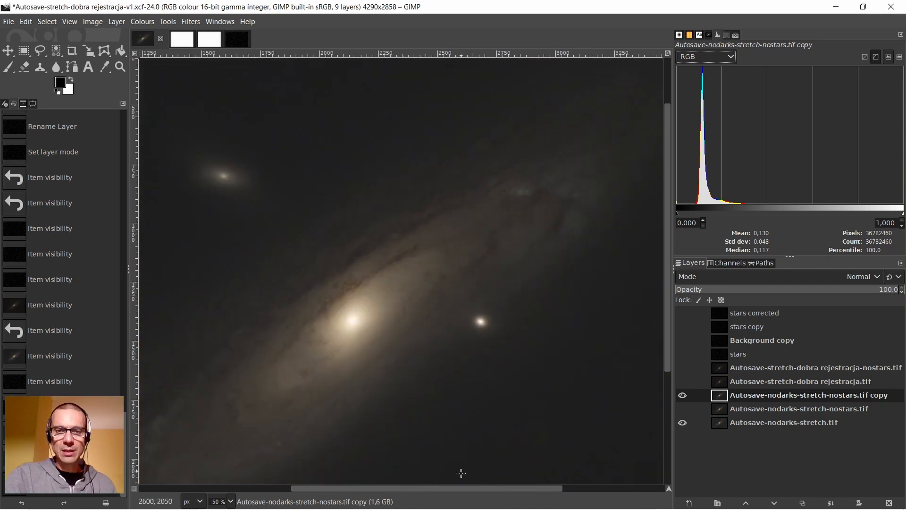
pyautogui.hscroll(-4, 458, 486)
pyautogui.scroll(-3, 415, 296)
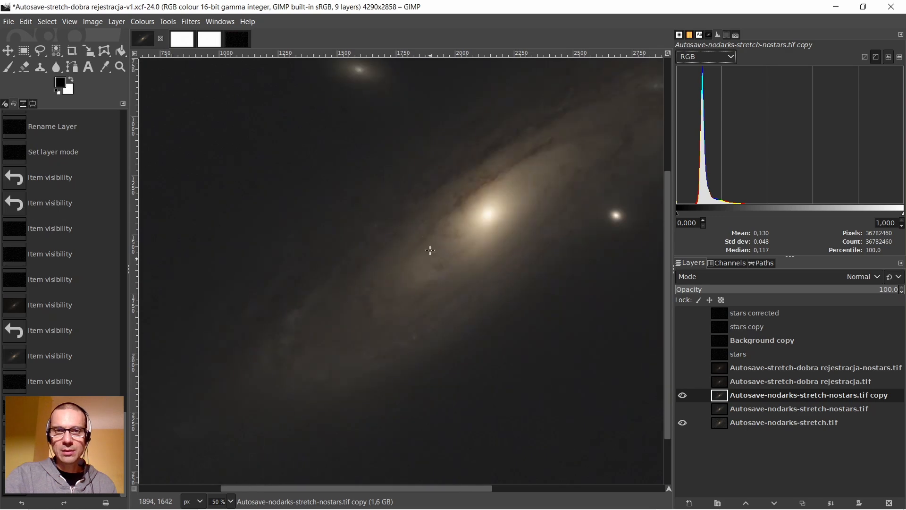
# Examine the dust detail around the galaxy's bright core and lower arm, comparing close-up and overall views
pyautogui.scroll(2, 428, 217)
pyautogui.scroll(2, 429, 217)
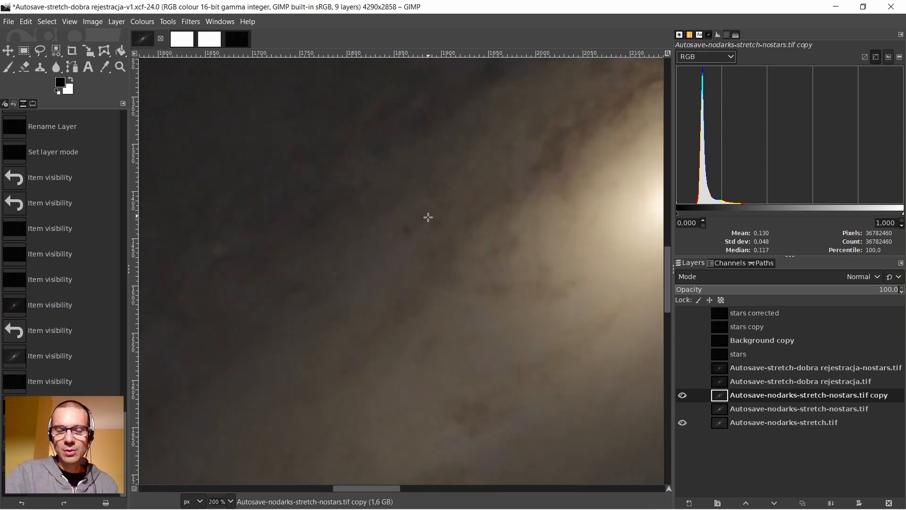
pyautogui.scroll(-4, 428, 217)
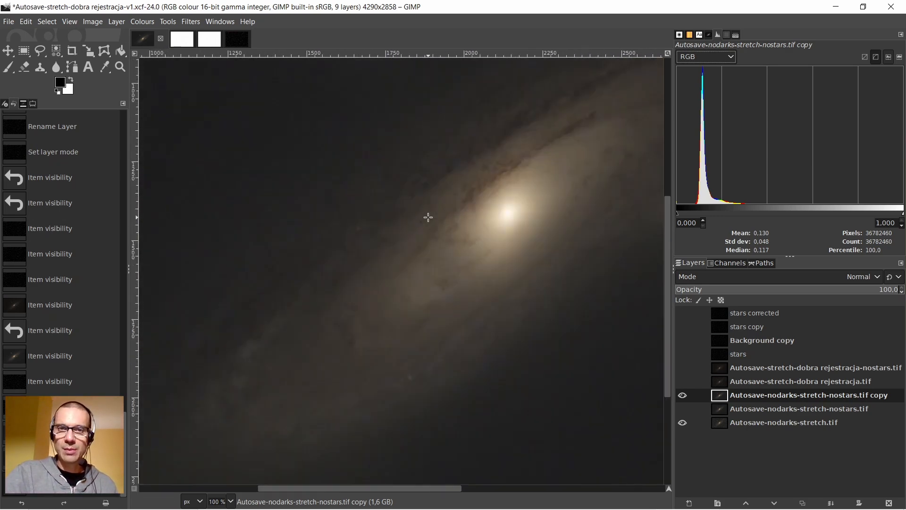
pyautogui.scroll(4, 481, 198)
pyautogui.scroll(-4, 455, 196)
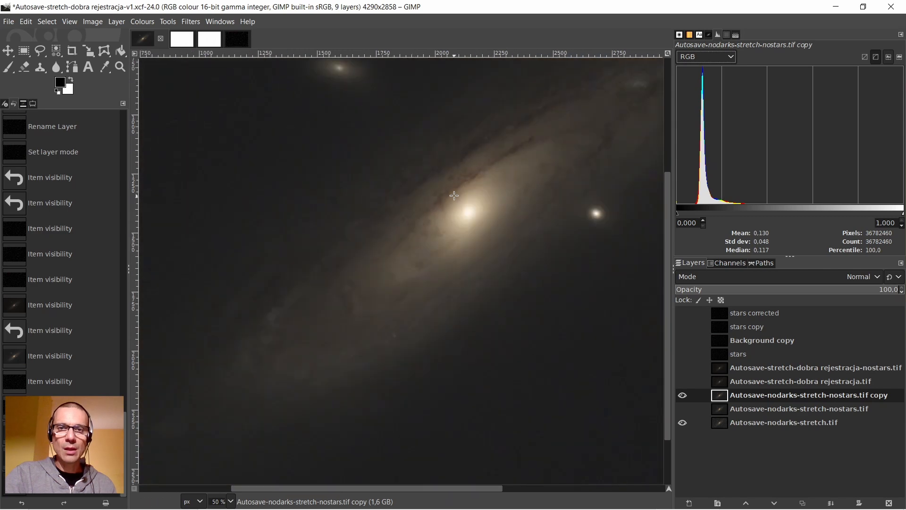
pyautogui.scroll(3, 454, 195)
pyautogui.scroll(2, 446, 195)
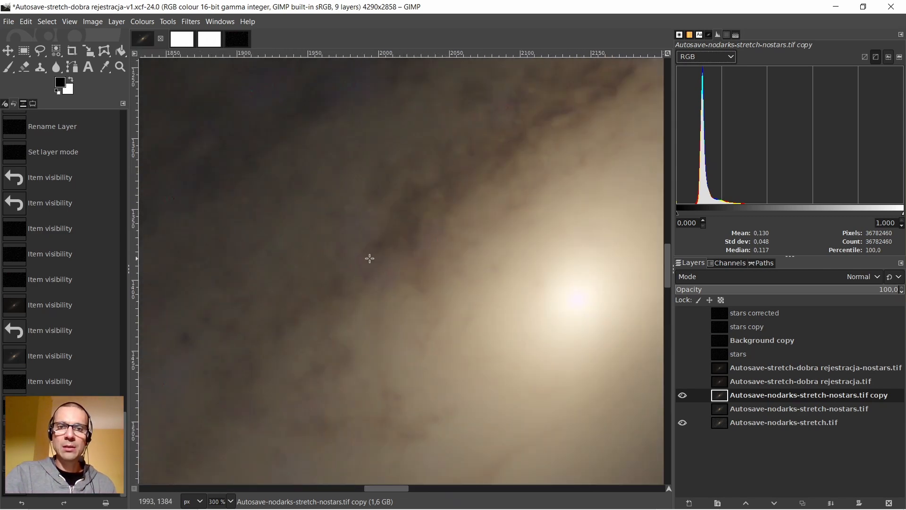
pyautogui.scroll(-3, 351, 287)
pyautogui.scroll(-3, 333, 343)
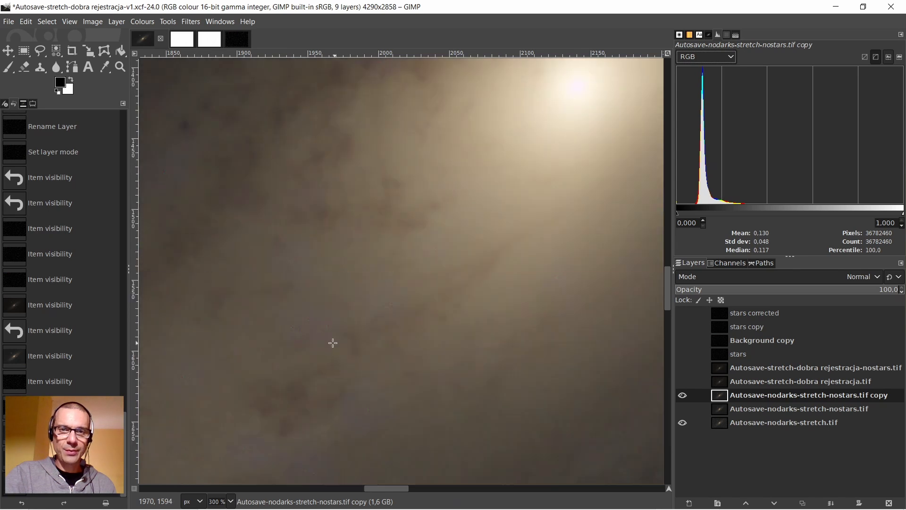
pyautogui.scroll(-2, 322, 336)
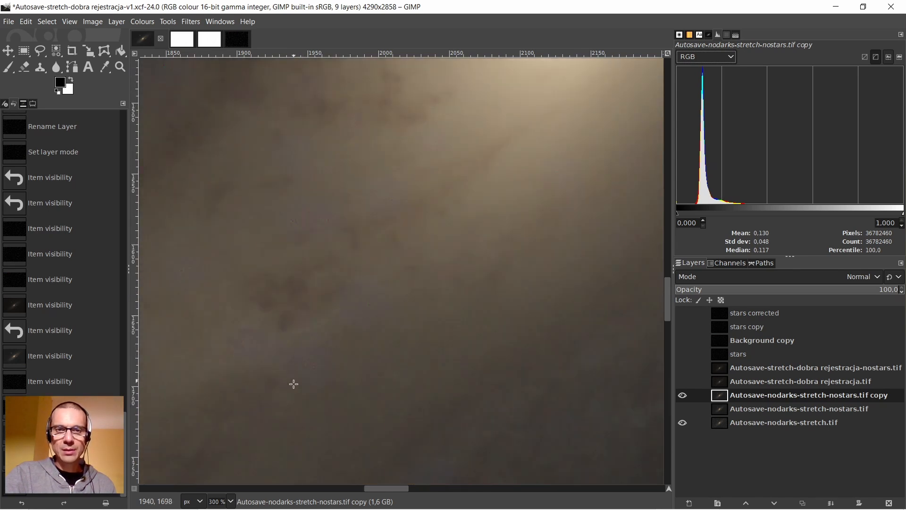
pyautogui.scroll(-3, 381, 330)
pyautogui.scroll(-3, 431, 284)
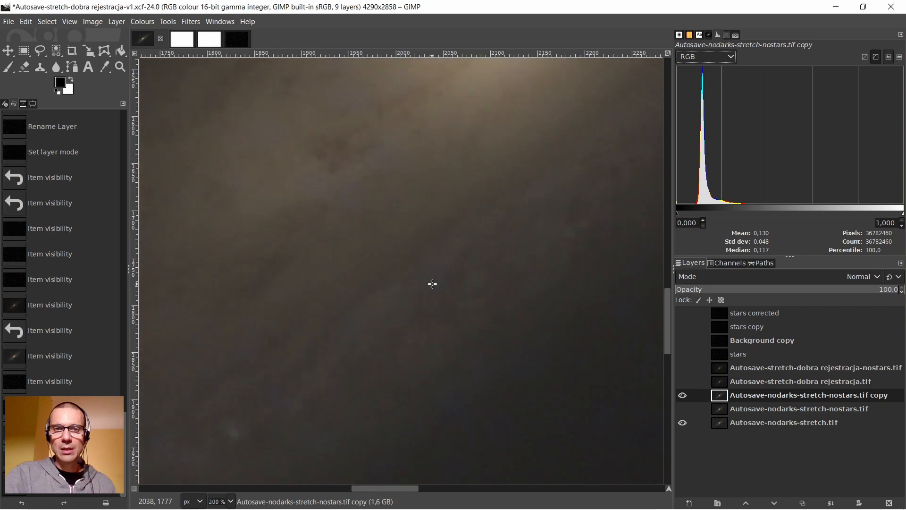
pyautogui.scroll(2, 431, 205)
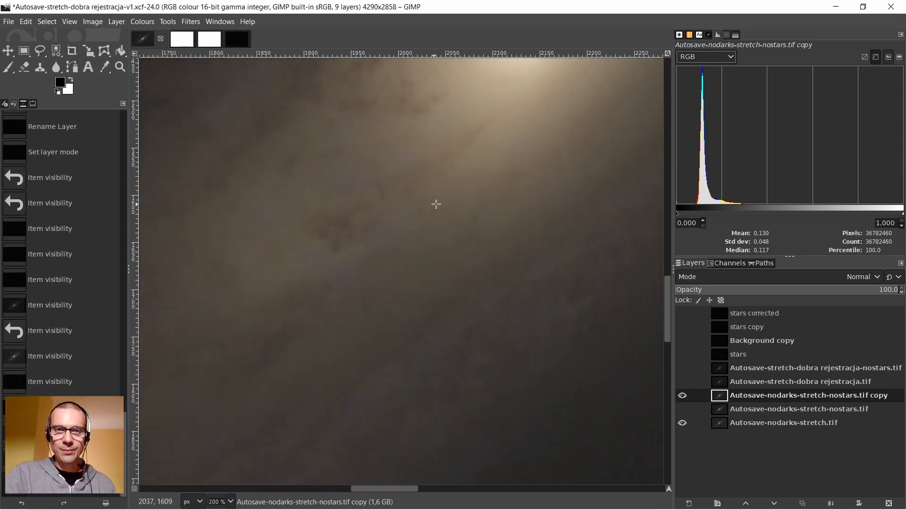
pyautogui.scroll(-4, 436, 204)
pyautogui.scroll(2, 452, 185)
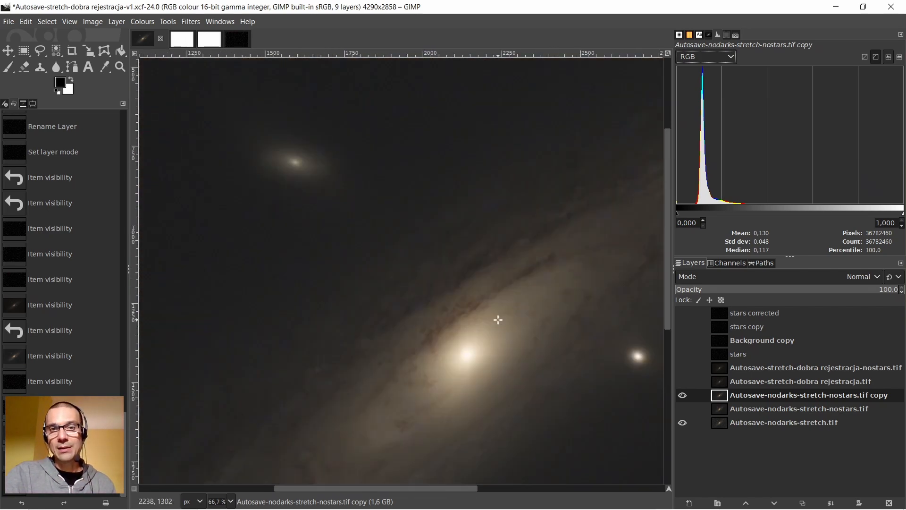
pyautogui.scroll(-1, 498, 319)
pyautogui.scroll(-3, 505, 324)
pyautogui.scroll(3, 510, 326)
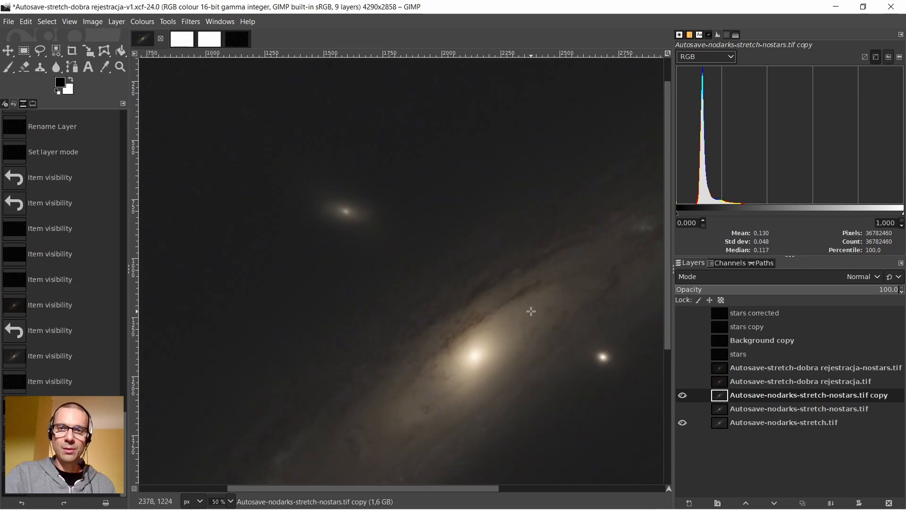
pyautogui.scroll(-3, 538, 317)
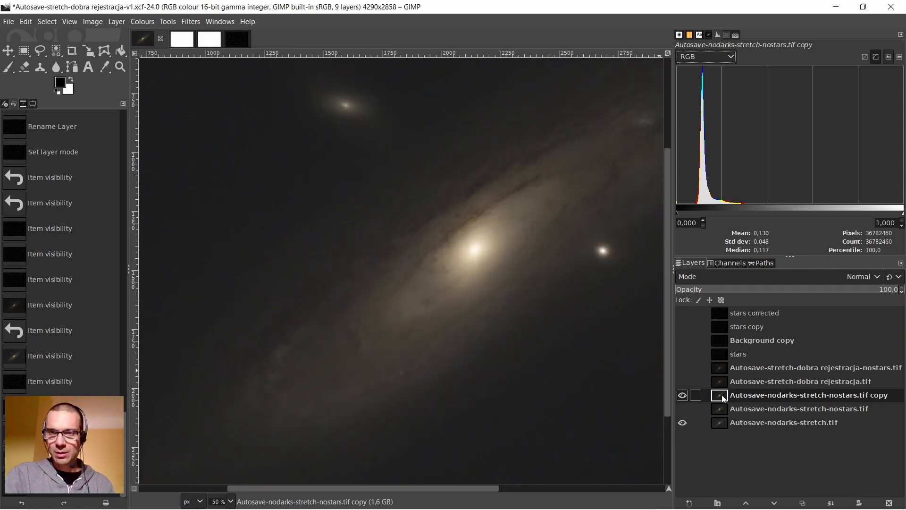
# Adjust the Levels of the Autosave-nodarks-stretch-nostars.tif copy layer, setting the low input to 8.08 and gamma to 1.46
pyautogui.rightClick(386, 191)
pyautogui.moveTo(422, 289)
pyautogui.click(488, 248)
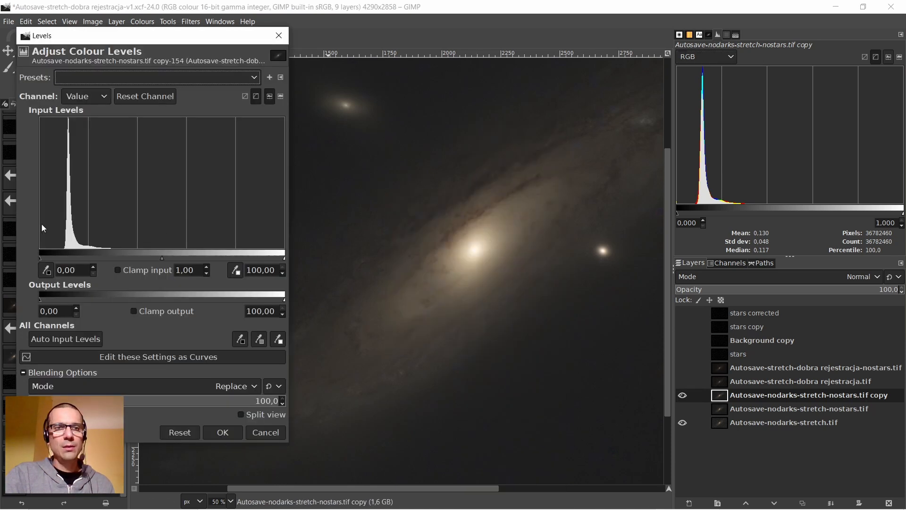
pyautogui.moveTo(49, 259); pyautogui.dragTo(53, 260)
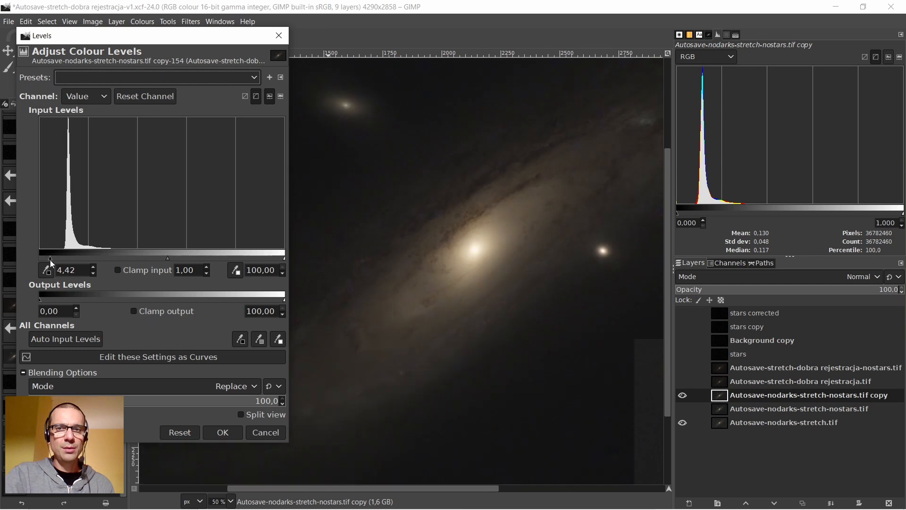
pyautogui.moveTo(166, 260); pyautogui.dragTo(147, 258)
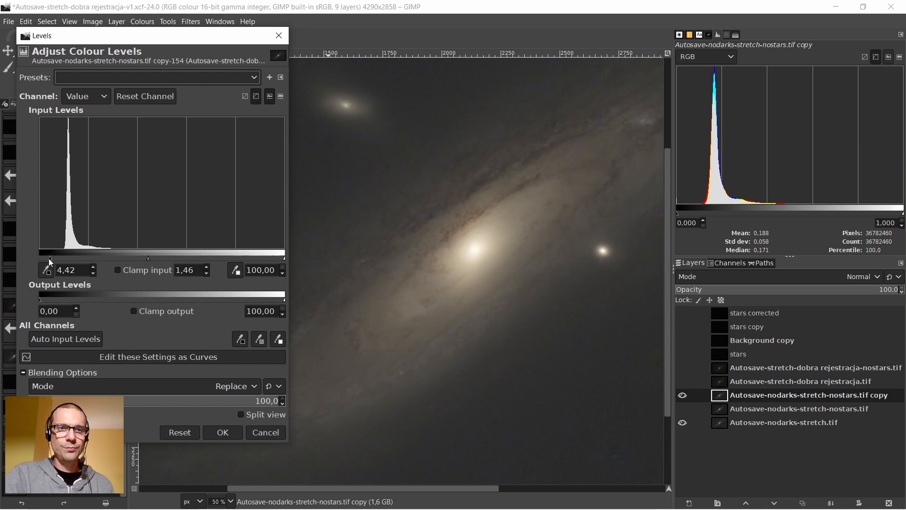
pyautogui.moveTo(58, 259); pyautogui.dragTo(59, 259)
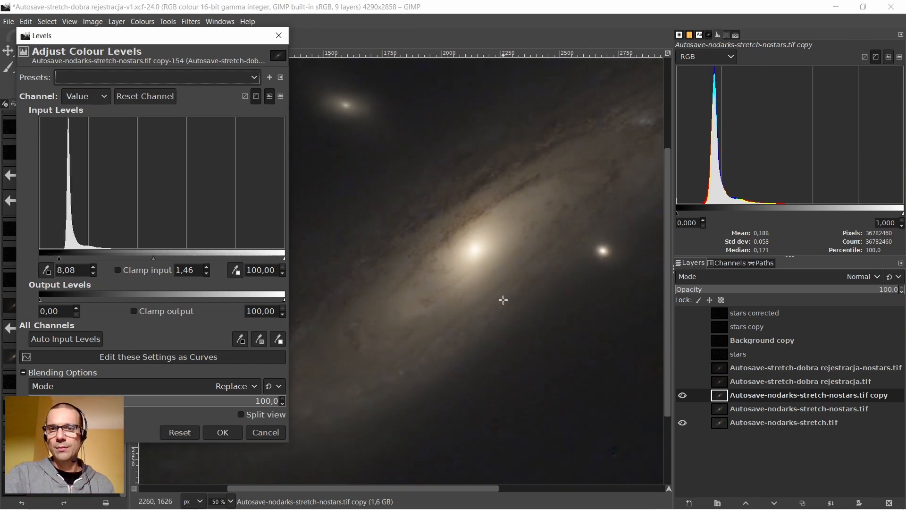
pyautogui.click(220, 431)
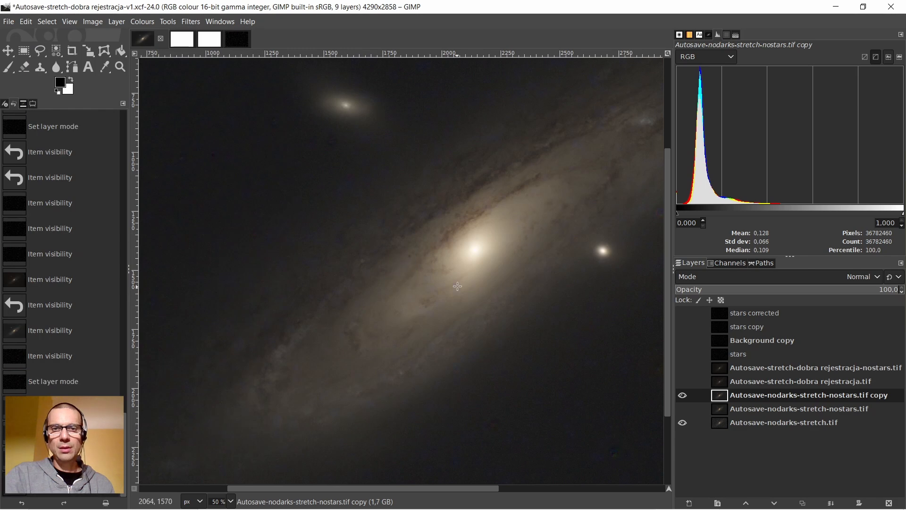
pyautogui.rightClick(437, 126)
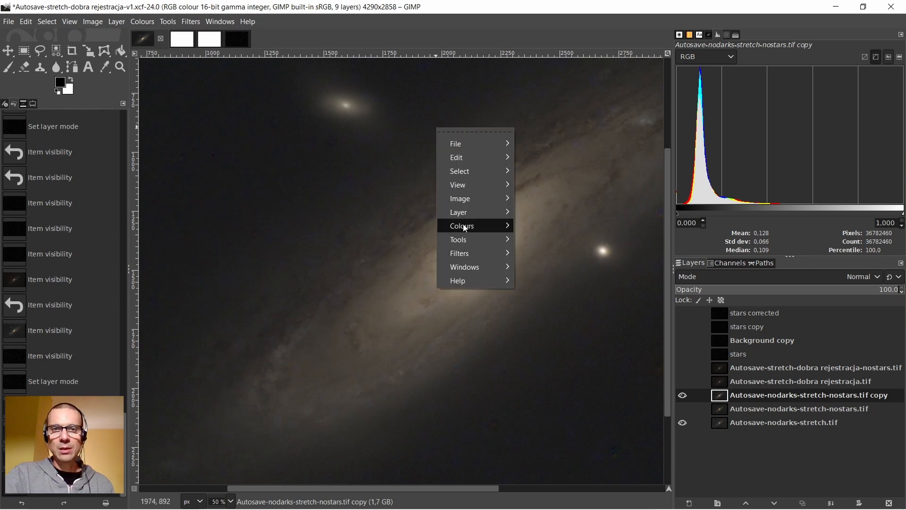
pyautogui.moveTo(474, 226)
pyautogui.click(546, 192)
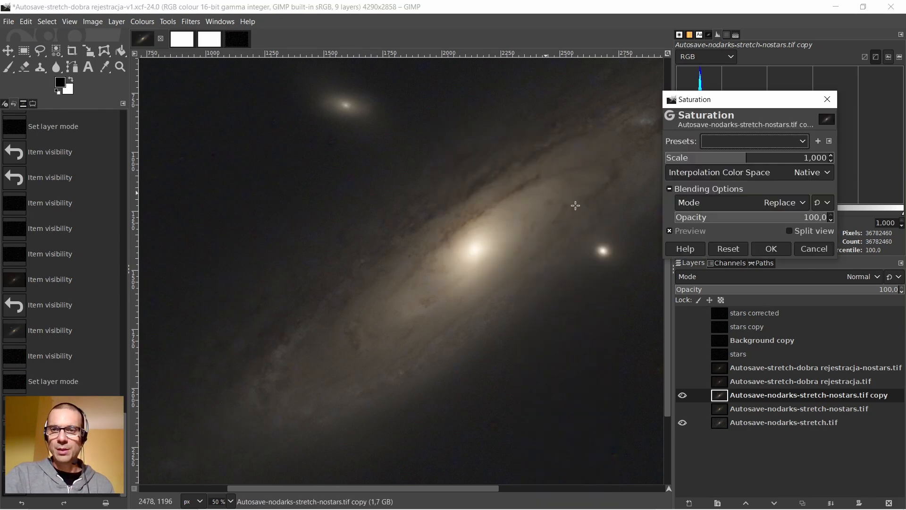
pyautogui.click(813, 249)
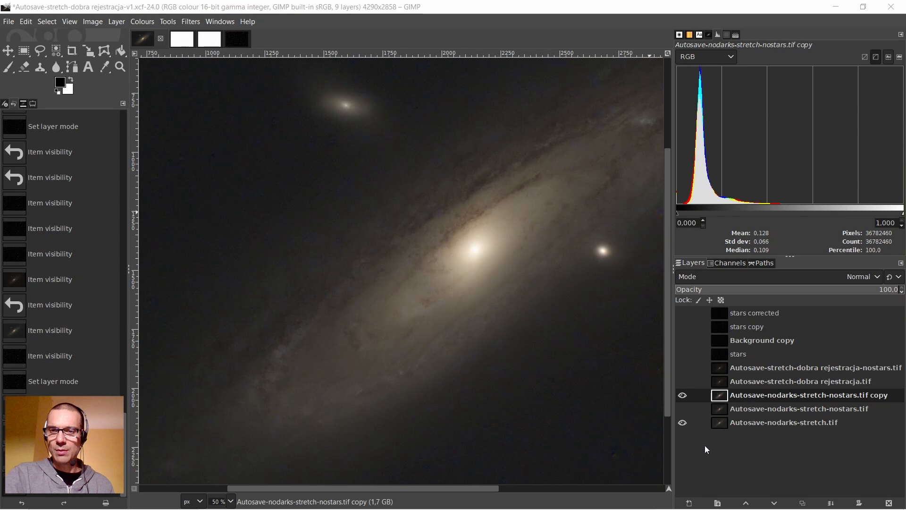
# Duplicate the levels-adjusted Autosave-nodarks-stretch-nostars.tif copy layer and hide the layer it was made from
pyautogui.rightClick(723, 395)
pyautogui.click(746, 126)
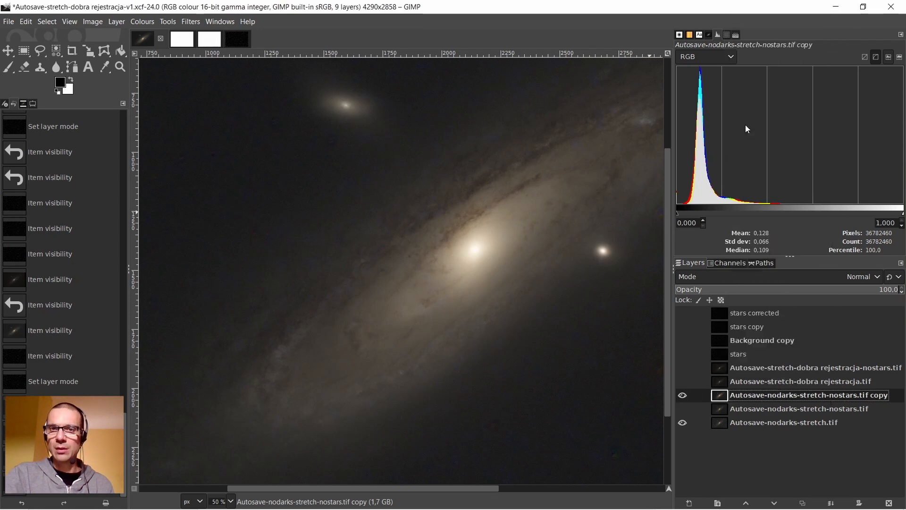
pyautogui.click(682, 409)
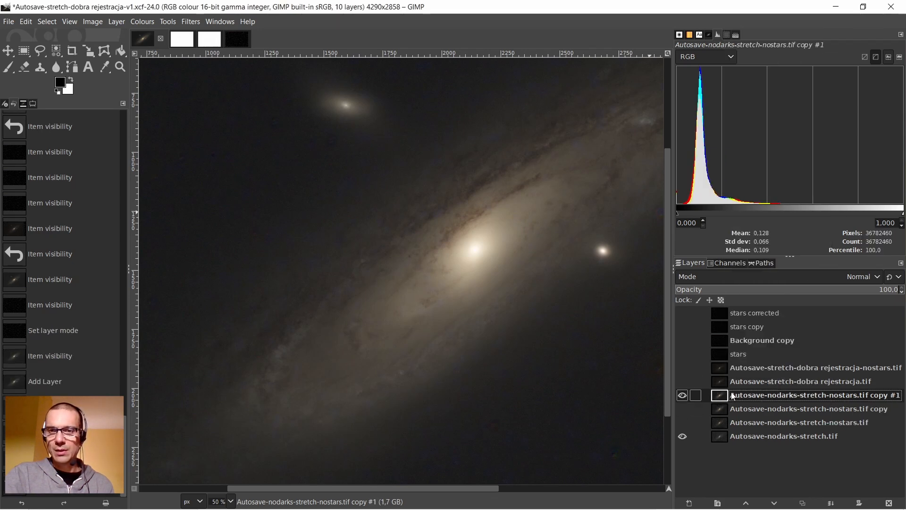
# Set the Saturation scale to 1.692 for the Autosave-nodarks-stretch-nostars.tif copy #1 layer
pyautogui.rightClick(474, 222)
pyautogui.moveTo(519, 321)
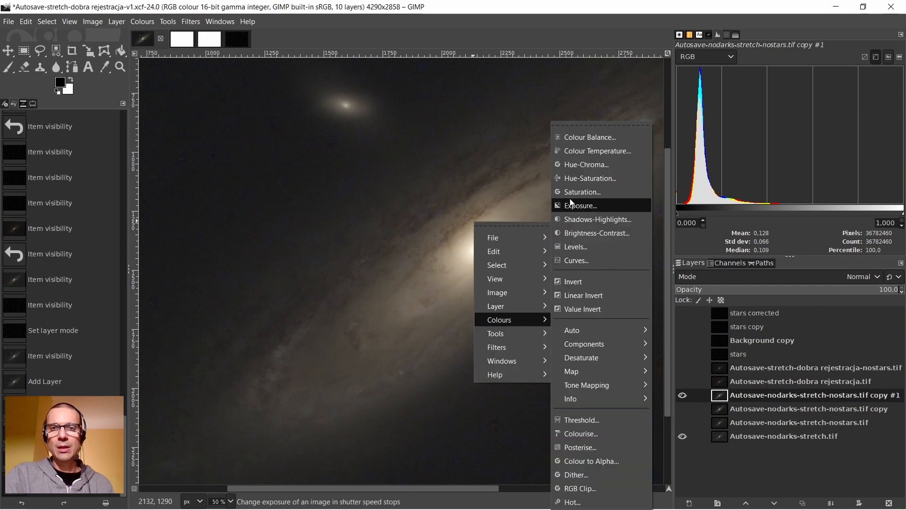
pyautogui.click(583, 191)
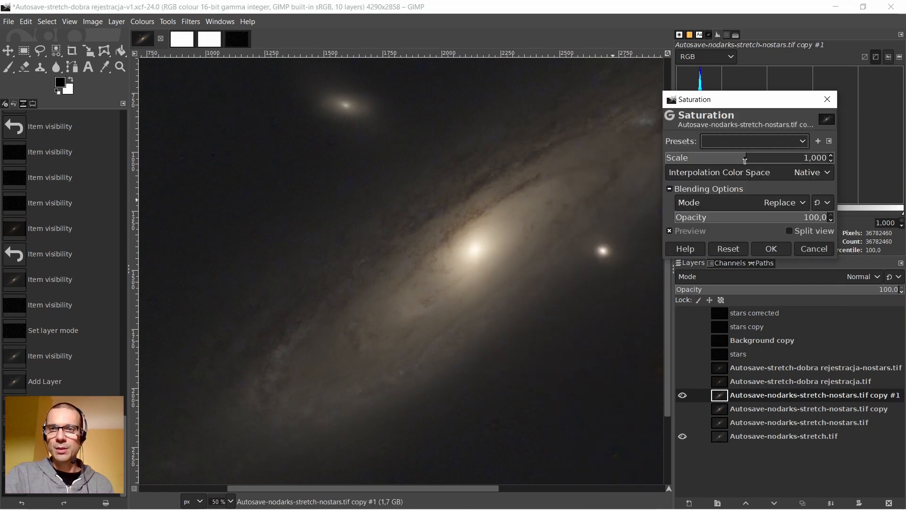
pyautogui.moveTo(745, 160); pyautogui.dragTo(804, 160)
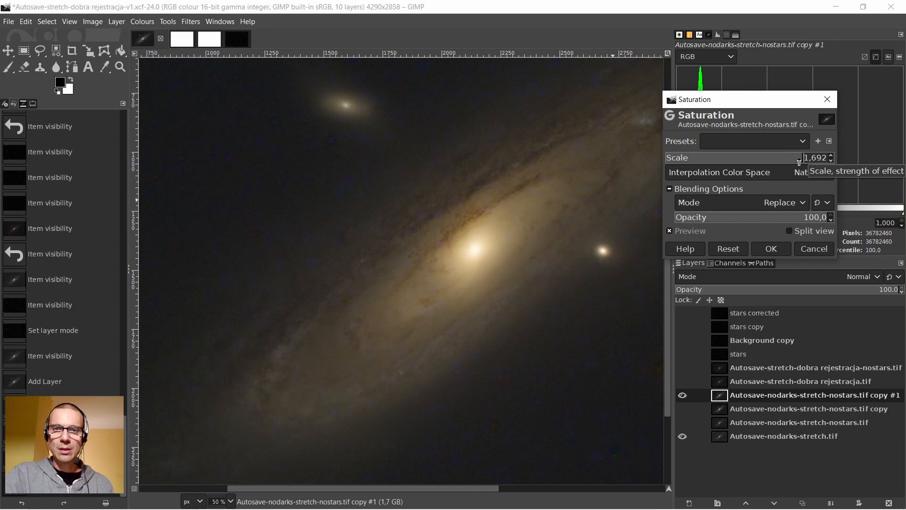
# Inspect the previewed colours of the core, dust lanes, companion galaxy and background, and apply the saturation change
pyautogui.scroll(3, 559, 160)
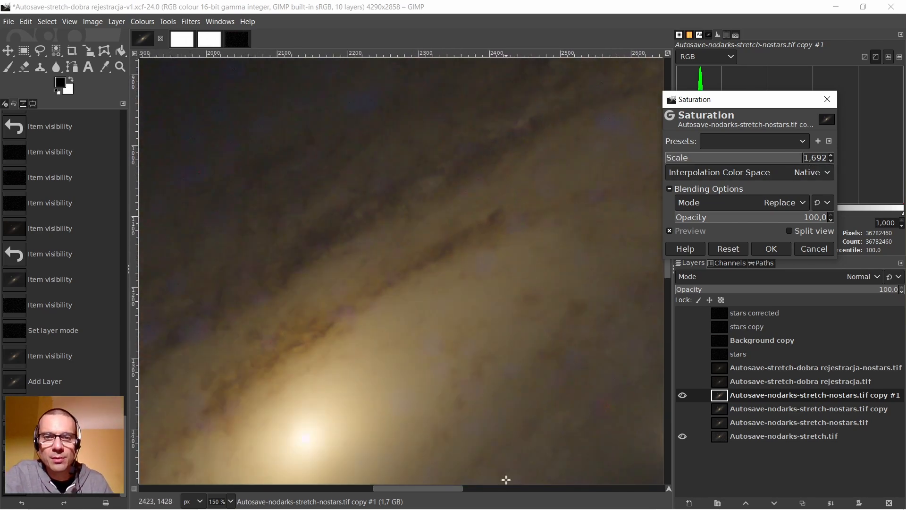
pyautogui.moveTo(455, 490); pyautogui.dragTo(361, 491)
pyautogui.scroll(2, 446, 163)
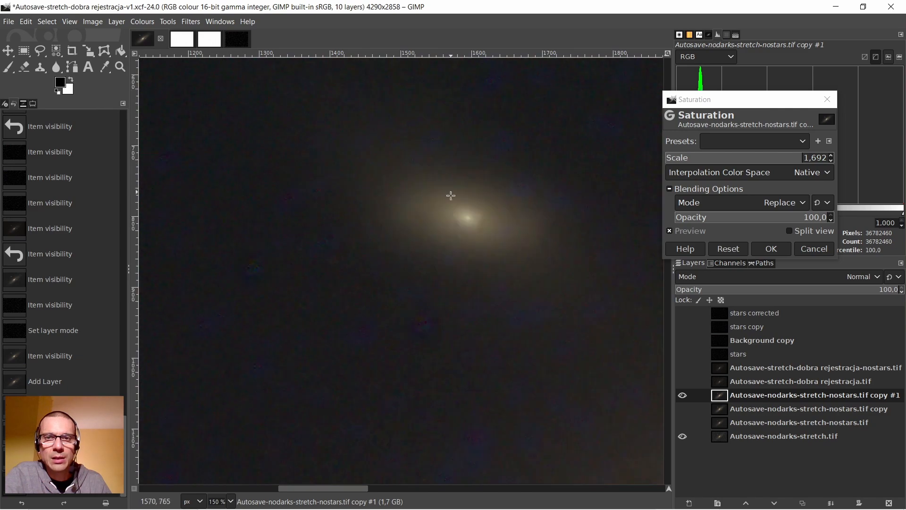
pyautogui.scroll(3, 454, 206)
pyautogui.scroll(-2, 362, 196)
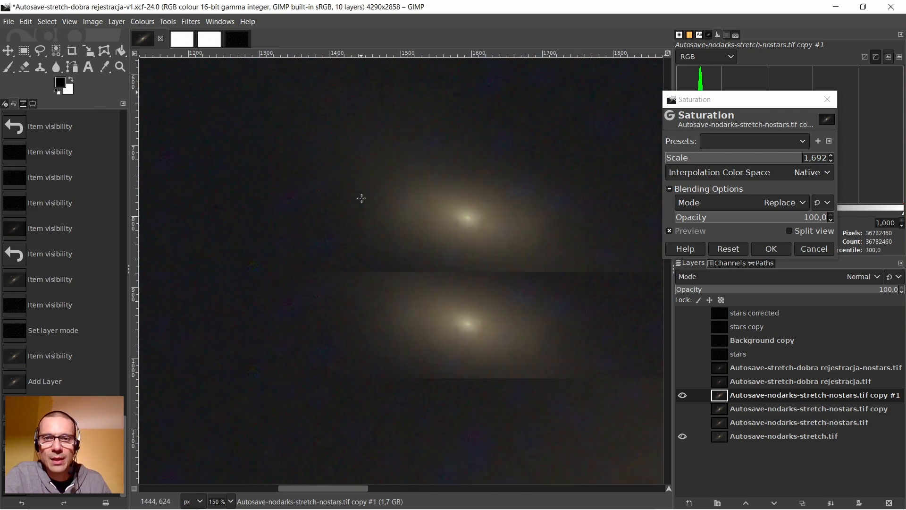
pyautogui.scroll(-3, 403, 216)
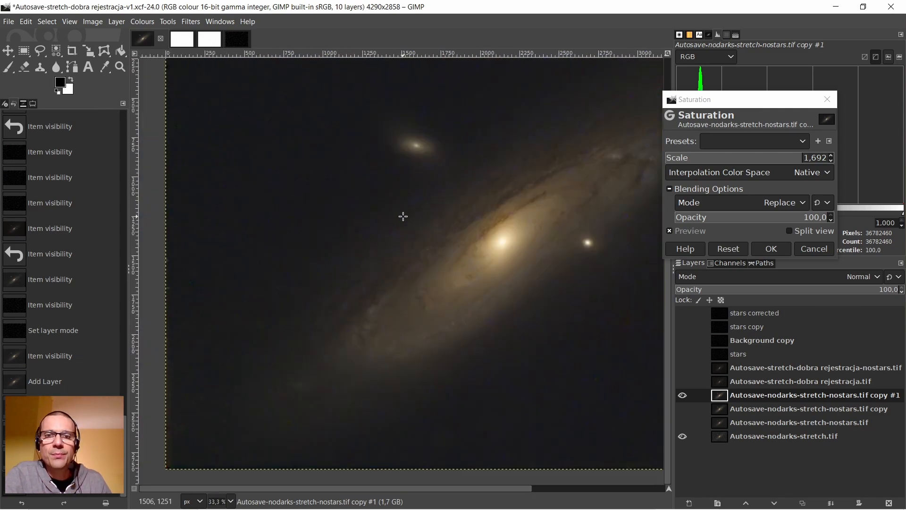
pyautogui.scroll(5, 482, 221)
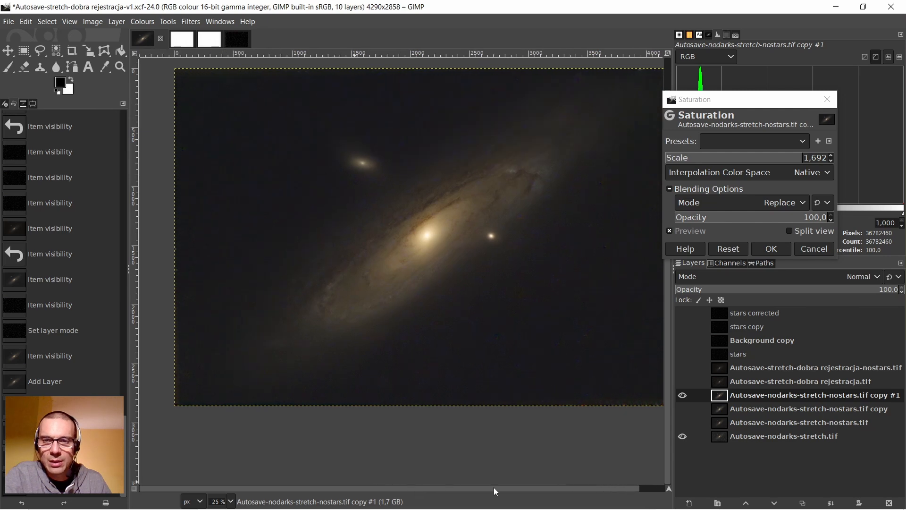
pyautogui.scroll(-4, 527, 244)
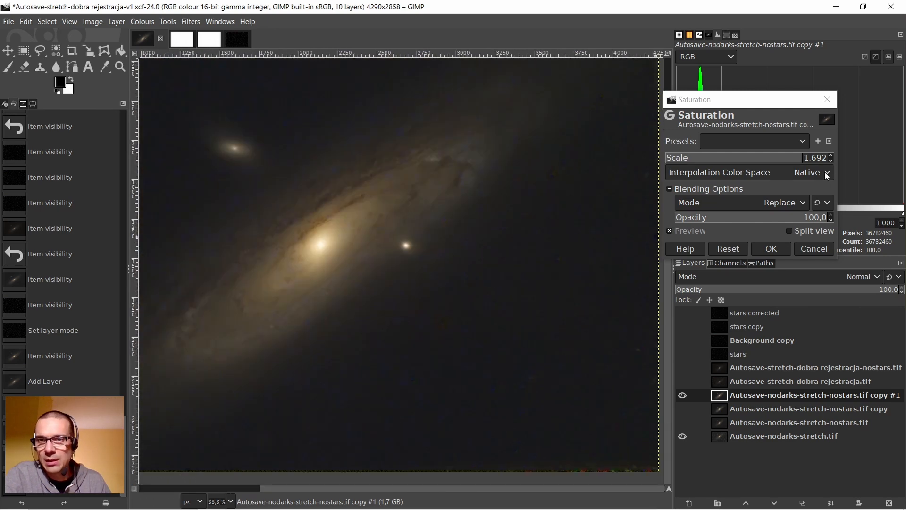
pyautogui.click(773, 249)
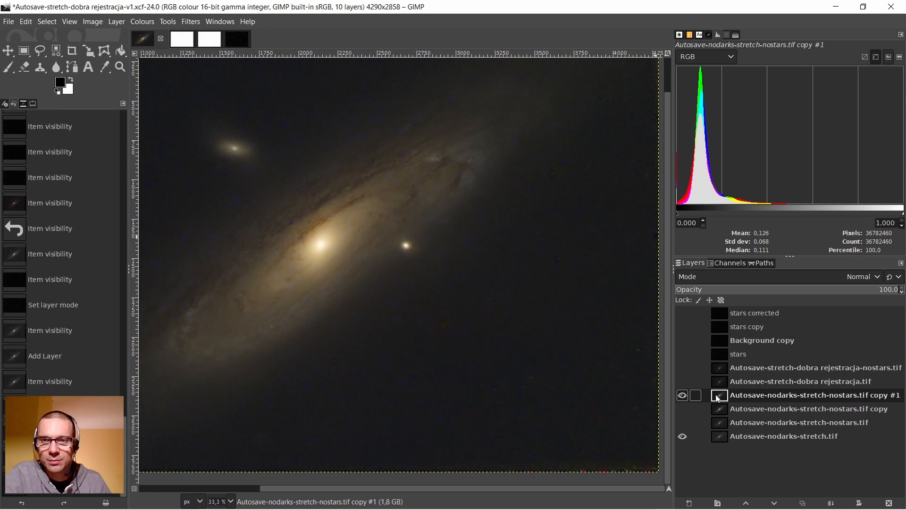
# Hide the saturated copy #1 layer, and show and select the unsaturated Autosave-nodarks-stretch-nostars.tif copy layer with the whole galaxy in view
pyautogui.click(683, 395)
pyautogui.click(682, 408)
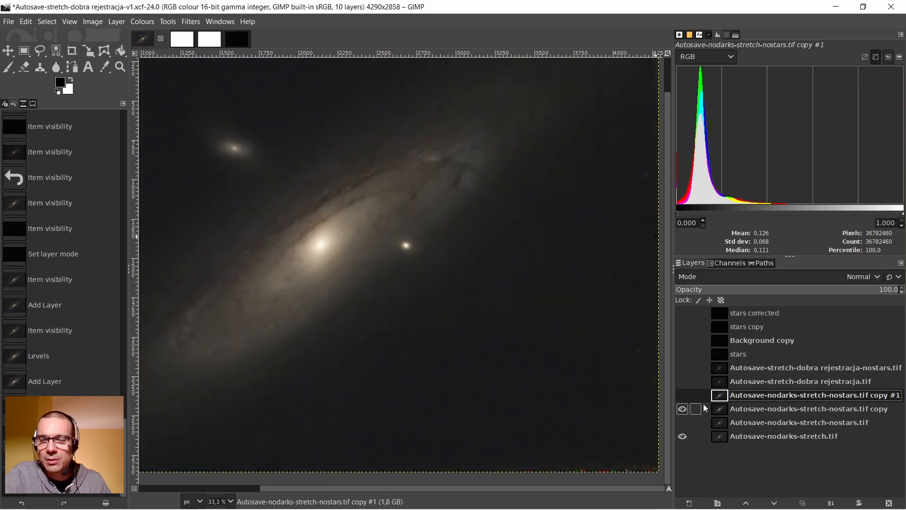
pyautogui.click(722, 407)
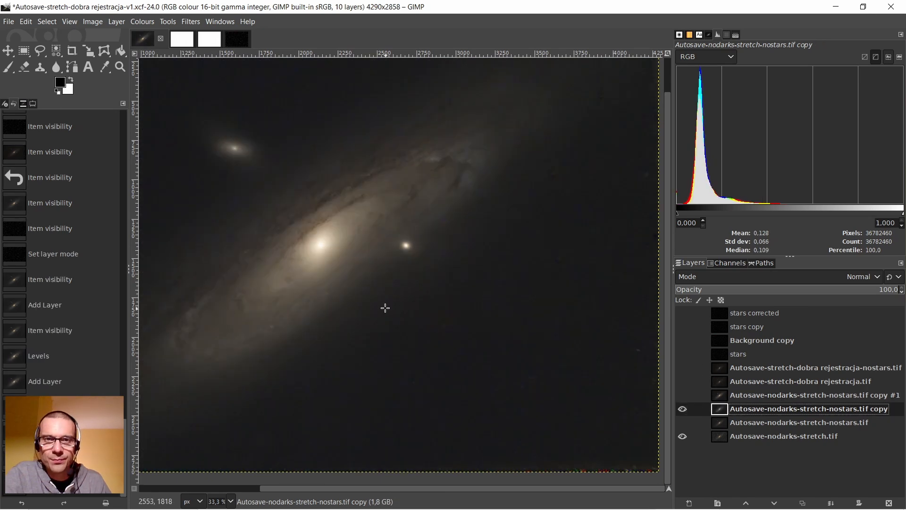
pyautogui.scroll(-1, 394, 309)
pyautogui.moveTo(385, 489); pyautogui.dragTo(327, 489)
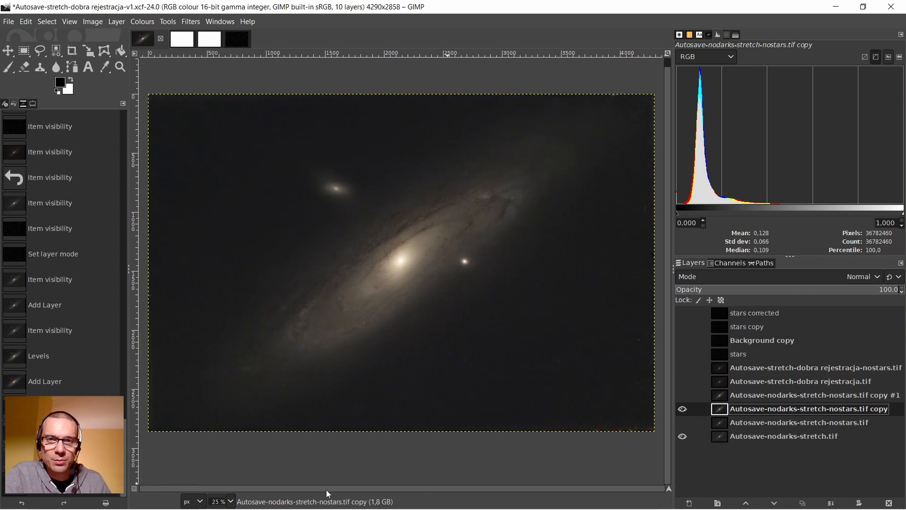
# Duplicate the unsaturated Autosave-nodarks-stretch-nostars.tif copy layer as copy #2 and hide its source layer
pyautogui.rightClick(720, 413)
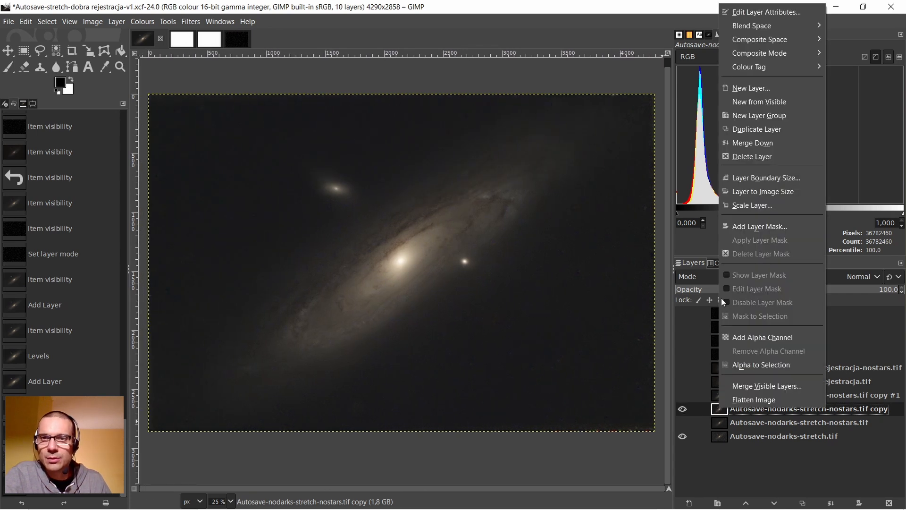
pyautogui.click(736, 131)
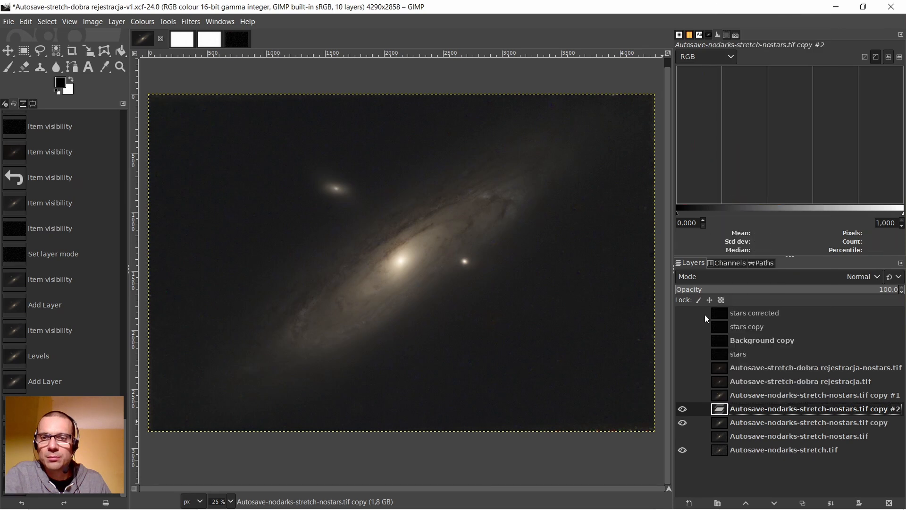
pyautogui.click(682, 423)
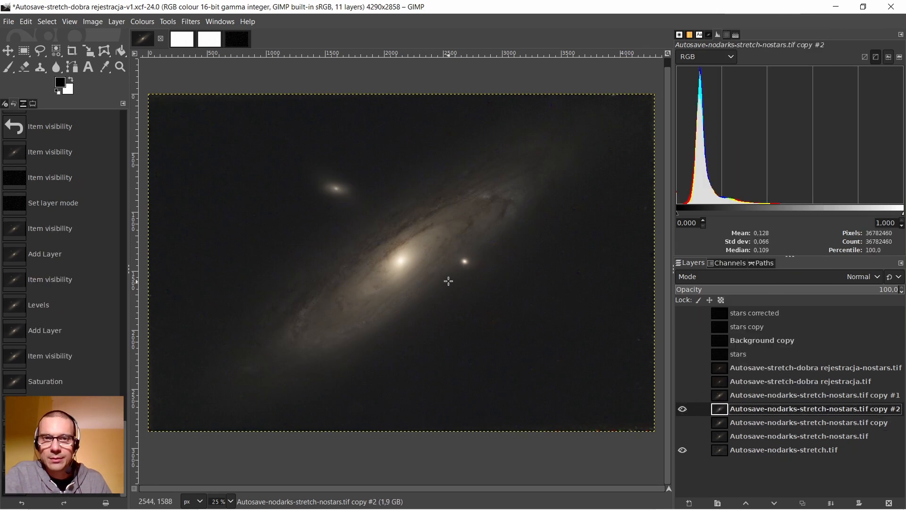
# Start a polygonal Free Select outline on copy #2 along the galaxy's upper arm and around the small companion galaxy above it
pyautogui.click(41, 56)
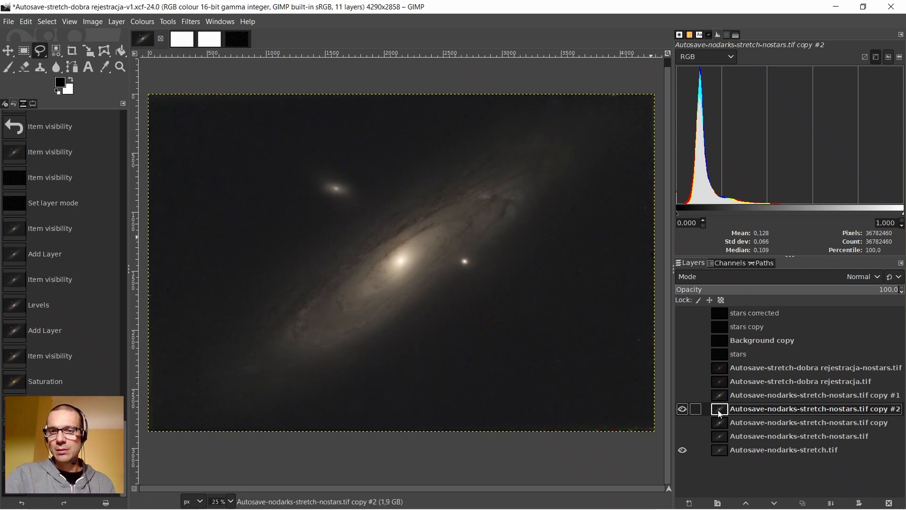
pyautogui.click(546, 116)
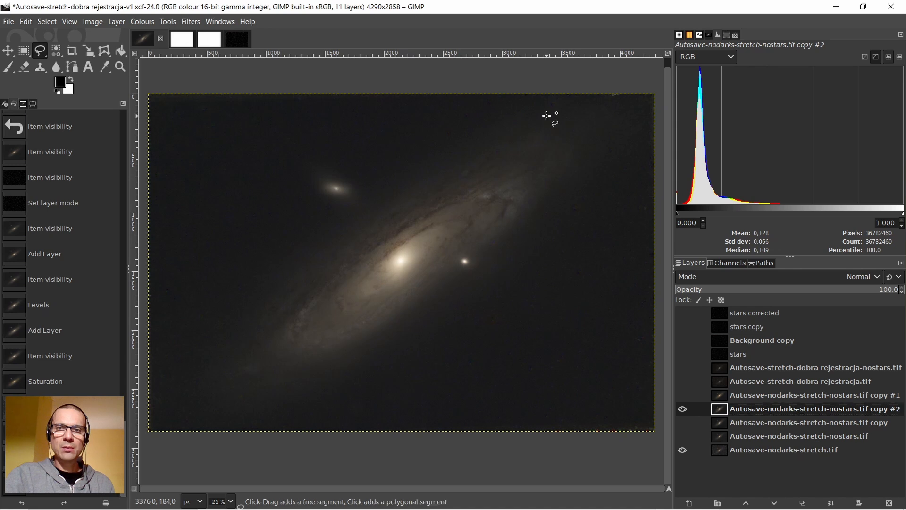
pyautogui.click(491, 136)
pyautogui.click(419, 174)
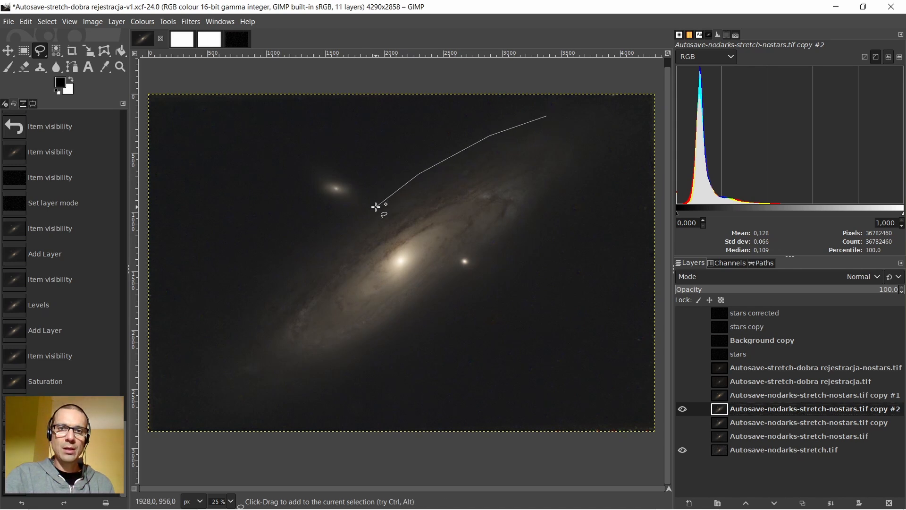
pyautogui.click(347, 171)
pyautogui.click(318, 164)
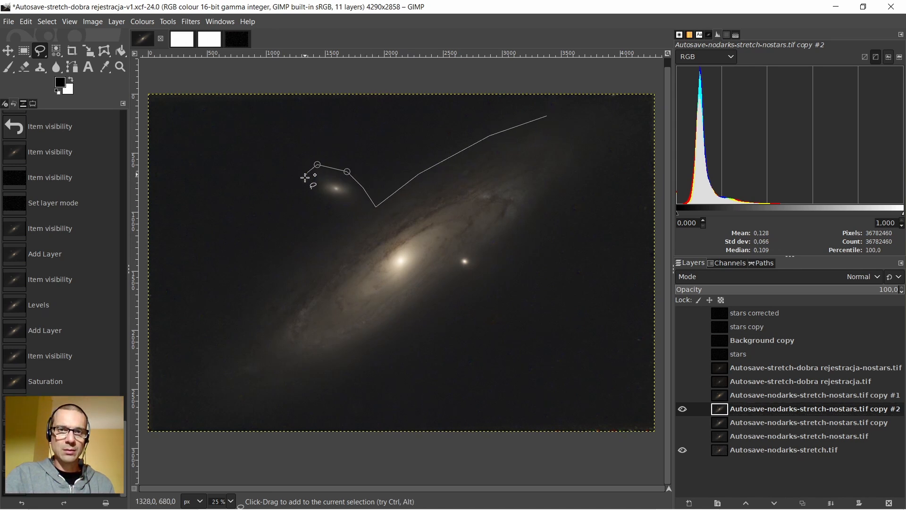
pyautogui.click(306, 180)
pyautogui.click(313, 197)
pyautogui.click(346, 207)
pyautogui.click(360, 214)
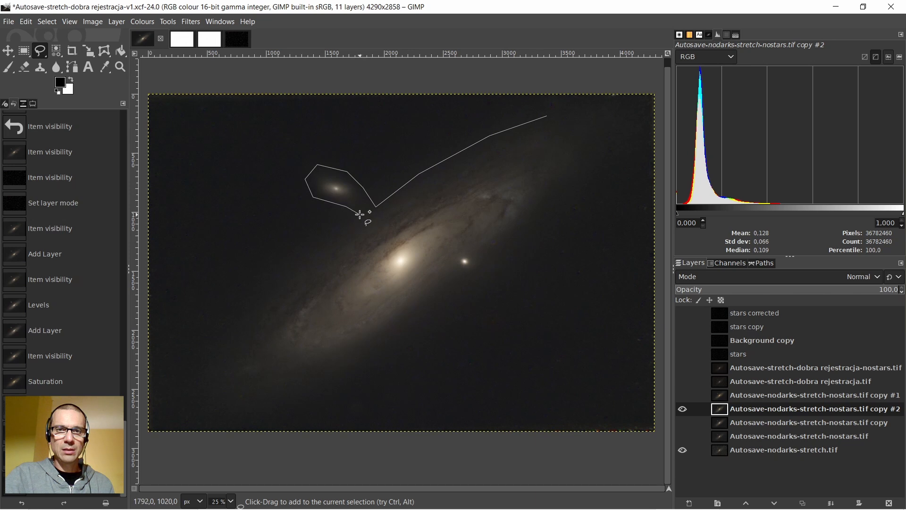
# Continue the Free Select outline down the galaxy's upper-left edge and around its faint lower-left tip
pyautogui.click(340, 230)
pyautogui.click(305, 251)
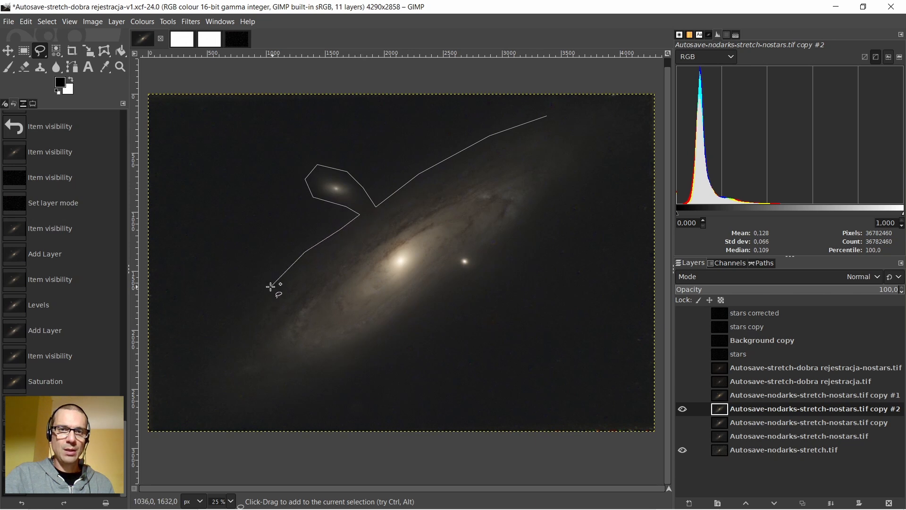
pyautogui.click(270, 287)
pyautogui.click(229, 318)
pyautogui.click(205, 357)
pyautogui.click(203, 383)
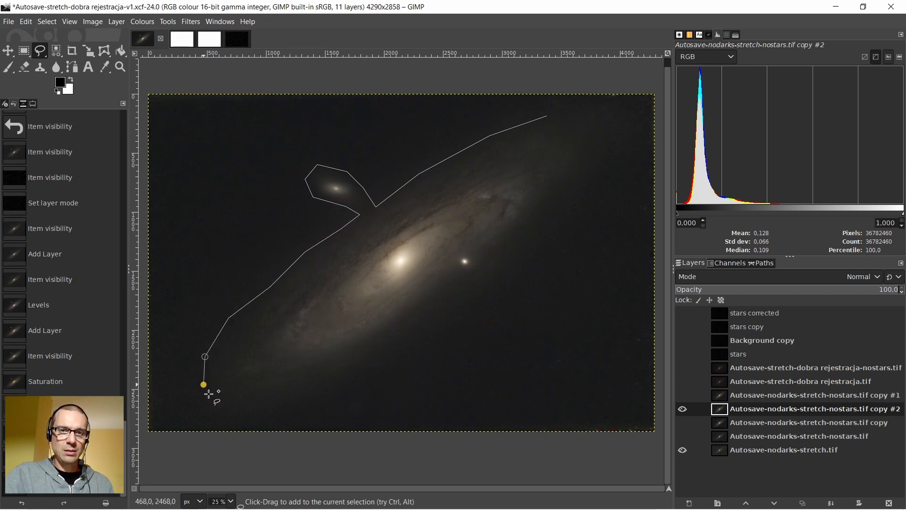
pyautogui.click(225, 404)
pyautogui.click(268, 403)
pyautogui.click(325, 384)
# Trace the outline back along the galaxy's lower-right edge, outside the bright companion and around the upper-right tip, and close it at its start
pyautogui.click(370, 359)
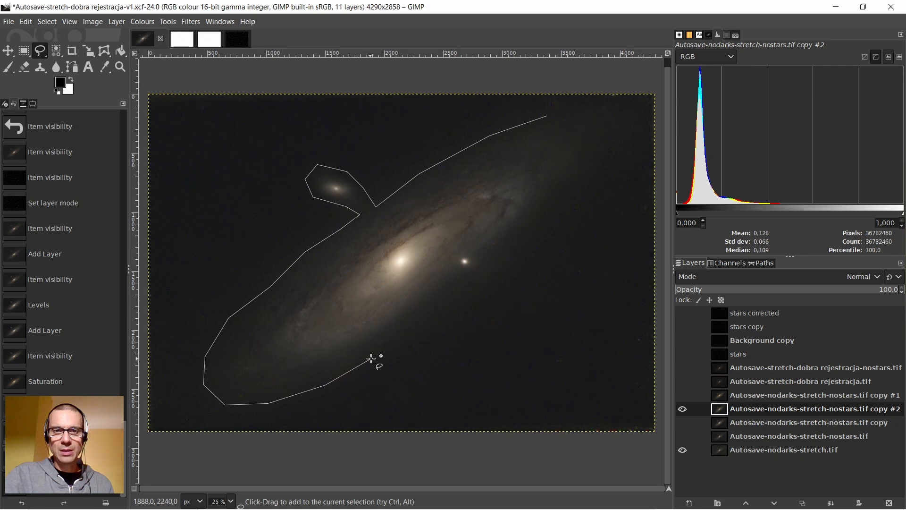
pyautogui.click(416, 320)
pyautogui.click(466, 284)
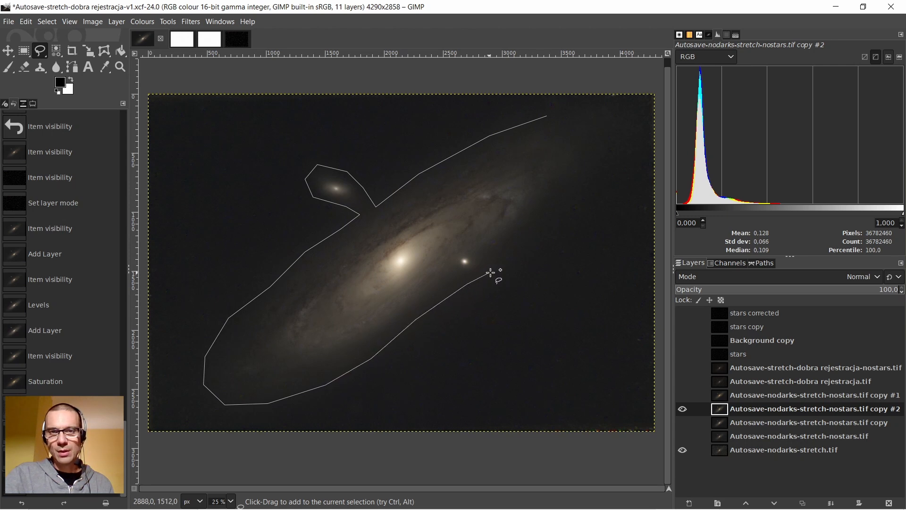
pyautogui.click(489, 272)
pyautogui.click(520, 244)
pyautogui.click(542, 206)
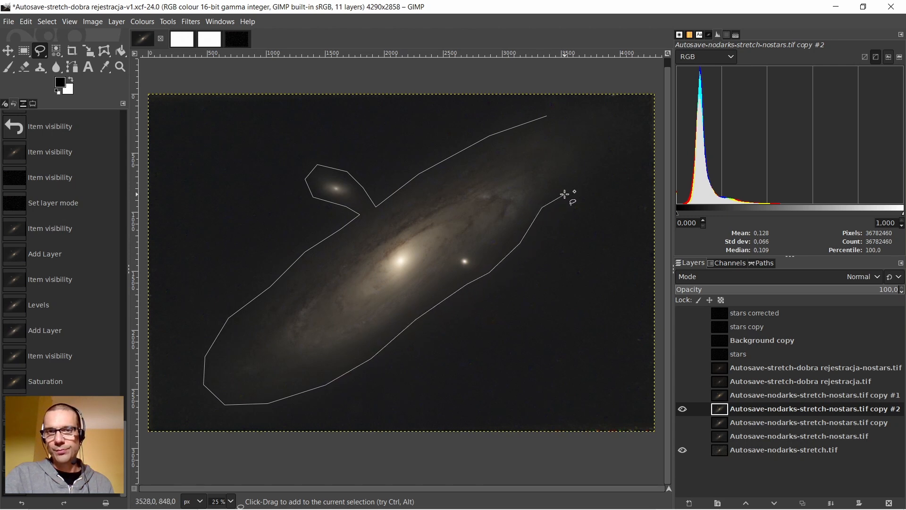
pyautogui.click(565, 195)
pyautogui.click(586, 175)
pyautogui.click(602, 145)
pyautogui.click(590, 126)
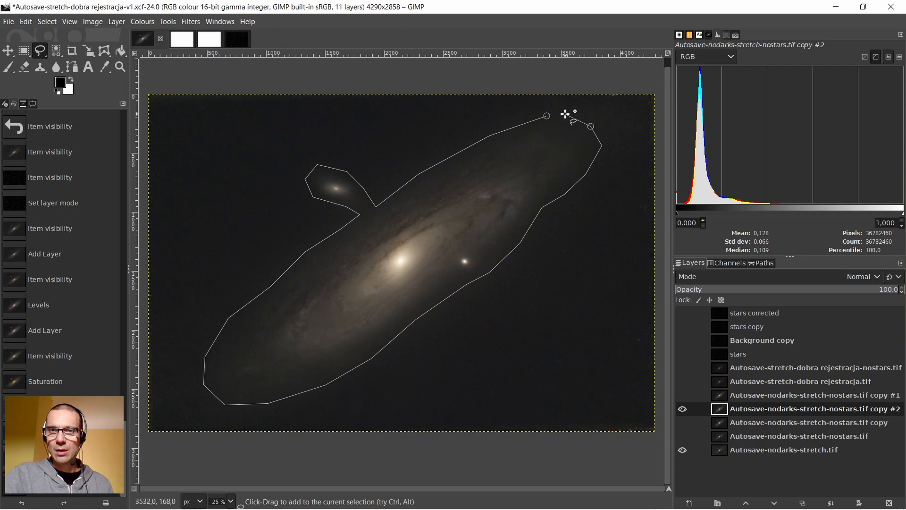
pyautogui.click(548, 117)
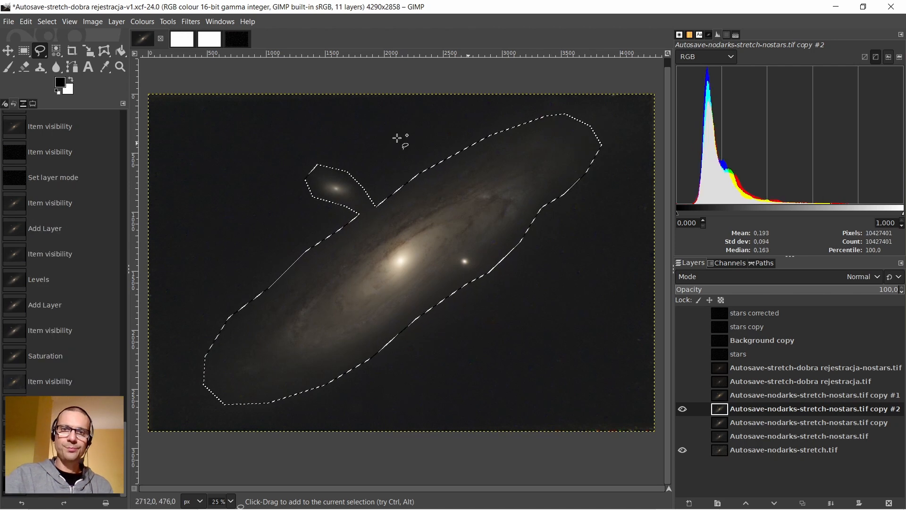
# Feather the galaxy selection by 500 px
pyautogui.click(47, 21)
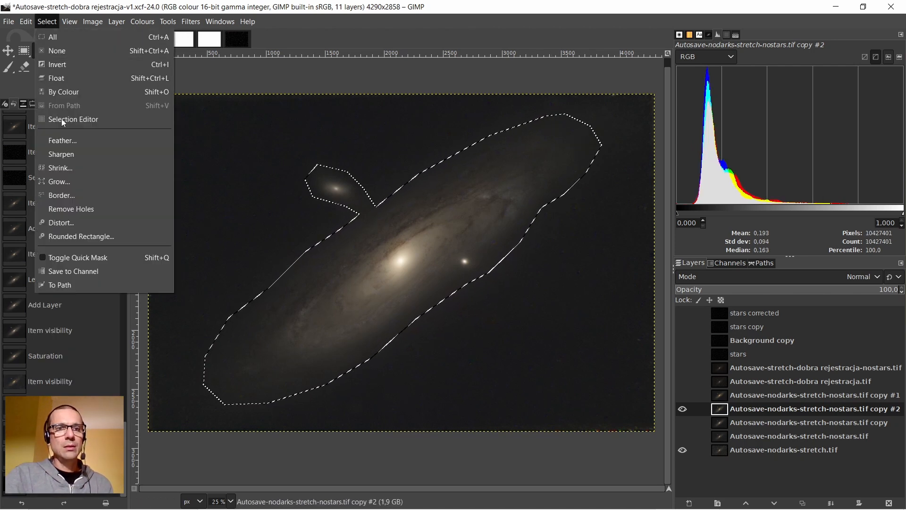
pyautogui.click(63, 140)
pyautogui.click(47, 142)
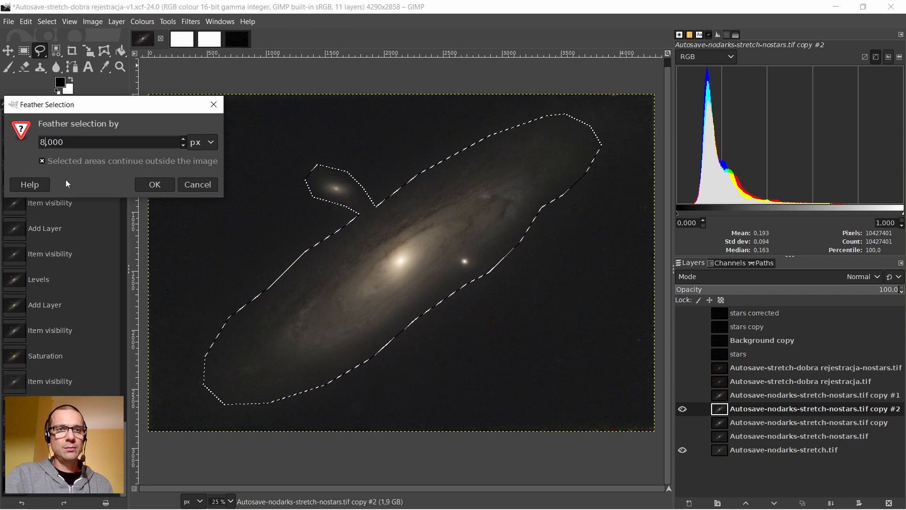
pyautogui.press('BackSpace')
pyautogui.write('500')
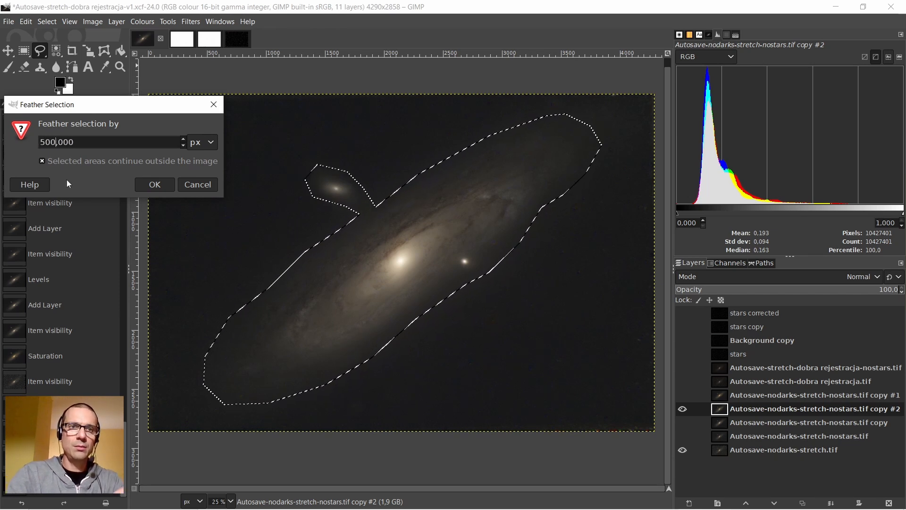
pyautogui.press('Return')
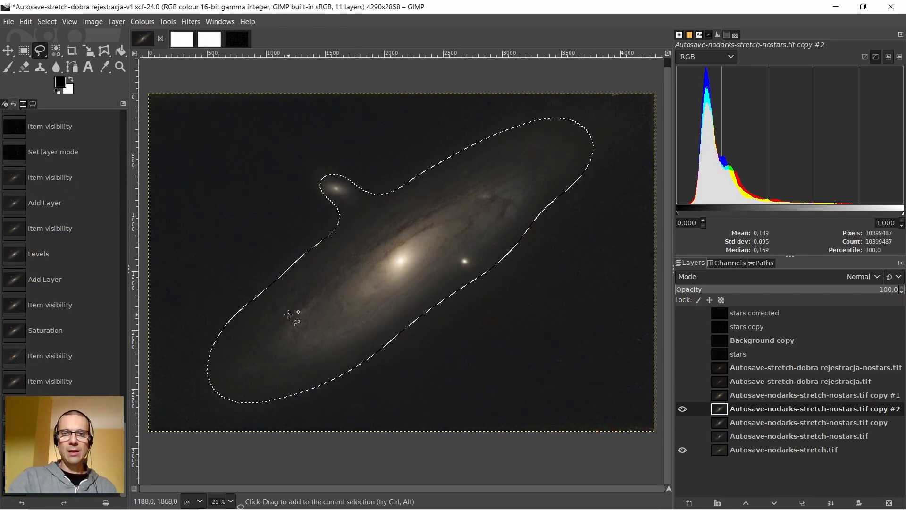
# Invert the feathered selection so it covers the background, and check its soft edge with the Quick Mask before turning the mask off
pyautogui.click(42, 22)
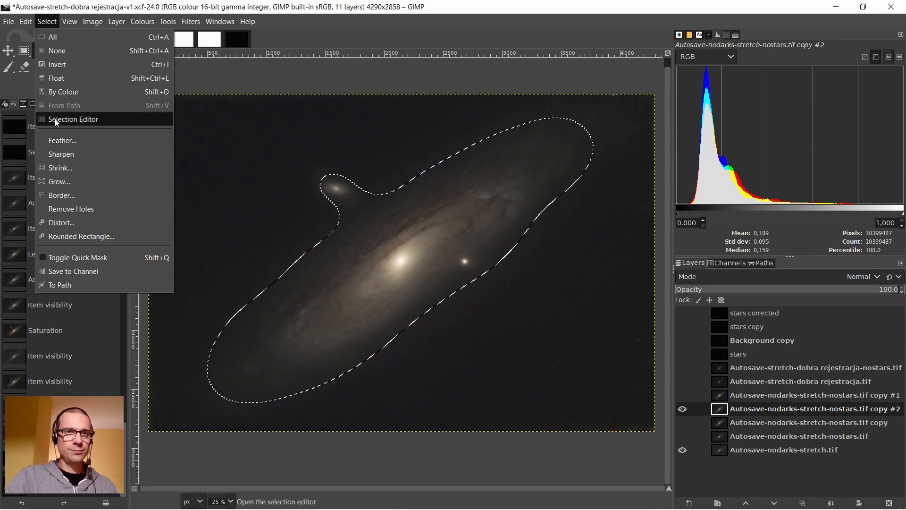
pyautogui.click(52, 64)
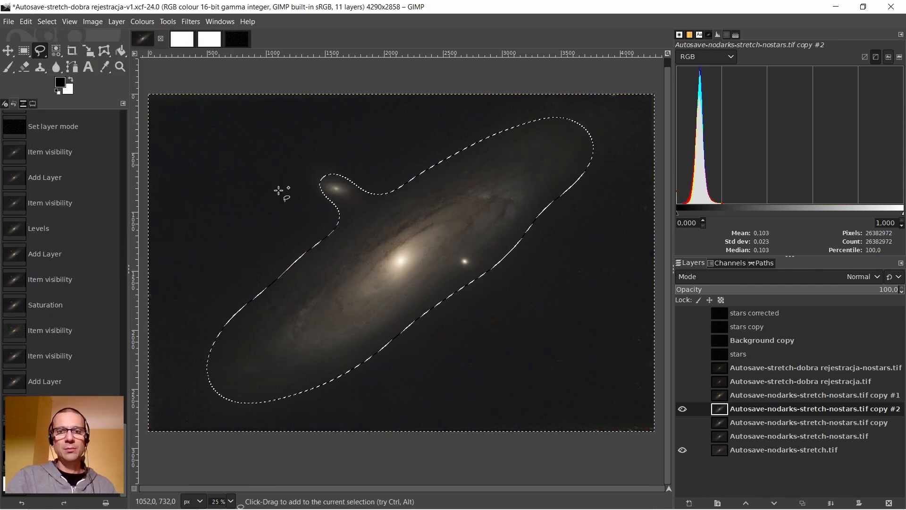
pyautogui.click(135, 490)
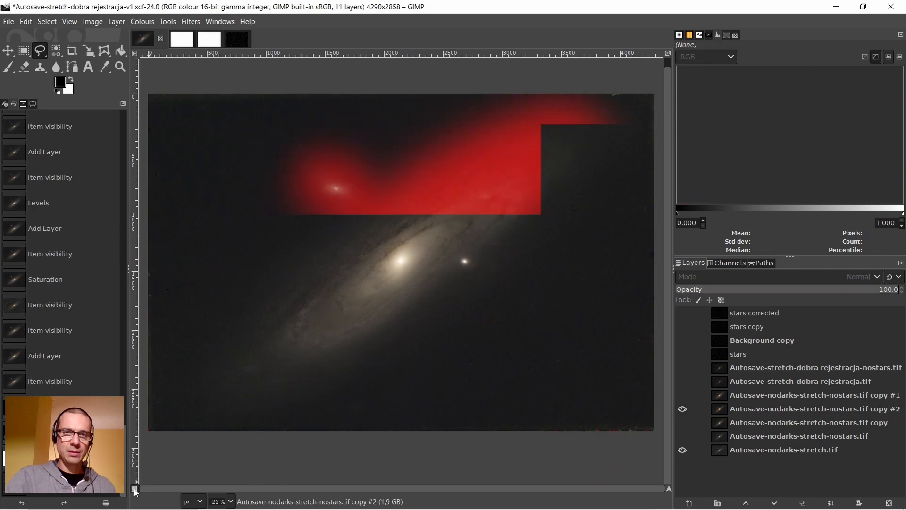
pyautogui.click(135, 491)
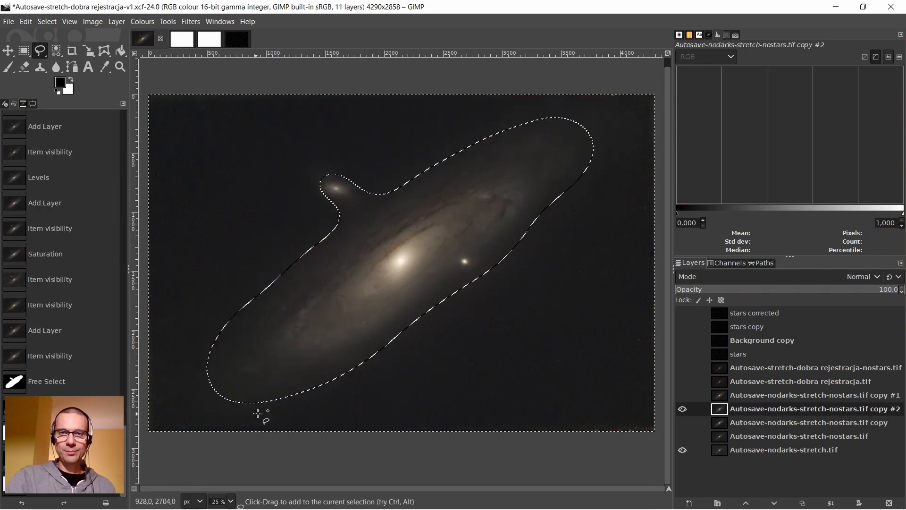
# Reduce the selected background's Saturation scale to 0.163 on copy #2, inspect the preview around the galaxy, and apply it
pyautogui.rightClick(591, 209)
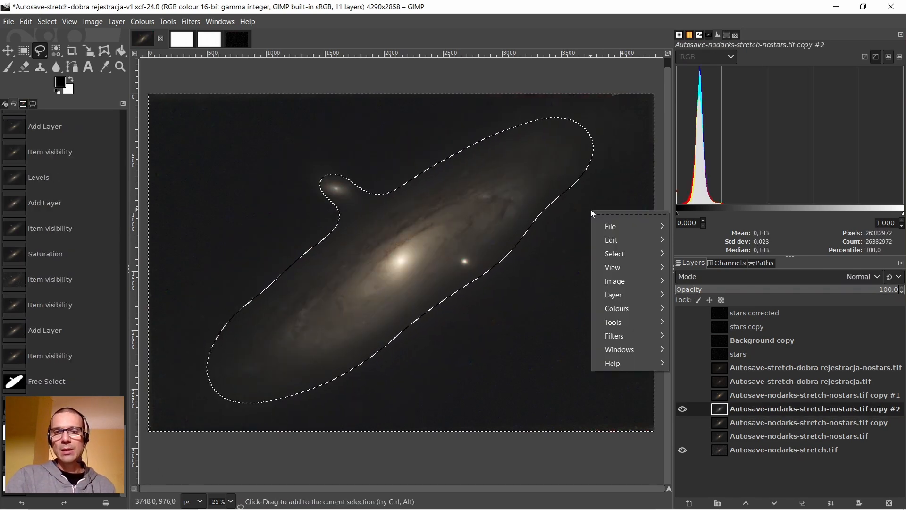
pyautogui.moveTo(618, 316)
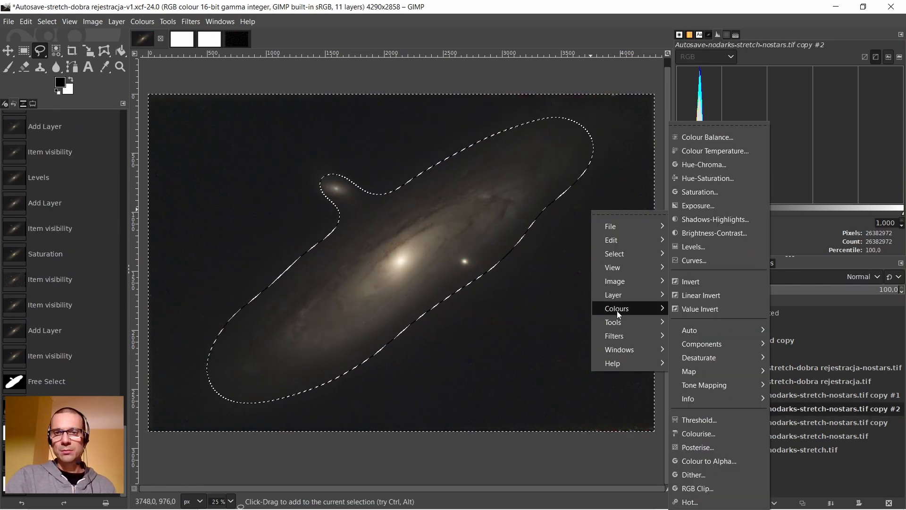
pyautogui.click(688, 199)
pyautogui.moveTo(751, 157); pyautogui.dragTo(677, 157)
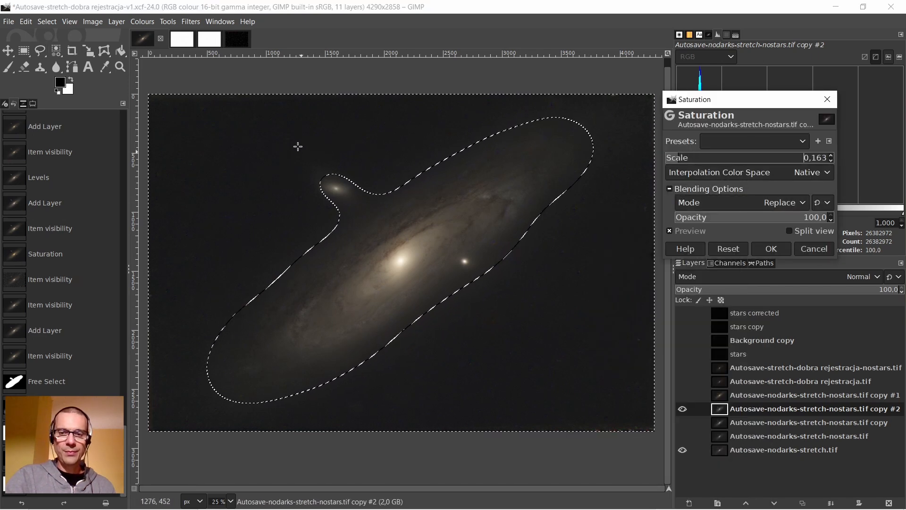
pyautogui.scroll(6, 386, 137)
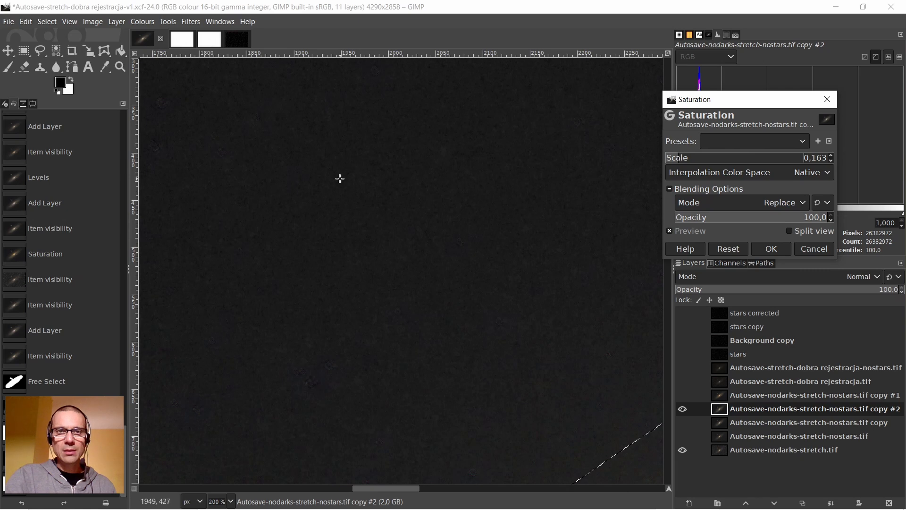
pyautogui.scroll(-2, 334, 170)
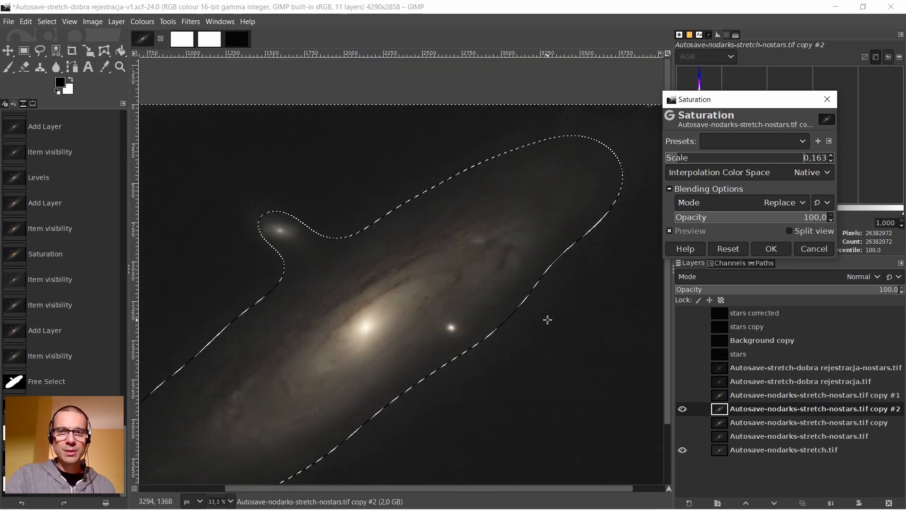
pyautogui.scroll(4, 548, 321)
pyautogui.scroll(-4, 558, 378)
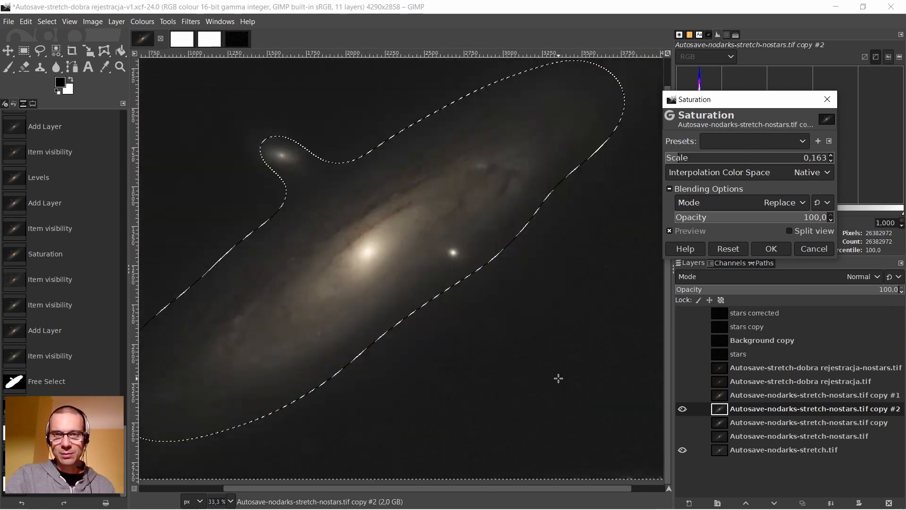
pyautogui.press('Return')
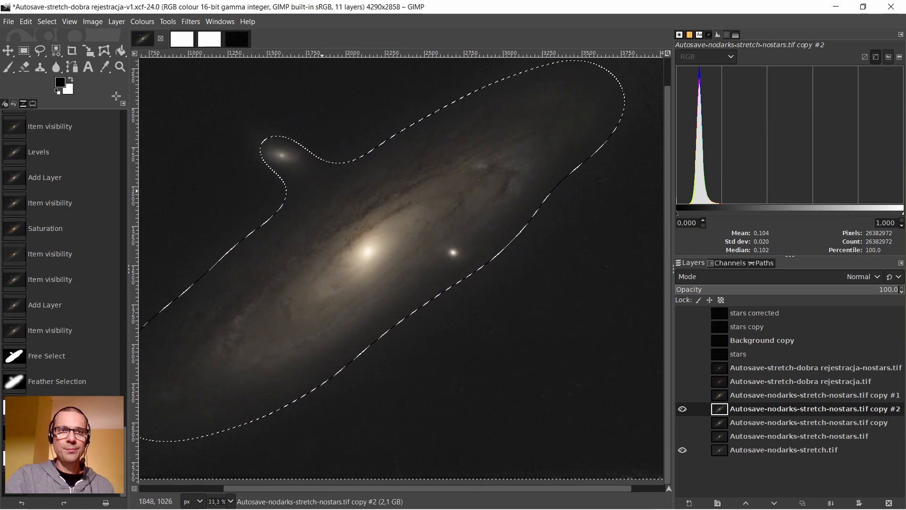
# Clear the selection and inspect the whole frame, the galaxy core and the dust lanes on copy #2
pyautogui.click(47, 21)
pyautogui.click(73, 53)
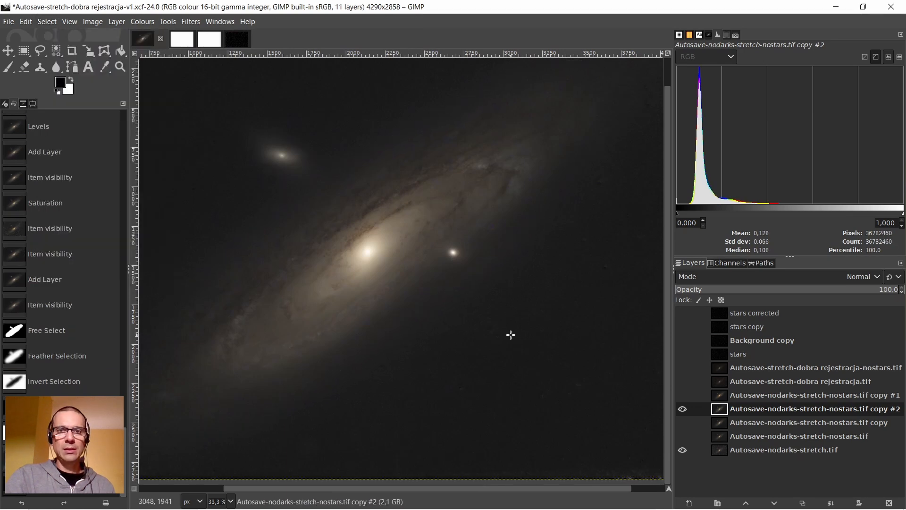
pyautogui.scroll(-2, 517, 332)
pyautogui.scroll(1, 518, 332)
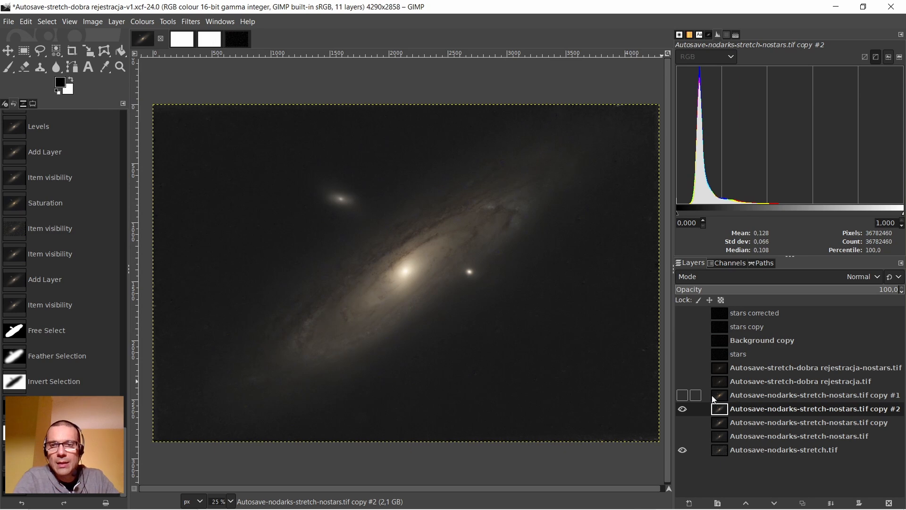
pyautogui.scroll(5, 440, 236)
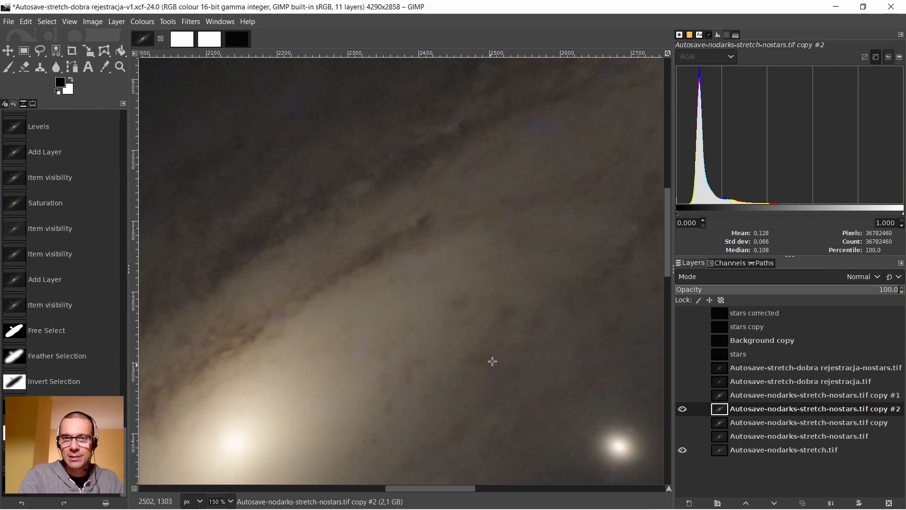
pyautogui.scroll(-1, 525, 237)
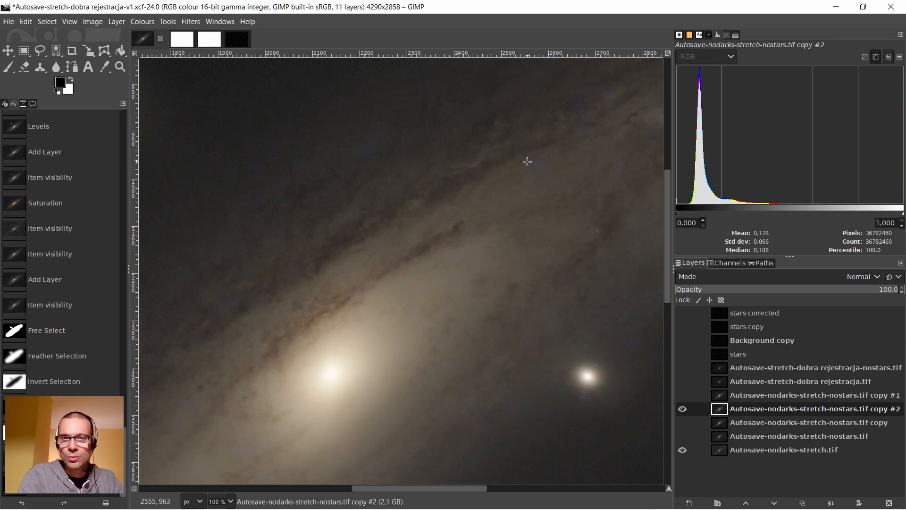
# Show and select the saturated Autosave-nodarks-stretch-nostars.tif copy #1 layer, and hide copy #2
pyautogui.click(722, 399)
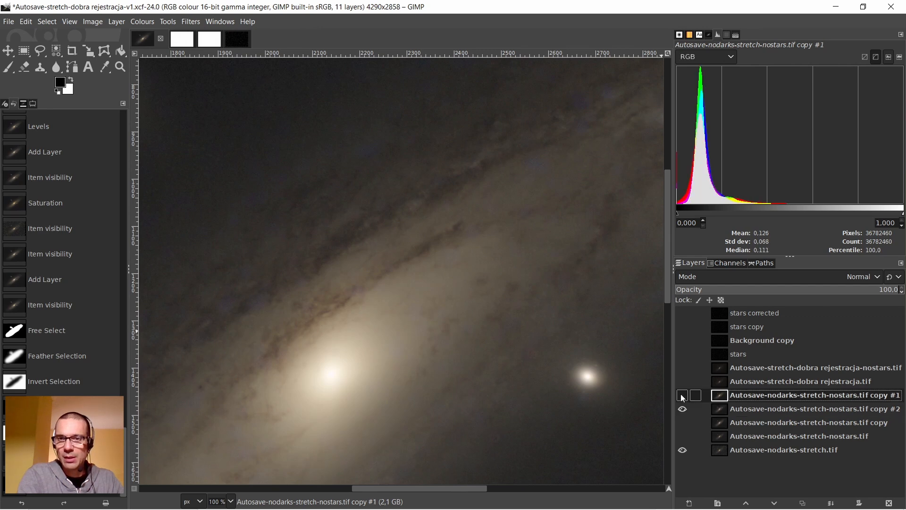
pyautogui.click(683, 396)
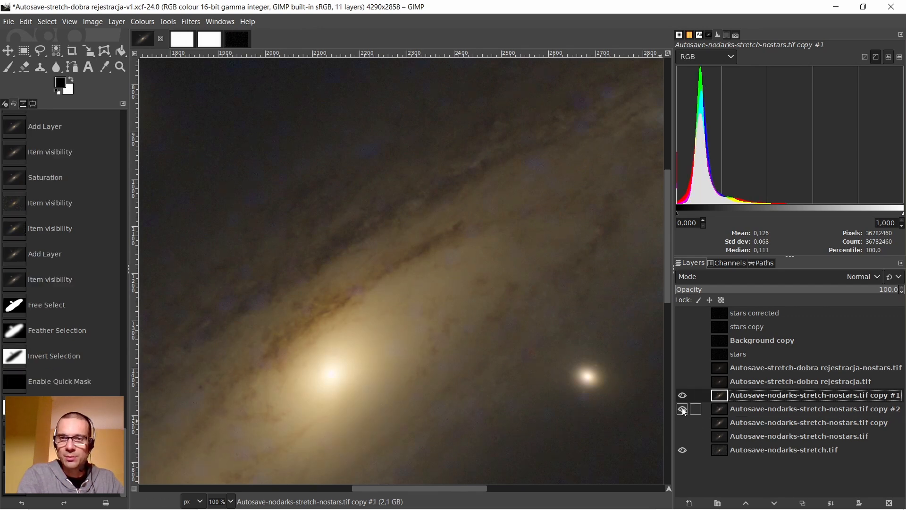
pyautogui.click(683, 410)
# Duplicate the hidden Autosave-nodarks-stretch-nostars.tif copy #2 layer
pyautogui.click(718, 410)
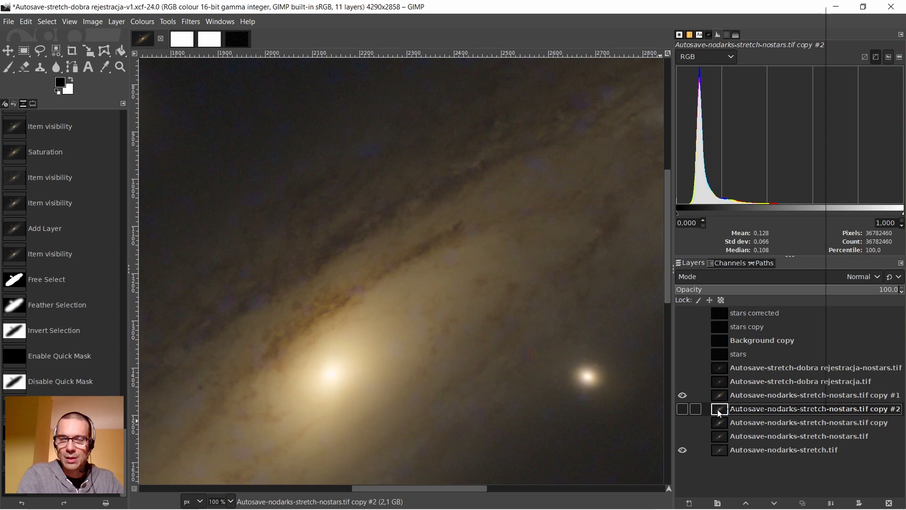
pyautogui.rightClick(717, 410)
pyautogui.click(740, 132)
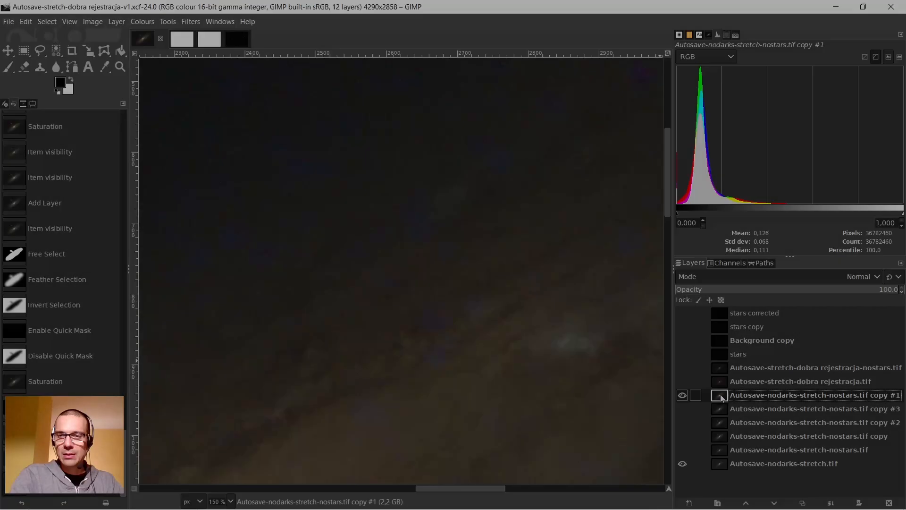
# Add a white (full opacity) layer mask to the Autosave-nodarks-stretch-nostars.tif copy #1 layer
pyautogui.rightClick(721, 395)
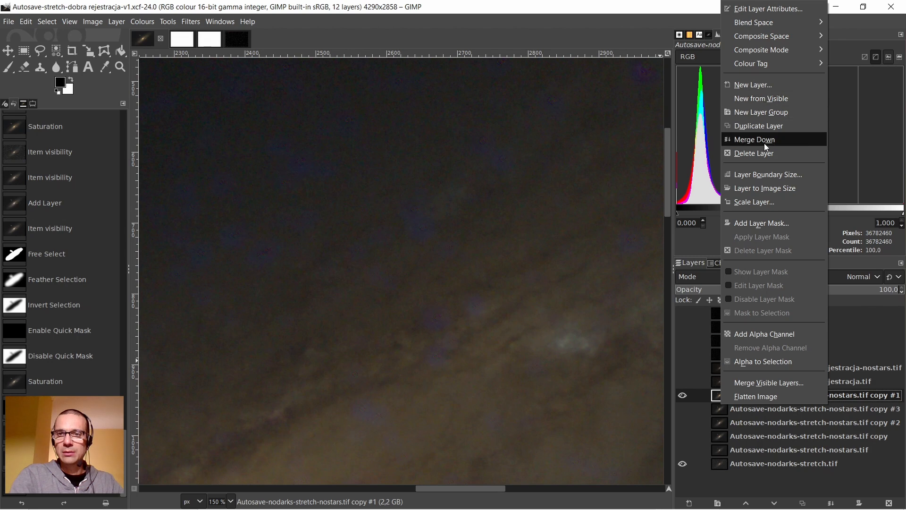
pyautogui.click(757, 223)
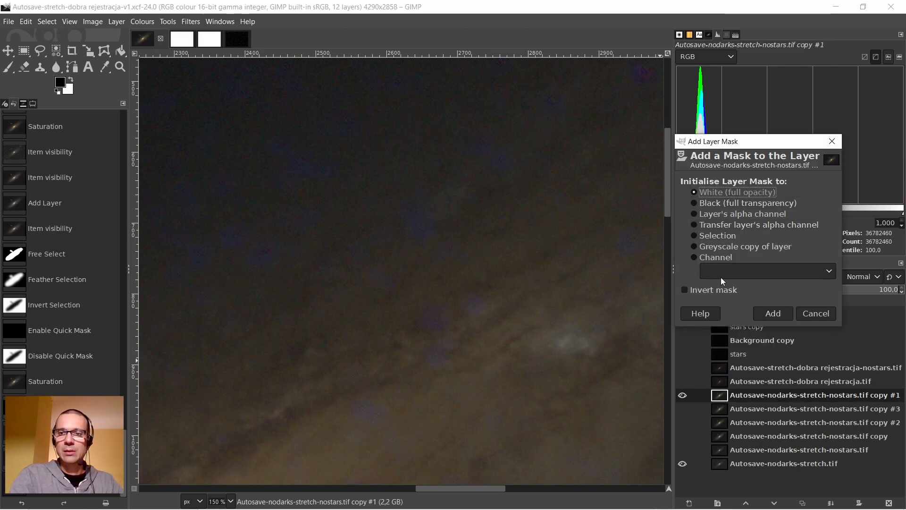
pyautogui.click(773, 313)
# Add a 4290 × 2858 px layer named background-black-3, filled with the black foreground colour, directly above copy #3
pyautogui.rightClick(722, 410)
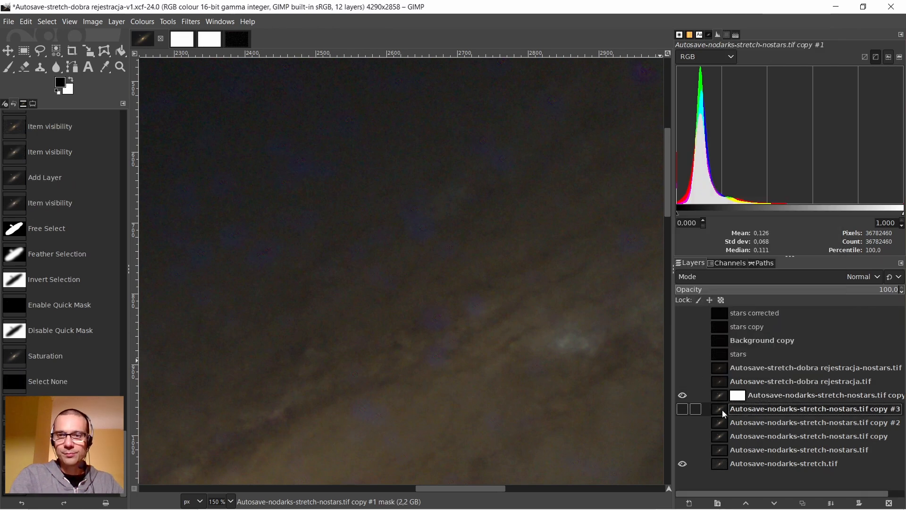
pyautogui.click(751, 90)
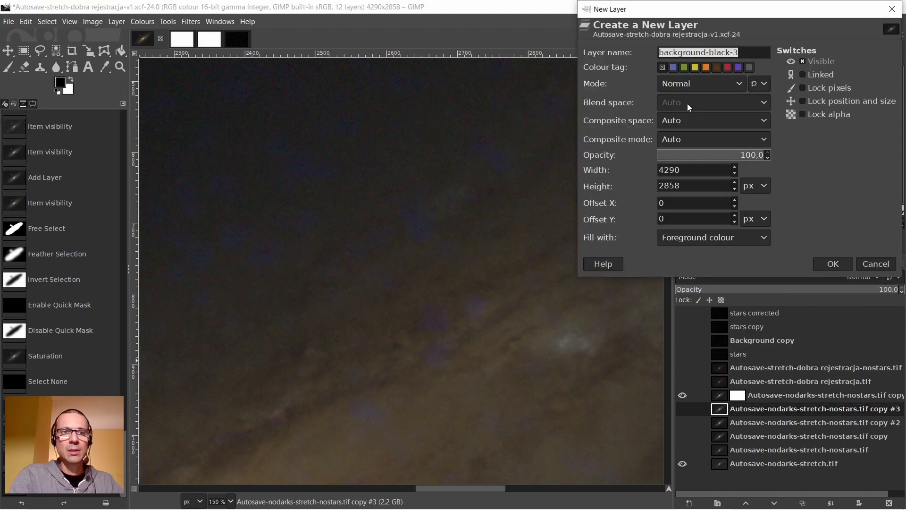
pyautogui.click(833, 263)
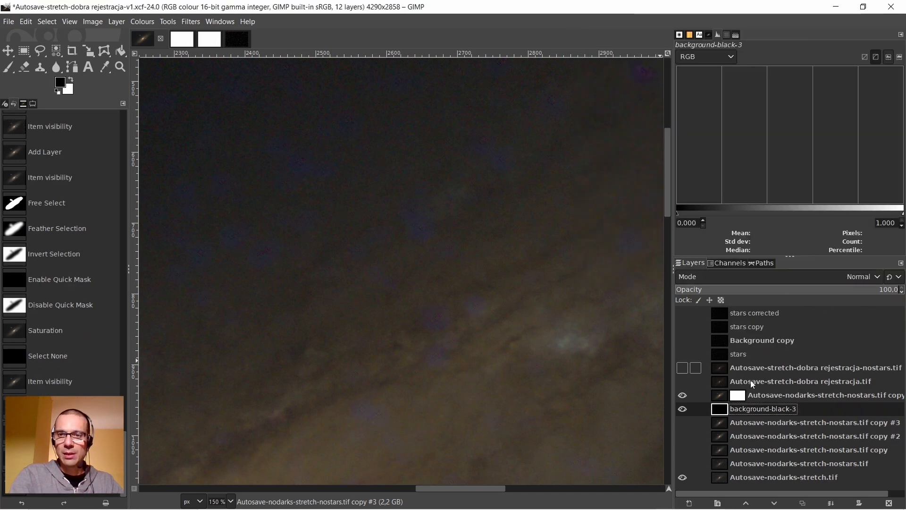
# Paint black dots with the 59 px brush on copy #1's layer mask over the blue and violet blotches along the galaxy's upper-right arm
pyautogui.click(729, 398)
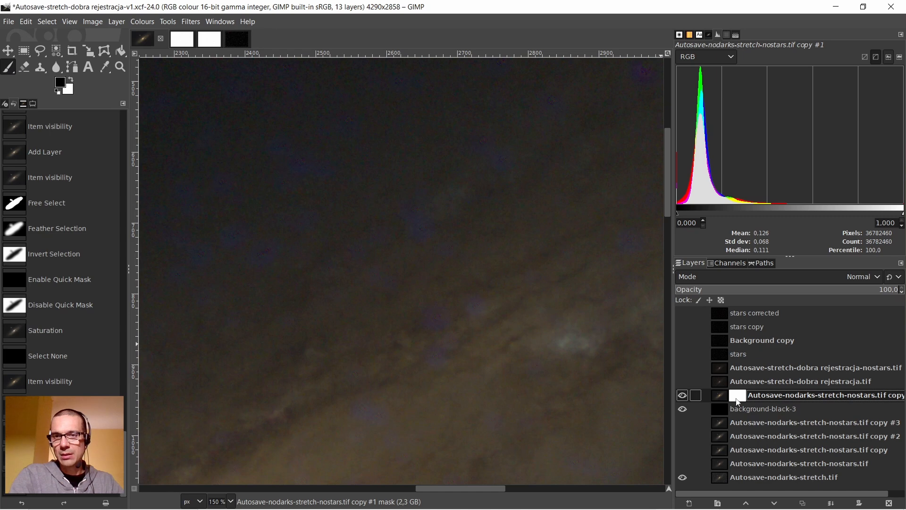
pyautogui.click(31, 104)
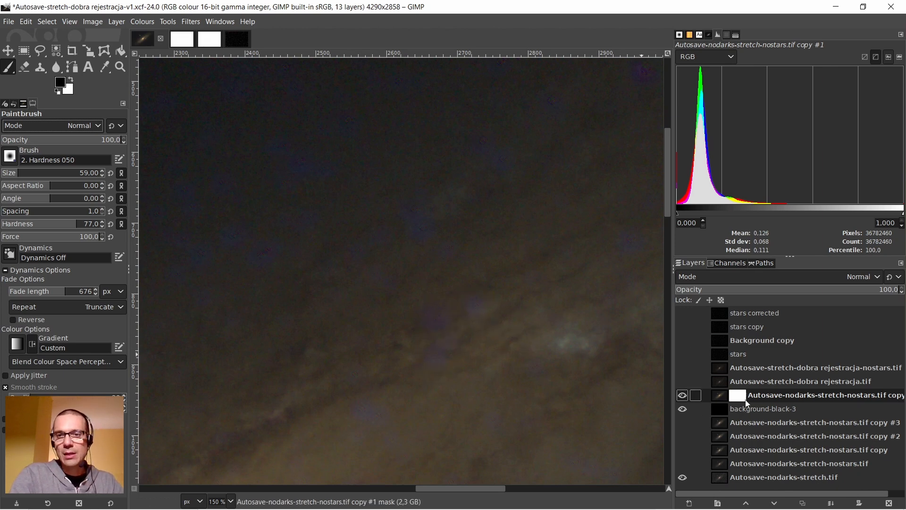
pyautogui.click(436, 358)
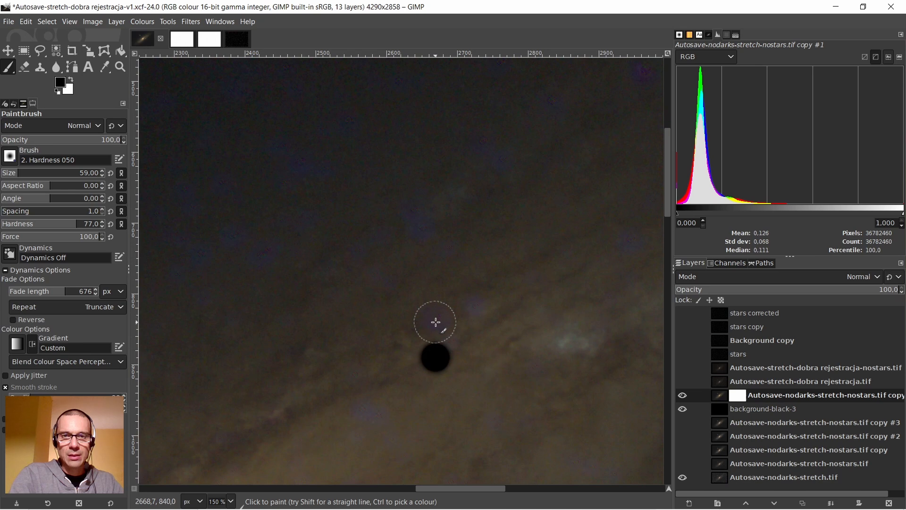
pyautogui.click(436, 322)
pyautogui.click(474, 305)
pyautogui.click(445, 251)
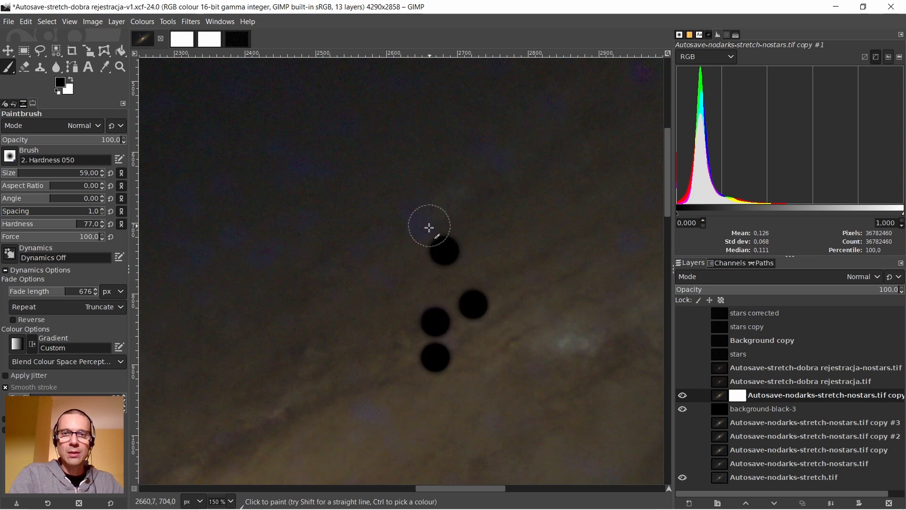
pyautogui.click(429, 228)
pyautogui.click(417, 204)
pyautogui.click(409, 220)
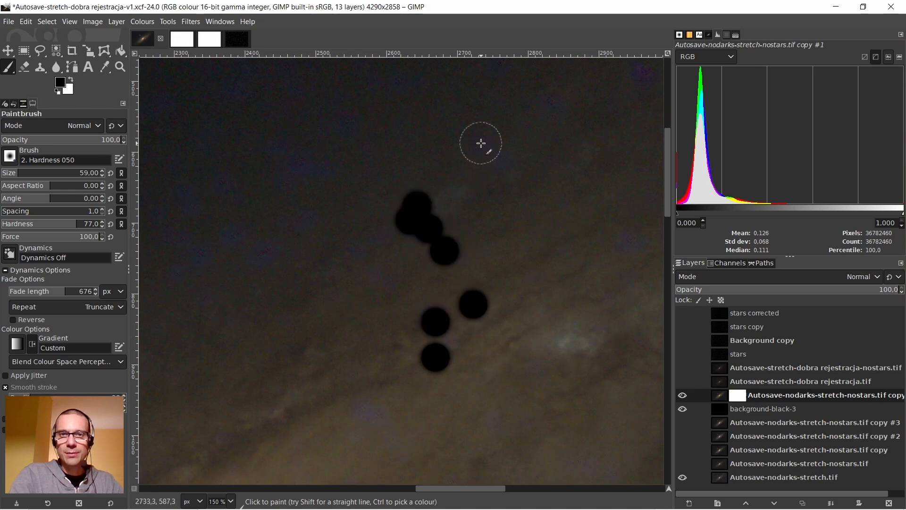
pyautogui.click(481, 142)
pyautogui.click(499, 163)
pyautogui.click(452, 165)
pyautogui.click(446, 193)
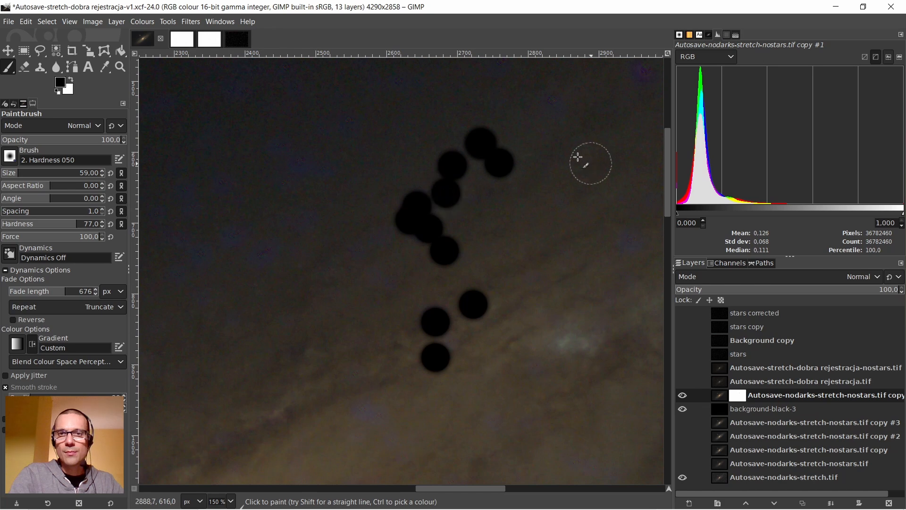
pyautogui.click(567, 103)
pyautogui.click(549, 94)
pyautogui.click(525, 100)
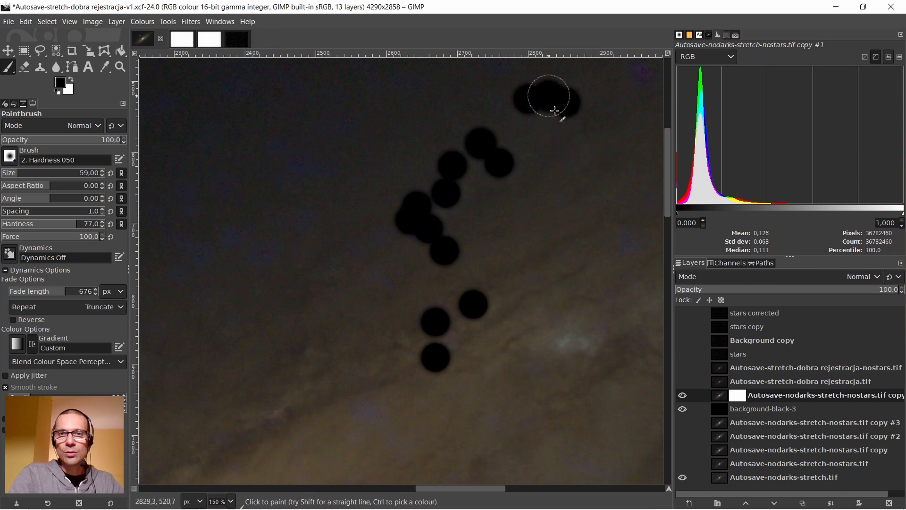
pyautogui.click(627, 235)
pyautogui.click(623, 278)
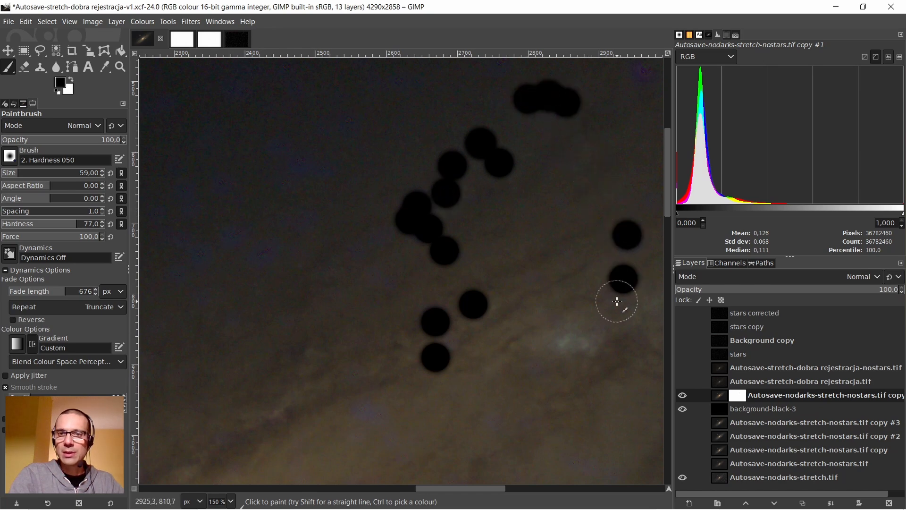
pyautogui.click(617, 302)
pyautogui.click(368, 412)
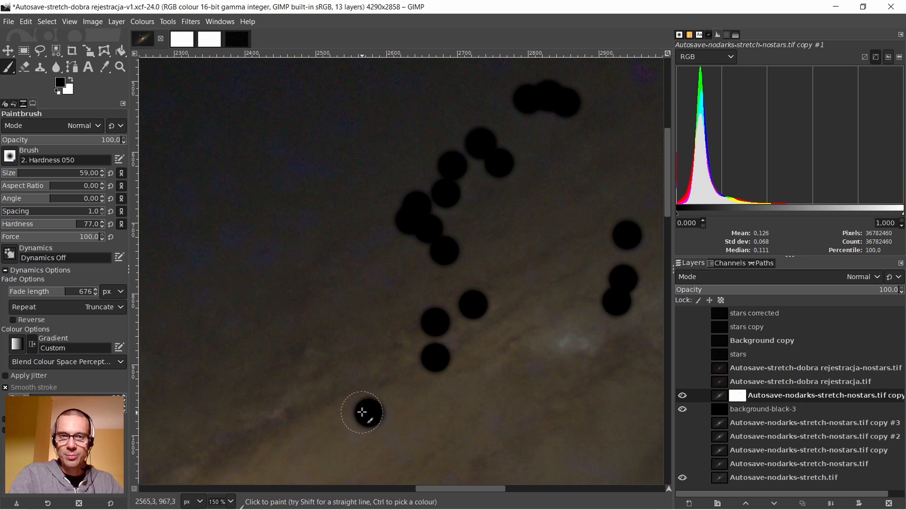
pyautogui.click(354, 377)
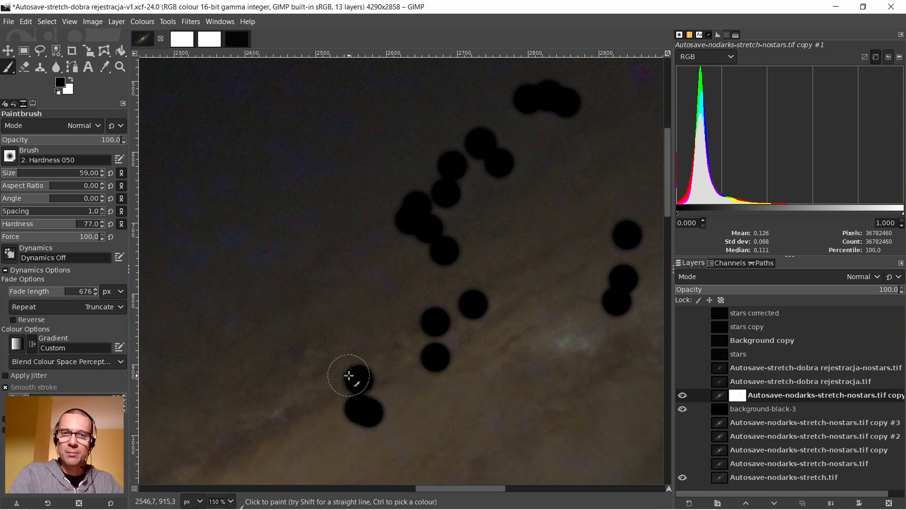
pyautogui.click(385, 283)
pyautogui.click(361, 273)
pyautogui.click(364, 243)
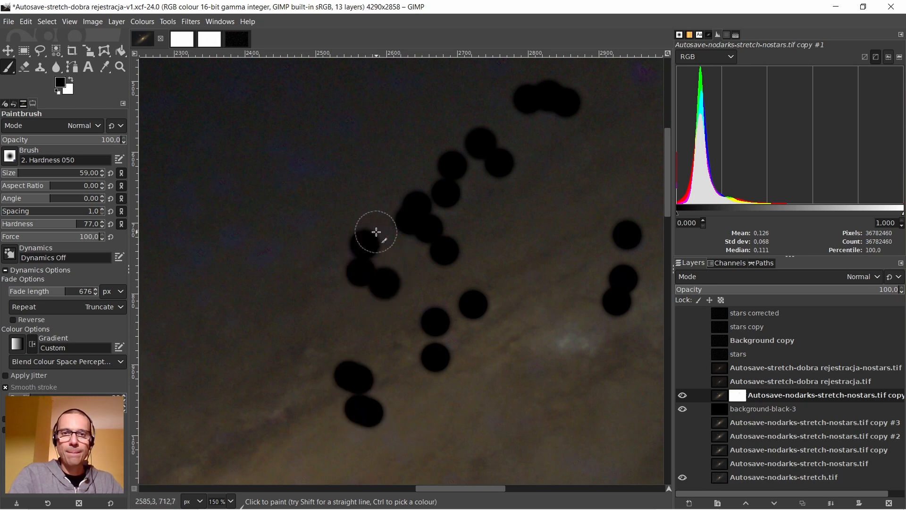
pyautogui.click(376, 232)
pyautogui.click(291, 216)
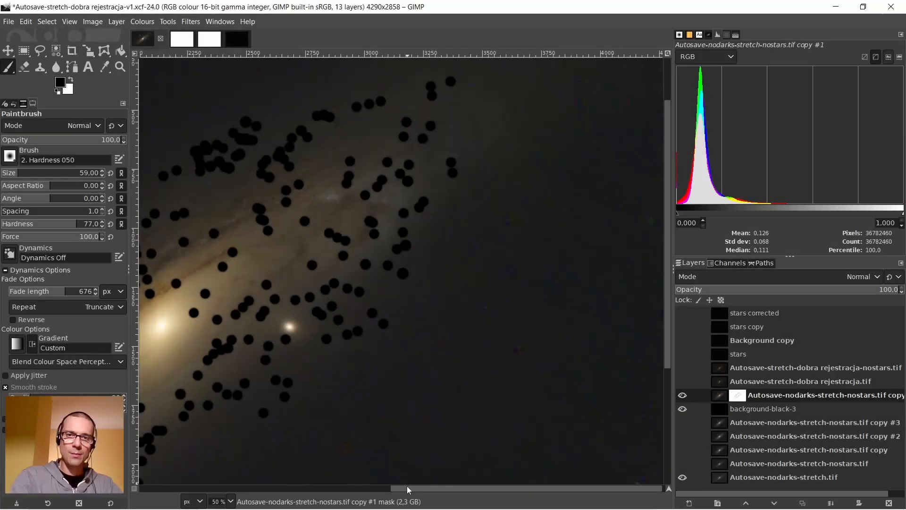
# Mask the remaining colour blotches around the galaxy's lower-left end with black brush dots
pyautogui.moveTo(409, 490); pyautogui.dragTo(224, 490)
pyautogui.scroll(-5, 367, 411)
pyautogui.scroll(2, 393, 219)
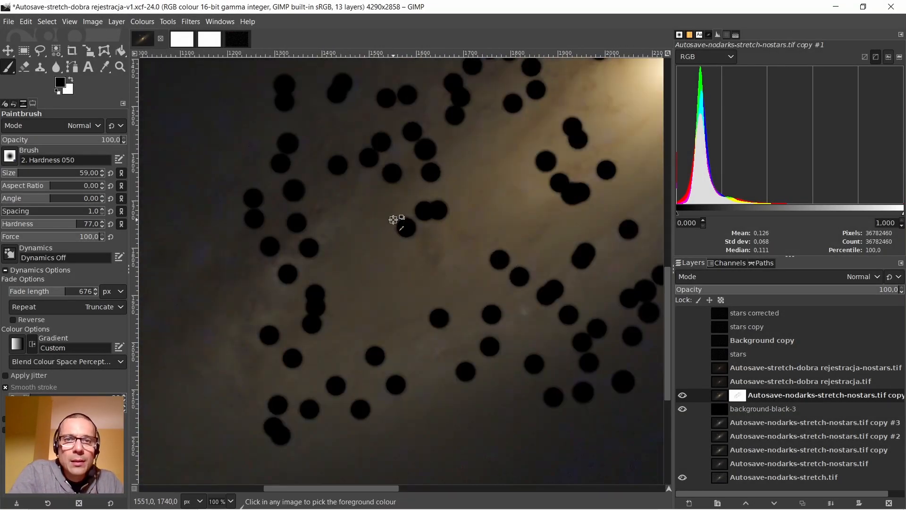
pyautogui.click(204, 258)
pyautogui.click(201, 241)
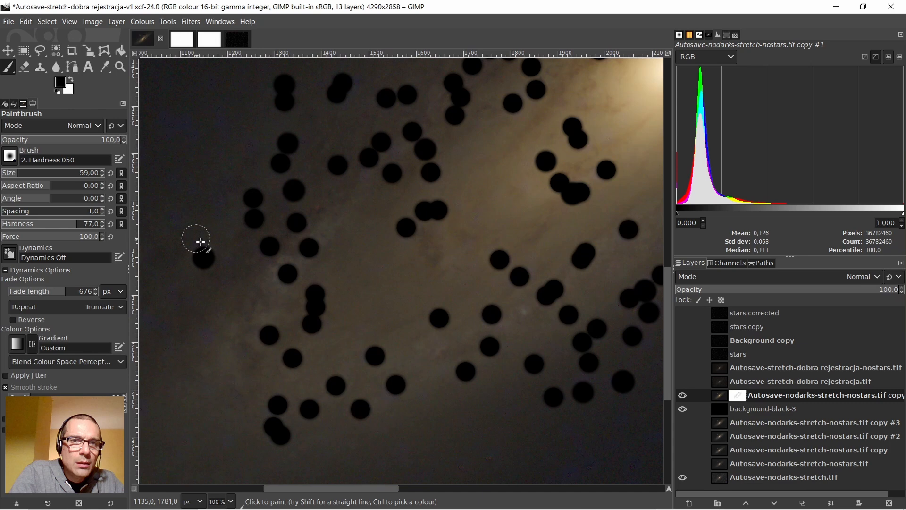
pyautogui.click(220, 211)
pyautogui.click(218, 192)
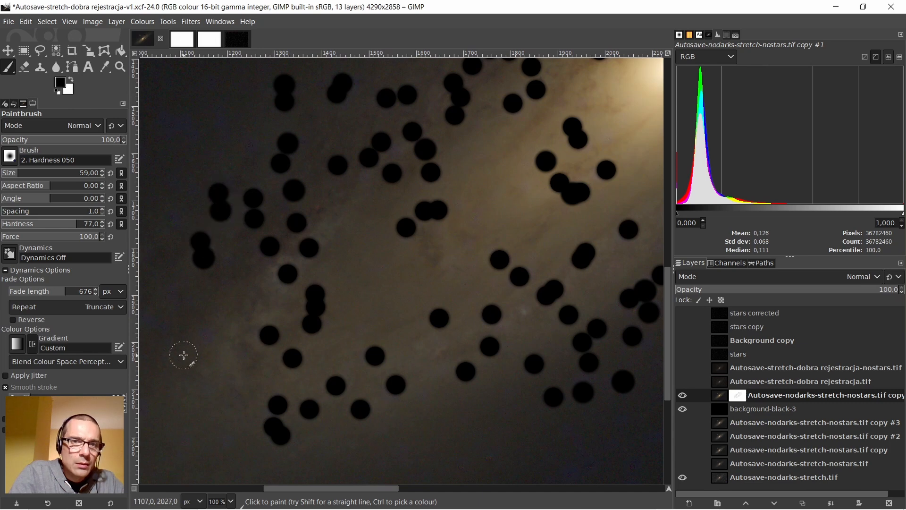
pyautogui.click(183, 298)
pyautogui.click(206, 337)
pyautogui.click(169, 322)
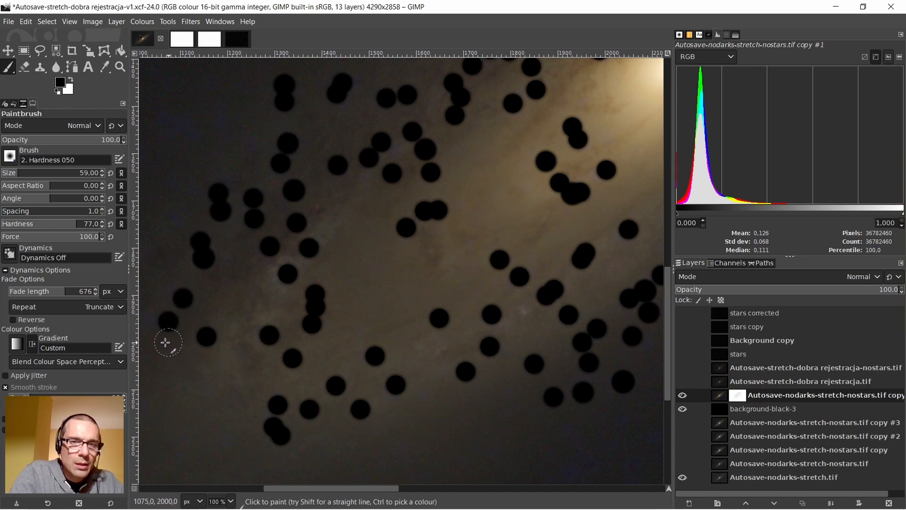
pyautogui.click(163, 343)
pyautogui.click(180, 353)
pyautogui.click(208, 380)
pyautogui.click(225, 403)
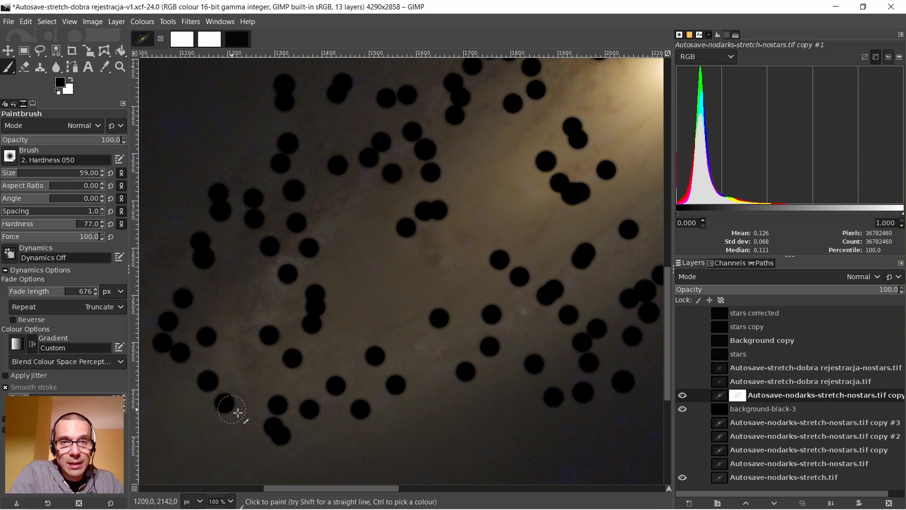
pyautogui.click(228, 442)
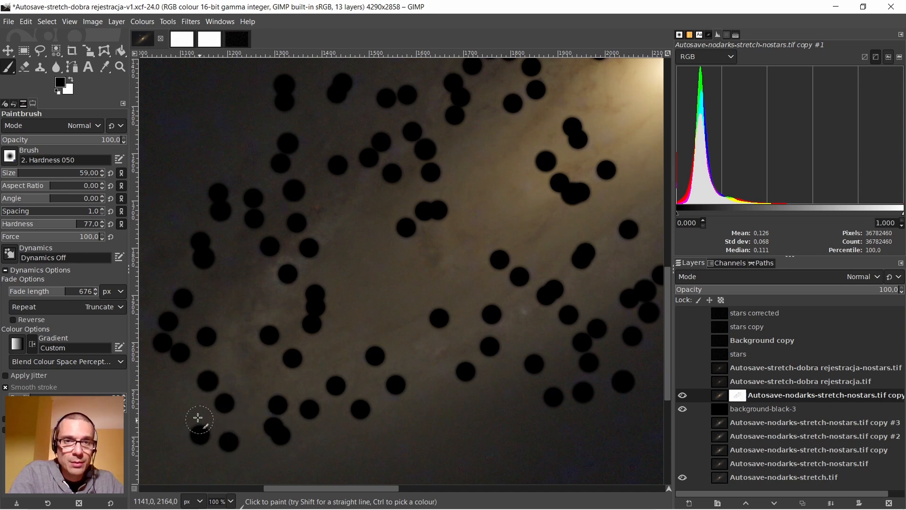
# Dab black on the mask over the leftover blotches along the galaxy's upper-left edge, below the small elliptical companion galaxy
pyautogui.scroll(-2, 420, 272)
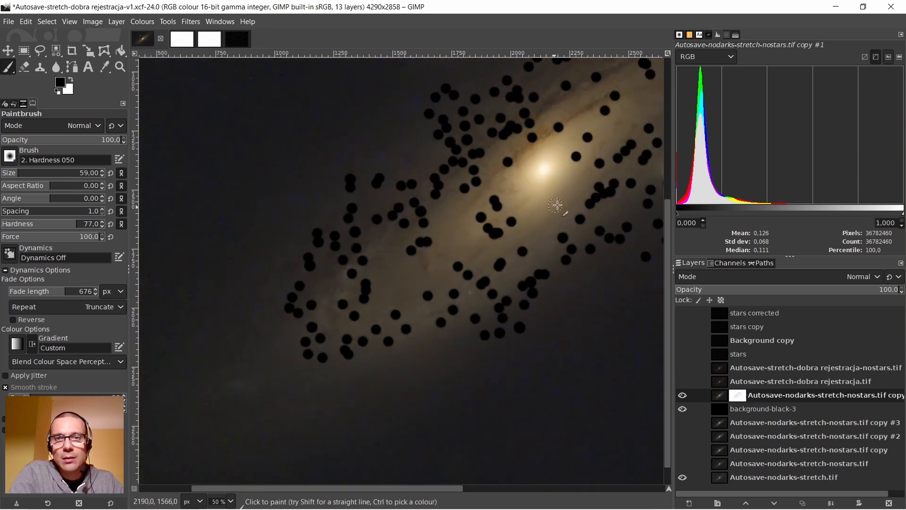
pyautogui.scroll(5, 558, 203)
pyautogui.scroll(1, 432, 324)
pyautogui.scroll(1, 433, 325)
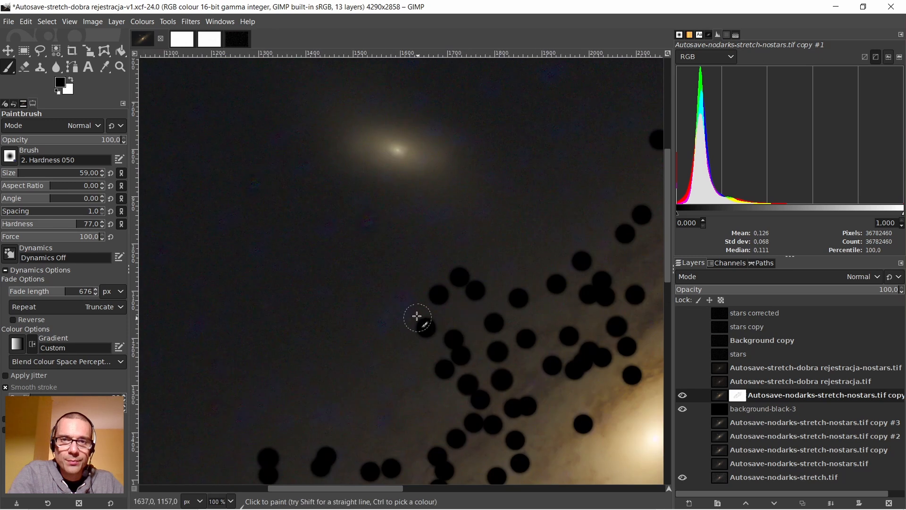
pyautogui.click(404, 301)
pyautogui.click(391, 319)
pyautogui.click(382, 329)
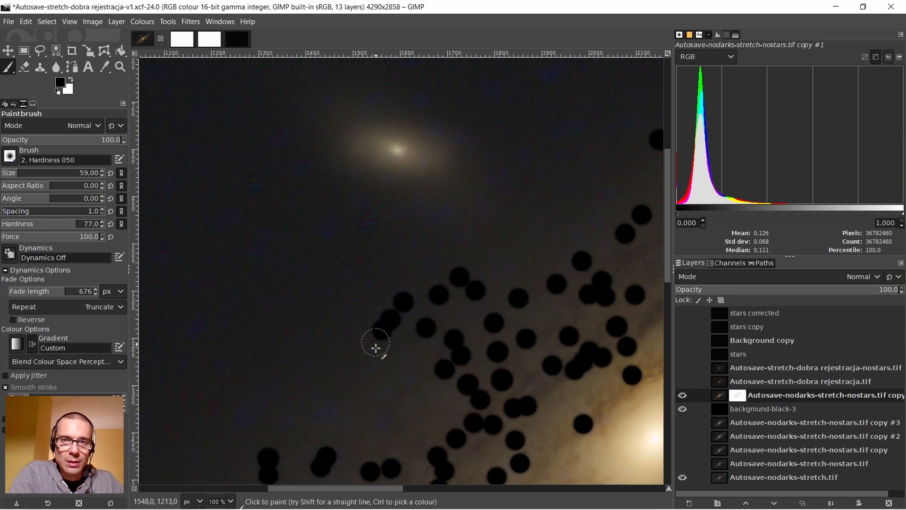
pyautogui.click(380, 422)
pyautogui.click(382, 395)
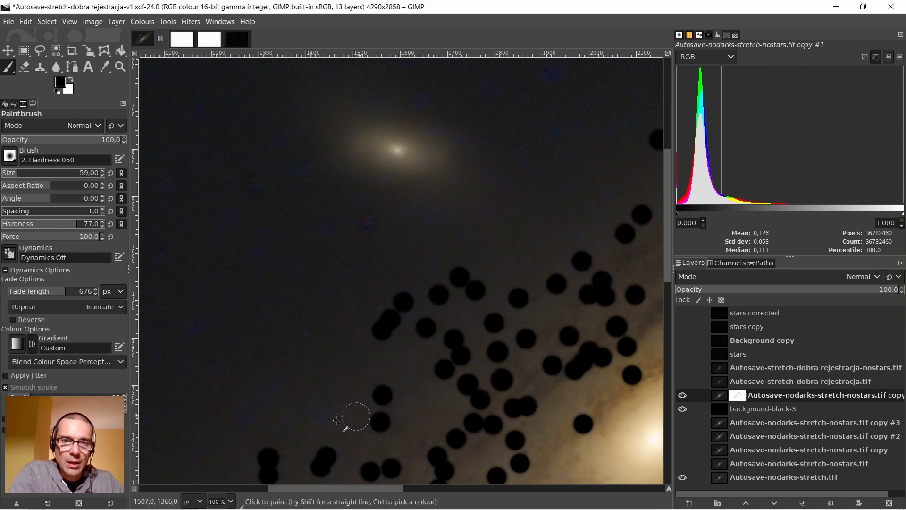
pyautogui.click(323, 415)
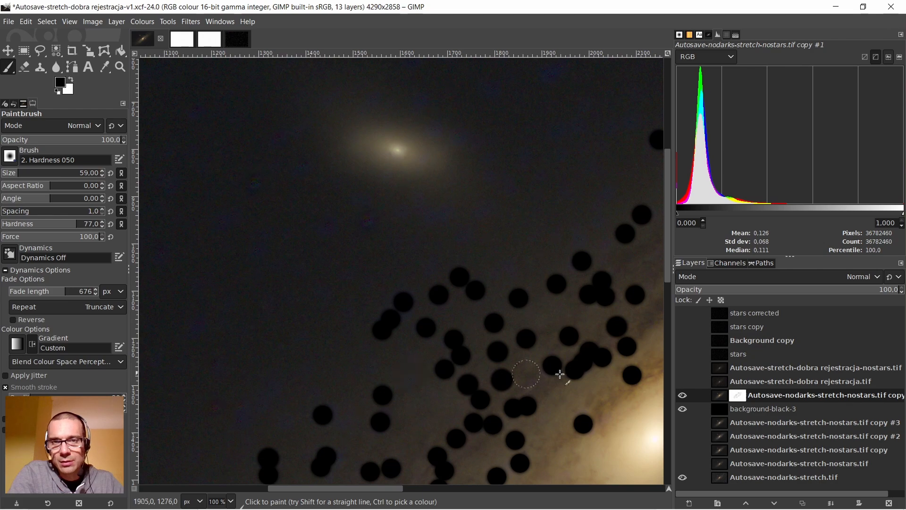
pyautogui.click(575, 239)
# Examine the galaxy's lower-left arm, core and lower edge for colour blotches not yet masked
pyautogui.scroll(-5, 437, 368)
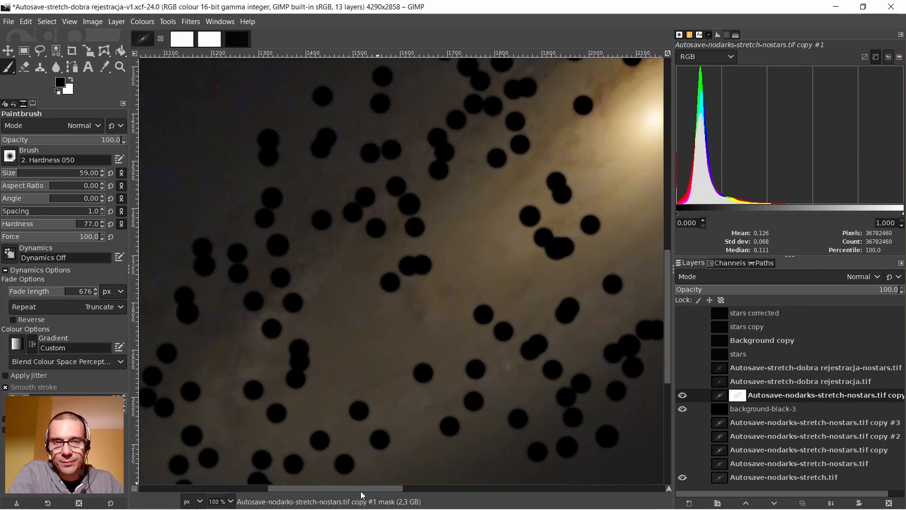
pyautogui.moveTo(364, 489); pyautogui.dragTo(450, 486)
pyautogui.scroll(5, 475, 302)
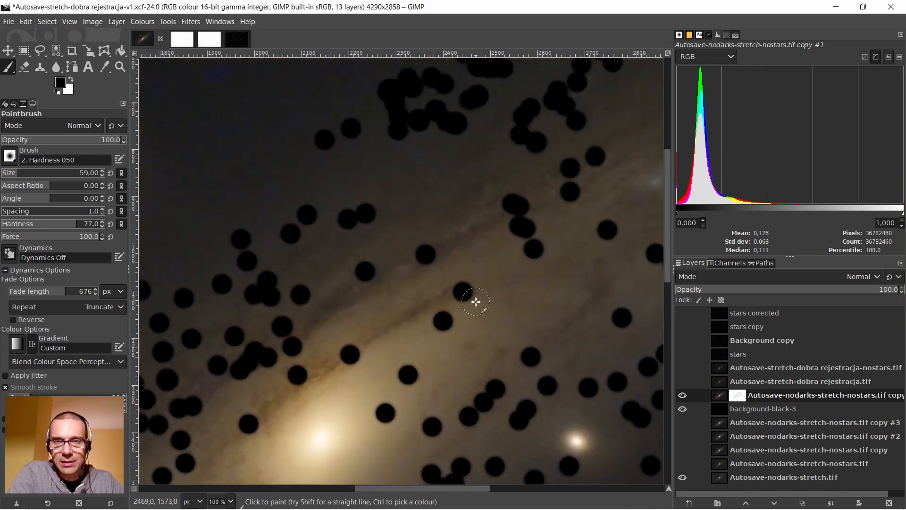
pyautogui.scroll(-3, 527, 302)
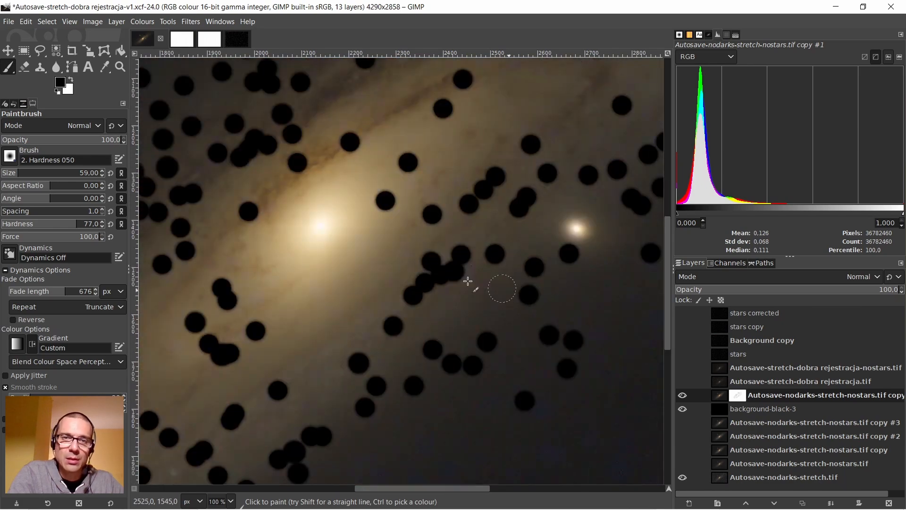
pyautogui.scroll(-2, 407, 256)
pyautogui.scroll(2, 331, 357)
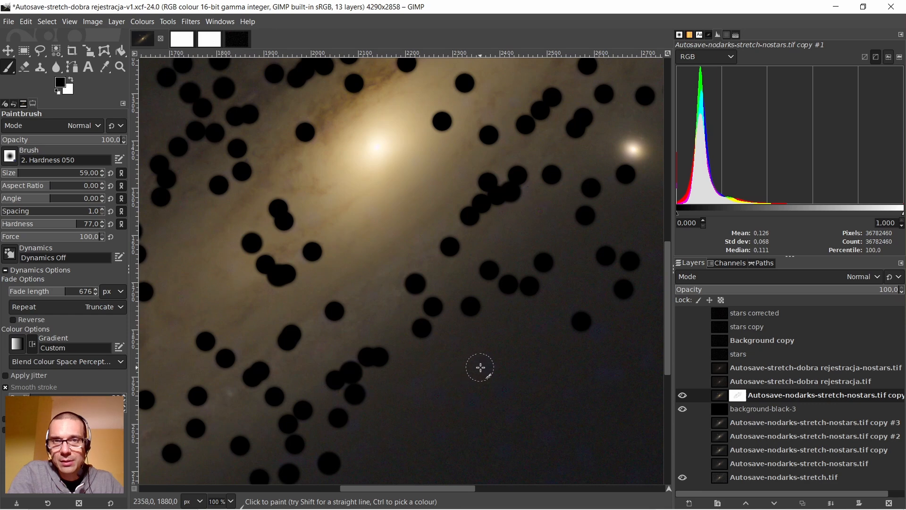
pyautogui.scroll(3, 545, 239)
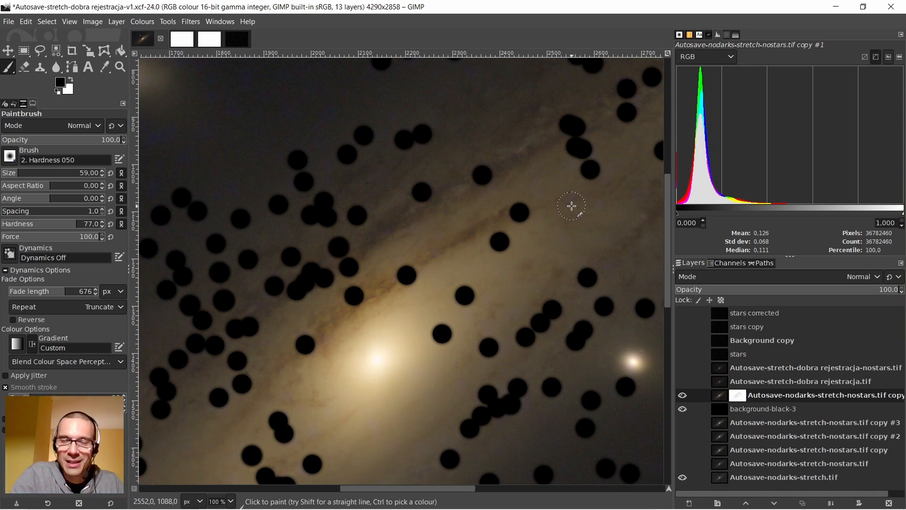
pyautogui.keyDown('ctrl'); pyautogui.scroll(-2, 566, 237); pyautogui.keyUp('ctrl')
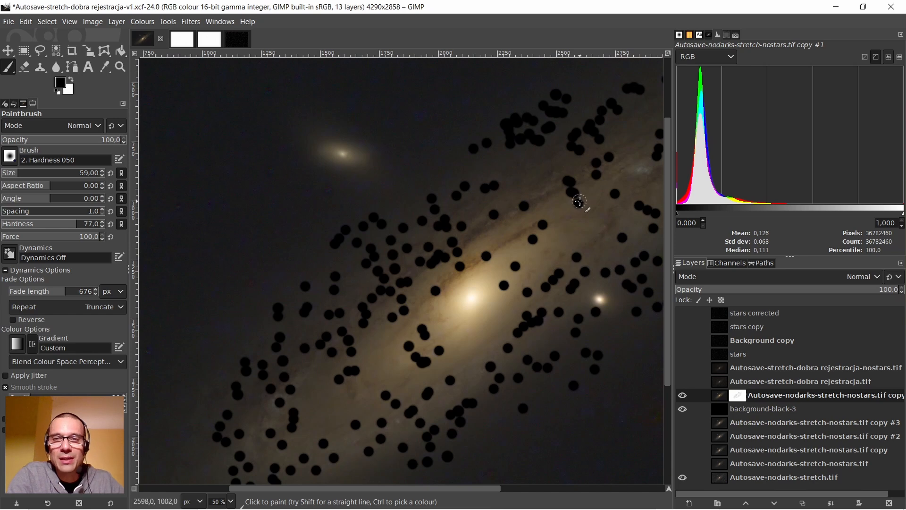
# Paint further black dots on the mask over blotches around the bright bluish patch in the galaxy's upper-right arm
pyautogui.scroll(3, 583, 202)
pyautogui.moveTo(444, 488); pyautogui.dragTo(519, 496)
pyautogui.keyDown('ctrl'); pyautogui.scroll(4, 539, 251); pyautogui.keyUp('ctrl')
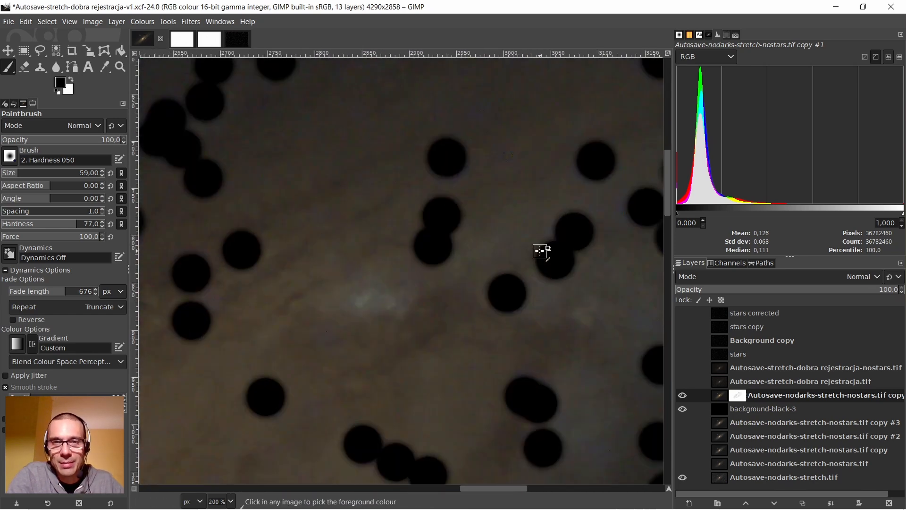
pyautogui.keyDown('ctrl'); pyautogui.scroll(-1, 539, 251); pyautogui.keyUp('ctrl')
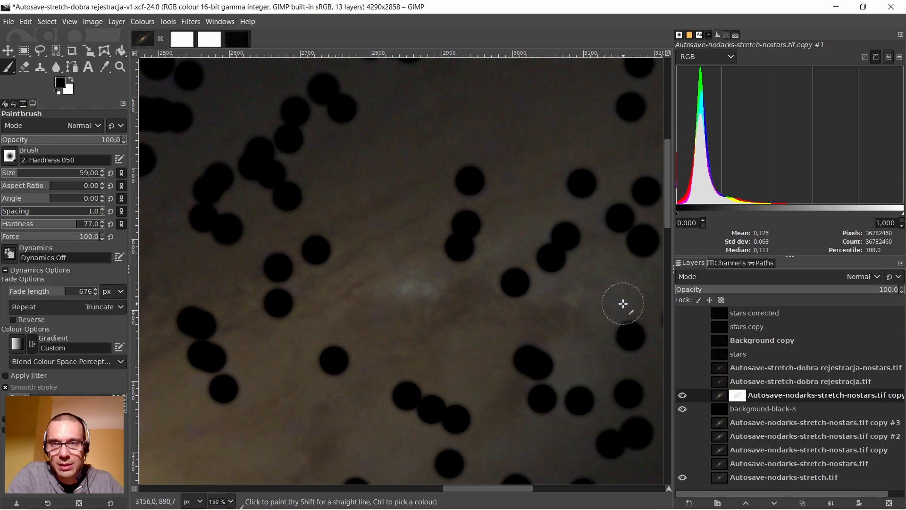
pyautogui.click(623, 303)
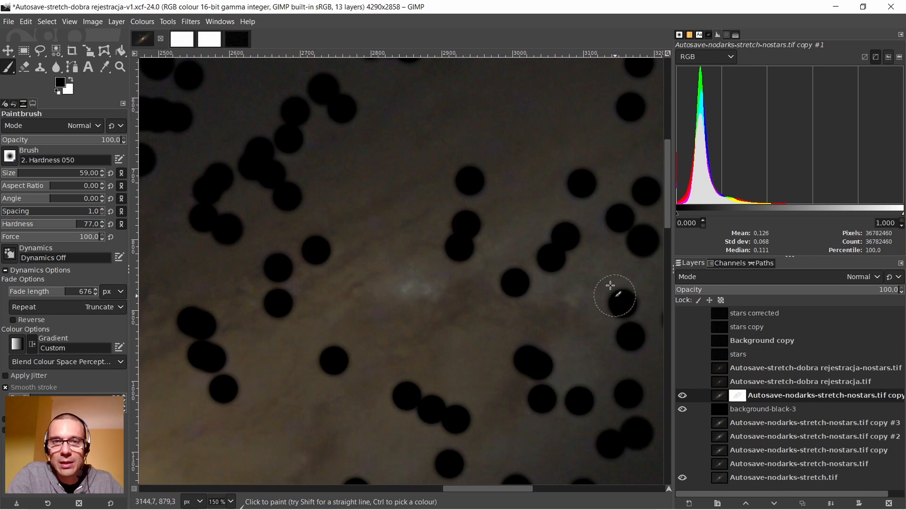
pyautogui.click(190, 431)
pyautogui.click(287, 381)
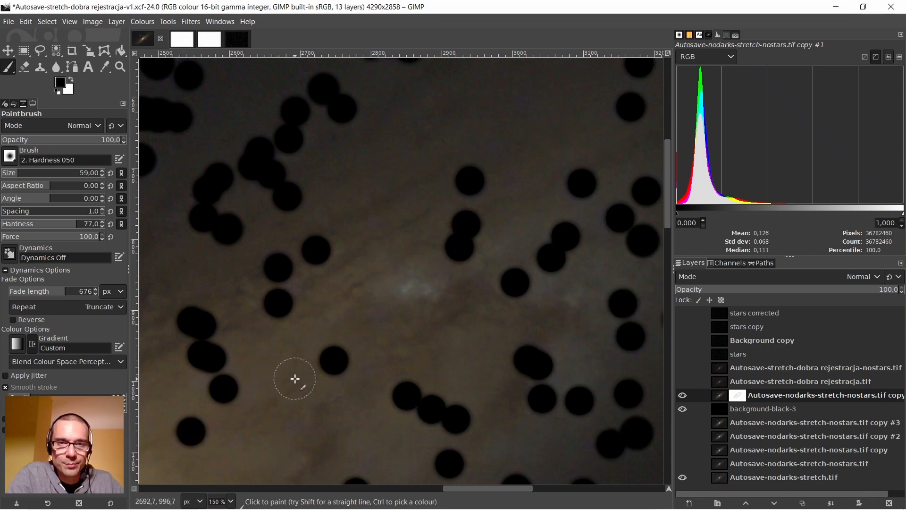
pyautogui.click(305, 432)
pyautogui.click(373, 313)
pyautogui.click(398, 272)
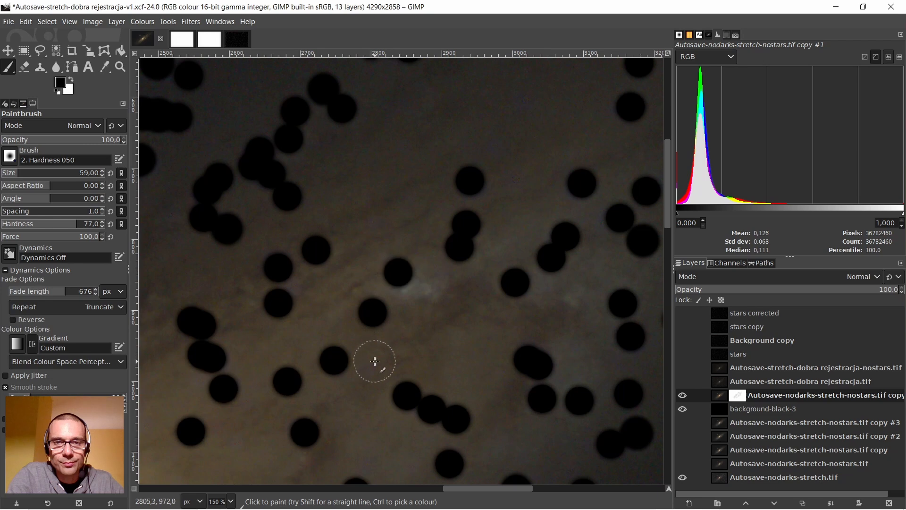
pyautogui.click(374, 361)
pyautogui.scroll(-5, 448, 333)
pyautogui.scroll(4, 460, 302)
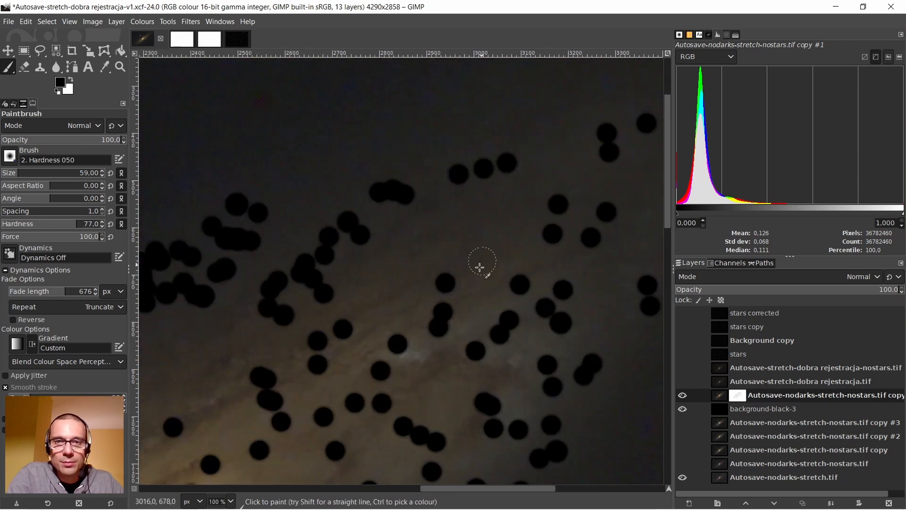
# Copy the finished dot-painted layer mask of the saturated starless galaxy layer to the clipboard
pyautogui.scroll(-2, 457, 284)
pyautogui.scroll(1, 405, 340)
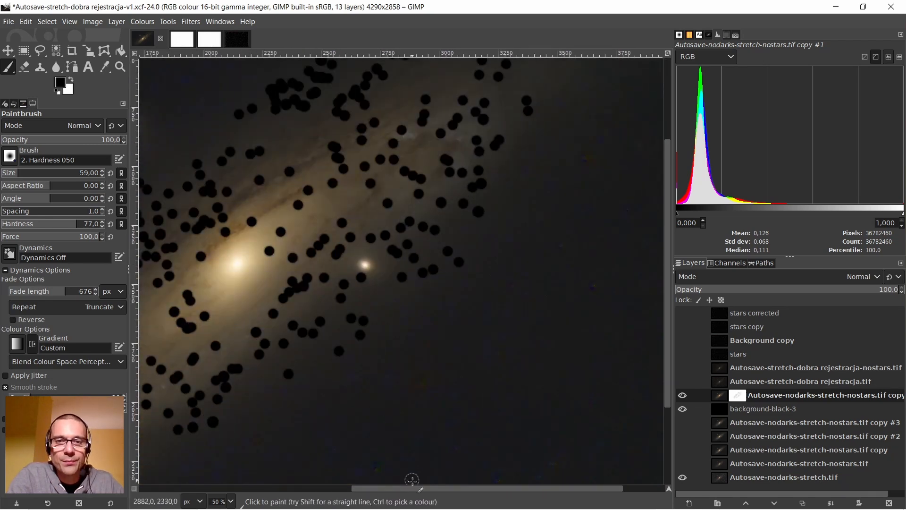
pyautogui.hscroll(-6, 439, 401)
pyautogui.scroll(-3, 475, 321)
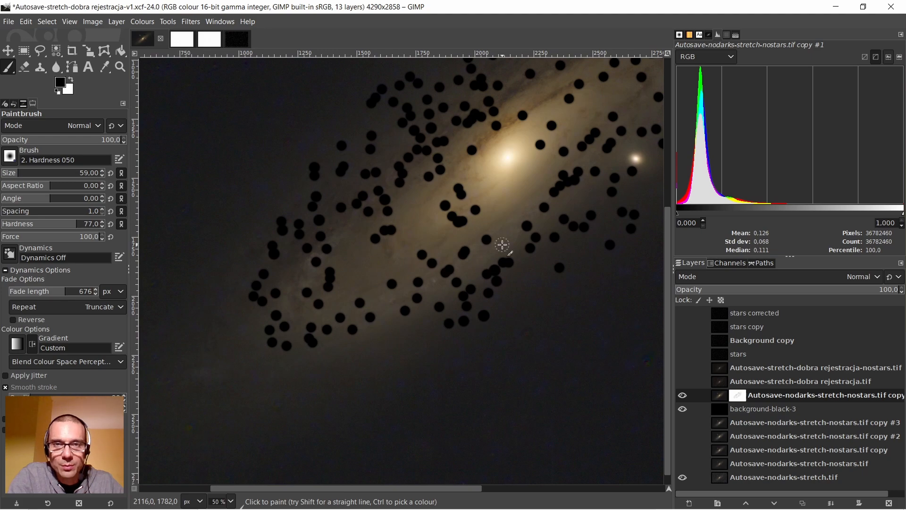
pyautogui.scroll(4, 502, 245)
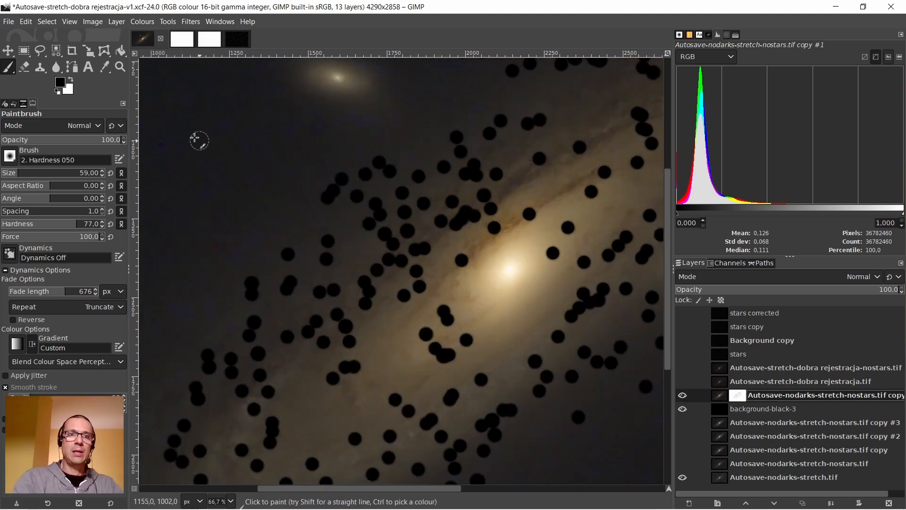
pyautogui.click(26, 21)
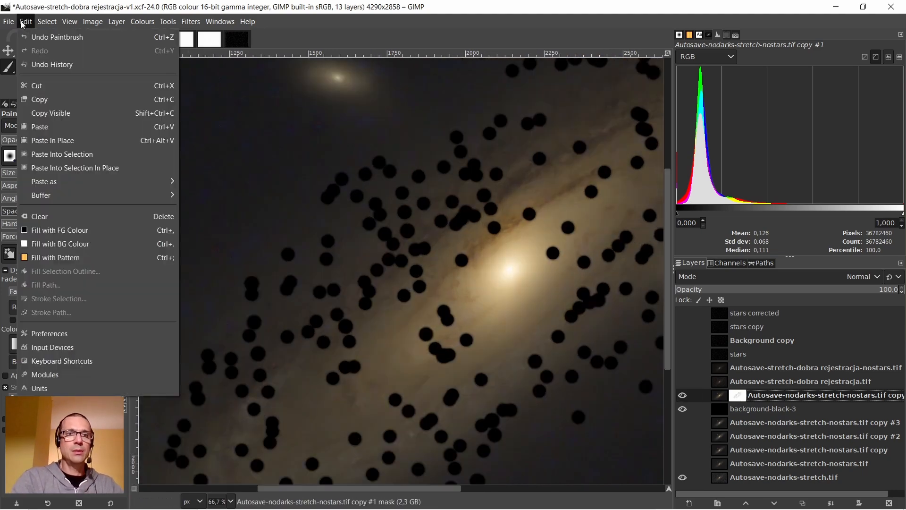
pyautogui.click(32, 103)
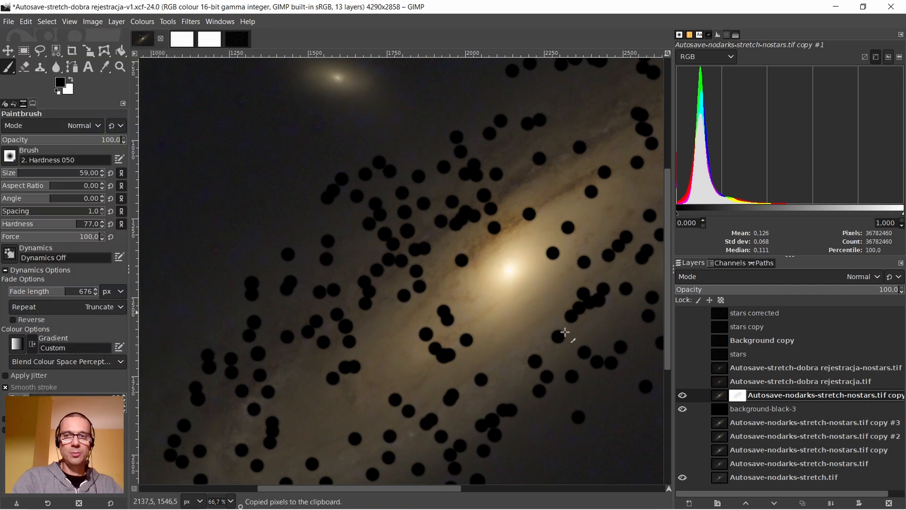
# Hide background-black-3 and the masked saturated layer, and make the starless layers copy #3 and copy #2 visible
pyautogui.click(683, 411)
pyautogui.click(683, 395)
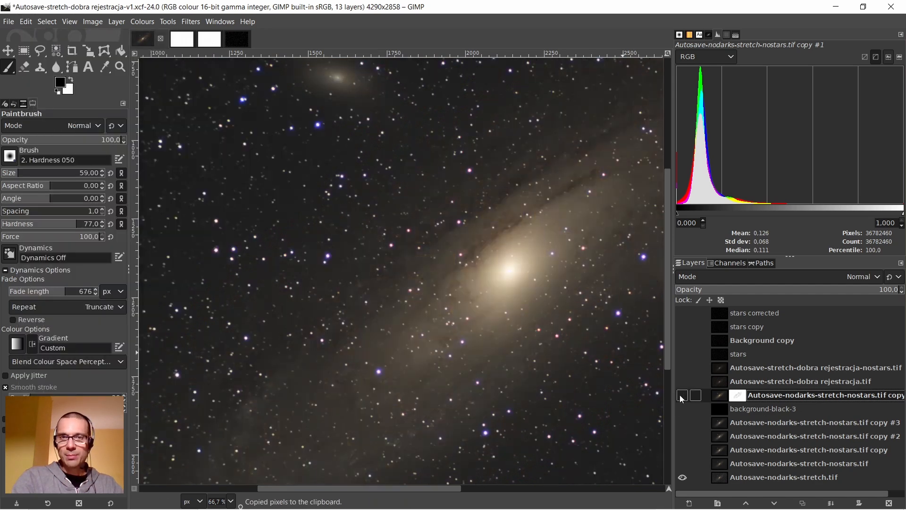
pyautogui.click(718, 423)
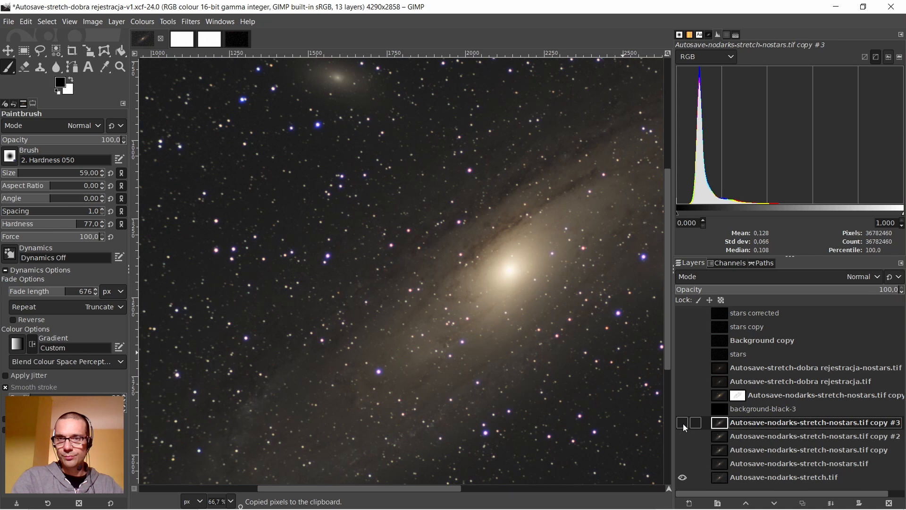
pyautogui.click(683, 423)
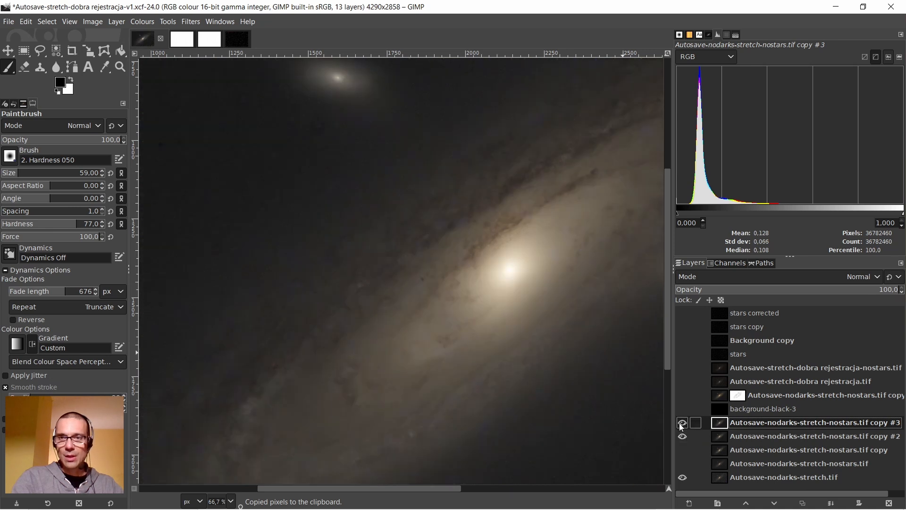
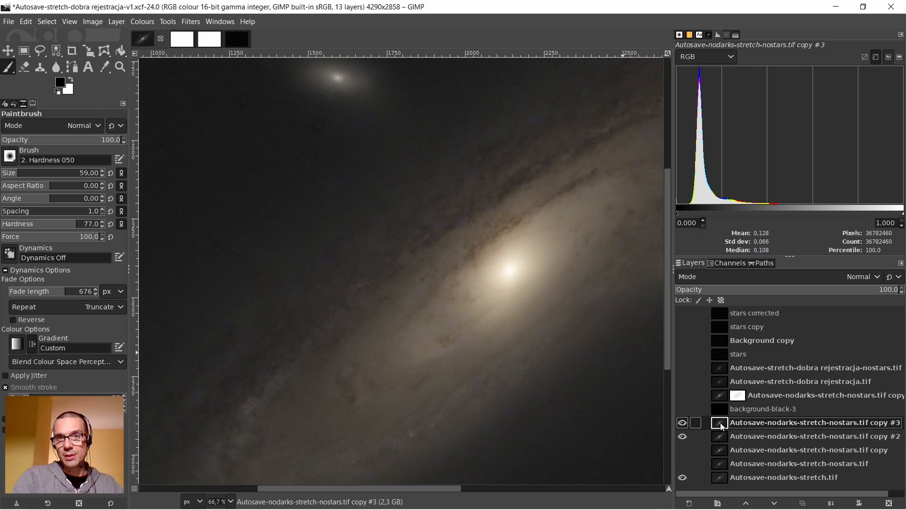
pyautogui.scroll(-3, 508, 304)
pyautogui.scroll(3, 540, 293)
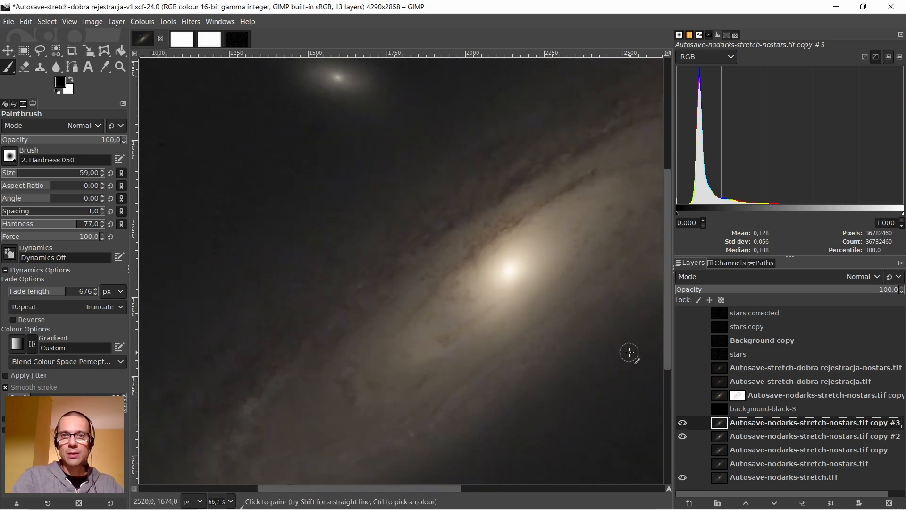
# Add a white (full opacity) layer mask to copy #3, then paste and anchor the copied dot mask in it
pyautogui.rightClick(720, 427)
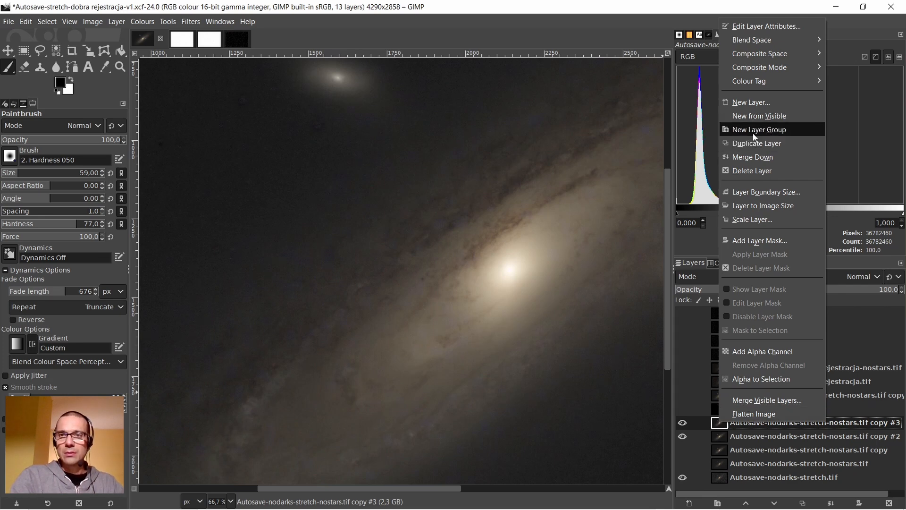
pyautogui.press('Escape')
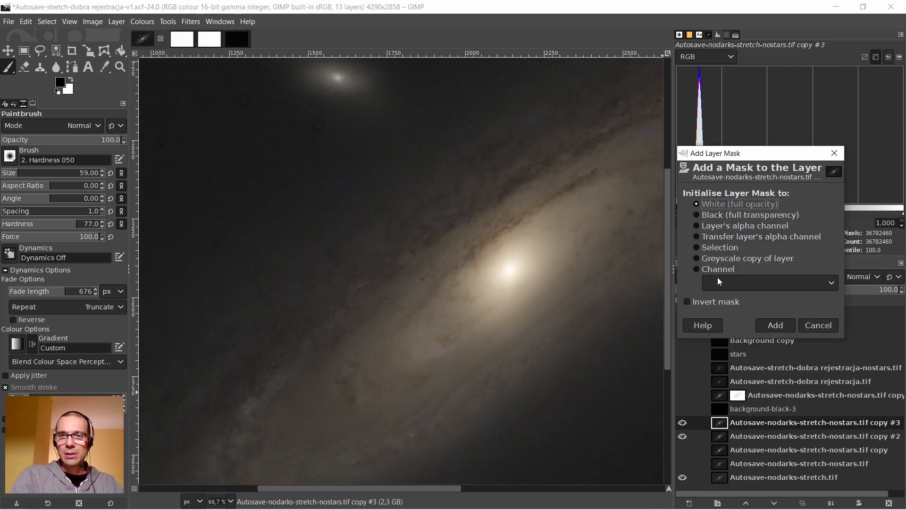
pyautogui.click(775, 326)
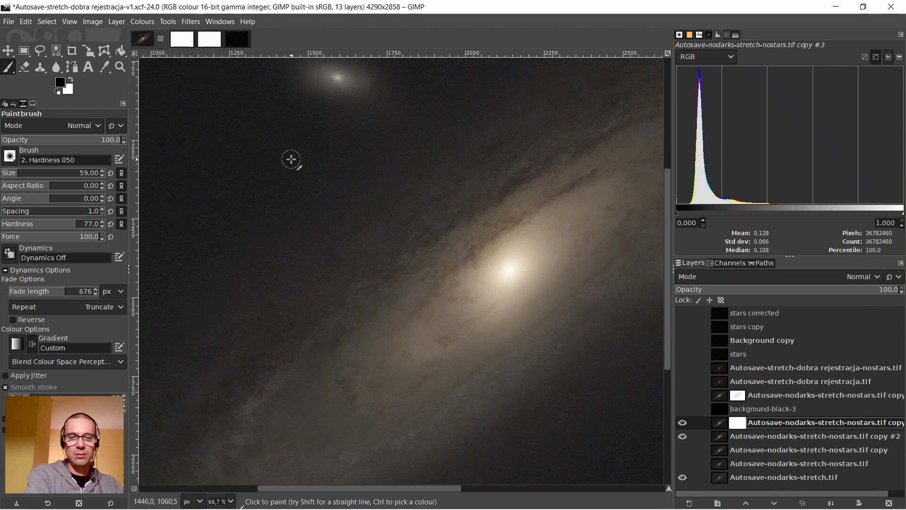
pyautogui.hotkey('ctrl', 'v')
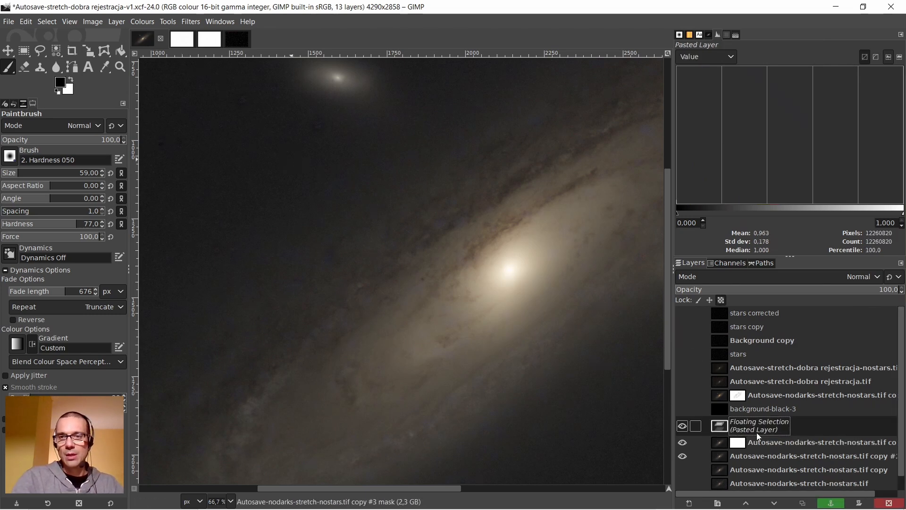
pyautogui.click(831, 503)
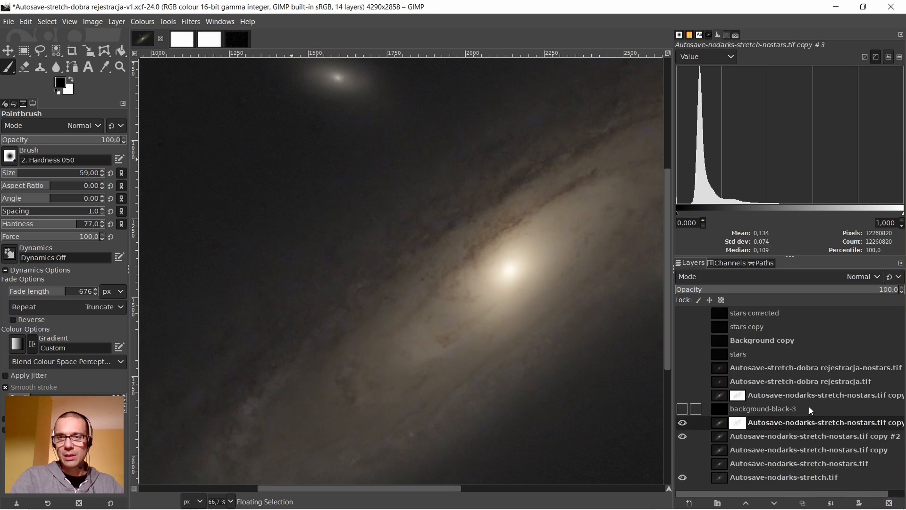
# Show the layer mask of copy #3 on the canvas and view its whole dot pattern
pyautogui.rightClick(742, 425)
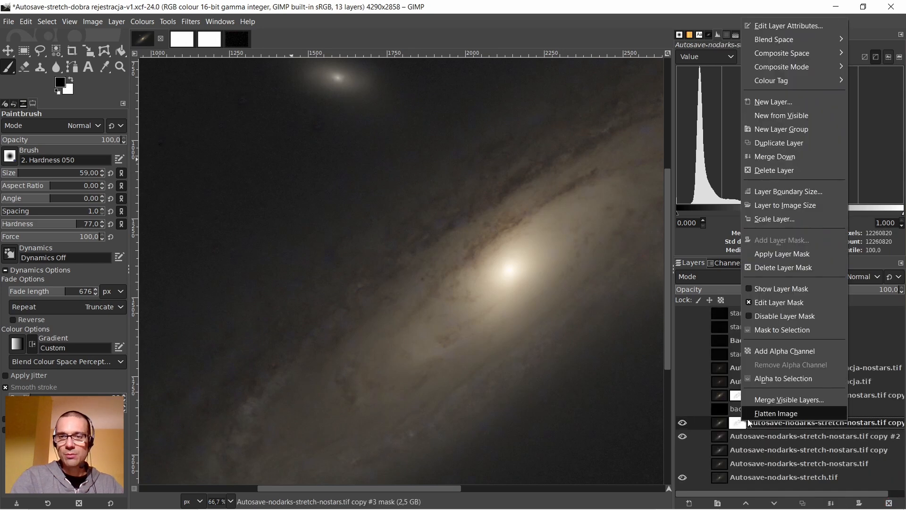
pyautogui.click(758, 289)
pyautogui.scroll(-2, 513, 278)
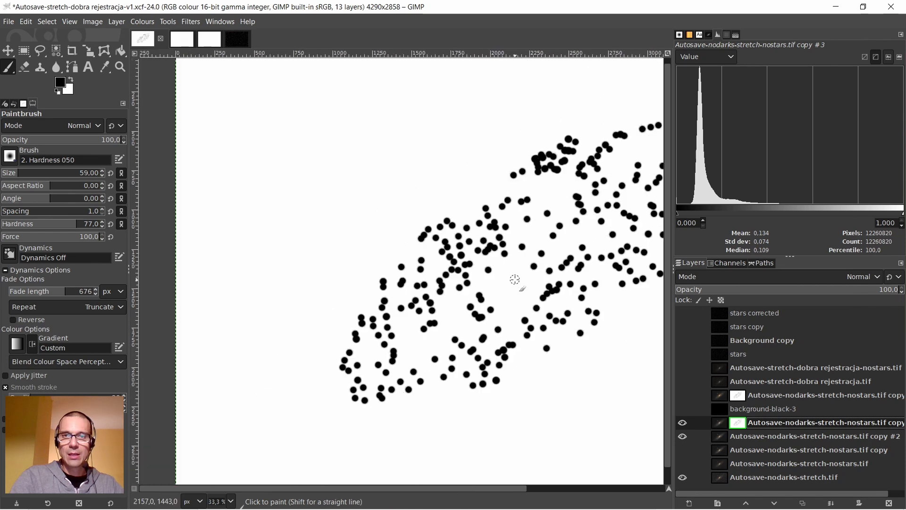
pyautogui.moveTo(405, 491); pyautogui.dragTo(468, 492)
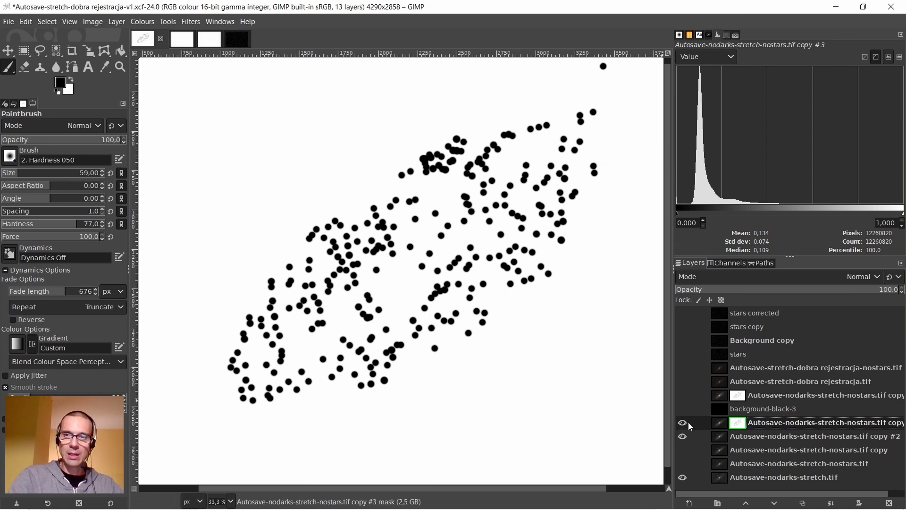
# Apply a Gaussian Blur of 3.00 in X and Y to the layer mask of copy #3
pyautogui.rightClick(737, 423)
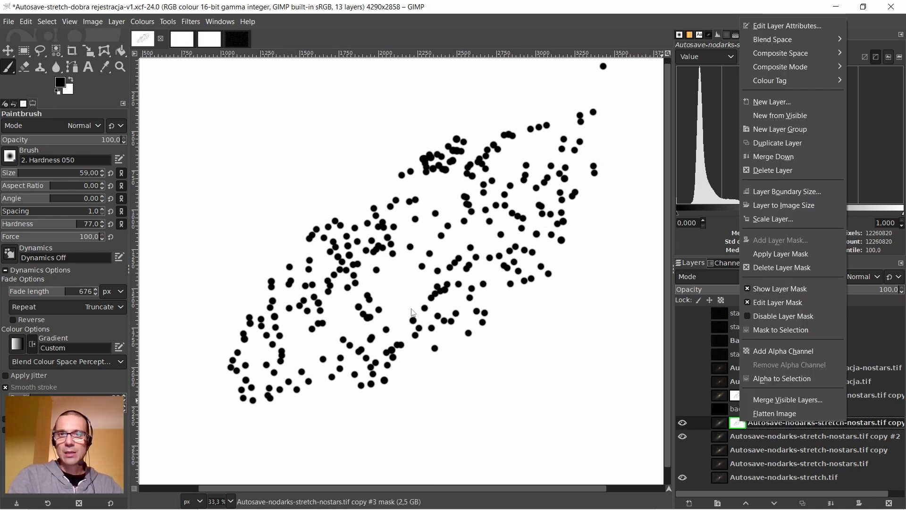
pyautogui.click(182, 23)
pyautogui.click(183, 21)
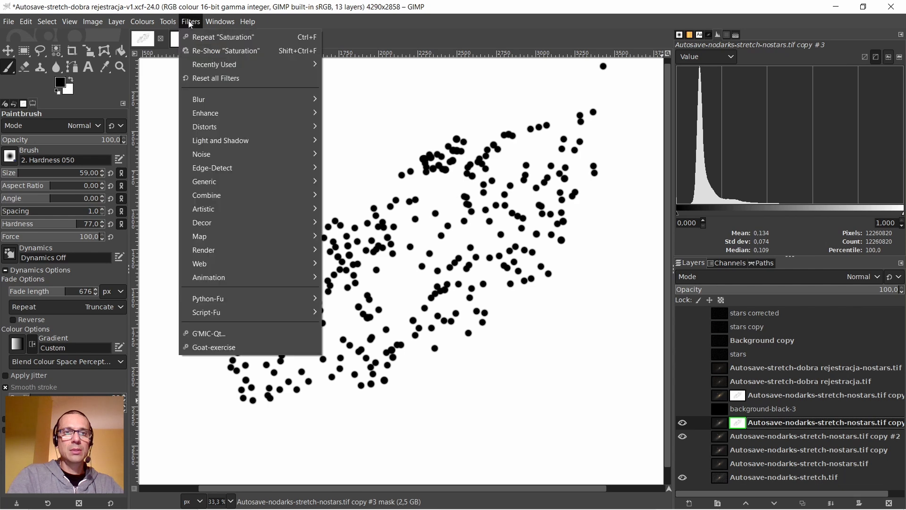
pyautogui.moveTo(268, 100)
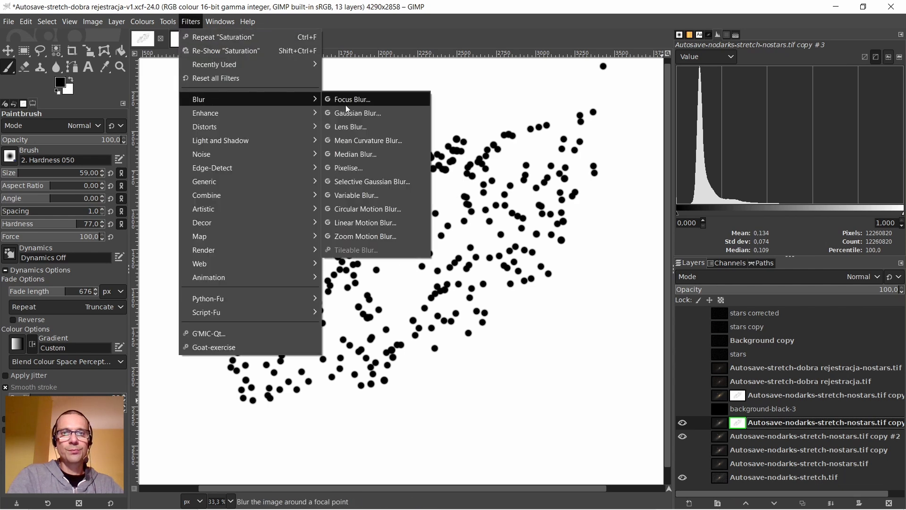
pyautogui.click(350, 113)
pyautogui.scroll(4, 506, 231)
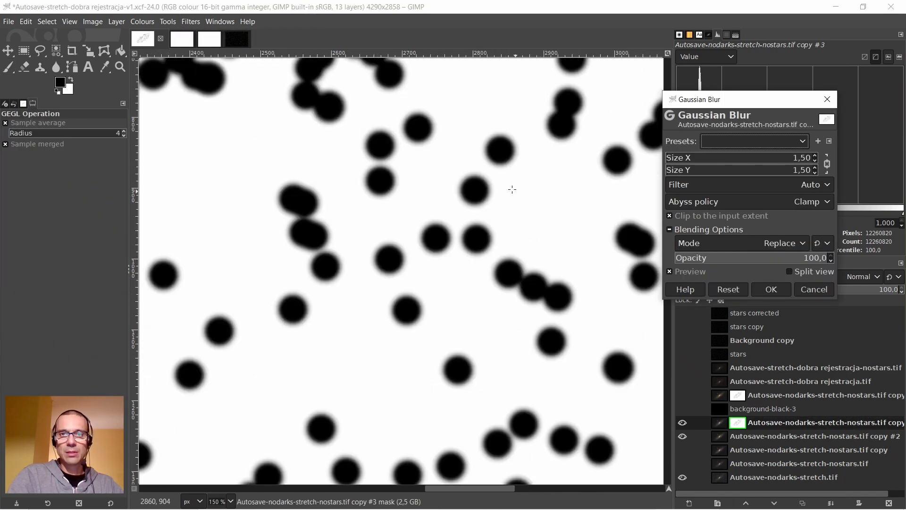
pyautogui.doubleClick(779, 159)
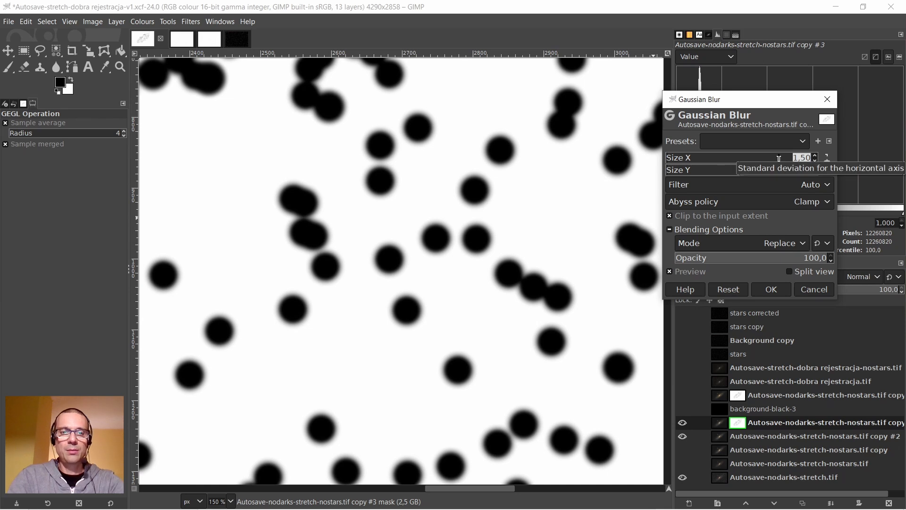
pyautogui.write('3')
pyautogui.press('Return')
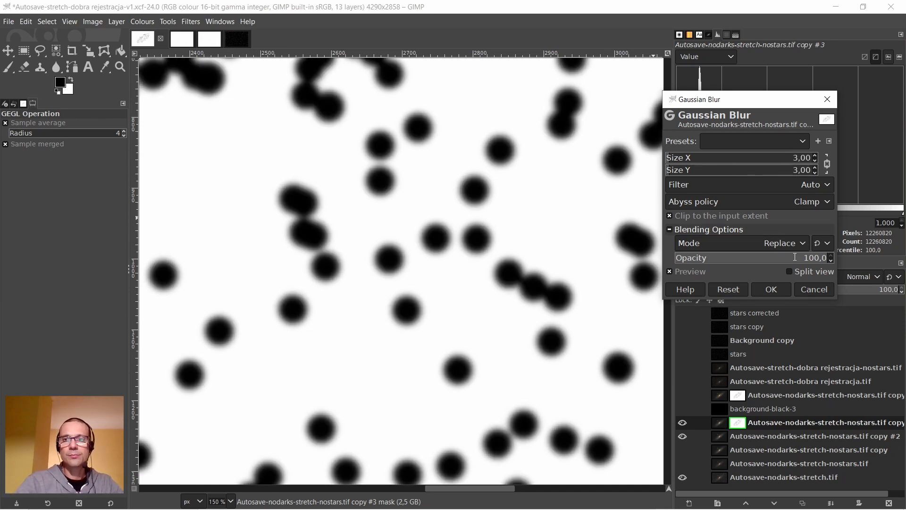
pyautogui.click(771, 289)
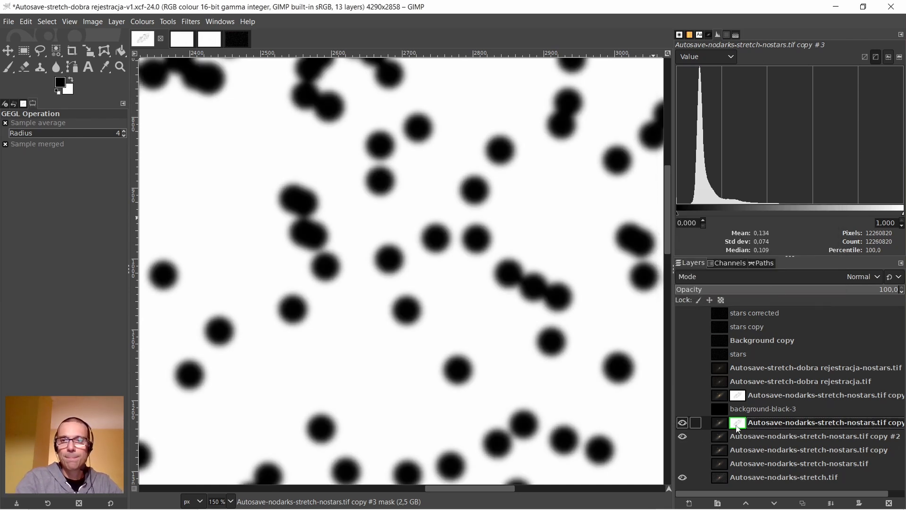
# Stop showing the layer mask of copy #3 on the canvas and make the layer image active instead of its mask
pyautogui.rightClick(737, 423)
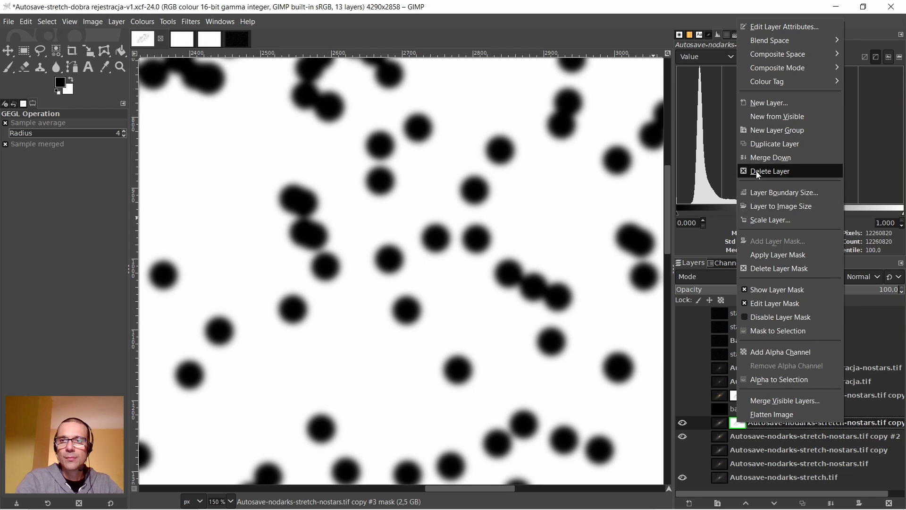
pyautogui.click(758, 285)
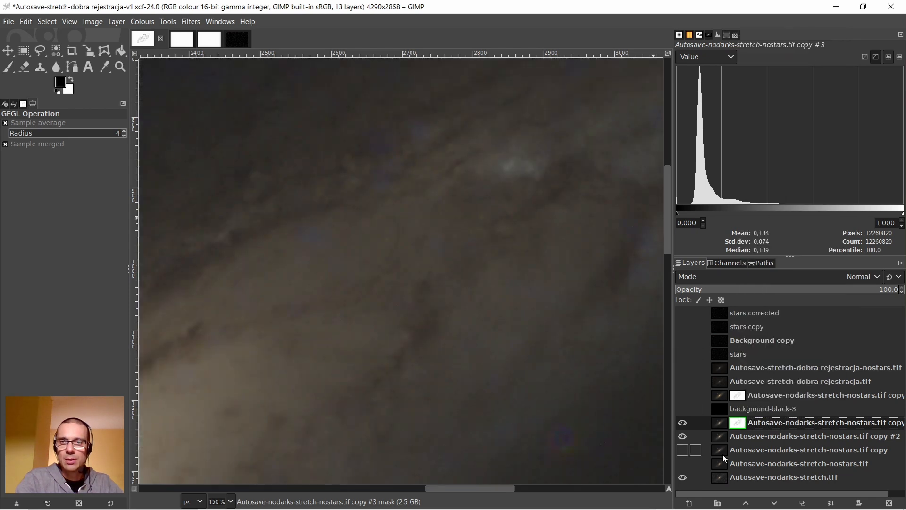
pyautogui.click(719, 421)
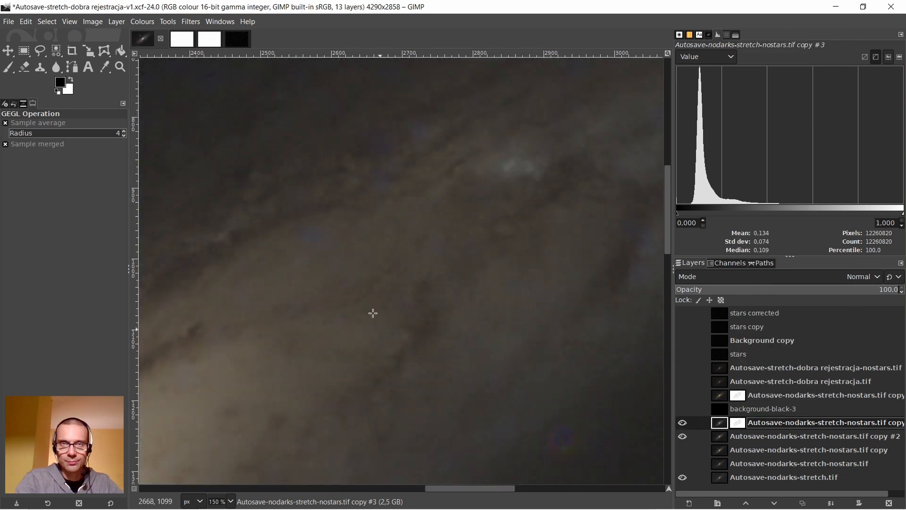
# Select the starless layer copy #2 and set its histogram to the RGB channel
pyautogui.click(721, 435)
pyautogui.scroll(-3, 505, 374)
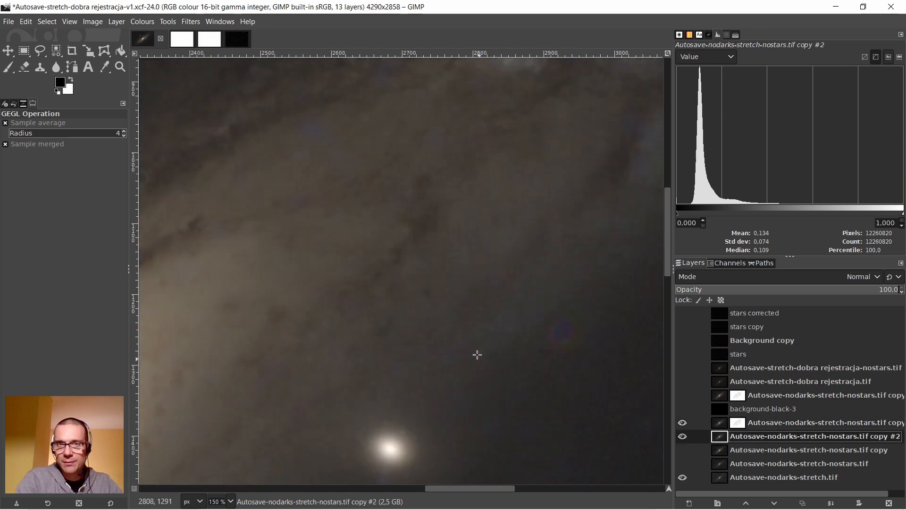
pyautogui.click(732, 54)
pyautogui.click(731, 148)
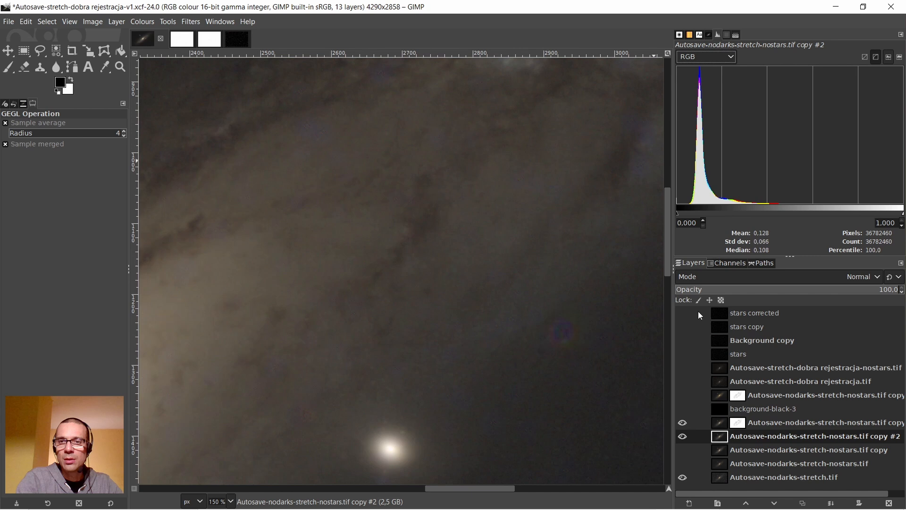
# Open Levels on the starless layer copy #2 and lower the blue channel's gamma to about 0.93
pyautogui.click(720, 433)
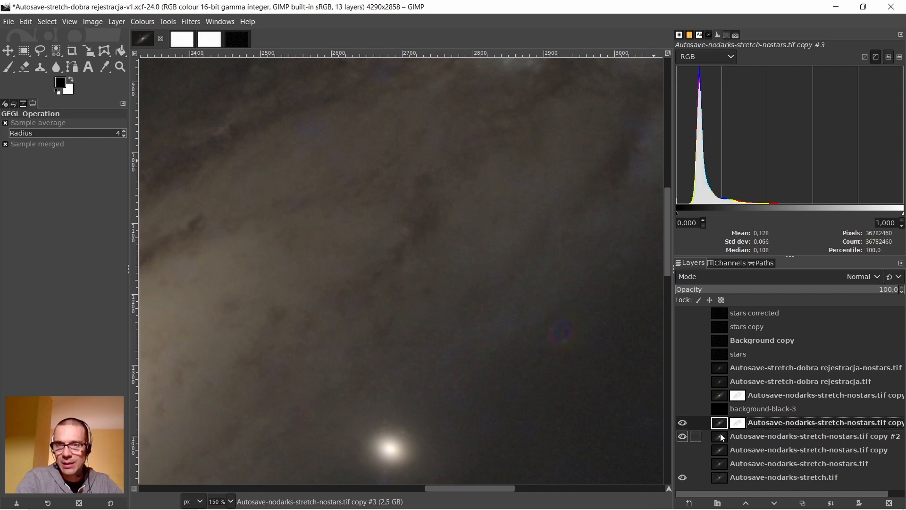
pyautogui.click(721, 425)
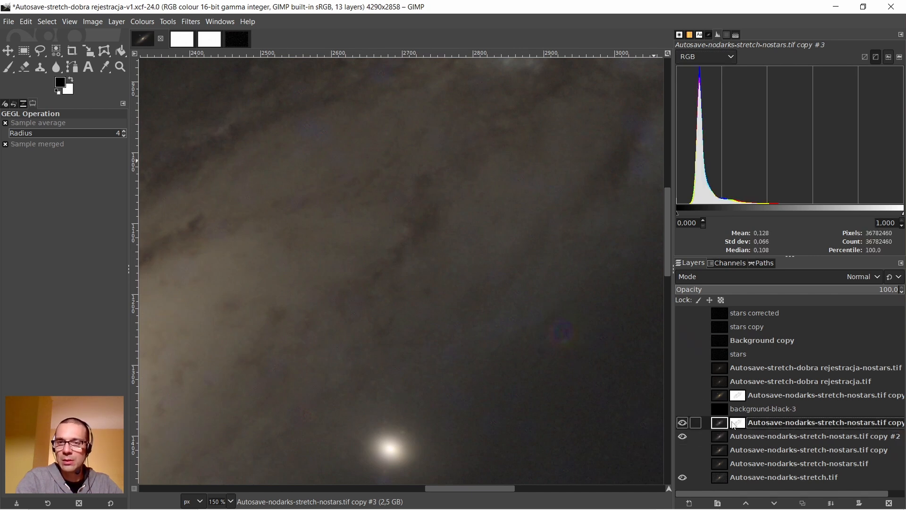
pyautogui.click(720, 436)
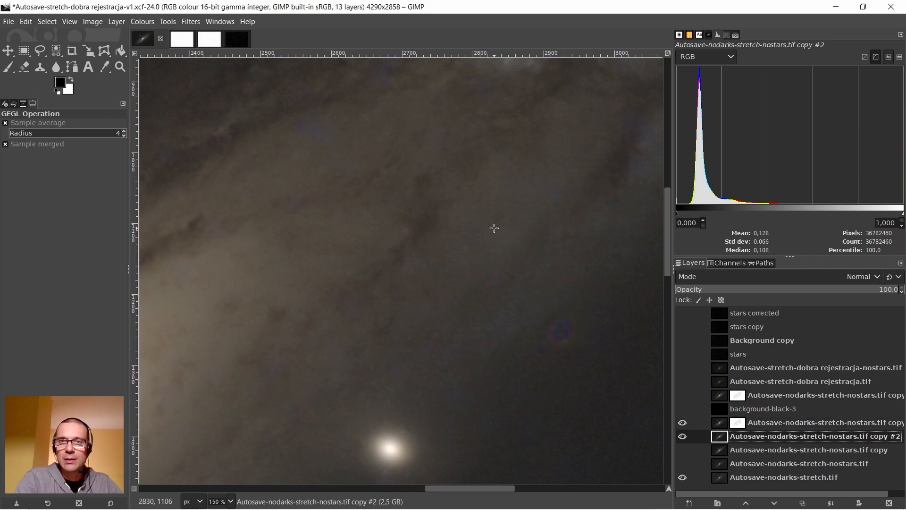
pyautogui.scroll(3, 339, 236)
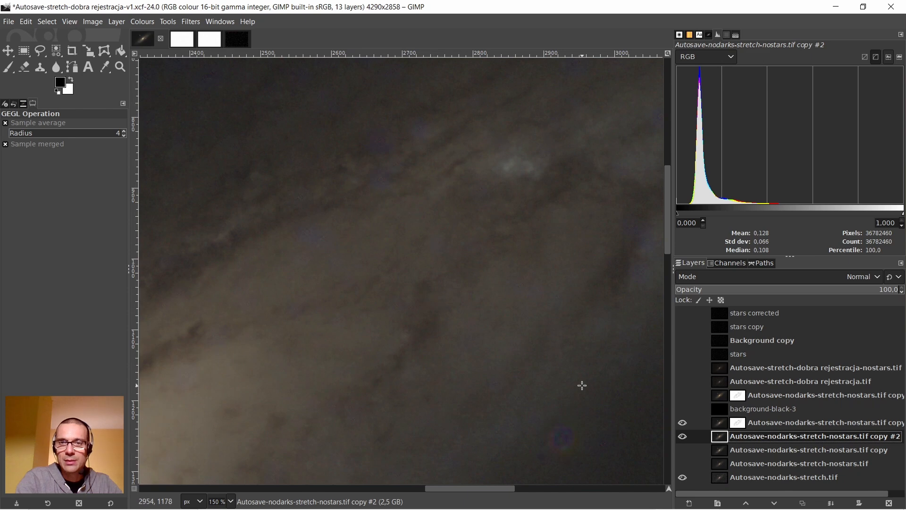
pyautogui.rightClick(535, 282)
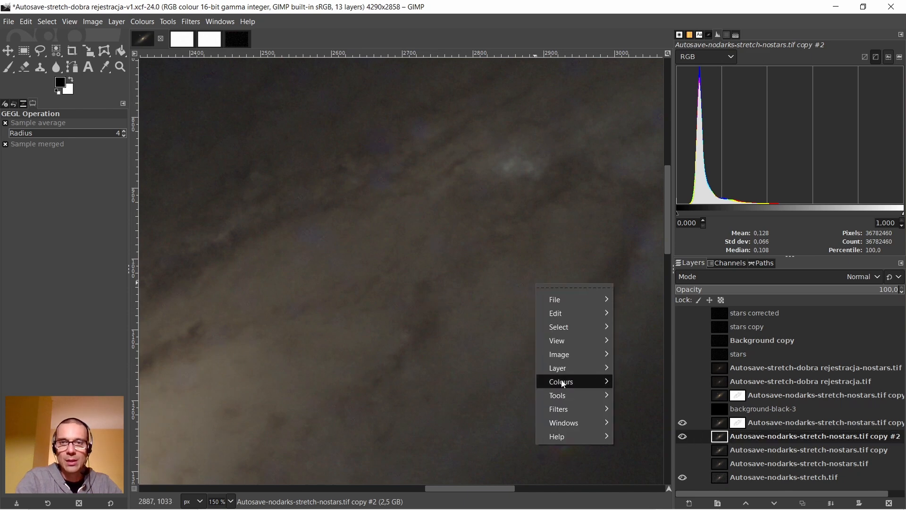
pyautogui.moveTo(567, 382)
pyautogui.click(637, 248)
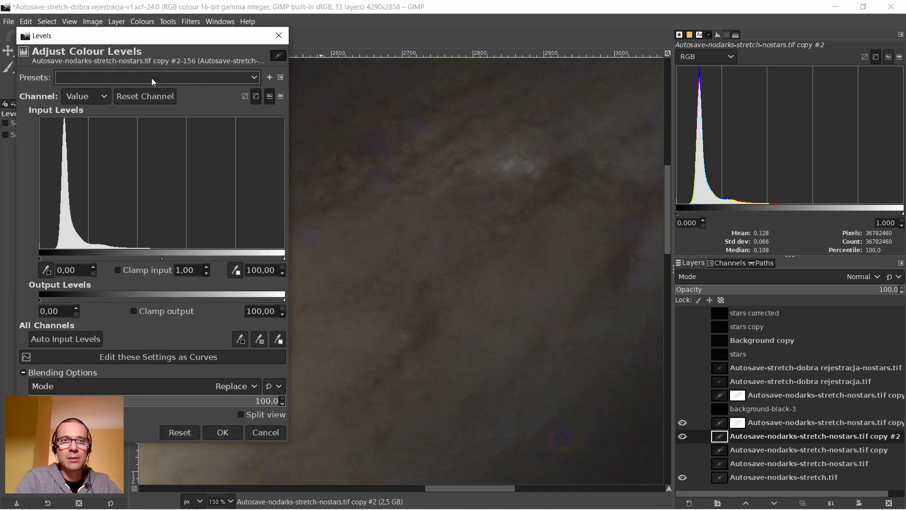
pyautogui.click(98, 95)
pyautogui.click(78, 149)
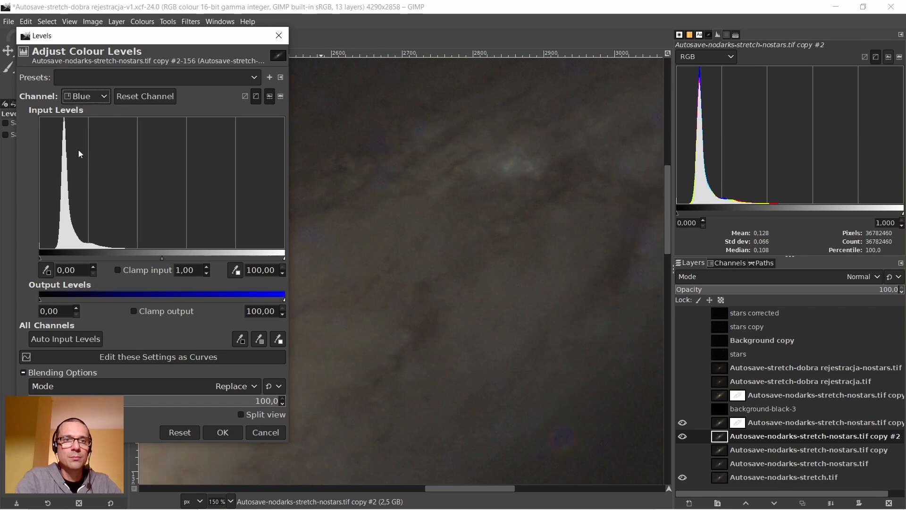
pyautogui.click(208, 274)
pyautogui.click(208, 274)
pyautogui.click(208, 275)
pyautogui.click(207, 274)
pyautogui.click(207, 275)
pyautogui.click(208, 274)
pyautogui.click(208, 274)
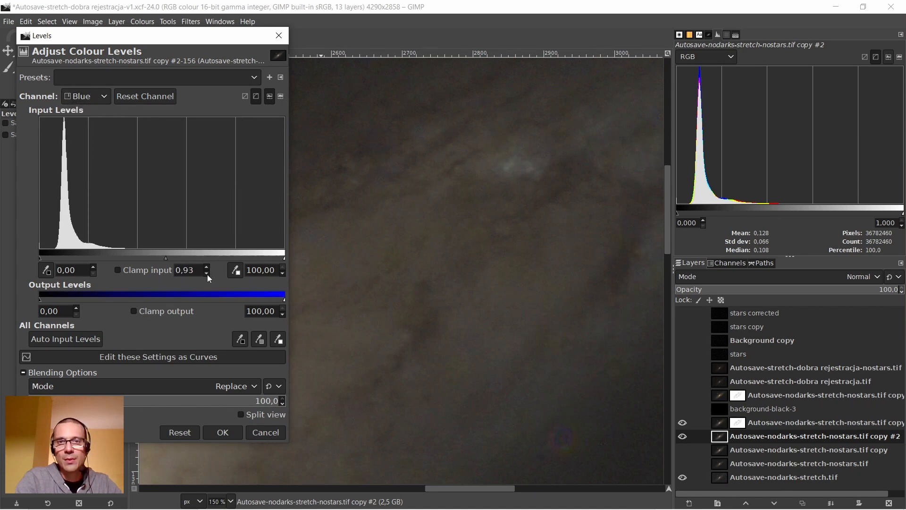
pyautogui.click(207, 274)
# Try blue gamma values of 0.97 and 0.81, settle on 0.92 and apply the Levels adjustment to copy #2
pyautogui.moveTo(166, 259); pyautogui.dragTo(160, 260)
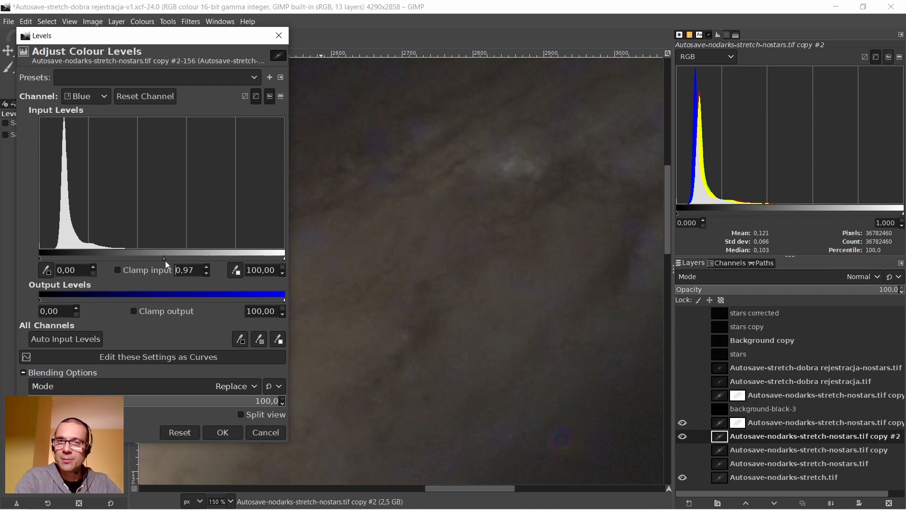
pyautogui.moveTo(165, 260); pyautogui.dragTo(172, 262)
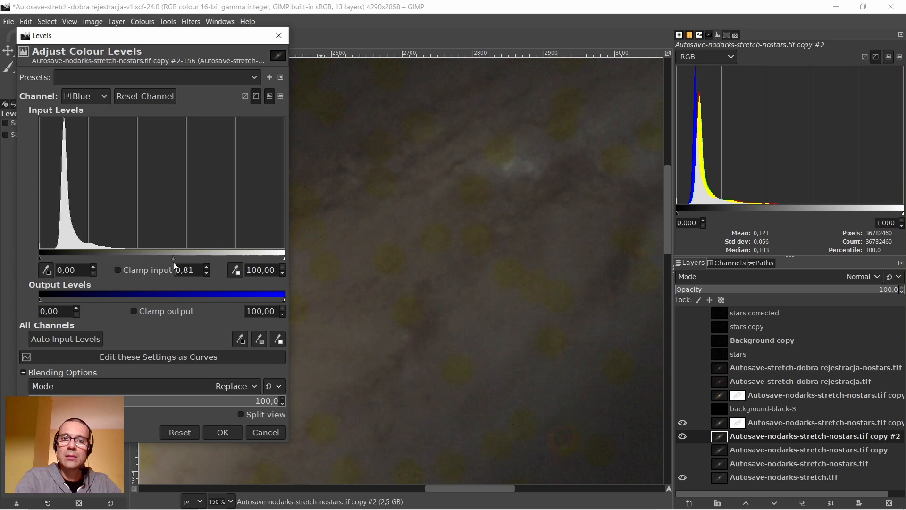
pyautogui.moveTo(174, 263); pyautogui.dragTo(171, 263)
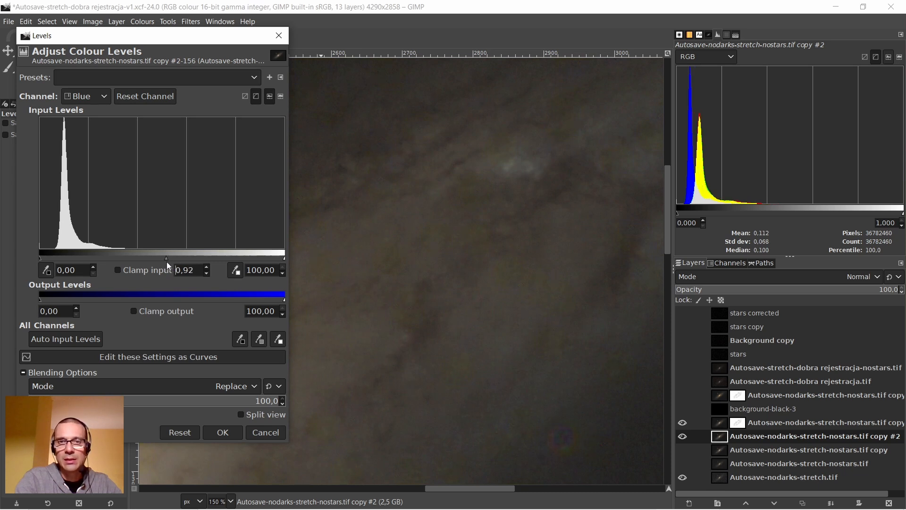
pyautogui.click(223, 433)
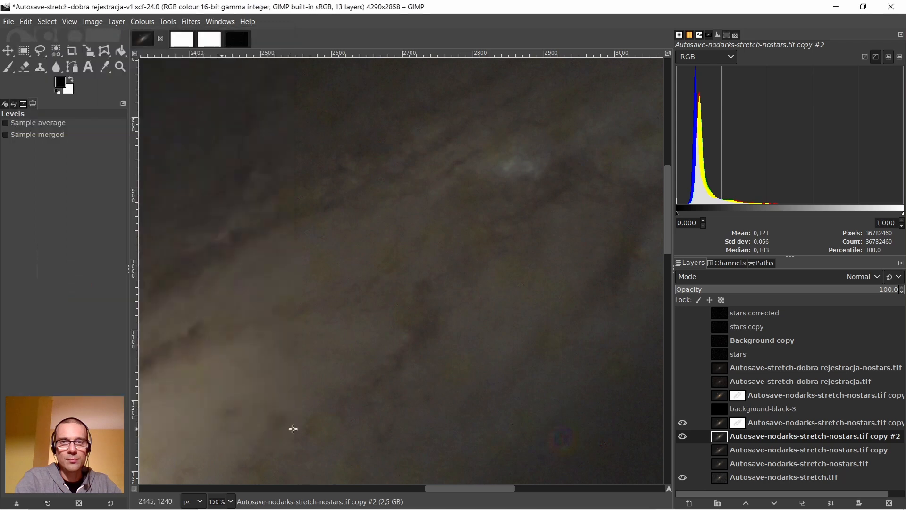
pyautogui.rightClick(397, 202)
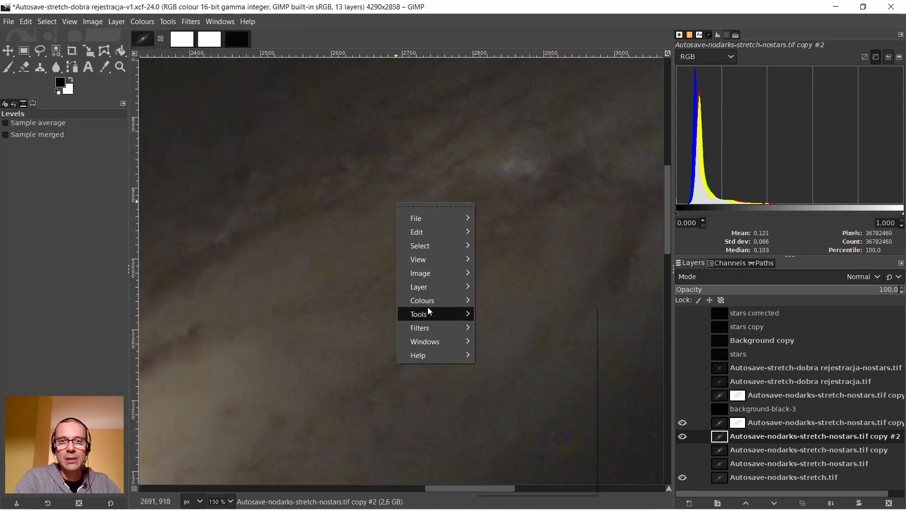
pyautogui.moveTo(425, 302)
pyautogui.click(533, 174)
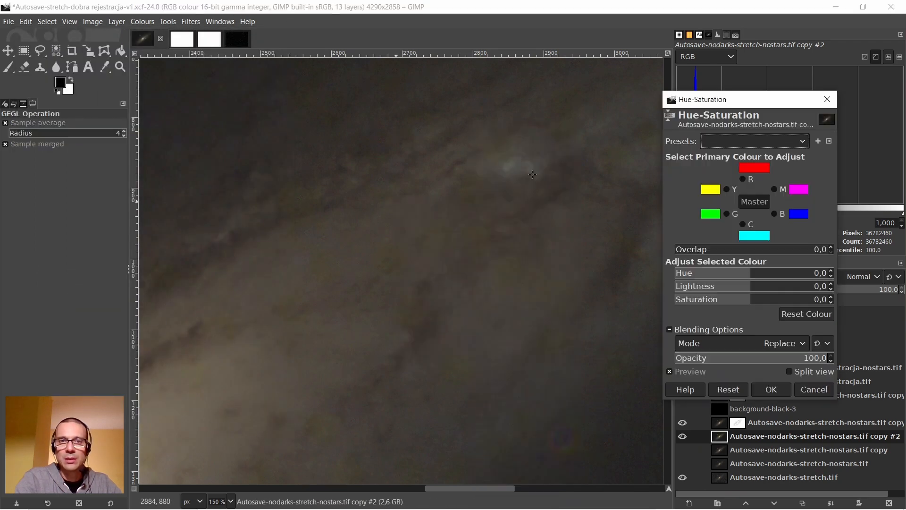
pyautogui.click(814, 389)
# Try a Saturation scale of 0.878 on copy #2 and cancel the adjustment
pyautogui.rightClick(267, 137)
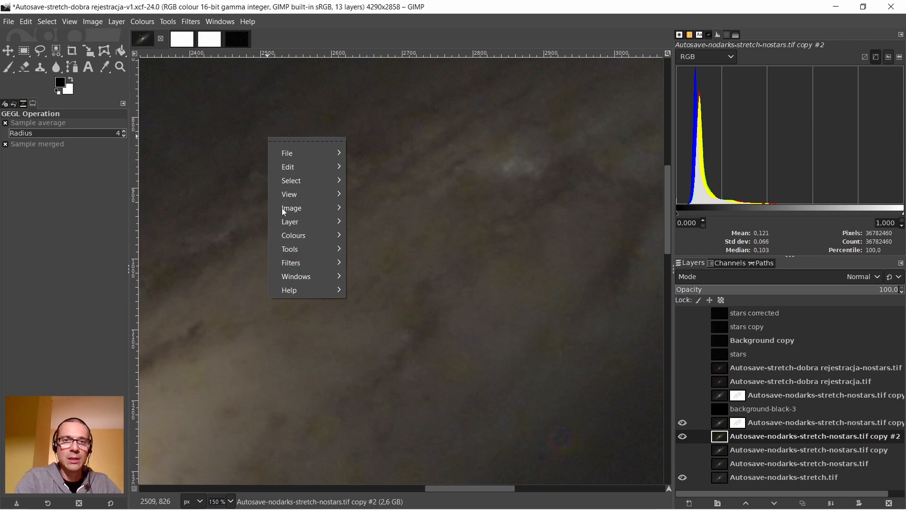
pyautogui.moveTo(303, 235)
pyautogui.click(387, 193)
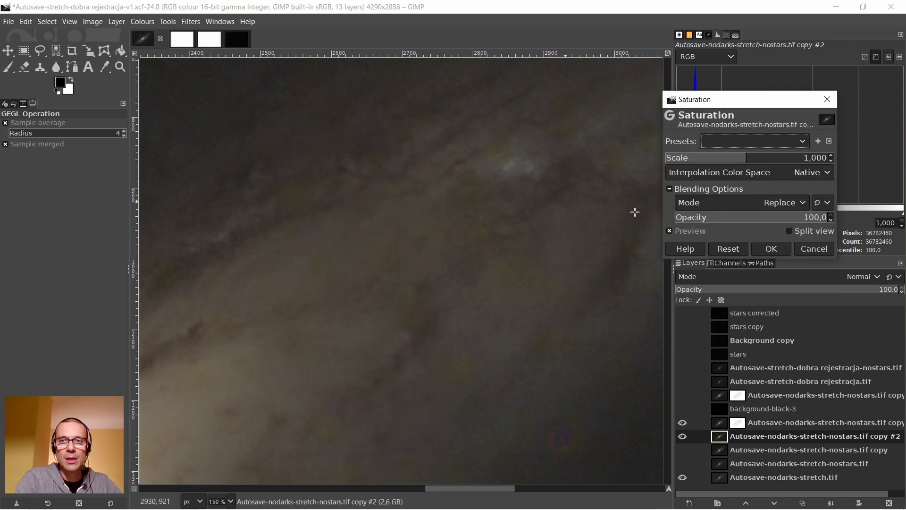
pyautogui.moveTo(745, 161); pyautogui.dragTo(735, 158)
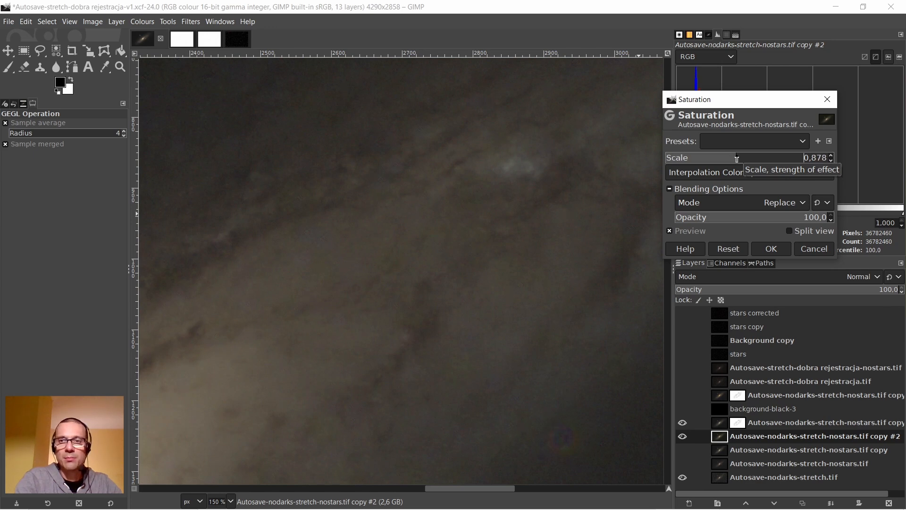
pyautogui.click(815, 249)
# Raise the blue channel's gamma of copy #2 to 1.03 in Levels and apply it
pyautogui.rightClick(371, 170)
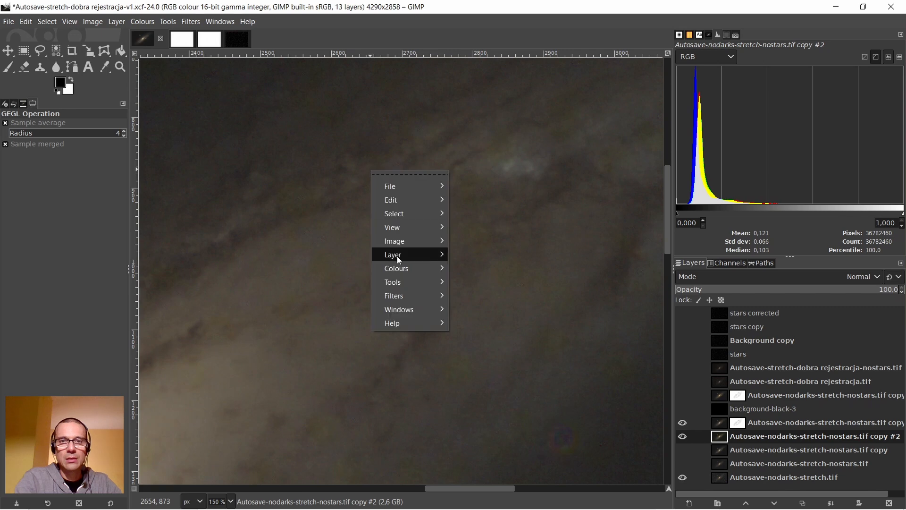
pyautogui.moveTo(405, 268)
pyautogui.click(482, 246)
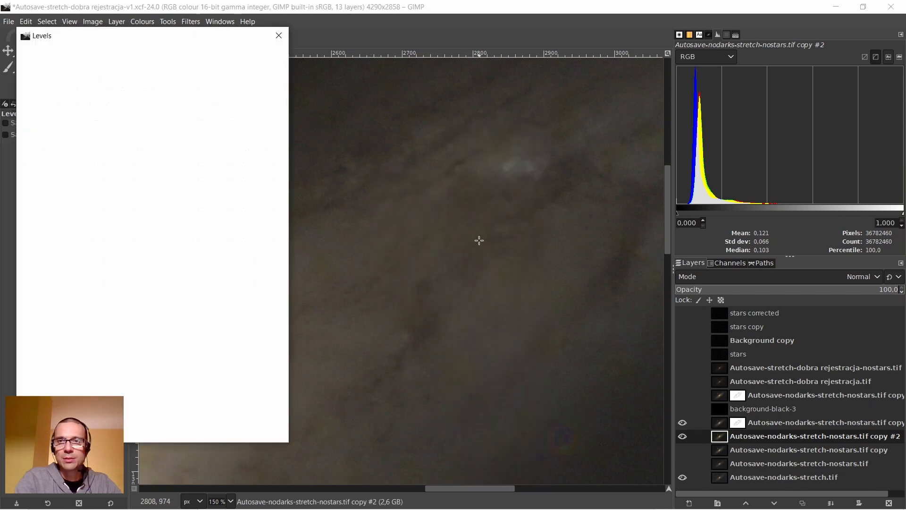
pyautogui.click(106, 98)
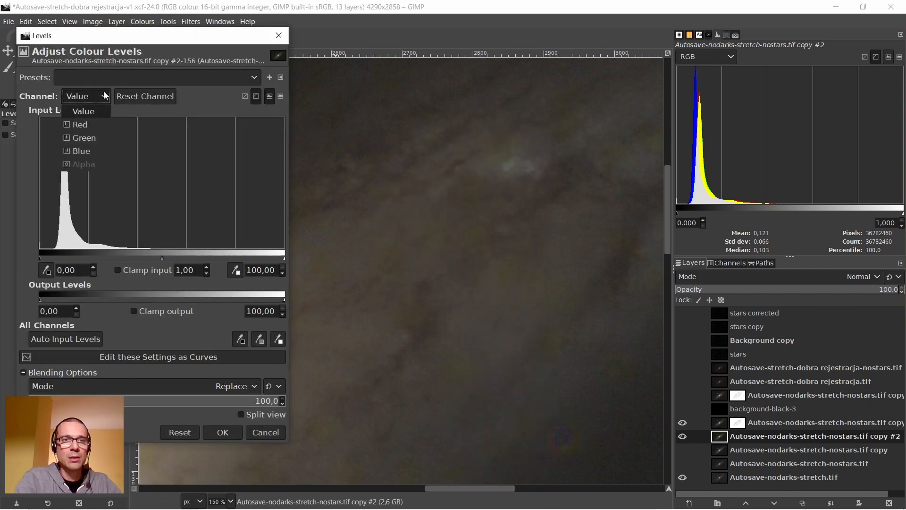
pyautogui.click(83, 150)
pyautogui.click(205, 270)
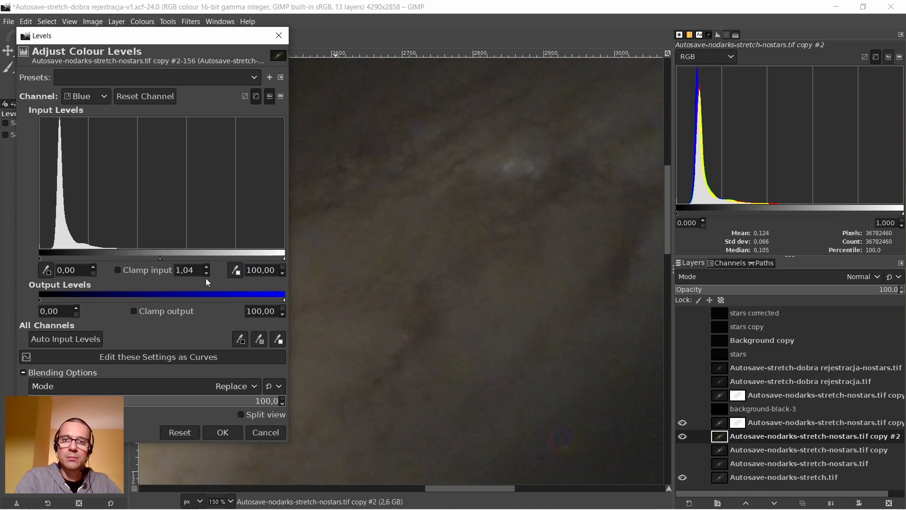
pyautogui.click(207, 273)
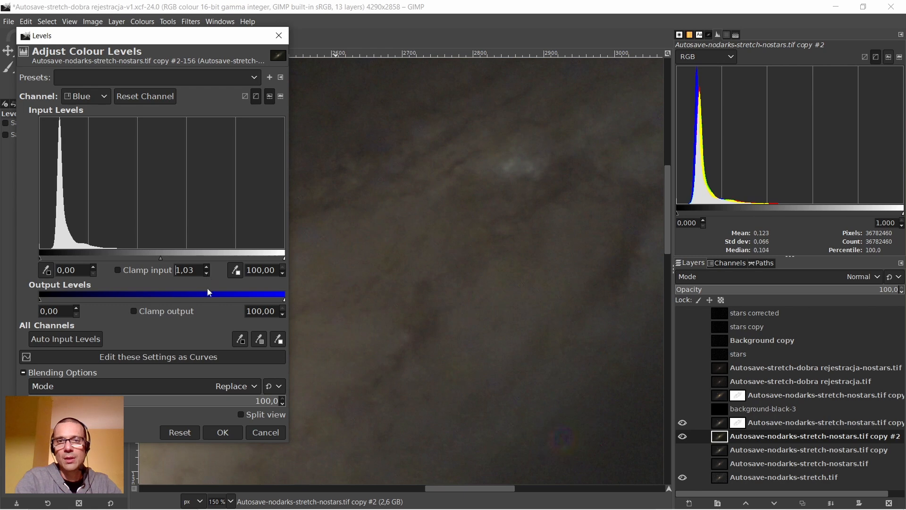
pyautogui.click(213, 433)
# Reduce the saturation of copy #2 to a scale of 0.837 and apply it
pyautogui.rightClick(394, 142)
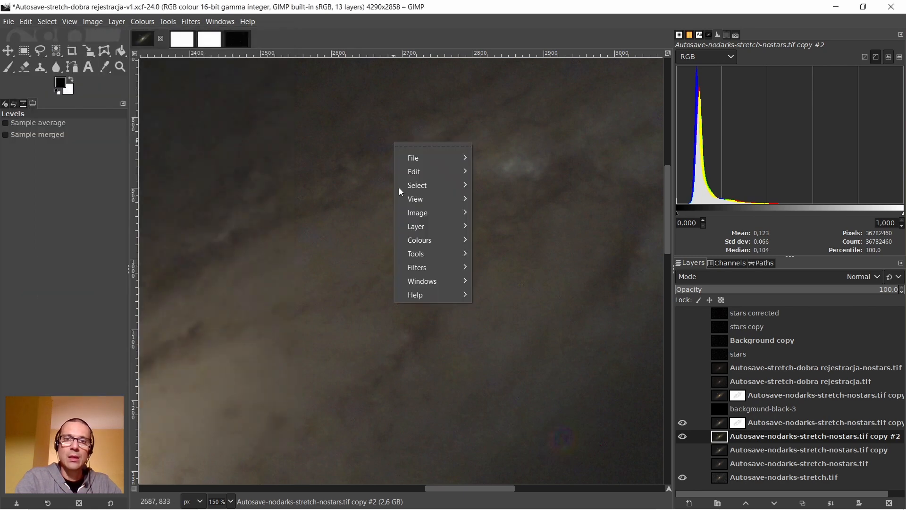
pyautogui.moveTo(420, 240)
pyautogui.click(498, 192)
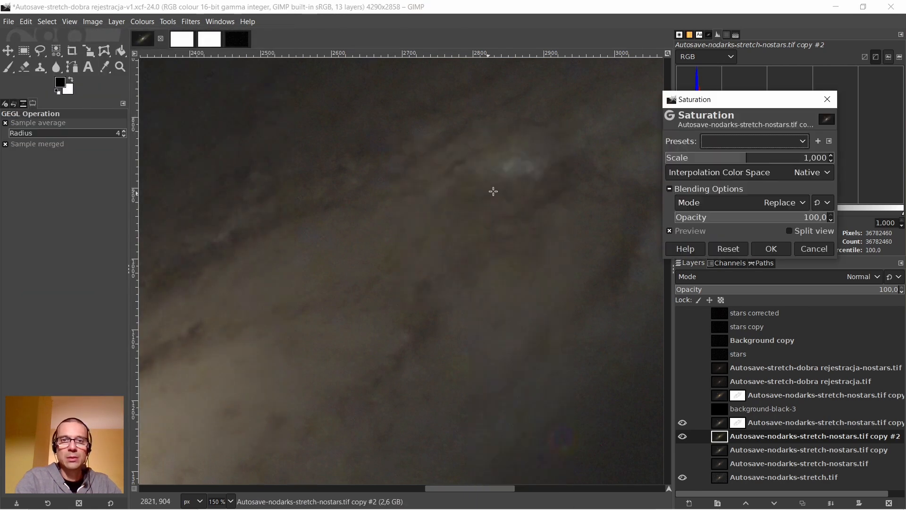
pyautogui.moveTo(745, 160); pyautogui.dragTo(735, 158)
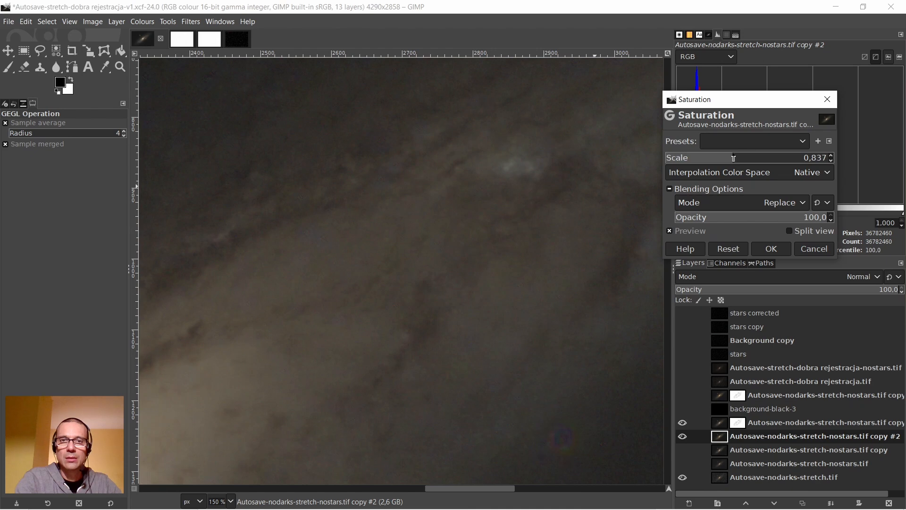
pyautogui.click(771, 249)
# Create a new layer from the visible result directly above copy #3
pyautogui.scroll(-2, 389, 192)
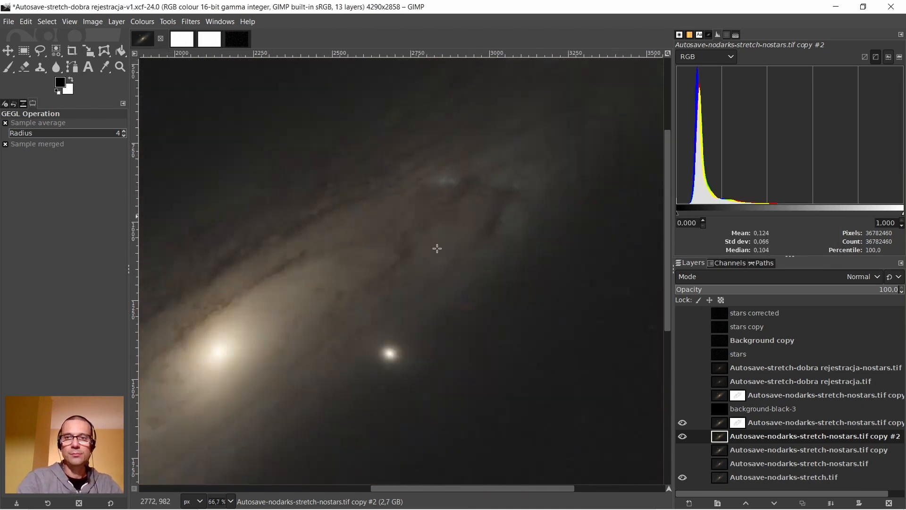
pyautogui.scroll(1, 533, 326)
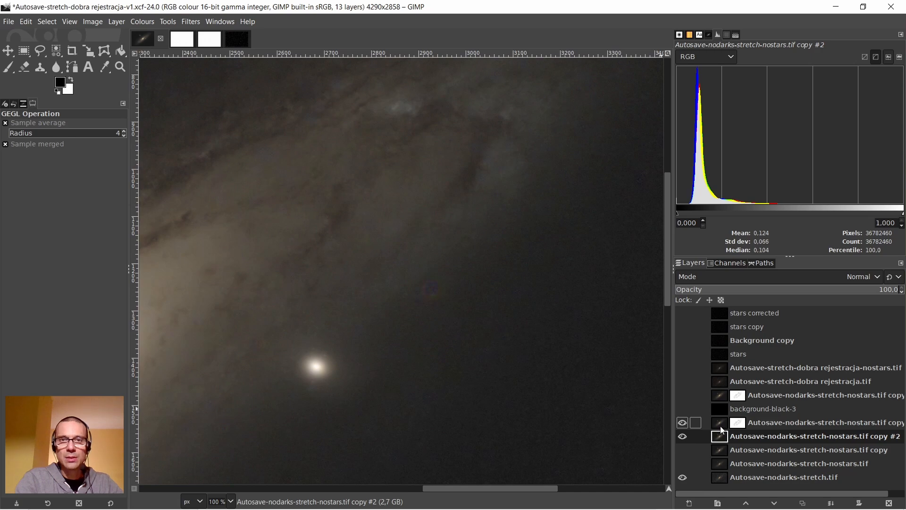
pyautogui.rightClick(722, 423)
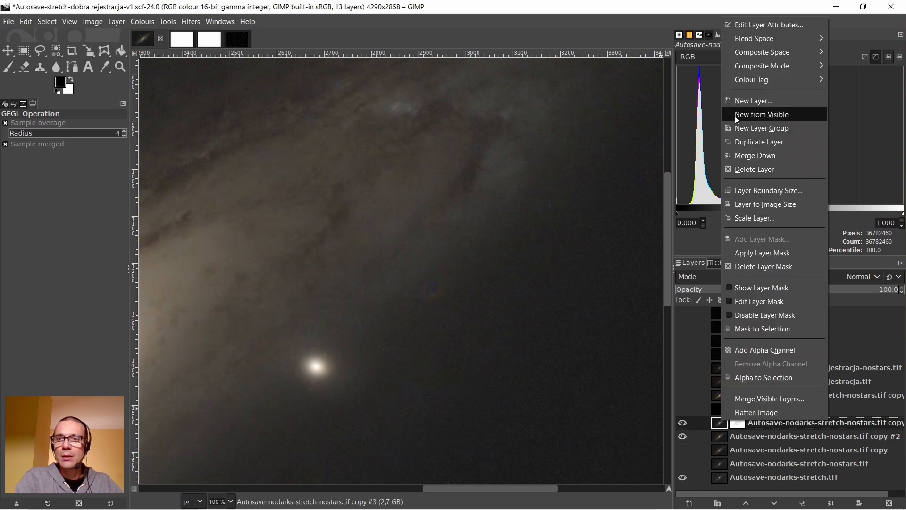
pyautogui.click(735, 116)
# Examine the new Visible layer up close for leftover star blotches across the galaxy's arm and core
pyautogui.scroll(3, 302, 165)
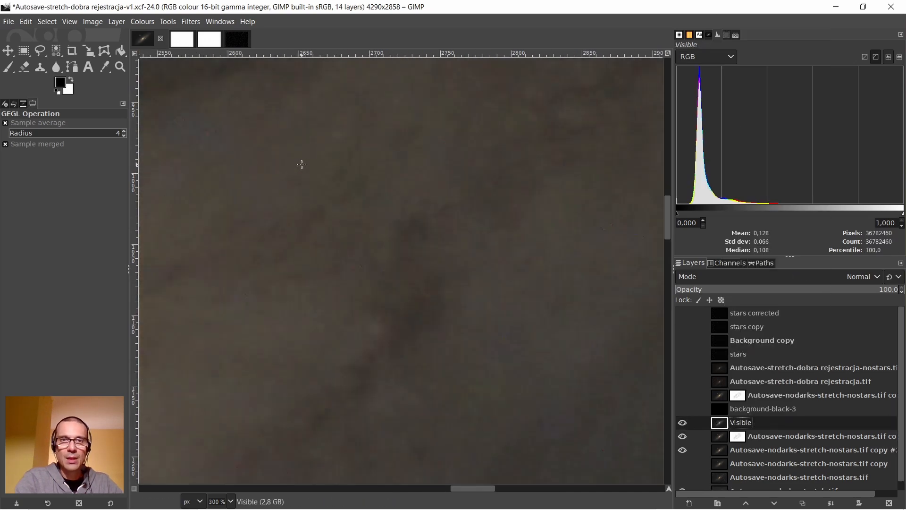
pyautogui.scroll(-3, 302, 165)
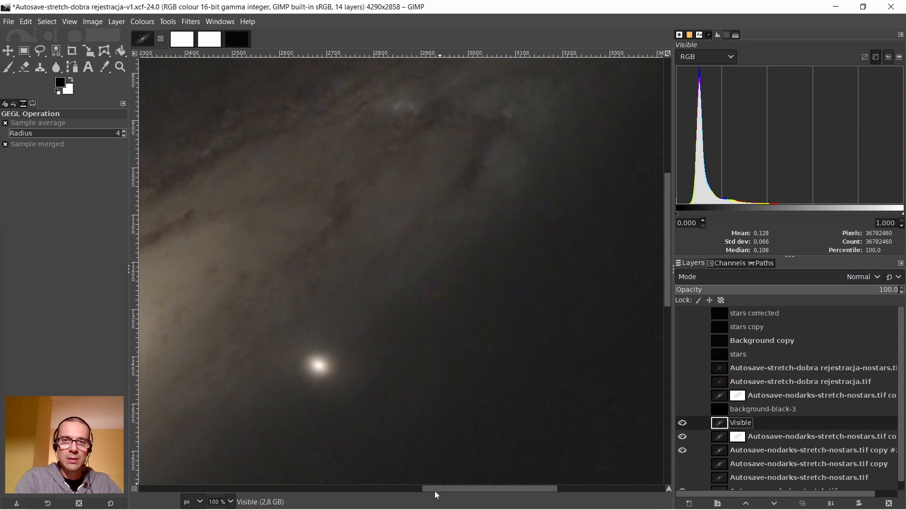
pyautogui.moveTo(434, 491); pyautogui.dragTo(387, 474)
pyautogui.scroll(2, 463, 171)
pyautogui.scroll(-1, 463, 172)
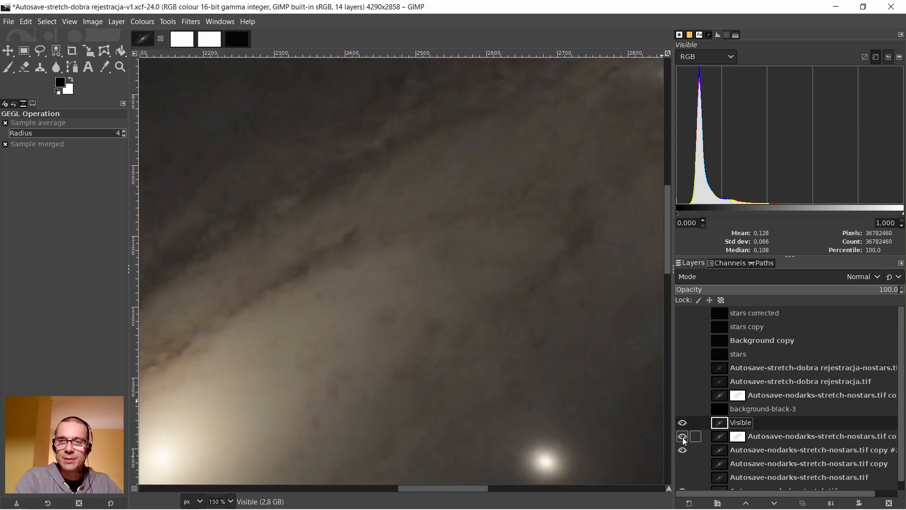
pyautogui.scroll(-2, 532, 260)
pyautogui.scroll(2, 532, 260)
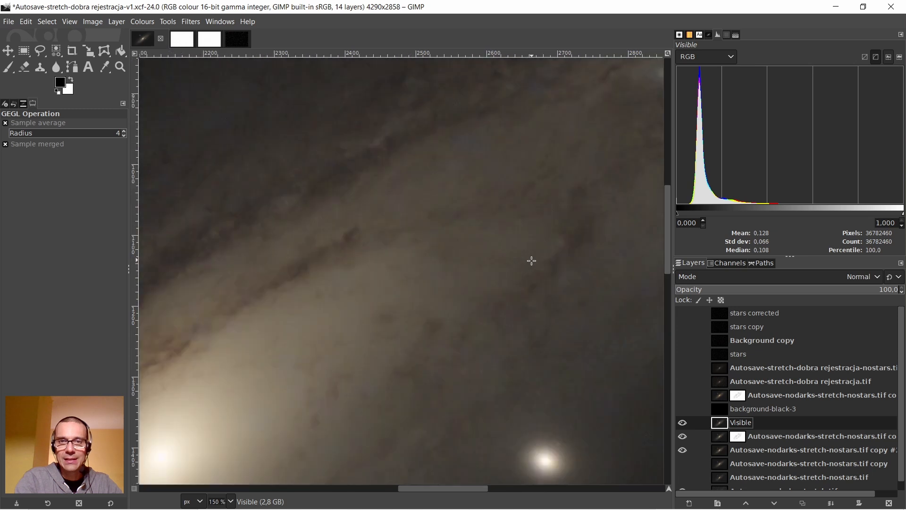
# Hide the Visible layer, copy #3 and copy #2, show the first starless copy and make it active to compare its blotches
pyautogui.click(683, 465)
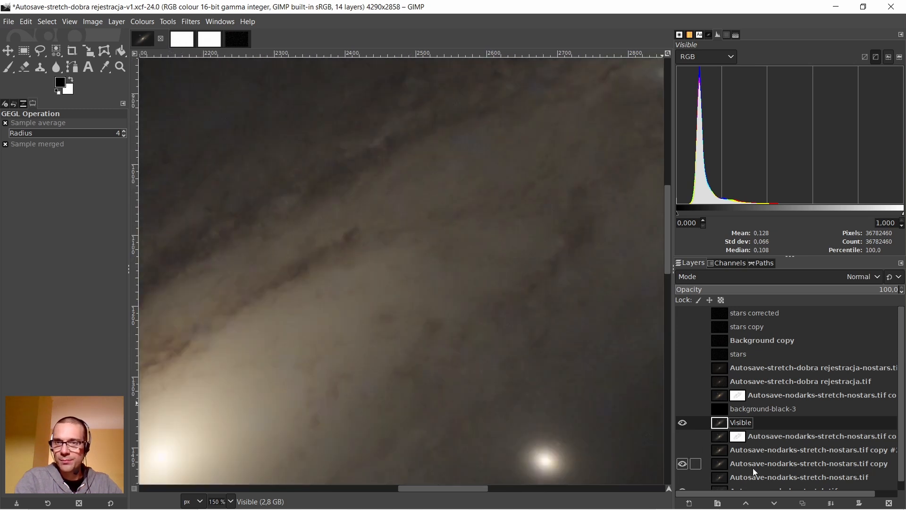
pyautogui.click(717, 463)
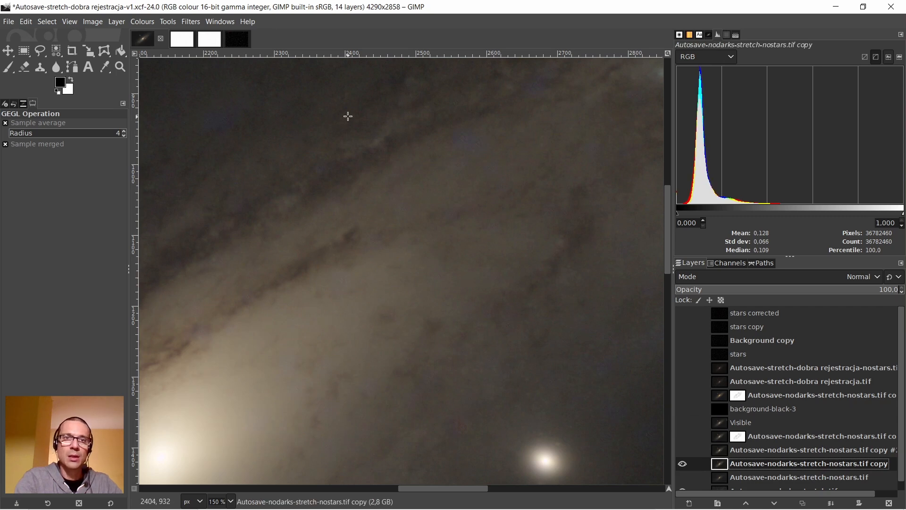
pyautogui.scroll(1, 219, 106)
pyautogui.scroll(-4, 222, 94)
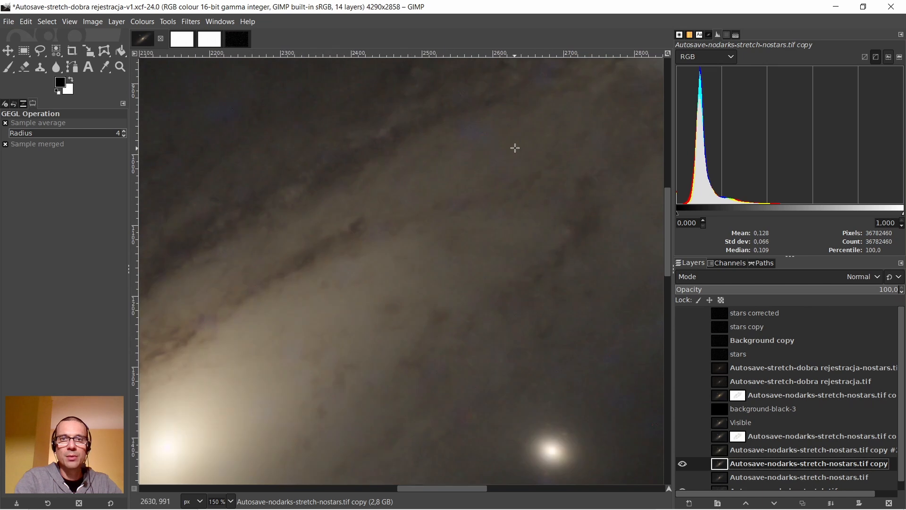
# Show the Visible layer again over the first starless copy and make it the active layer
pyautogui.scroll(2, 510, 124)
pyautogui.scroll(1, 524, 254)
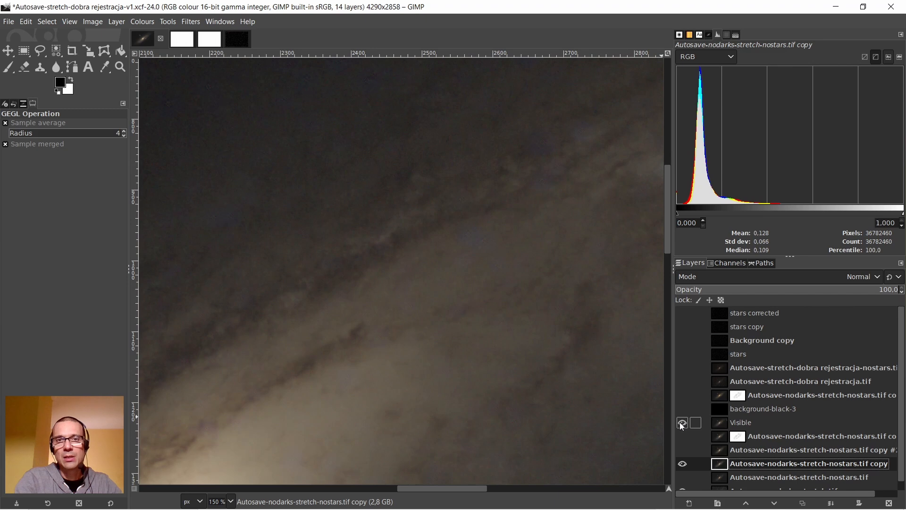
pyautogui.scroll(-3, 416, 278)
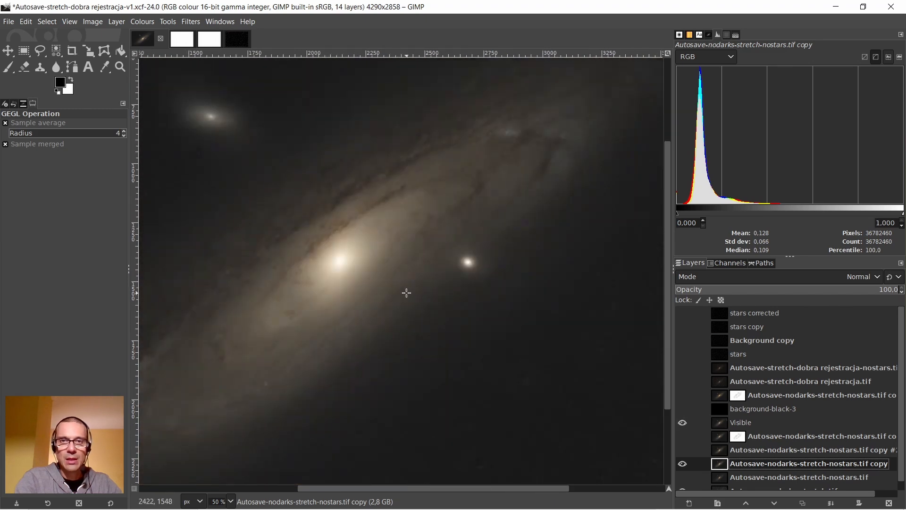
pyautogui.click(735, 421)
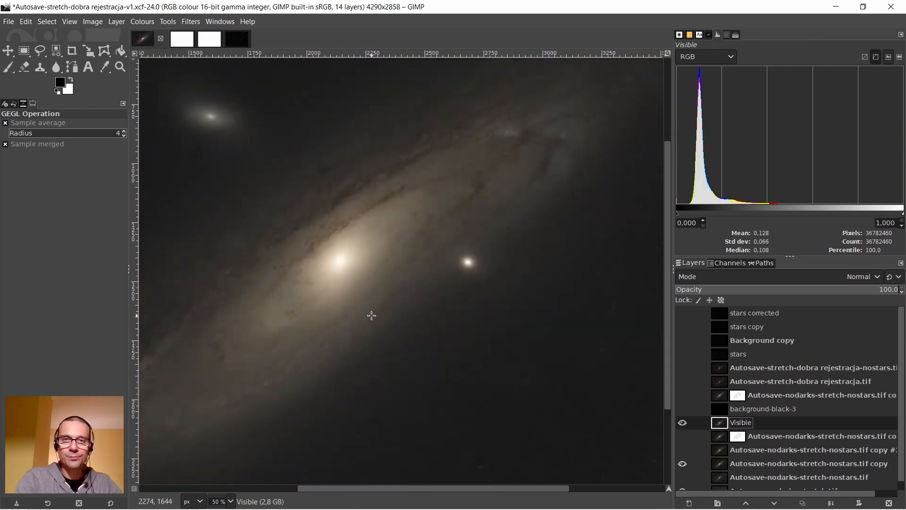
pyautogui.scroll(-1, 371, 316)
pyautogui.hotkey('ctrl', 'shift', 'f')
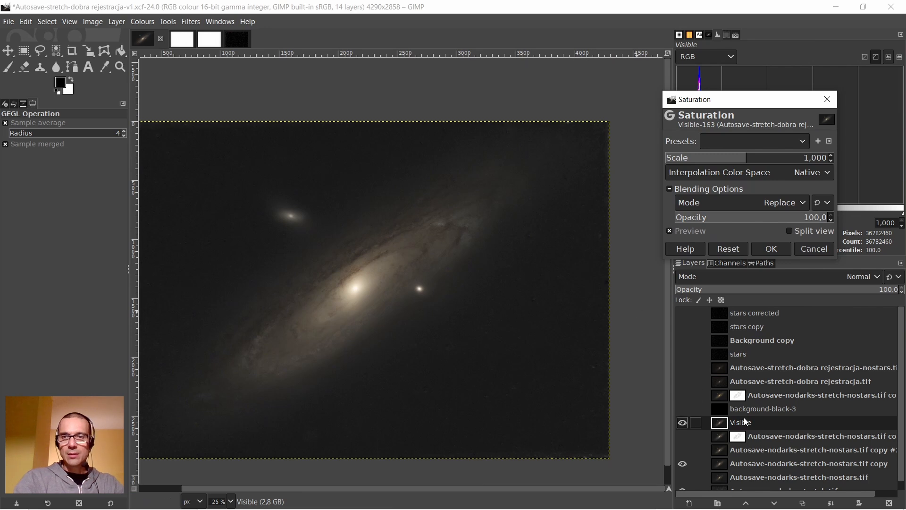
pyautogui.click(814, 249)
# Duplicate the Visible layer and save the project
pyautogui.rightClick(736, 421)
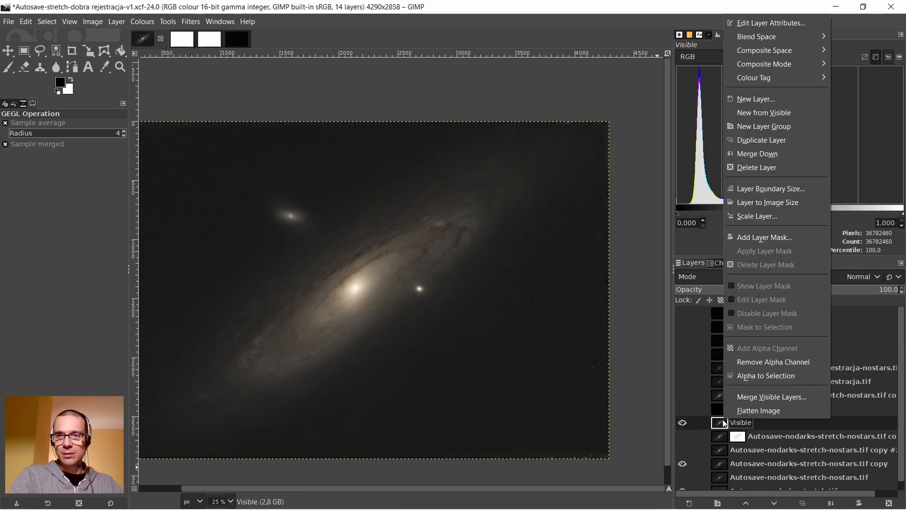
pyautogui.click(758, 141)
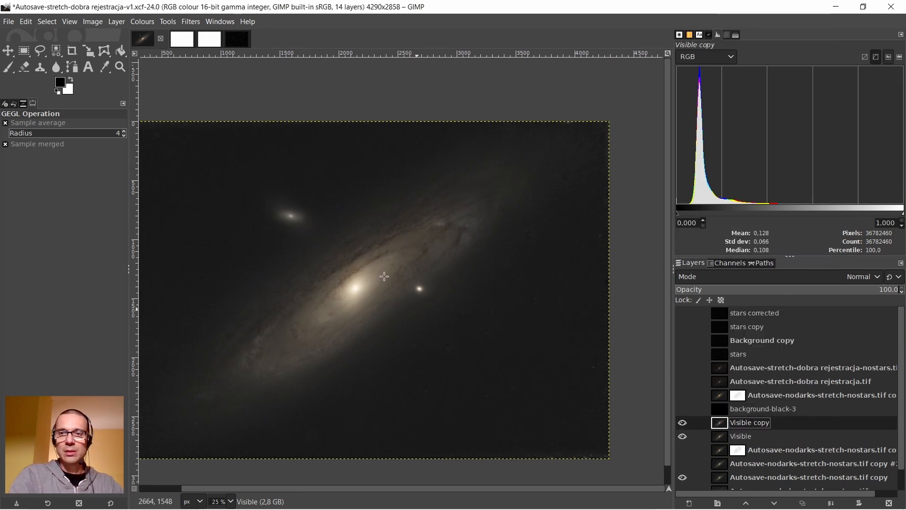
pyautogui.click(3, 22)
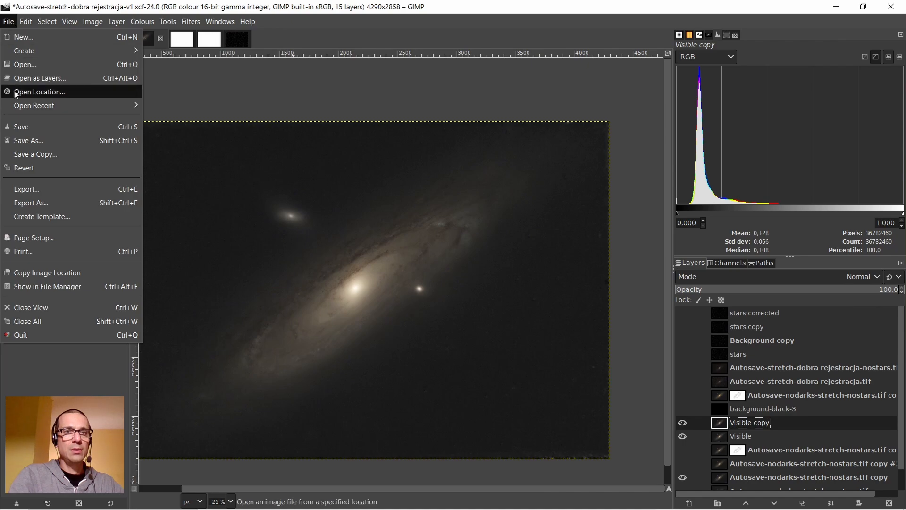
pyautogui.click(24, 126)
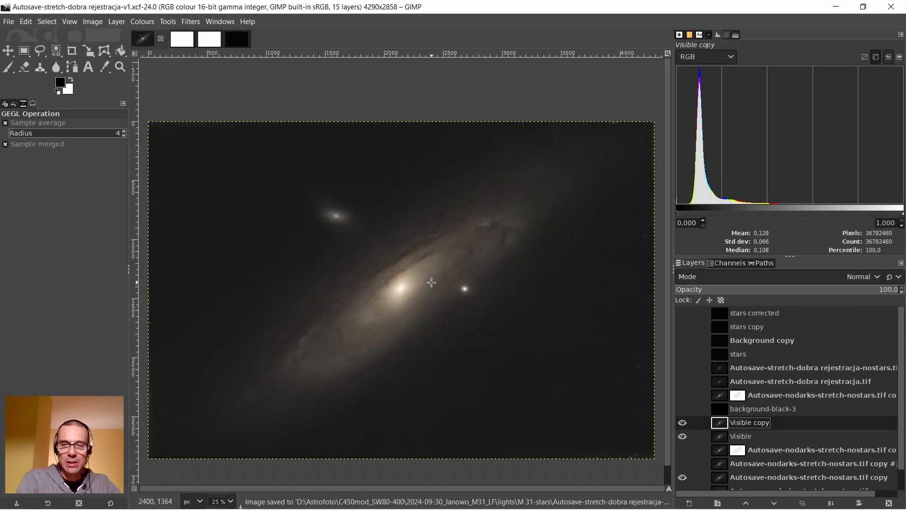
# Apply a Levels adjustment to Visible copy with a low input of 4.62 and a gamma of 1.21
pyautogui.scroll(4, 418, 285)
pyautogui.scroll(-3, 419, 287)
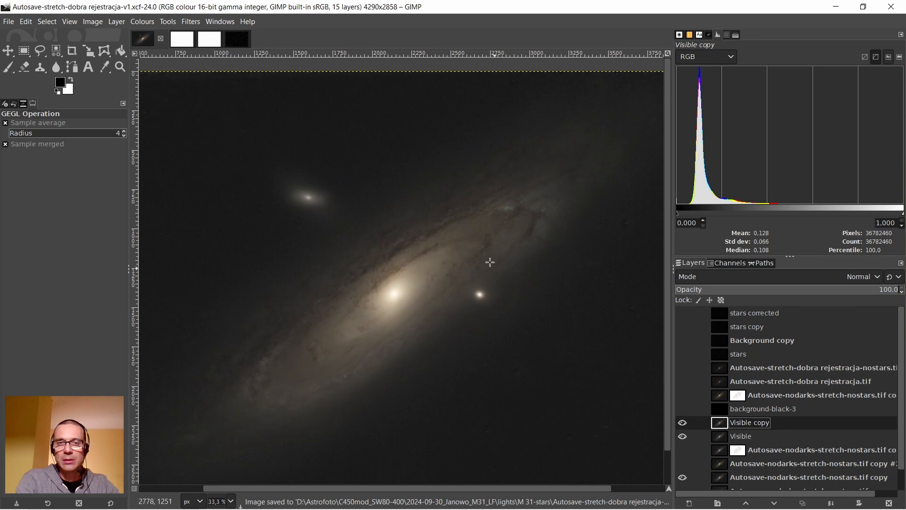
pyautogui.rightClick(430, 227)
pyautogui.moveTo(455, 325)
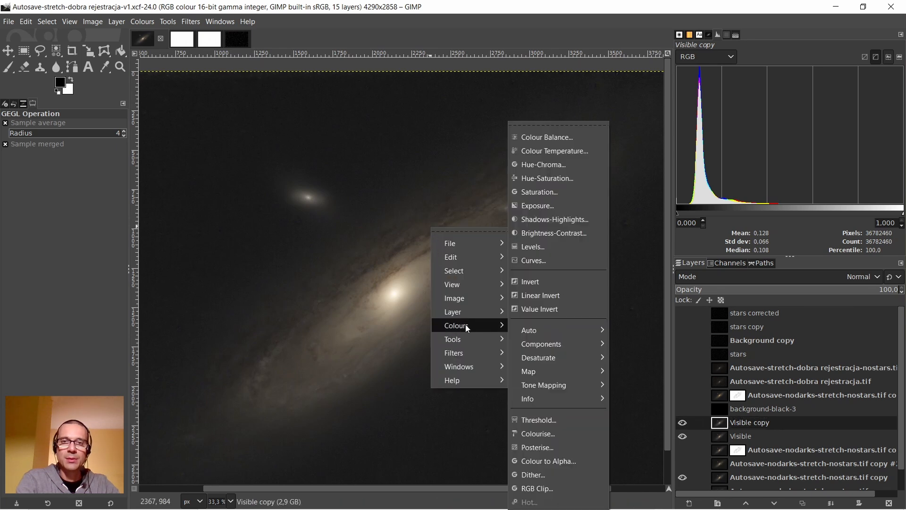
pyautogui.click(537, 248)
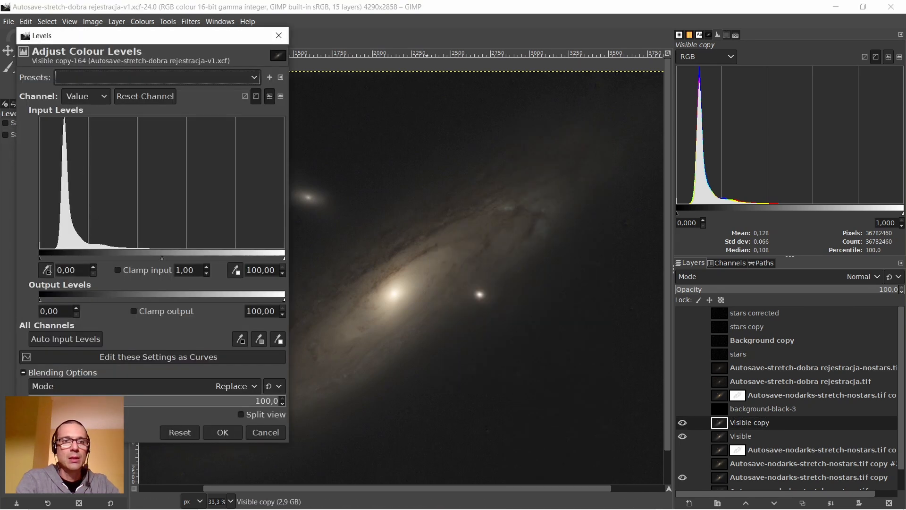
pyautogui.moveTo(43, 258); pyautogui.dragTo(46, 259)
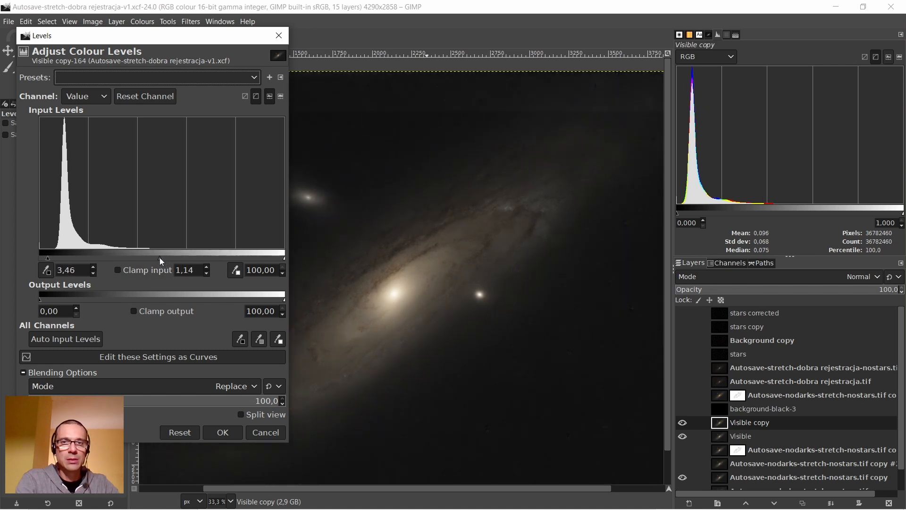
pyautogui.moveTo(160, 257); pyautogui.dragTo(157, 257)
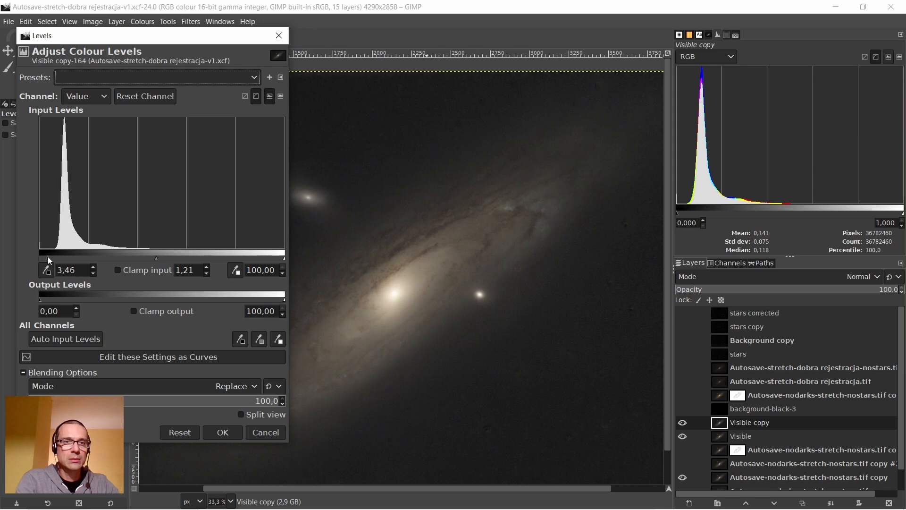
pyautogui.moveTo(46, 256); pyautogui.dragTo(49, 258)
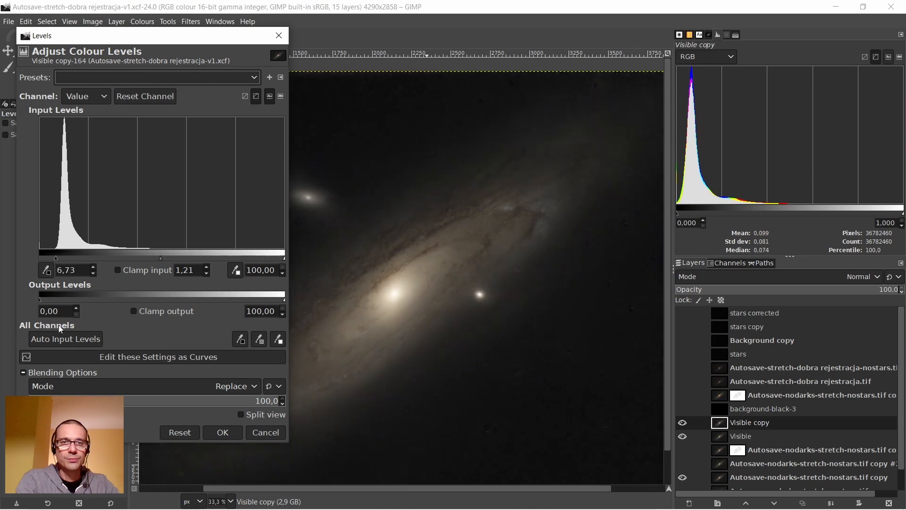
pyautogui.click(94, 275)
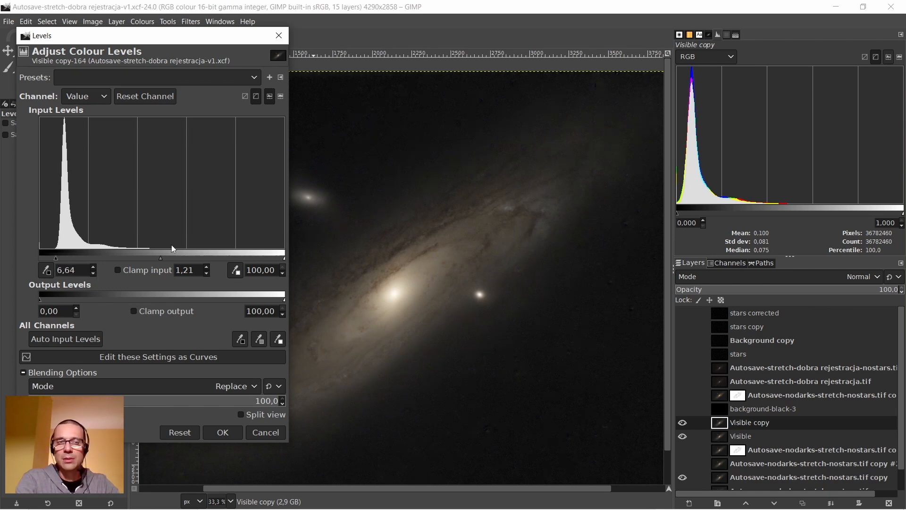
pyautogui.moveTo(57, 260); pyautogui.dragTo(52, 260)
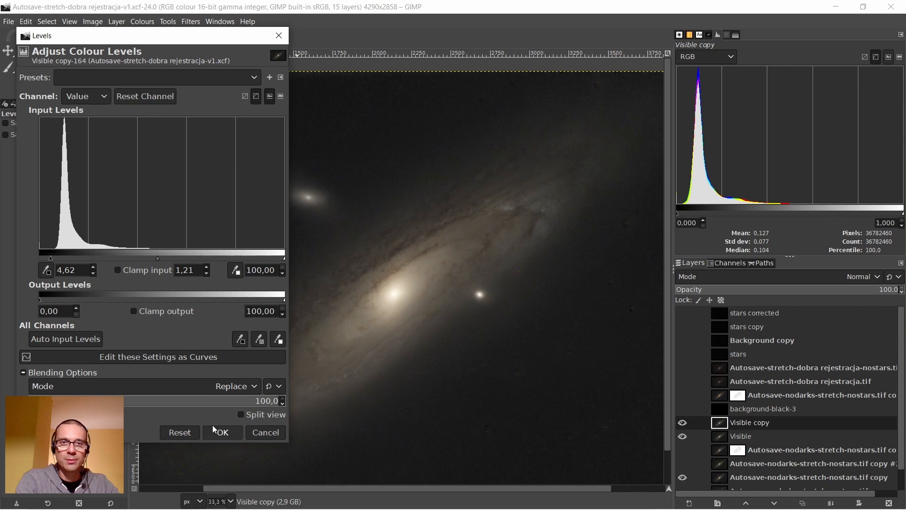
pyautogui.click(224, 432)
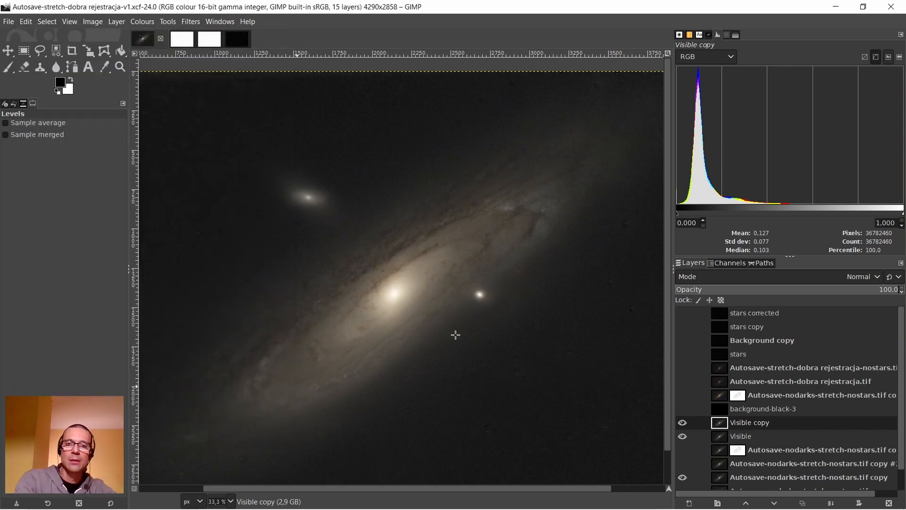
pyautogui.click(473, 260)
pyautogui.scroll(2, 477, 258)
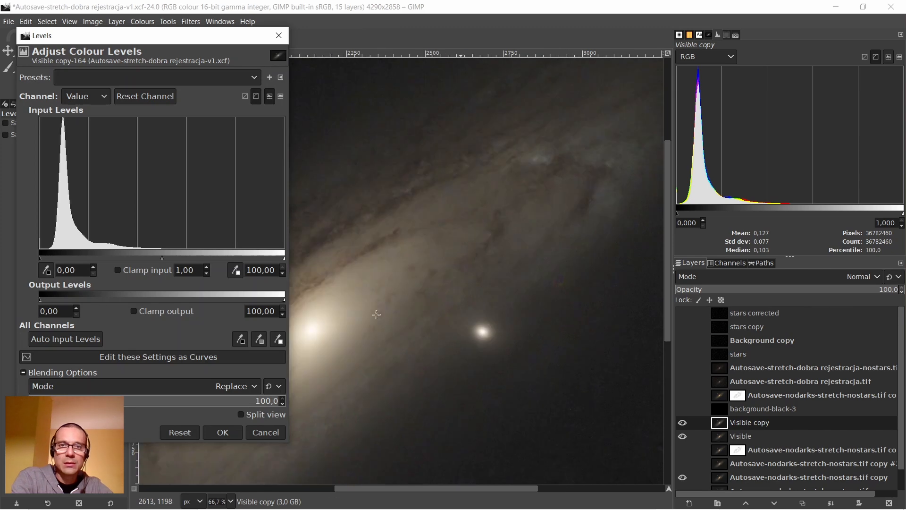
pyautogui.click(275, 436)
# Raise the saturation of Visible copy to a scale of 1.140, check the preview on the galaxy, and apply it
pyautogui.rightClick(437, 189)
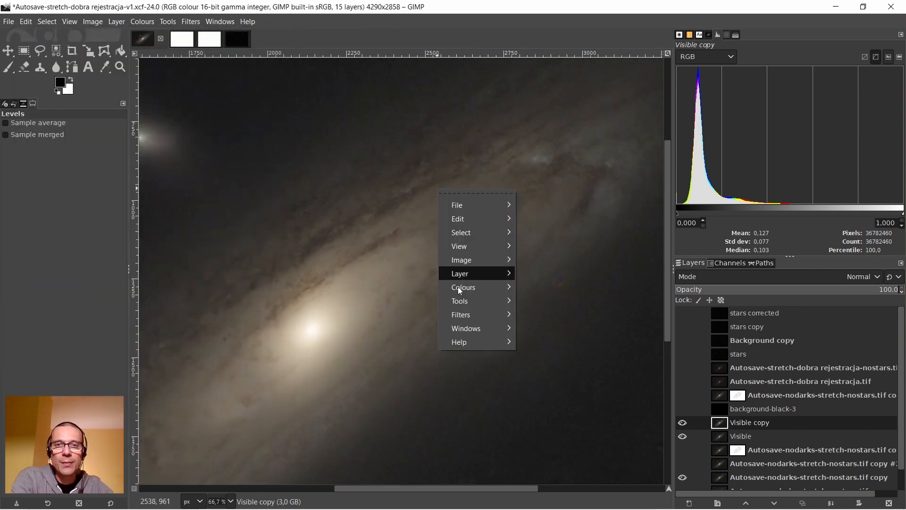
pyautogui.moveTo(460, 288)
pyautogui.click(533, 191)
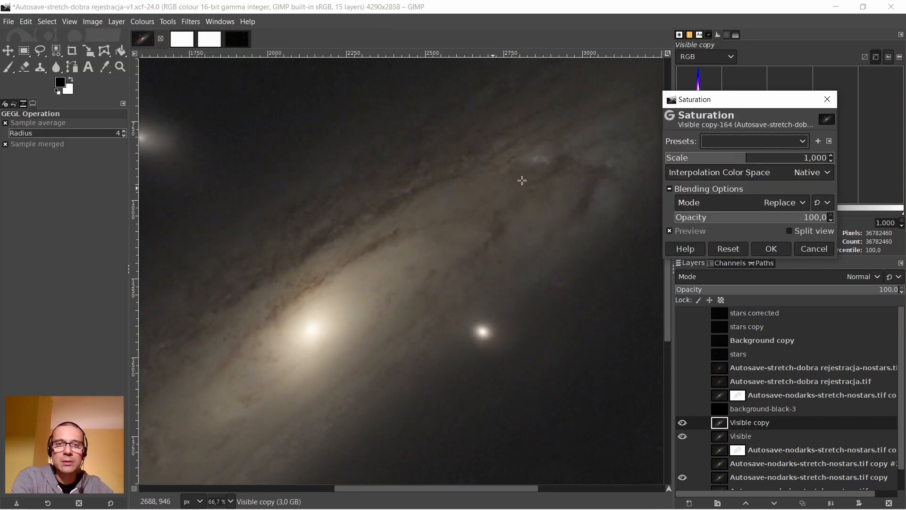
pyautogui.moveTo(746, 162); pyautogui.dragTo(756, 162)
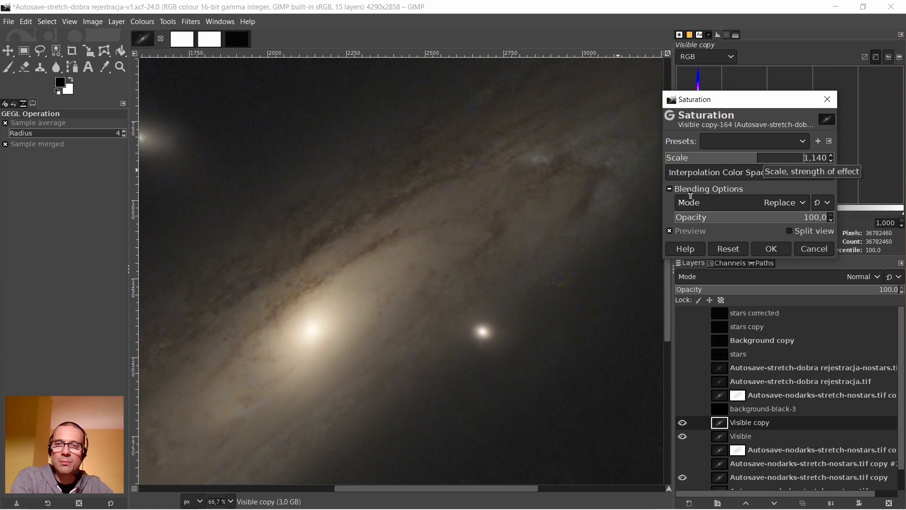
pyautogui.scroll(-2, 448, 195)
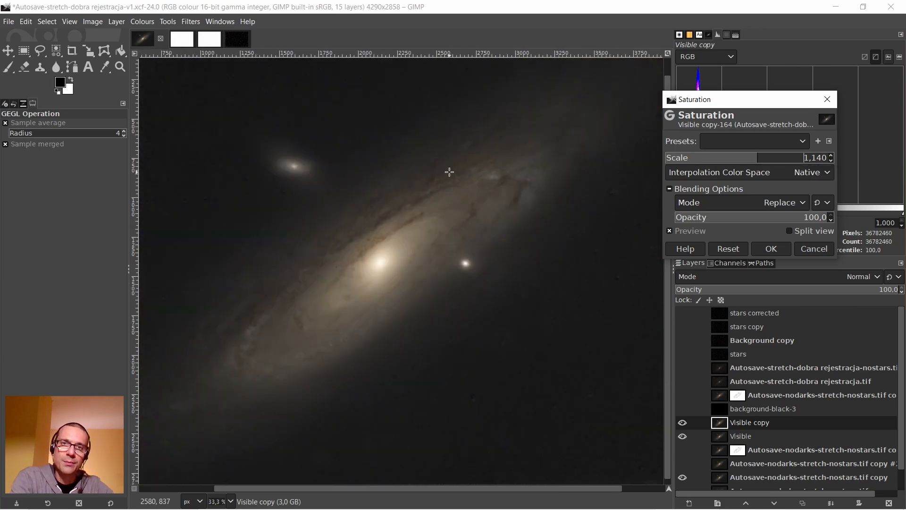
pyautogui.scroll(5, 449, 171)
pyautogui.scroll(-7, 449, 172)
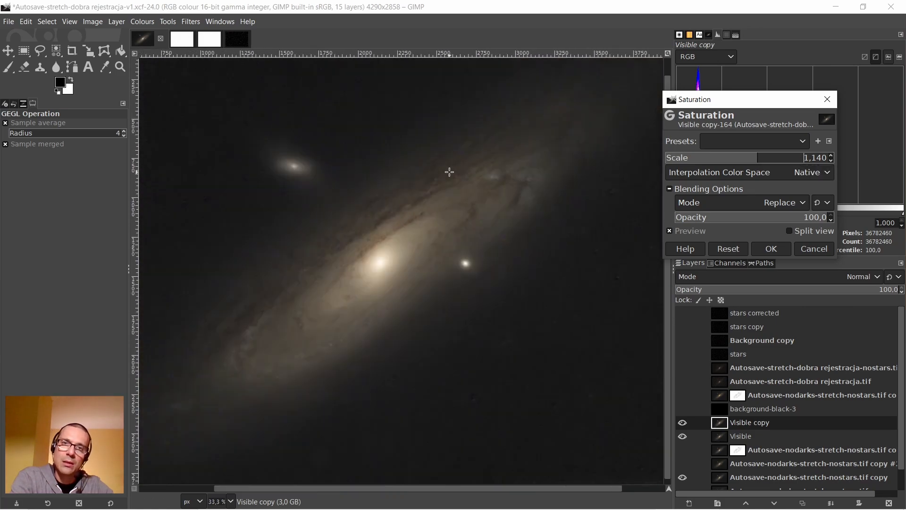
pyautogui.click(772, 249)
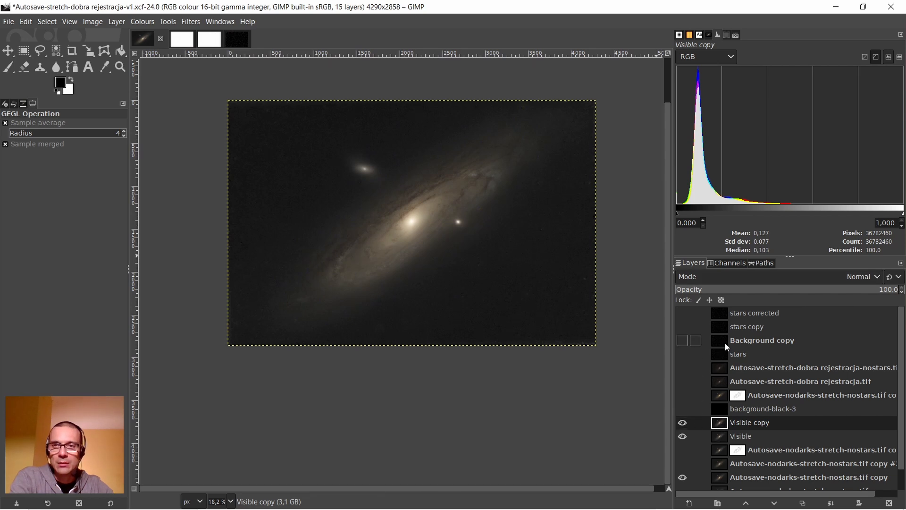
# Set the blend mode of the stars corrected layer to Addition and show the layer
pyautogui.click(722, 314)
pyautogui.click(805, 276)
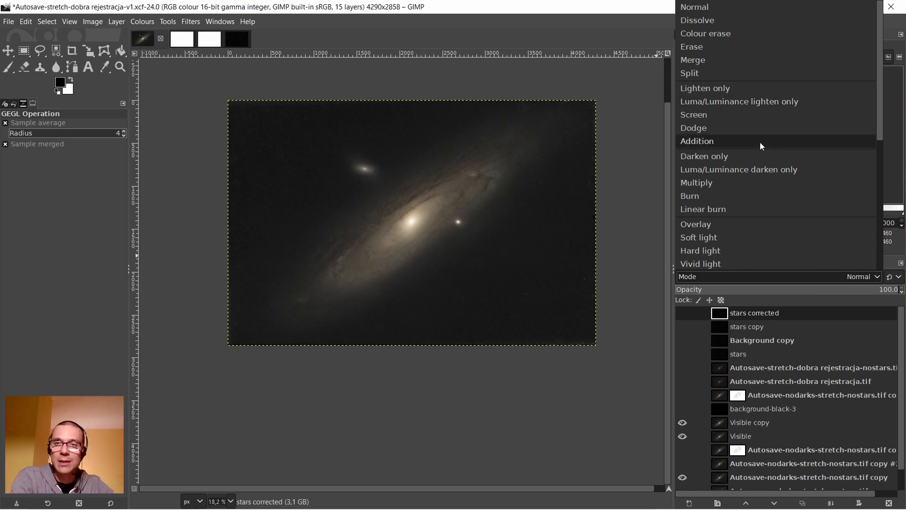
pyautogui.click(721, 141)
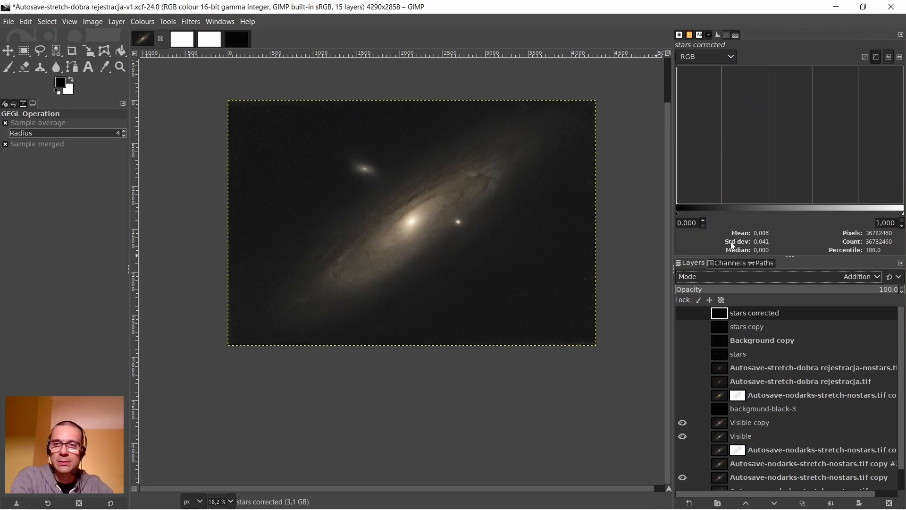
pyautogui.click(683, 314)
# Examine up close how the added stars blend with the galaxy's core and the surrounding disc
pyautogui.scroll(3, 421, 216)
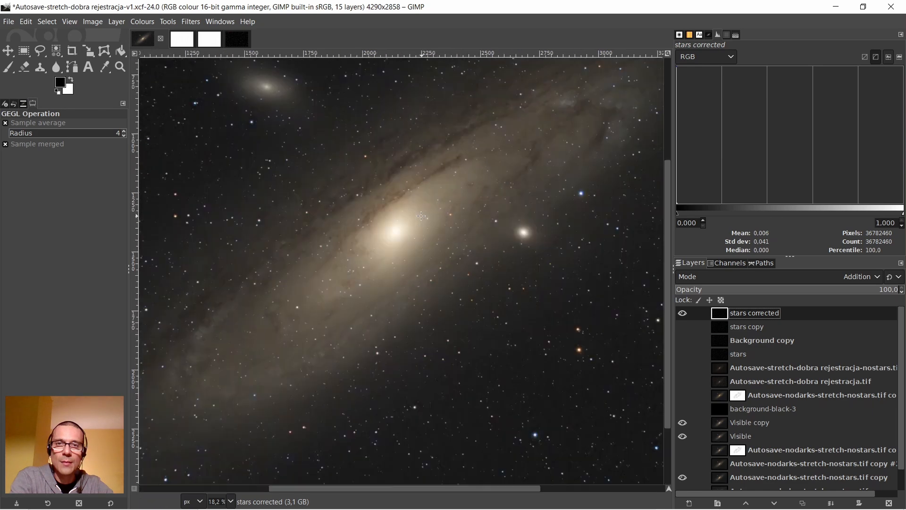
pyautogui.scroll(4, 421, 216)
pyautogui.scroll(-2, 526, 210)
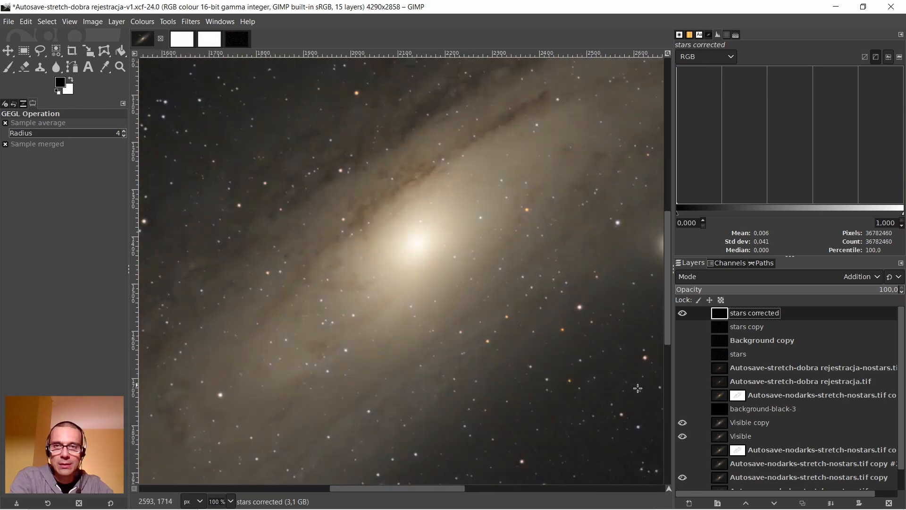
pyautogui.scroll(3, 556, 264)
pyautogui.scroll(-1, 556, 248)
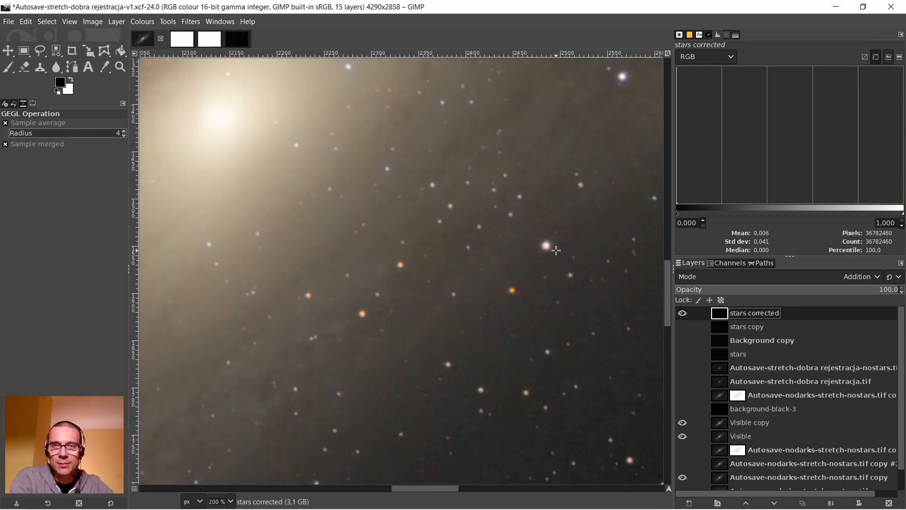
pyautogui.scroll(-6, 556, 250)
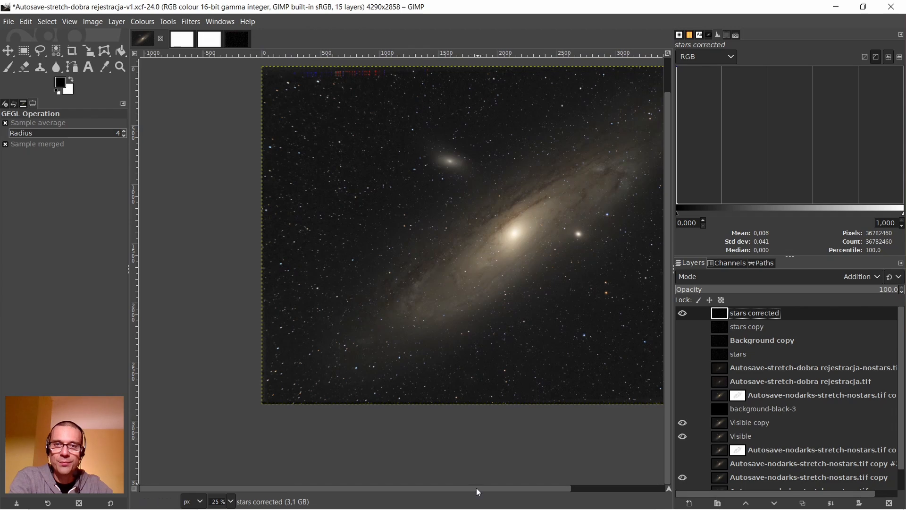
# Inspect the star shapes along the image's right edge, including its upper and lower right corners
pyautogui.moveTo(477, 488); pyautogui.dragTo(569, 492)
pyautogui.scroll(4, 628, 361)
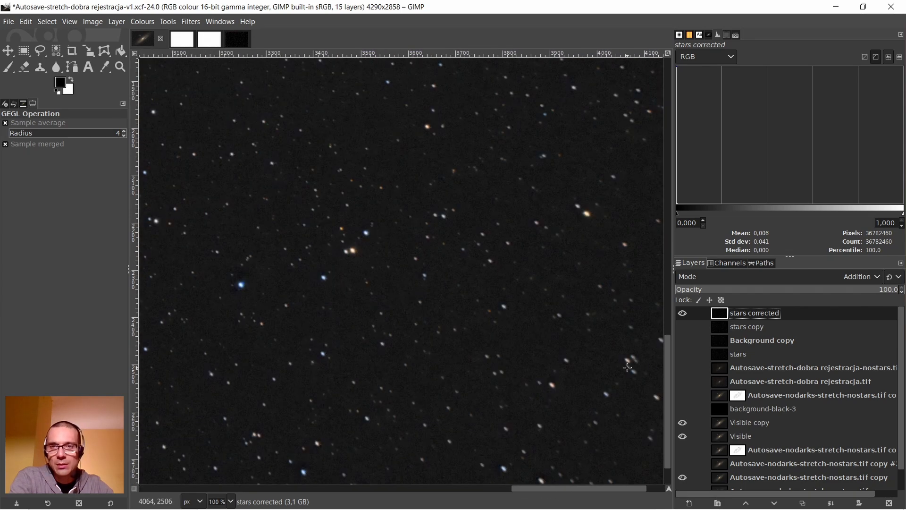
pyautogui.scroll(-3, 628, 367)
pyautogui.scroll(3, 617, 293)
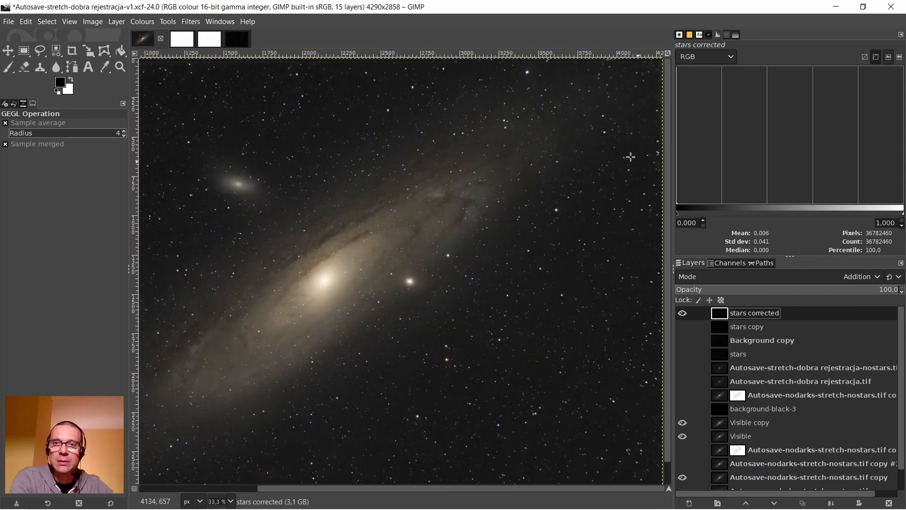
pyautogui.scroll(3, 644, 82)
pyautogui.scroll(2, 598, 132)
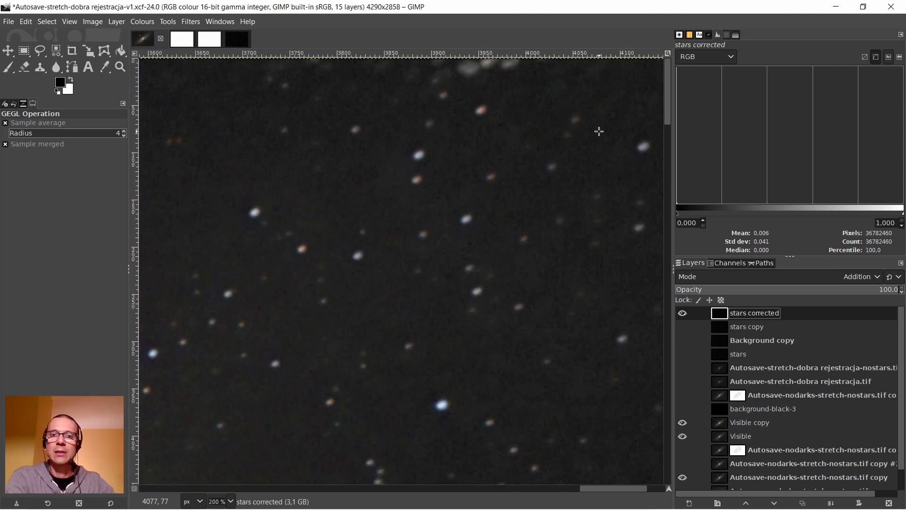
pyautogui.scroll(-10, 599, 132)
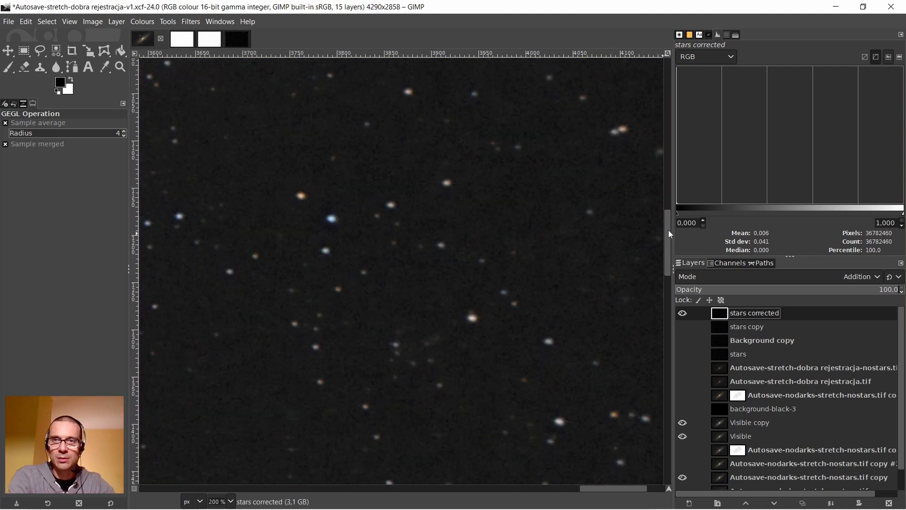
pyautogui.moveTo(670, 231); pyautogui.dragTo(658, 494)
pyautogui.scroll(-3, 544, 295)
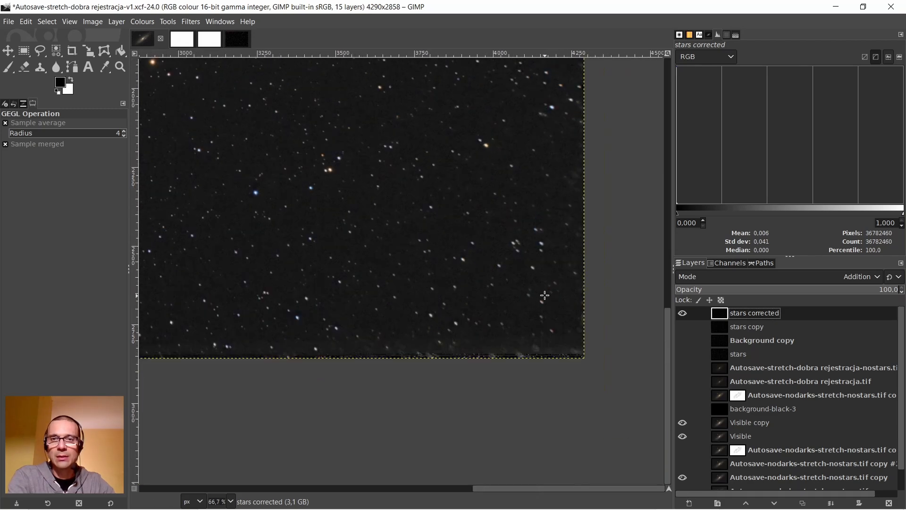
# Inspect the star shapes along the image's left edge, including its lower and upper corners, and view the whole image
pyautogui.moveTo(562, 489); pyautogui.dragTo(204, 491)
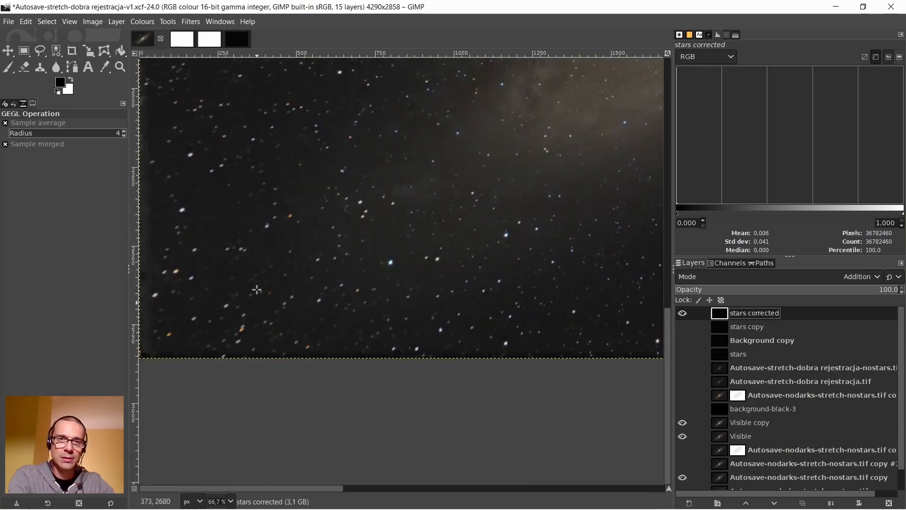
pyautogui.scroll(10, 261, 258)
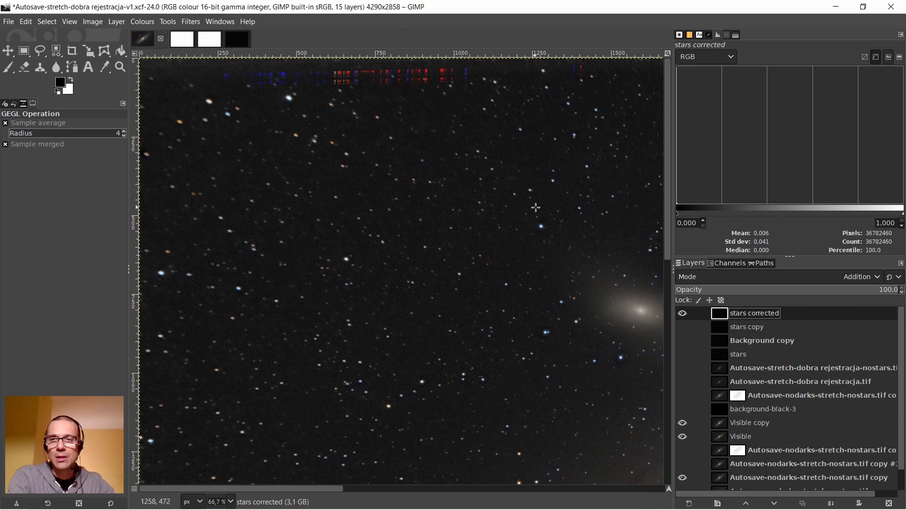
pyautogui.scroll(-2, 536, 207)
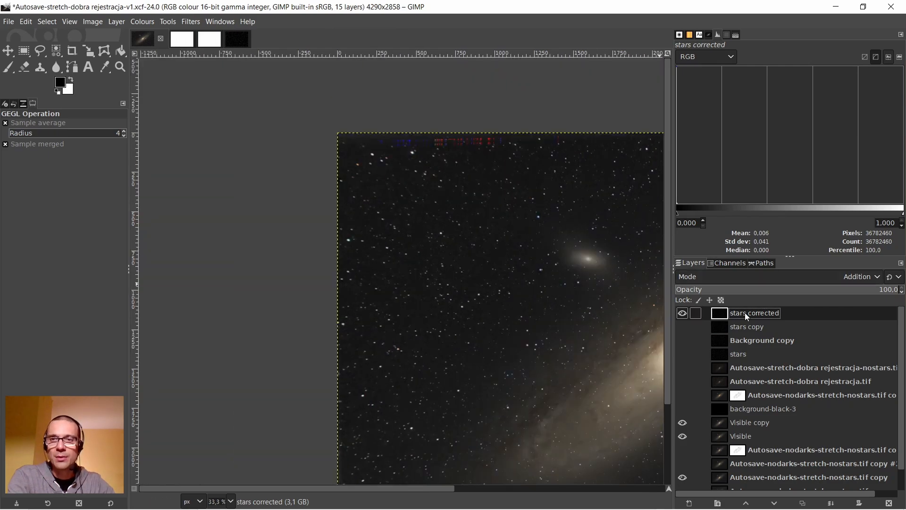
pyautogui.scroll(-3, 456, 468)
pyautogui.hscroll(7, 550, 481)
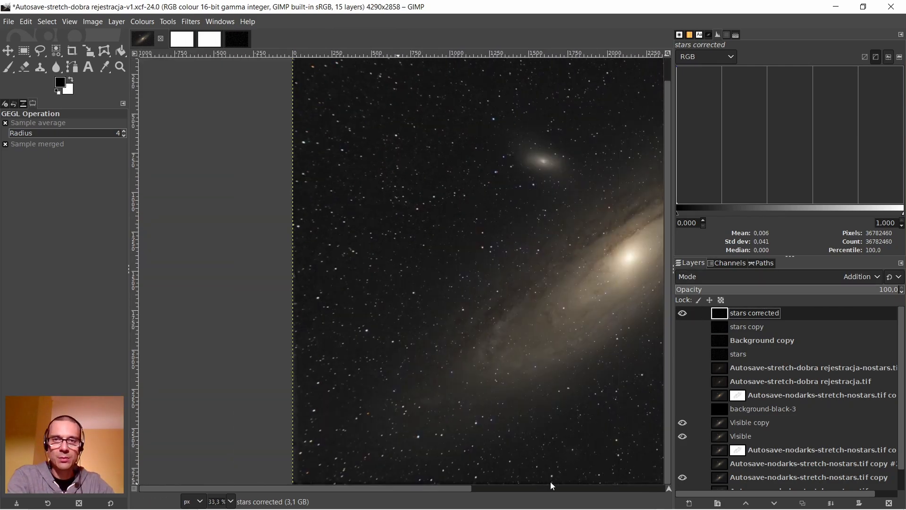
pyautogui.scroll(-1, 549, 263)
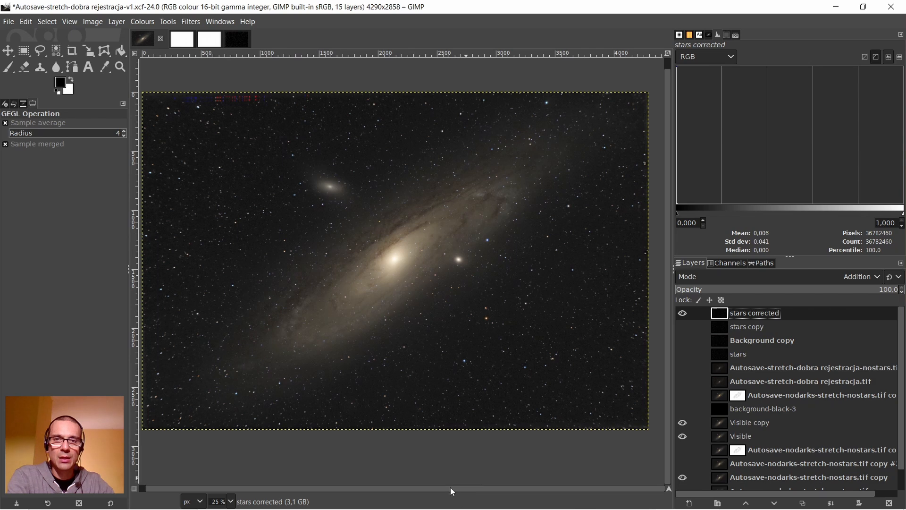
pyautogui.moveTo(451, 489); pyautogui.dragTo(361, 490)
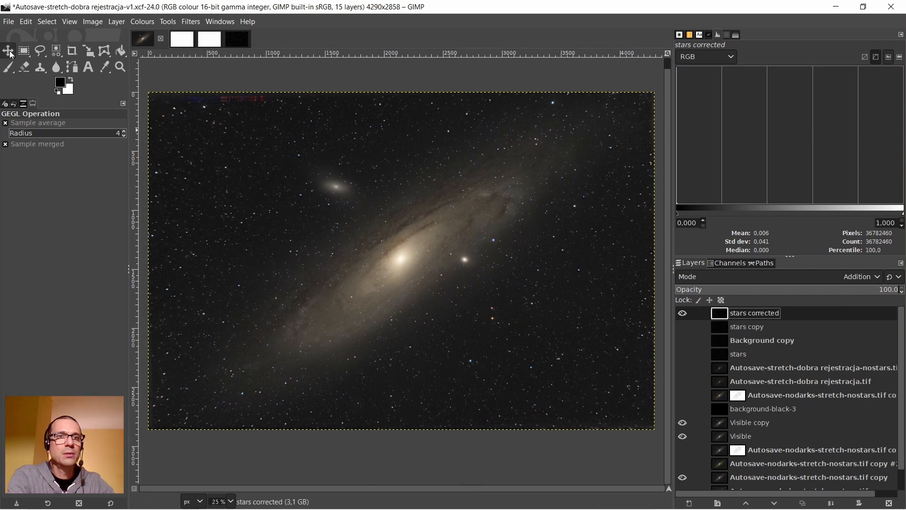
# Select almost the whole image with a 4172 × 2678 px rectangle starting at 40, 86, leaving out the coloured artefacts along the upper edge
pyautogui.click(24, 50)
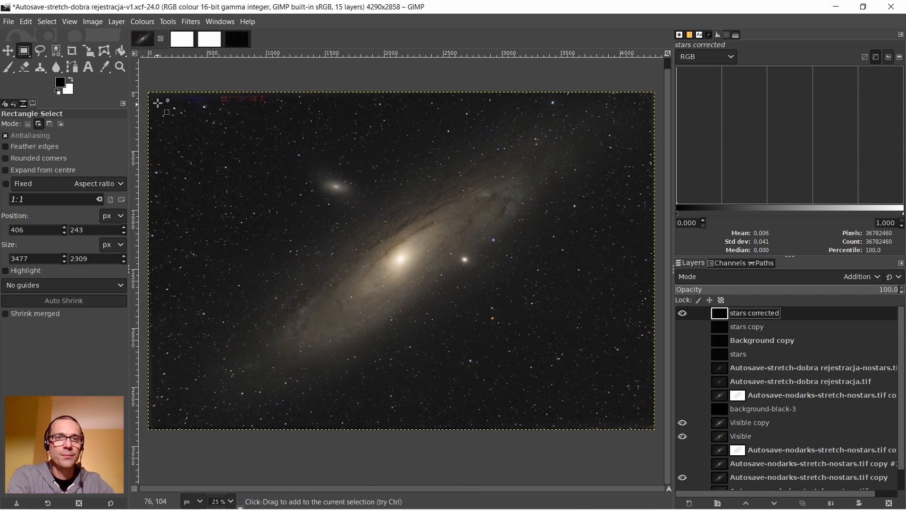
pyautogui.moveTo(158, 103); pyautogui.dragTo(646, 419)
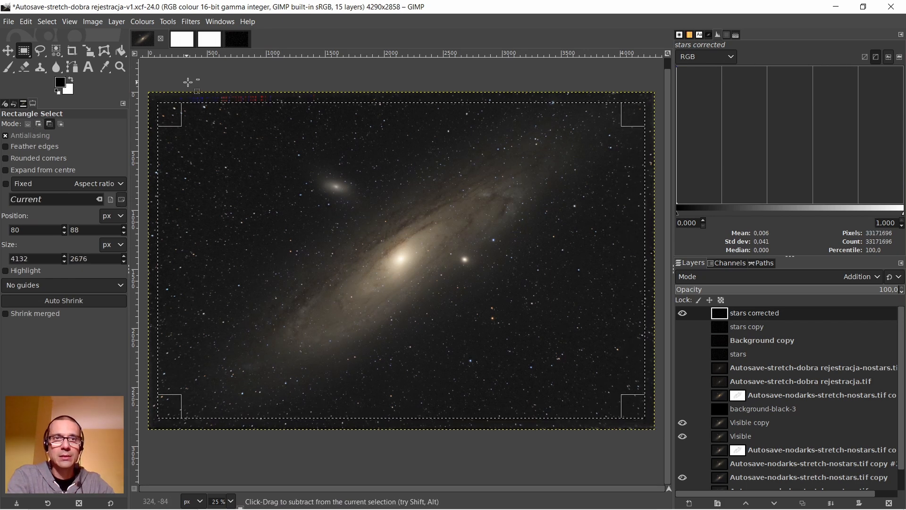
pyautogui.scroll(6, 189, 83)
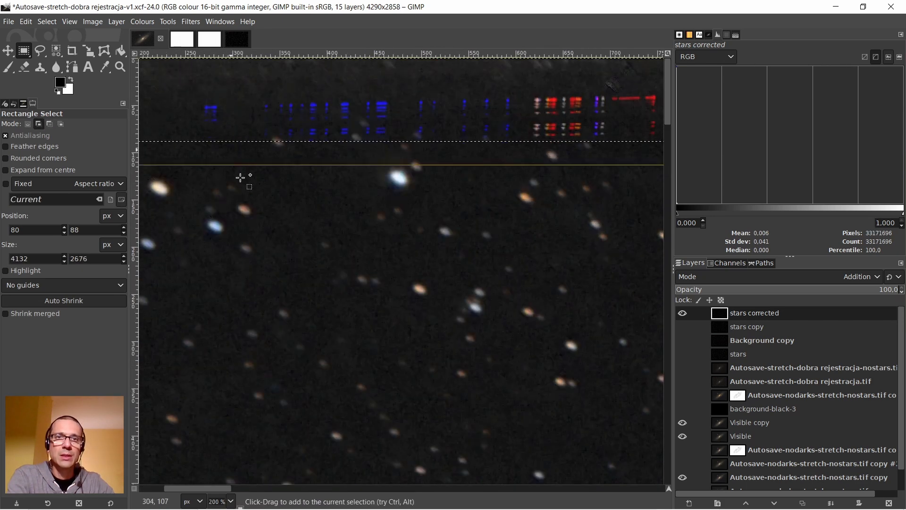
pyautogui.moveTo(226, 488); pyautogui.dragTo(189, 488)
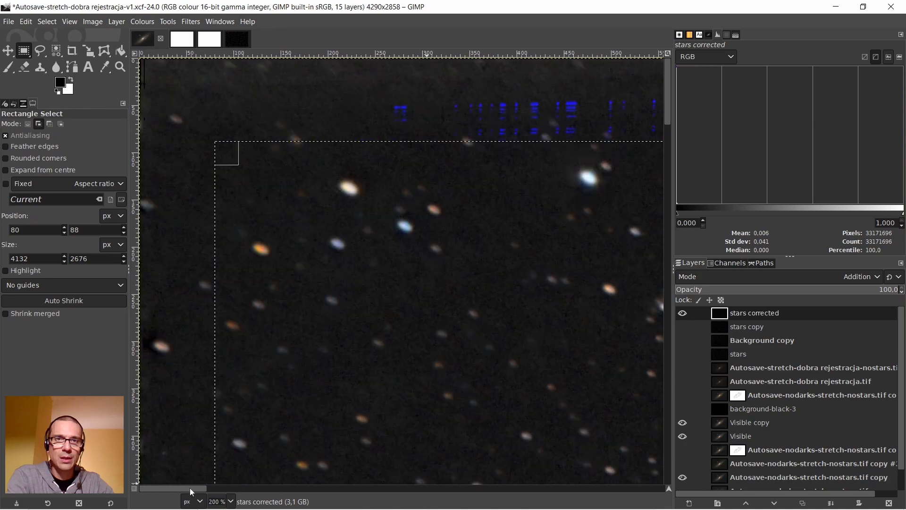
pyautogui.moveTo(231, 260); pyautogui.dragTo(190, 270)
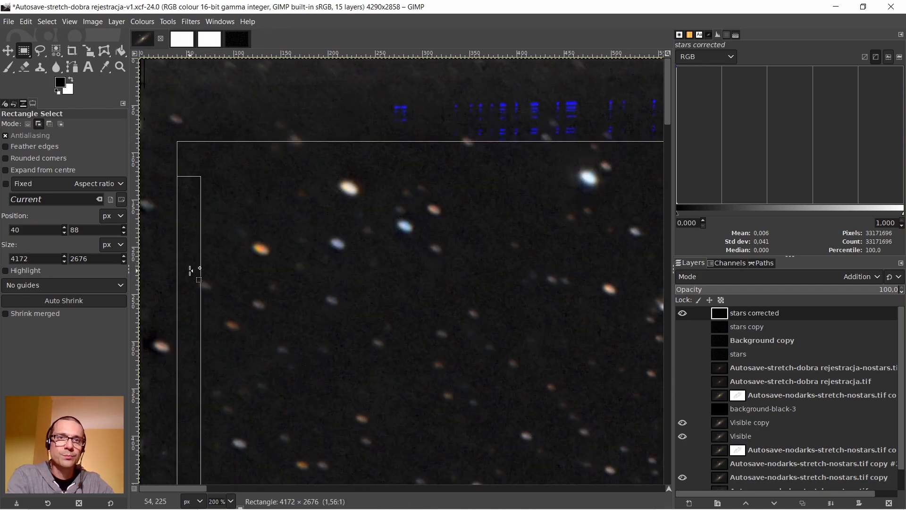
pyautogui.moveTo(472, 146)
pyautogui.mouseDown()
pyautogui.moveTo(477, 162)
pyautogui.moveTo(467, 150)
pyautogui.mouseUp()
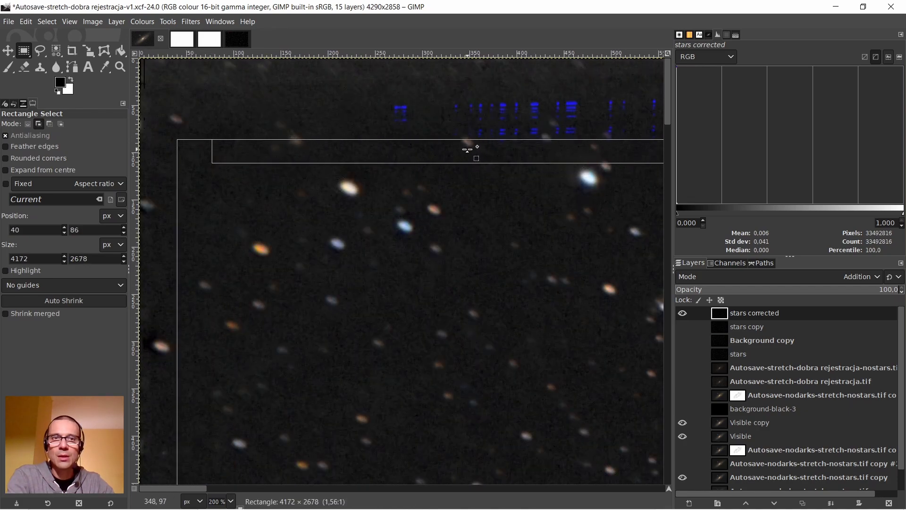
pyautogui.press('Return')
# Adjust the selection's left edge to x = 49 and lower its bottom edge to a height of 2722 px, above the artefact strip
pyautogui.scroll(-15, 260, 300)
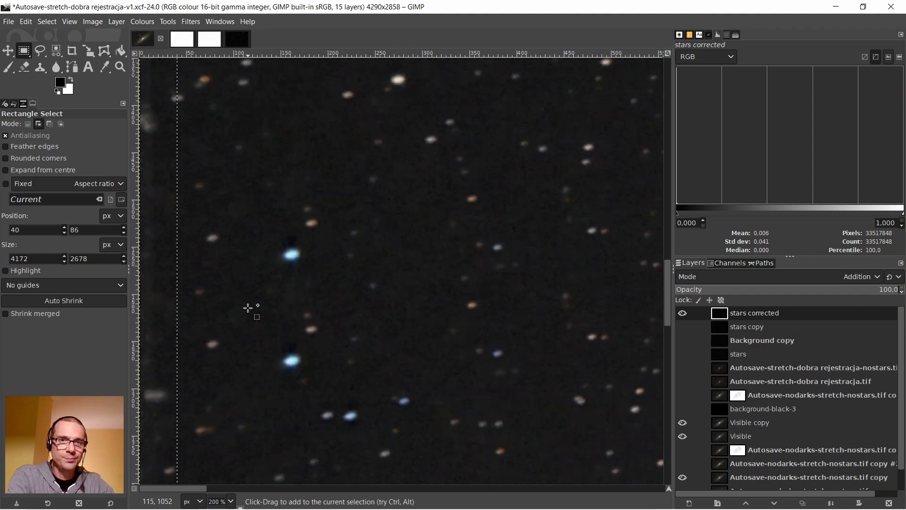
pyautogui.scroll(-20, 248, 308)
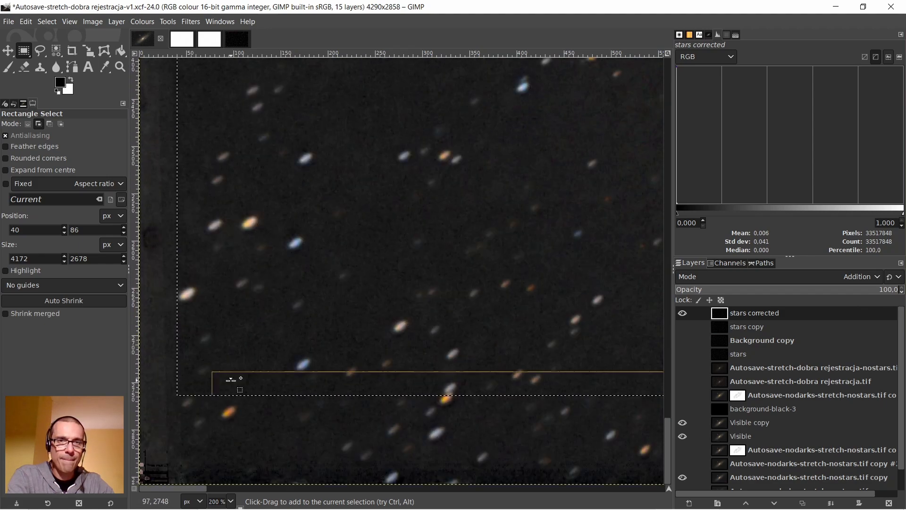
pyautogui.click(239, 381)
pyautogui.moveTo(188, 307); pyautogui.dragTo(197, 313)
pyautogui.moveTo(429, 382); pyautogui.dragTo(430, 423)
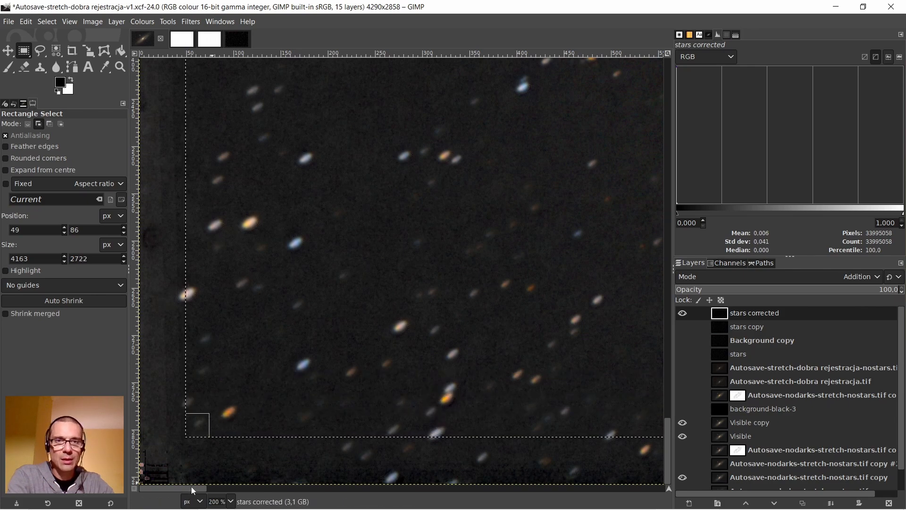
# Move the selection's right edge outward to a width of 4200 px, keeping the damaged border strip outside
pyautogui.moveTo(191, 486); pyautogui.dragTo(649, 488)
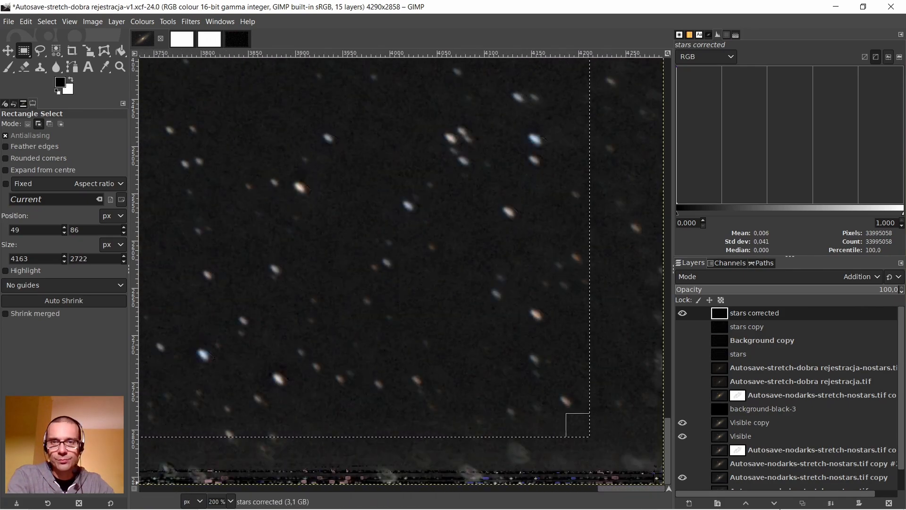
pyautogui.scroll(15, 534, 304)
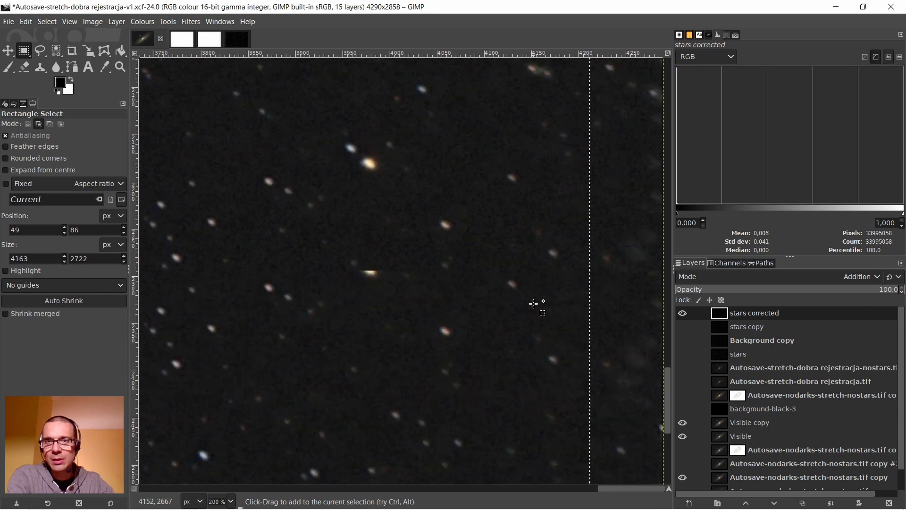
pyautogui.scroll(20, 533, 303)
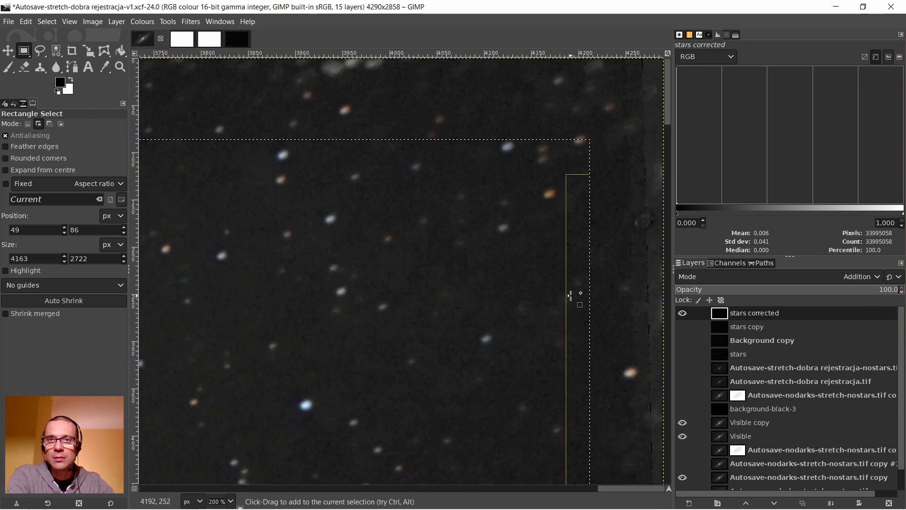
pyautogui.moveTo(573, 297); pyautogui.dragTo(614, 302)
pyautogui.click(523, 315)
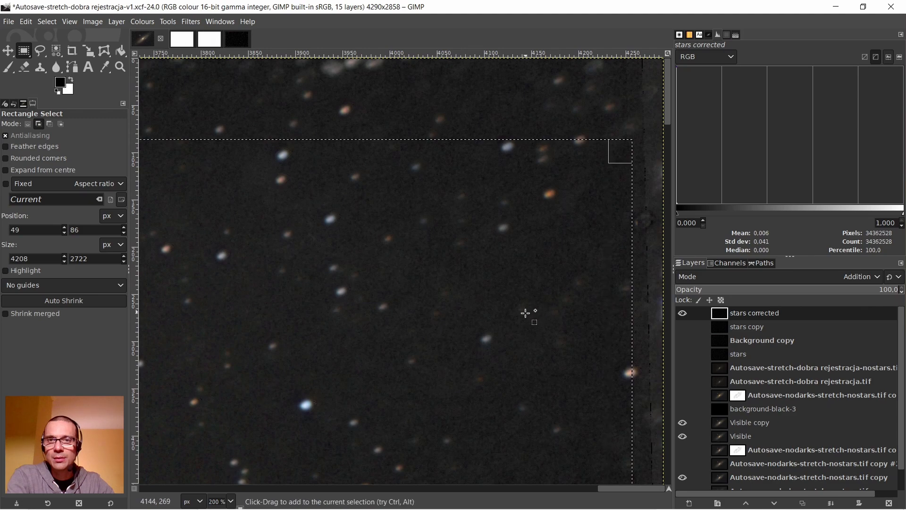
pyautogui.scroll(-12, 524, 315)
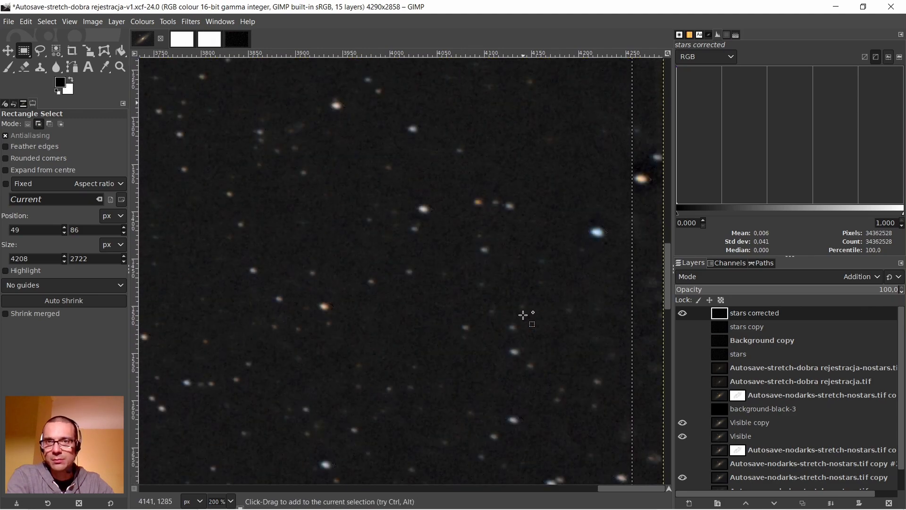
pyautogui.scroll(-15, 524, 315)
pyautogui.scroll(-4, 523, 314)
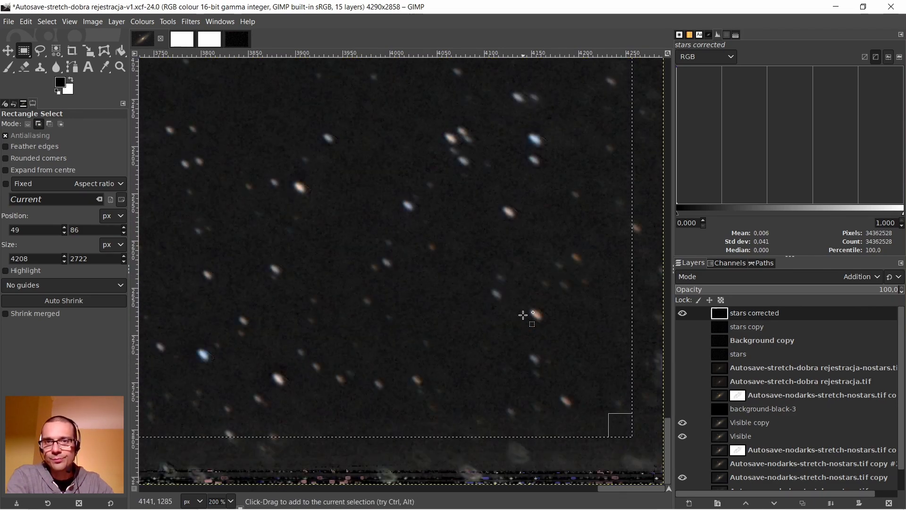
pyautogui.moveTo(621, 326); pyautogui.dragTo(614, 325)
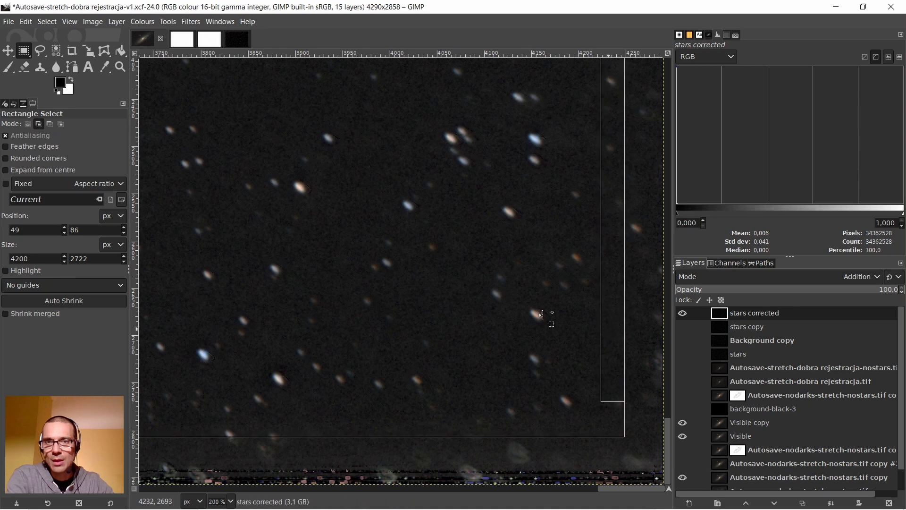
pyautogui.click(308, 241)
# Crop the image to the selection and clear the selection
pyautogui.click(96, 22)
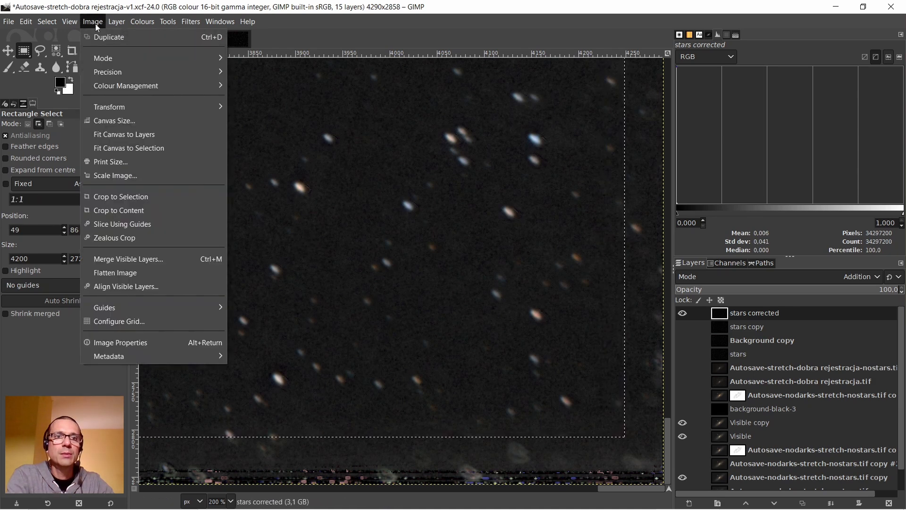
pyautogui.click(114, 204)
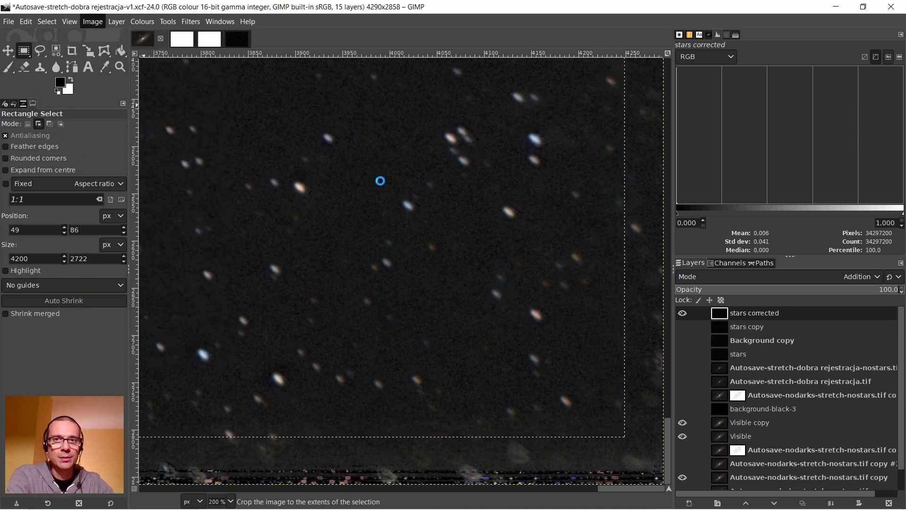
pyautogui.scroll(-3, 391, 239)
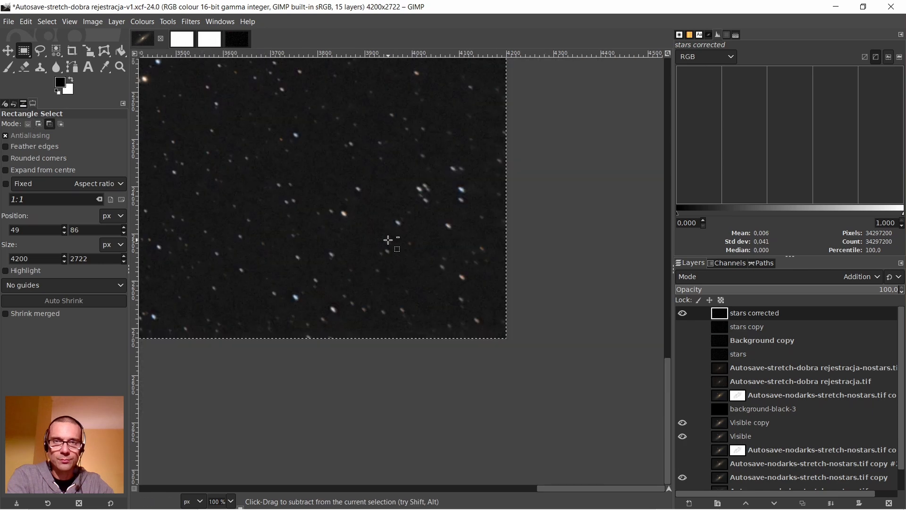
pyautogui.moveTo(500, 487); pyautogui.dragTo(340, 373)
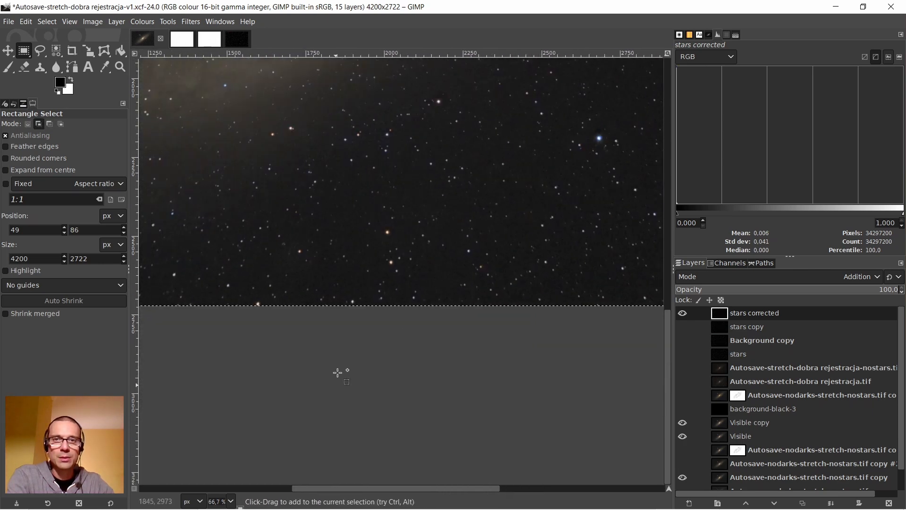
pyautogui.scroll(-2, 364, 255)
pyautogui.click(47, 21)
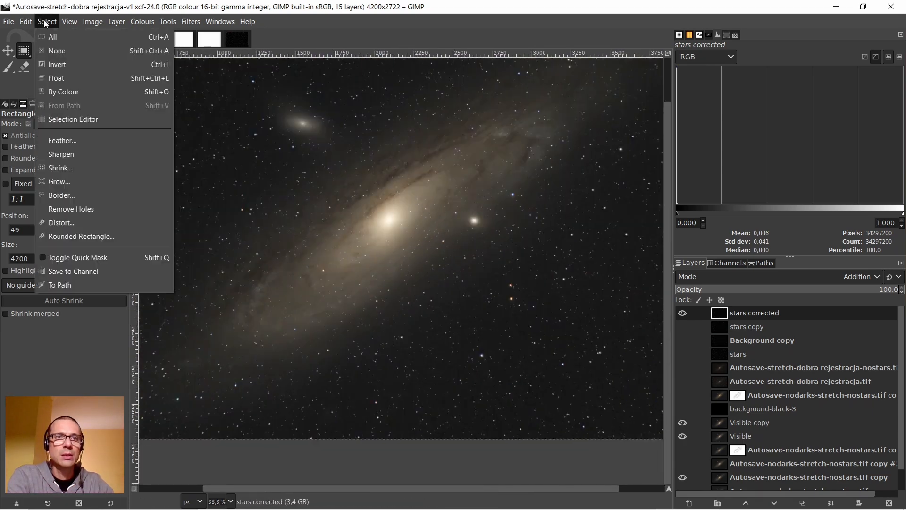
pyautogui.click(51, 51)
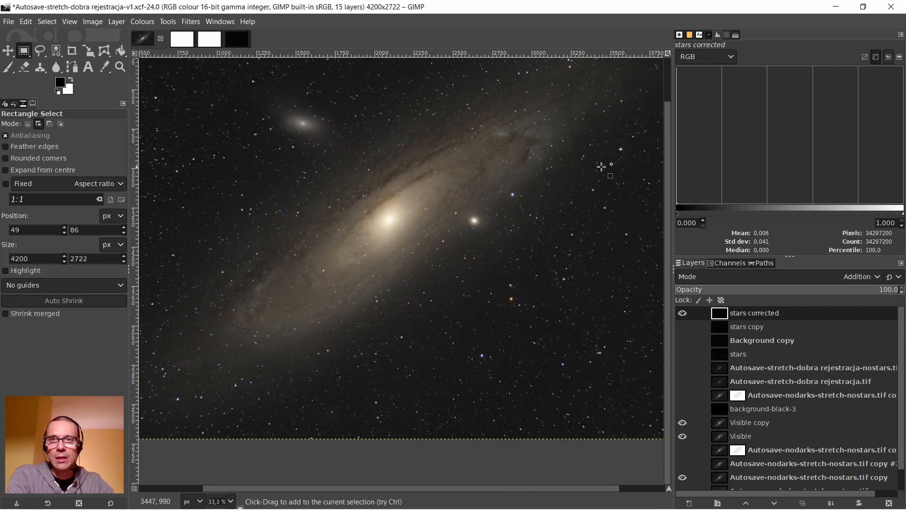
# Inspect the elongated stars in the image's right-hand corners and open the Lens Distortion filter for the stars corrected layer
pyautogui.scroll(2, 584, 229)
pyautogui.hscroll(2, 622, 490)
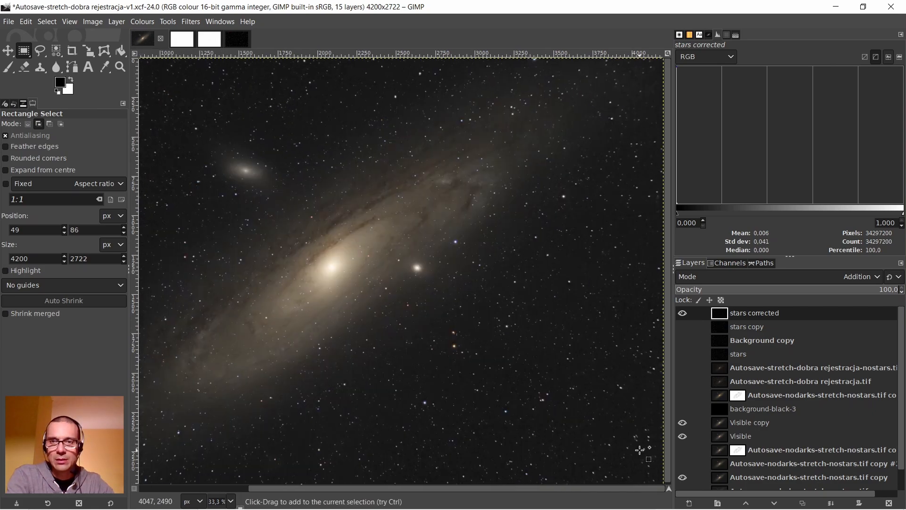
pyautogui.scroll(4, 646, 453)
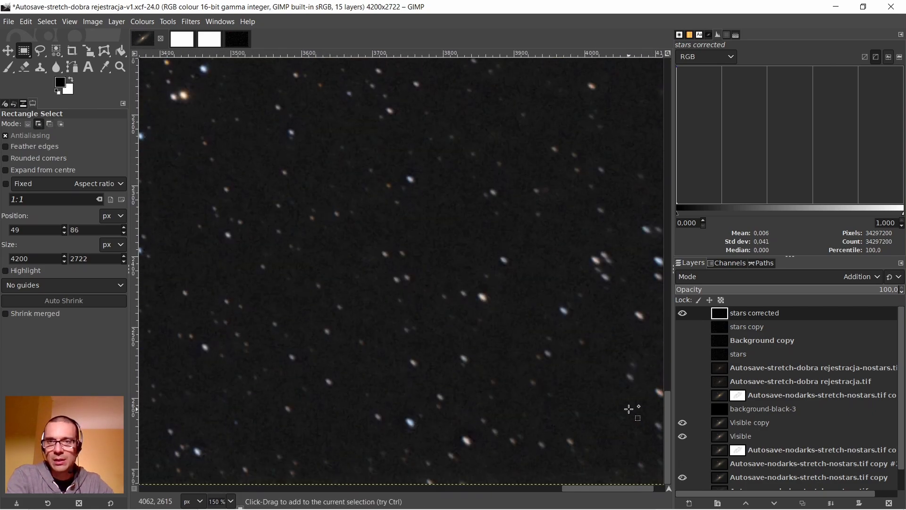
pyautogui.scroll(20, 629, 409)
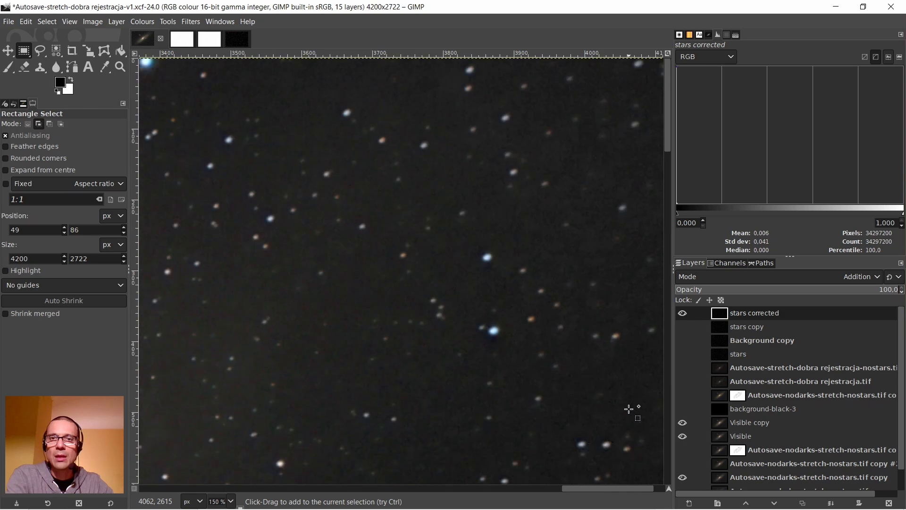
pyautogui.click(191, 22)
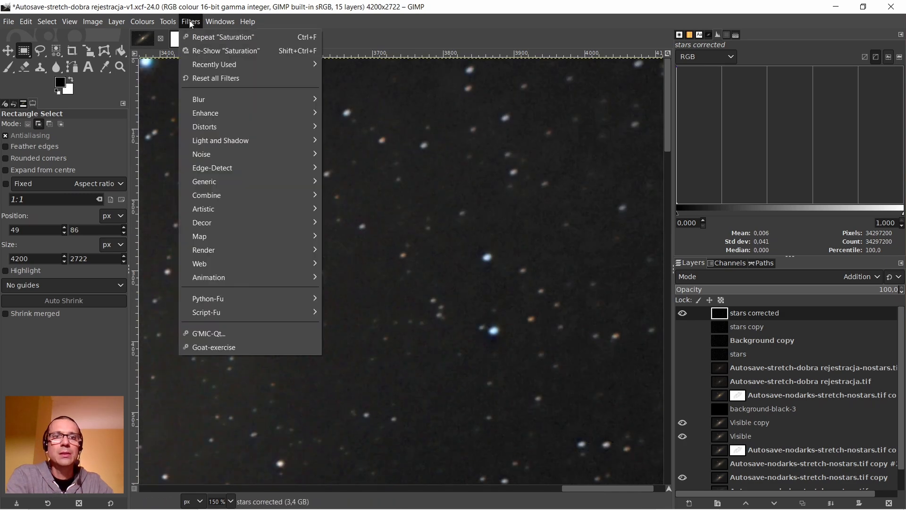
pyautogui.moveTo(203, 128)
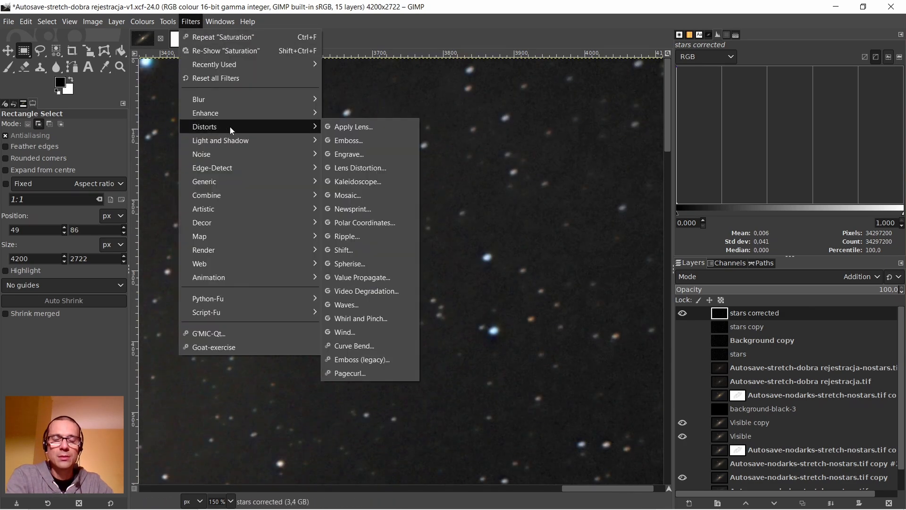
pyautogui.click(351, 167)
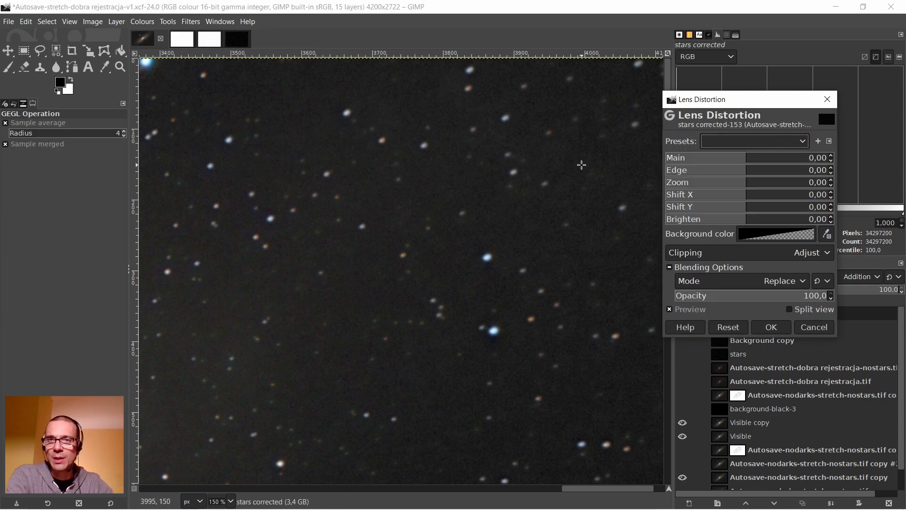
# Try a lens correction with Edge 26.74, Shift X -12.21 and Shift Y -24.42
pyautogui.moveTo(746, 173); pyautogui.dragTo(769, 174)
pyautogui.scroll(-20, 547, 220)
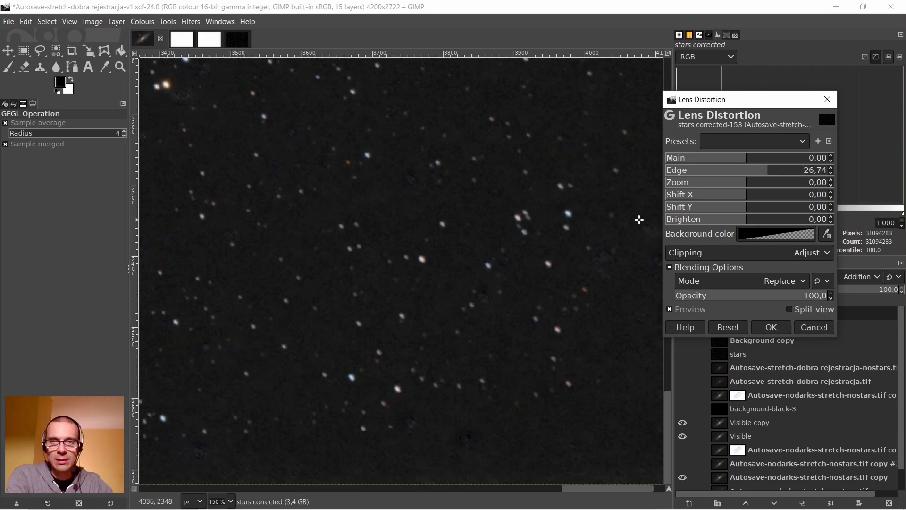
pyautogui.moveTo(746, 196)
pyautogui.mouseDown()
pyautogui.moveTo(758, 197)
pyautogui.moveTo(739, 198)
pyautogui.moveTo(742, 220)
pyautogui.moveTo(744, 208)
pyautogui.moveTo(727, 209)
pyautogui.moveTo(737, 199)
pyautogui.mouseUp()
# Examine the previewed star shapes in the image's lower-right and lower-left corners
pyautogui.scroll(3, 468, 182)
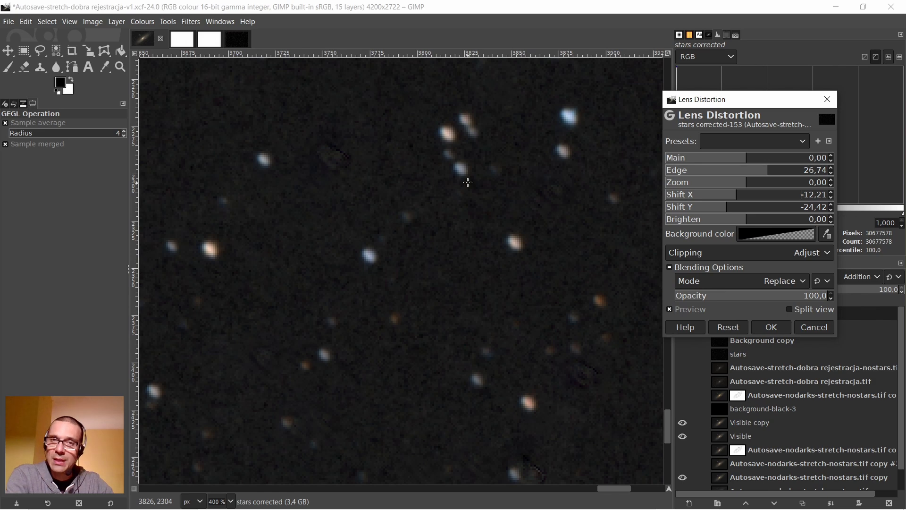
pyautogui.scroll(-5, 467, 182)
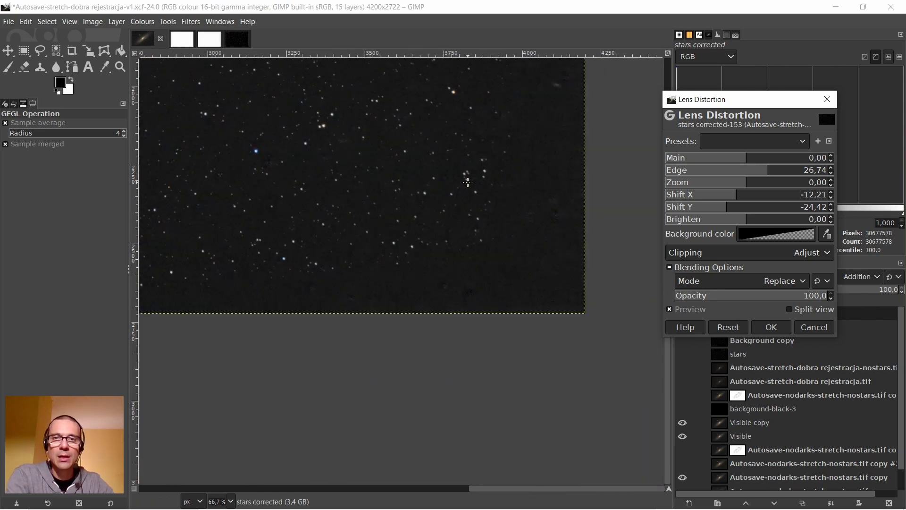
pyautogui.scroll(6, 465, 180)
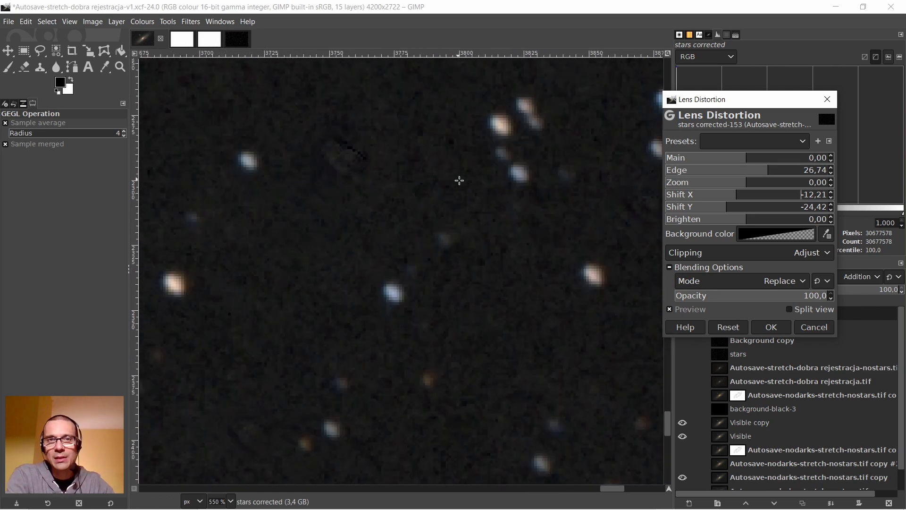
pyautogui.scroll(-5, 460, 181)
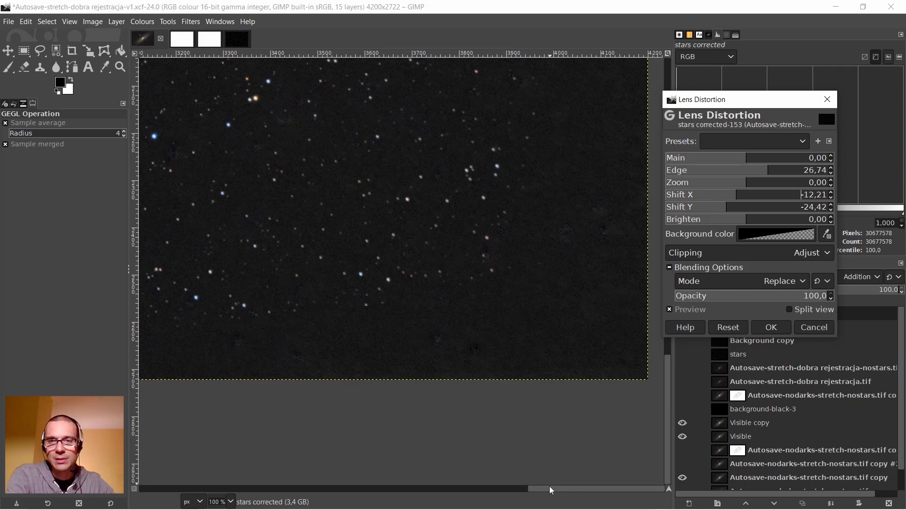
pyautogui.moveTo(552, 490); pyautogui.dragTo(162, 490)
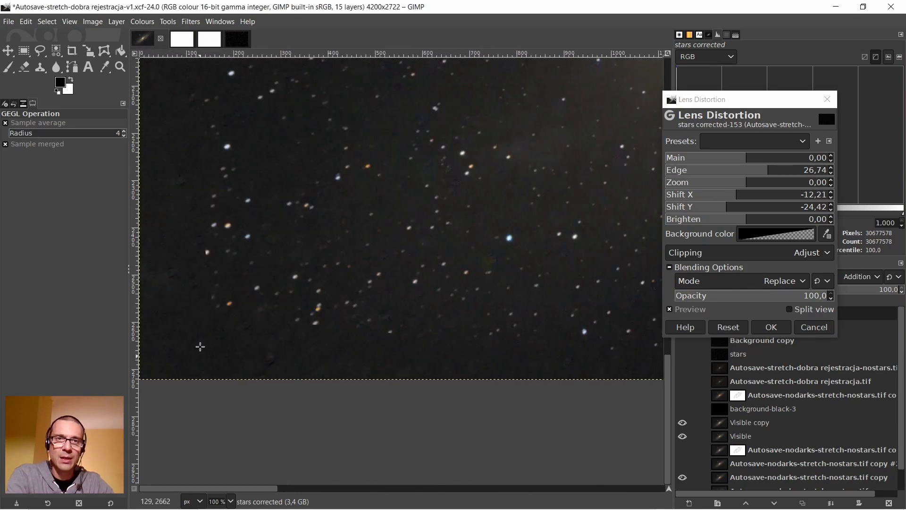
pyautogui.scroll(3, 259, 253)
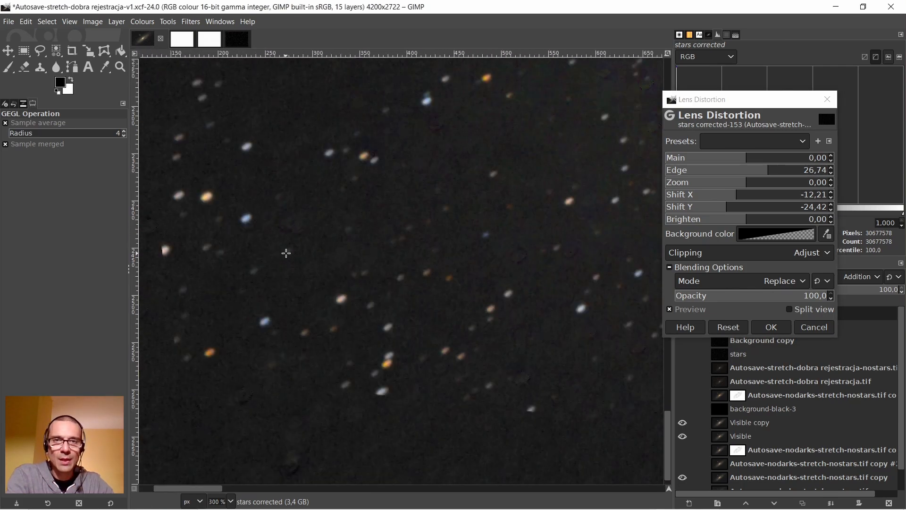
pyautogui.scroll(-4, 286, 253)
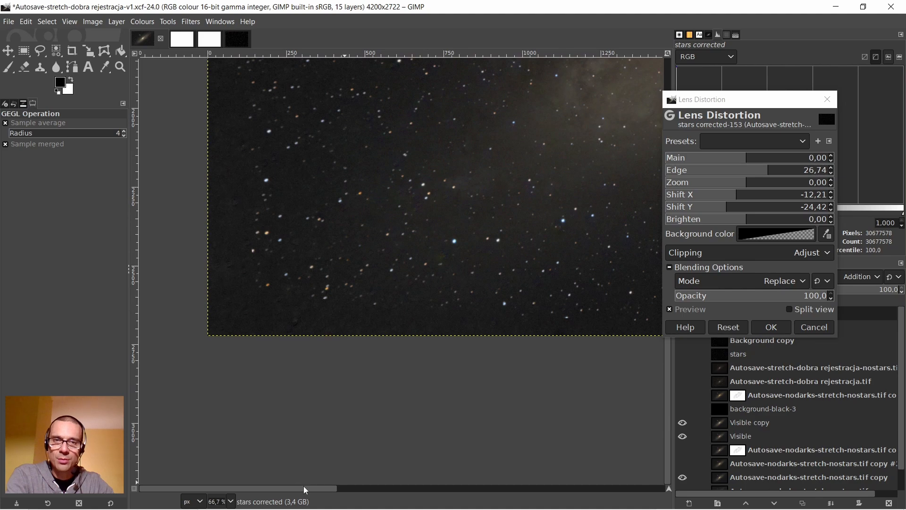
# Check the previewed stars around the galaxy core, in the upper-left corner and down the image's left edge
pyautogui.moveTo(305, 489); pyautogui.dragTo(467, 489)
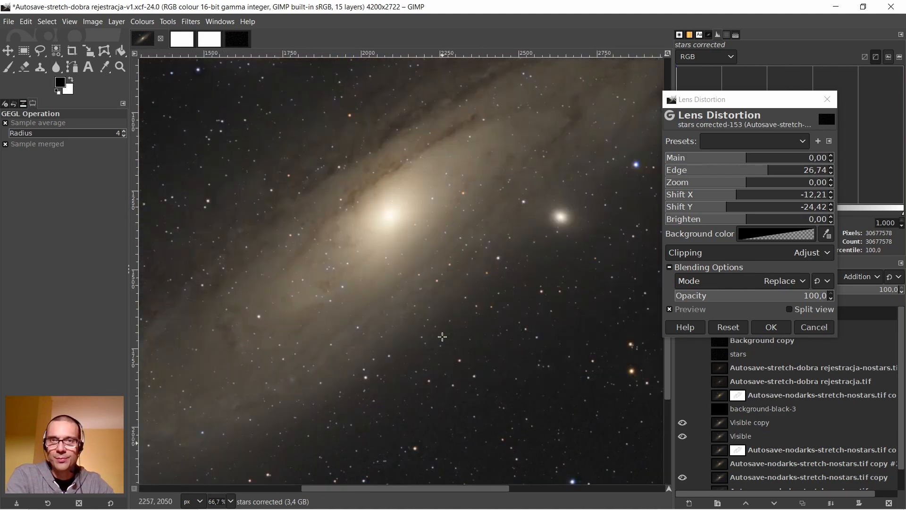
pyautogui.scroll(5, 442, 336)
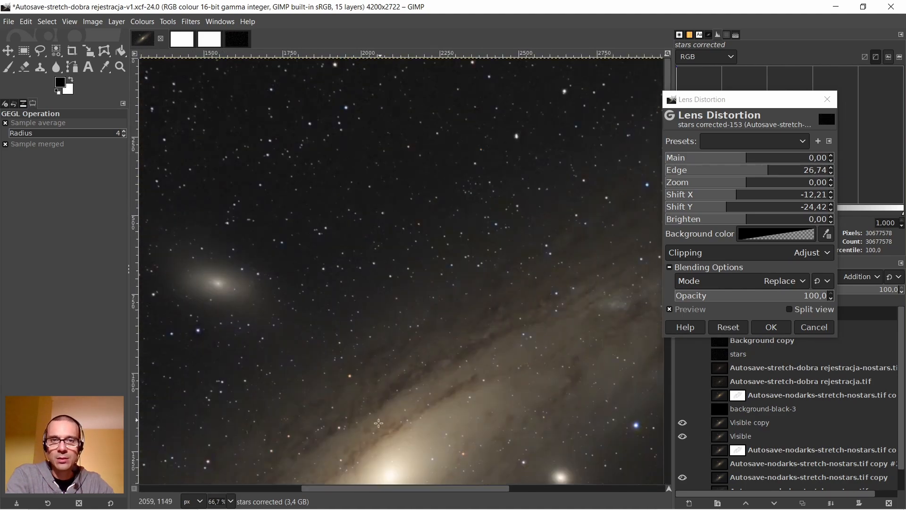
pyautogui.moveTo(385, 490); pyautogui.dragTo(204, 493)
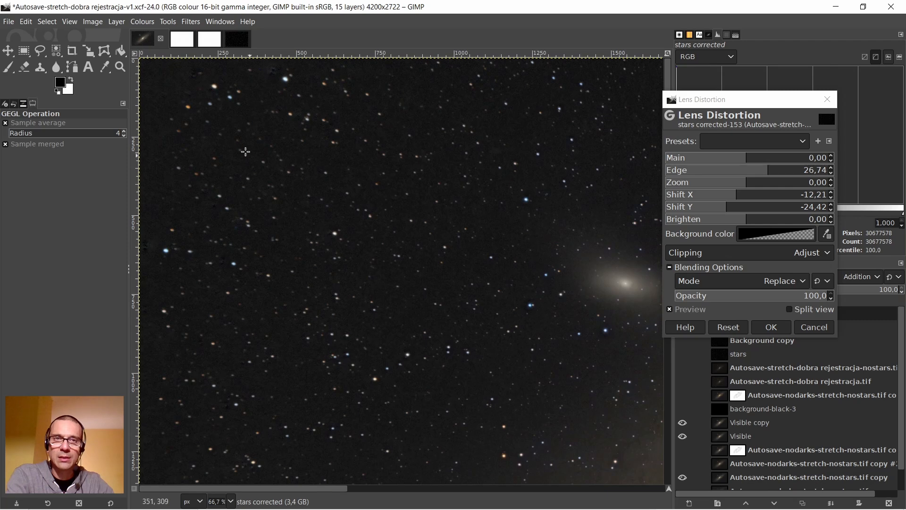
pyautogui.scroll(3, 216, 101)
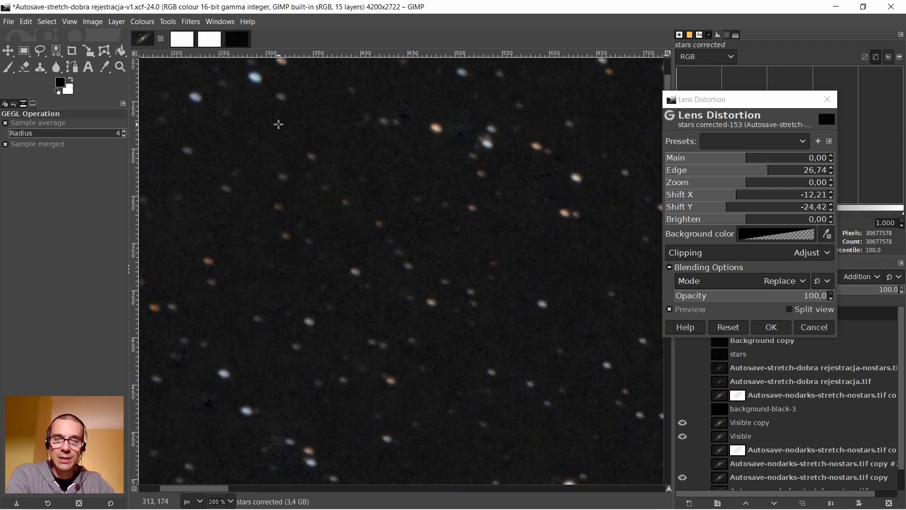
pyautogui.scroll(1, 279, 124)
pyautogui.scroll(-5, 279, 124)
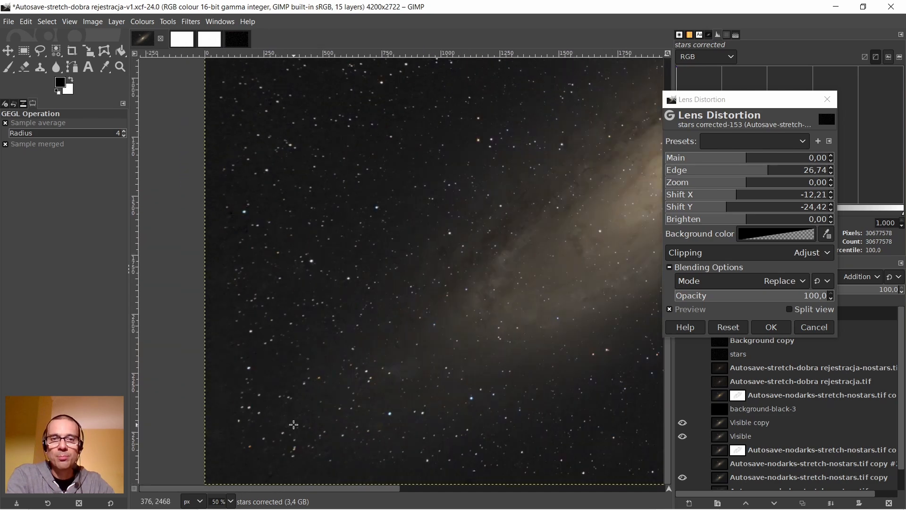
pyautogui.scroll(3, 293, 425)
pyautogui.scroll(-3, 294, 428)
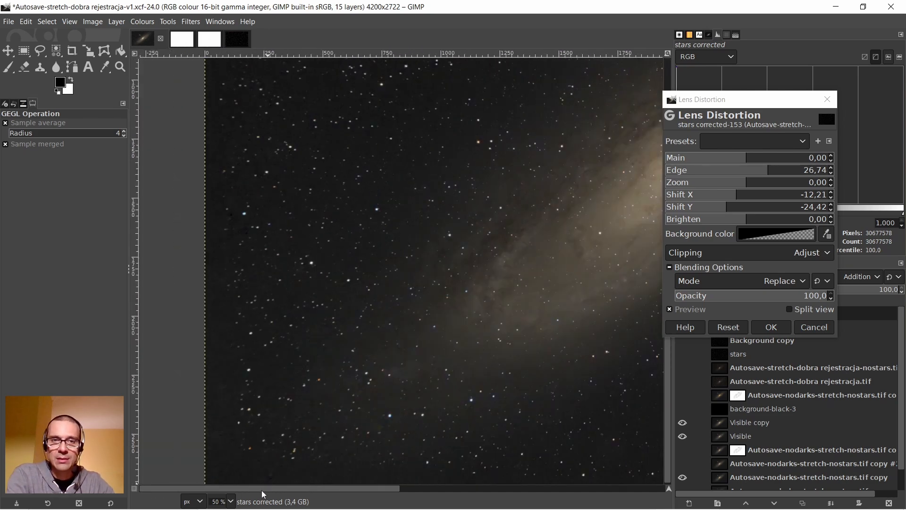
# Examine the previewed star shapes along the image's right side, from the lower-right to the upper-right corner
pyautogui.moveTo(263, 488); pyautogui.dragTo(628, 501)
pyautogui.scroll(6, 572, 392)
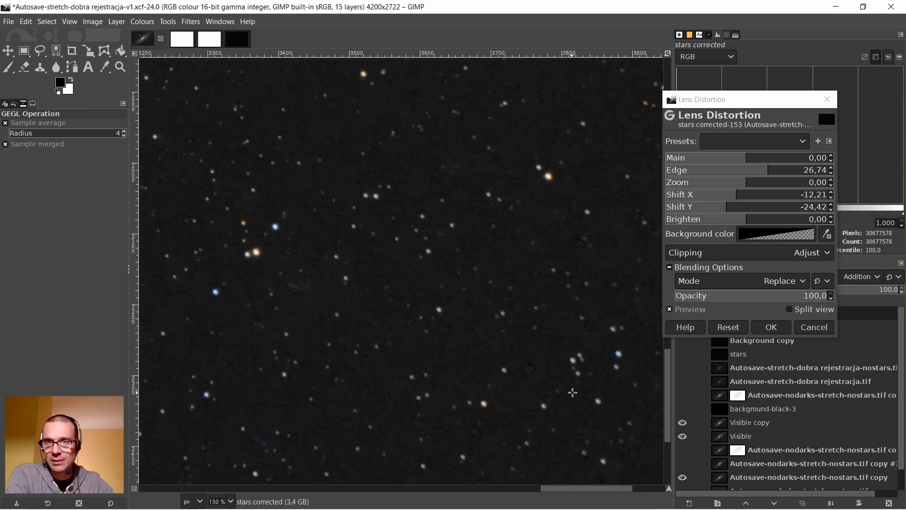
pyautogui.scroll(-3, 573, 392)
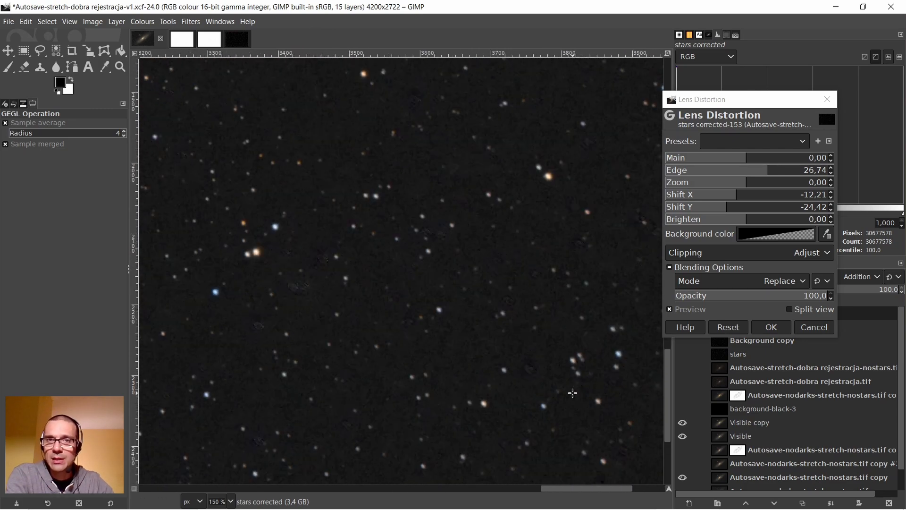
pyautogui.scroll(-1, 567, 309)
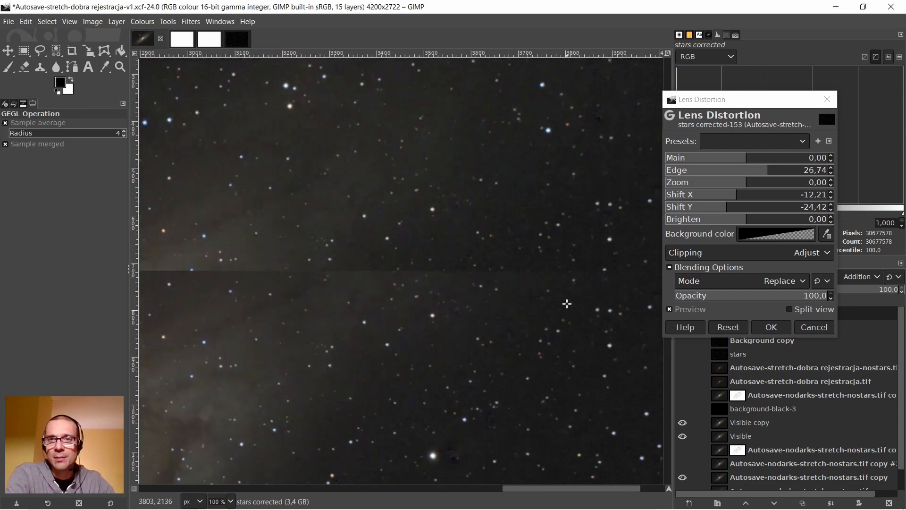
pyautogui.scroll(3, 563, 166)
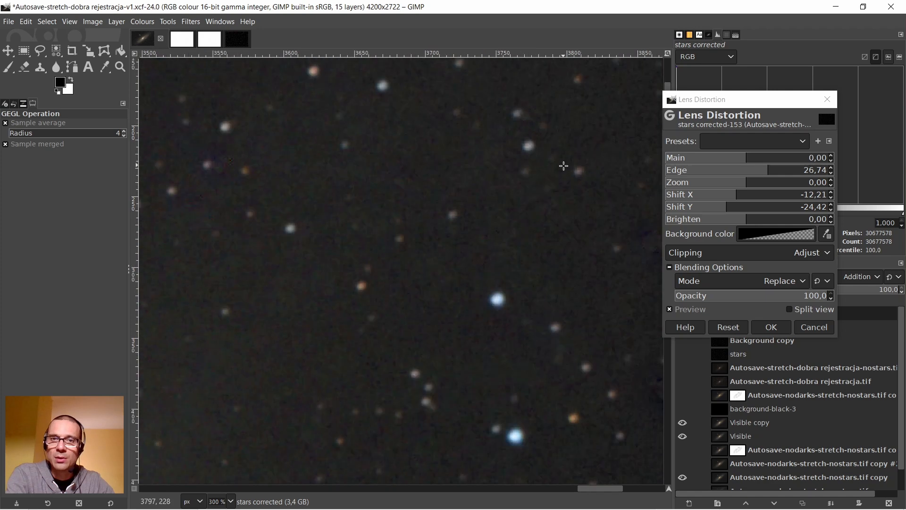
pyautogui.scroll(-1, 564, 166)
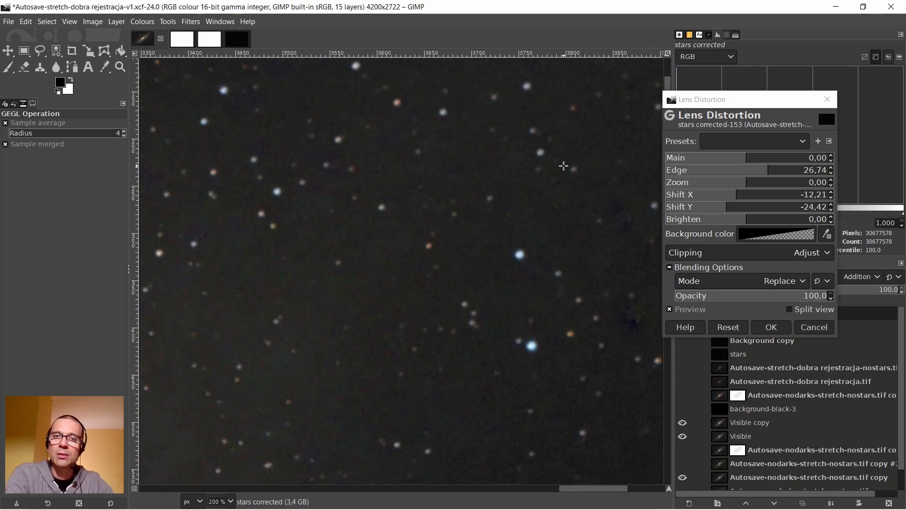
pyautogui.scroll(-2, 564, 167)
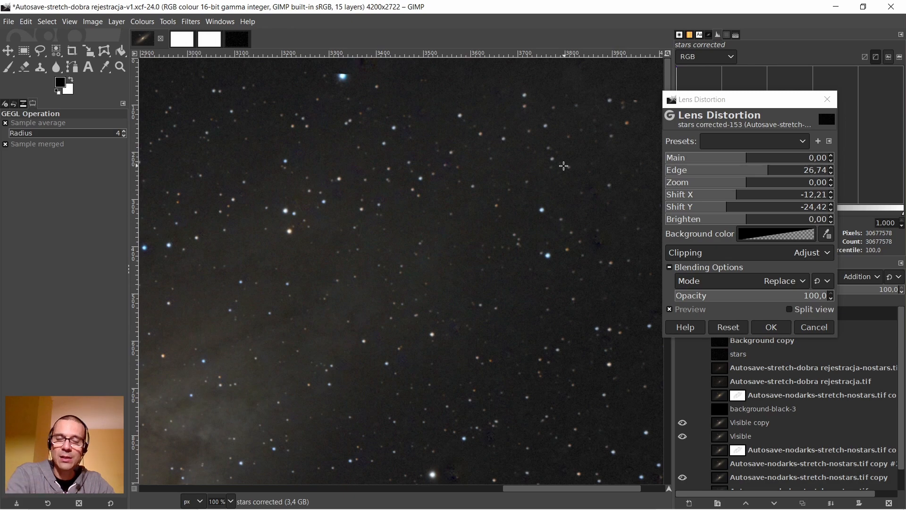
pyautogui.scroll(-2, 589, 195)
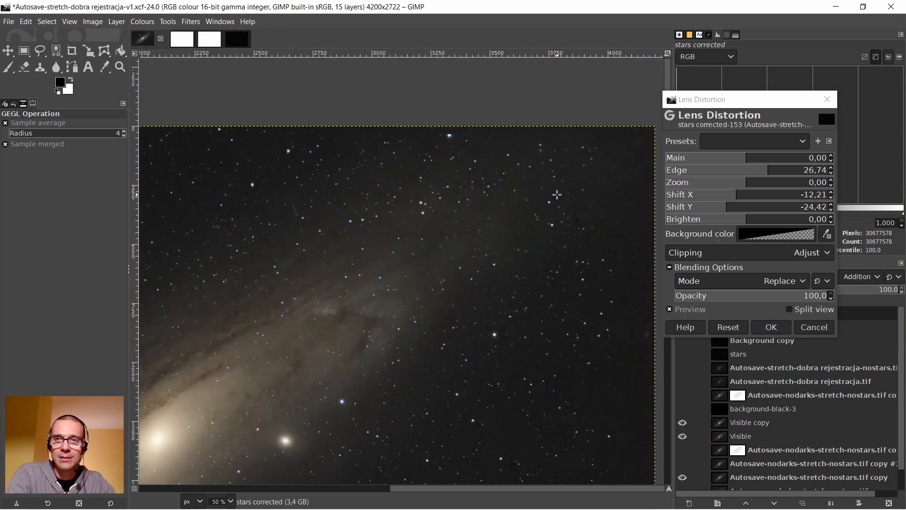
pyautogui.scroll(-5, 590, 195)
pyautogui.scroll(4, 605, 184)
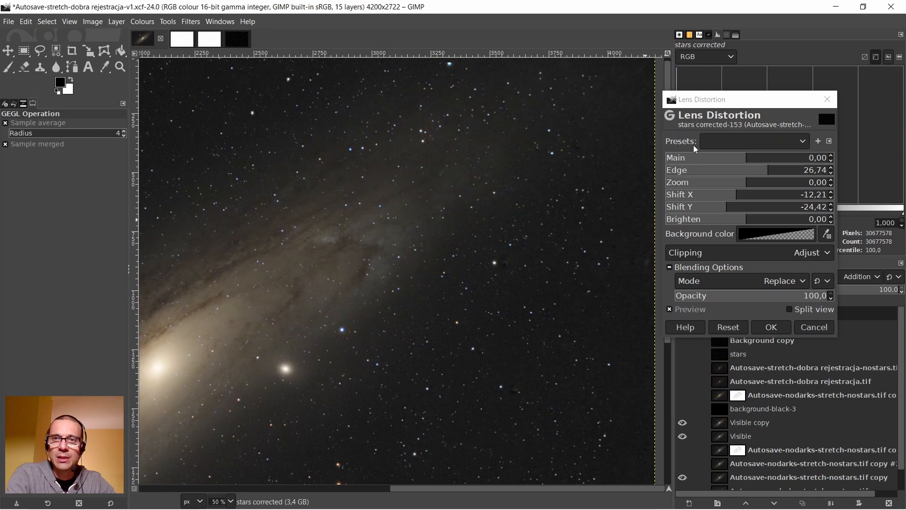
# Load the saved stars preset for the lens distortion and check its effect on the stars in the lower-right area
pyautogui.click(804, 141)
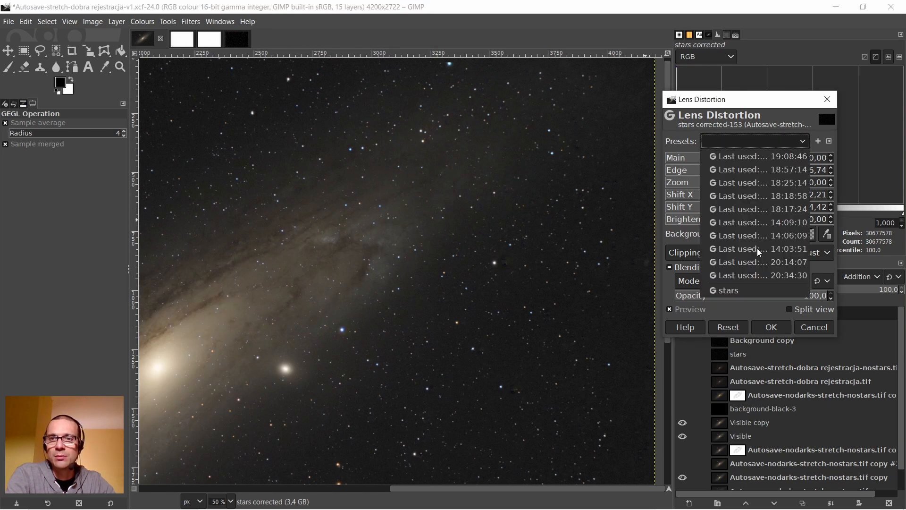
pyautogui.click(739, 290)
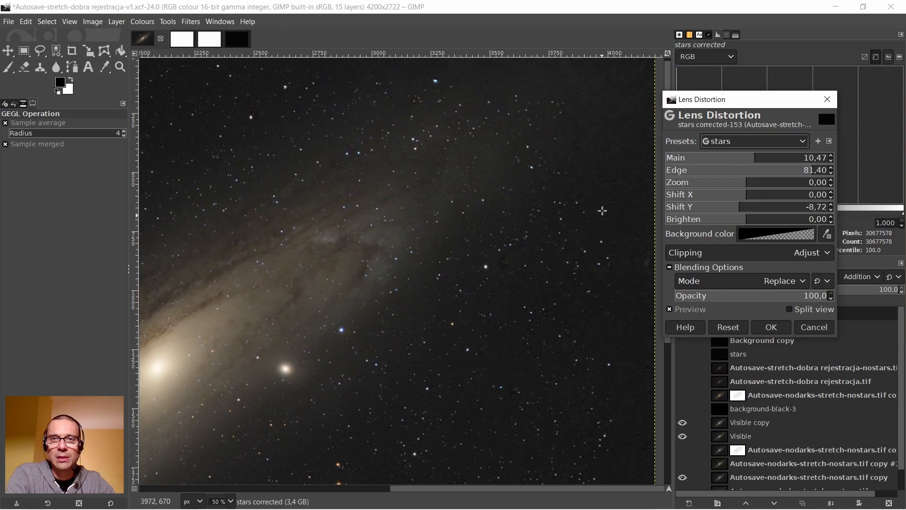
pyautogui.scroll(-4, 529, 166)
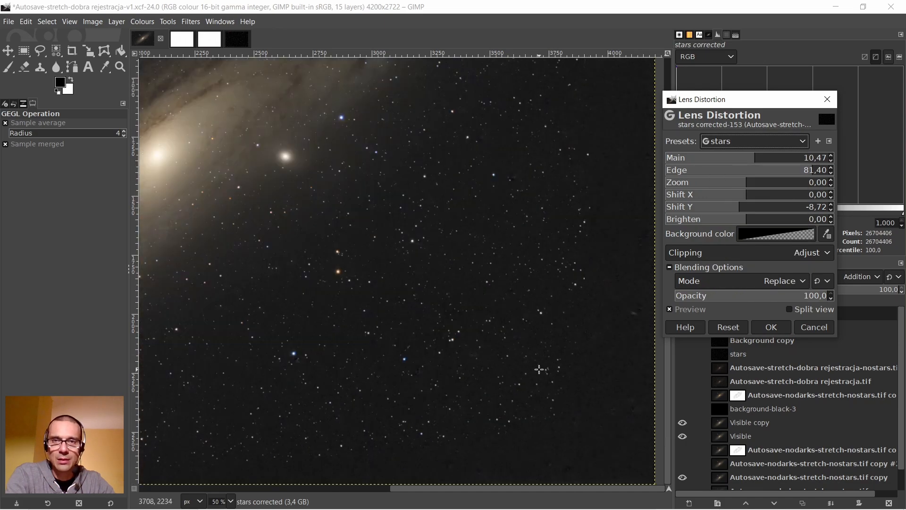
pyautogui.scroll(7, 534, 388)
pyautogui.scroll(-7, 531, 387)
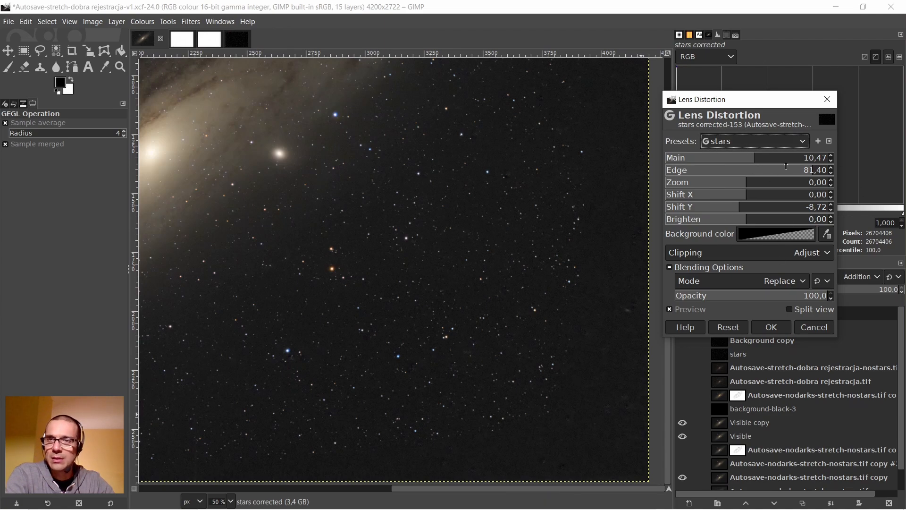
# Examine the star shapes across the image's left half, from the lower-left to the upper-left, with the preset previewed
pyautogui.moveTo(562, 491); pyautogui.dragTo(302, 491)
pyautogui.scroll(5, 274, 390)
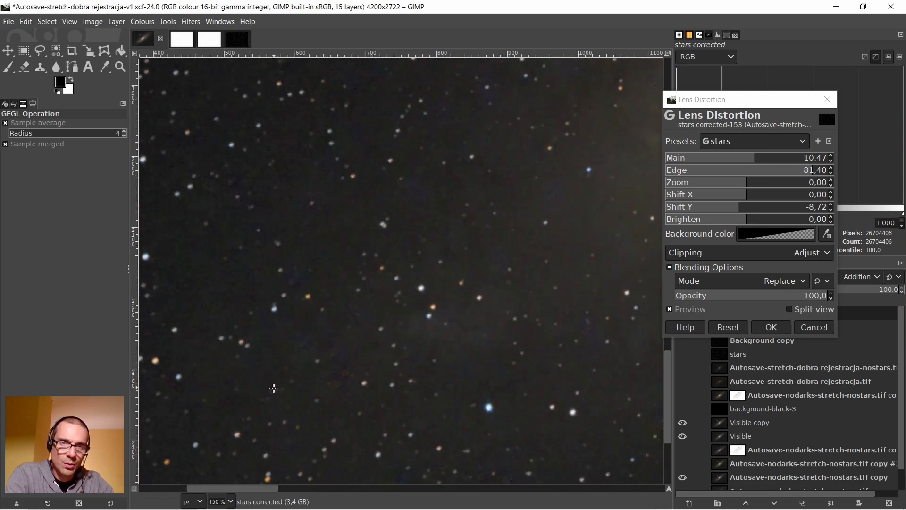
pyautogui.scroll(-2, 286, 373)
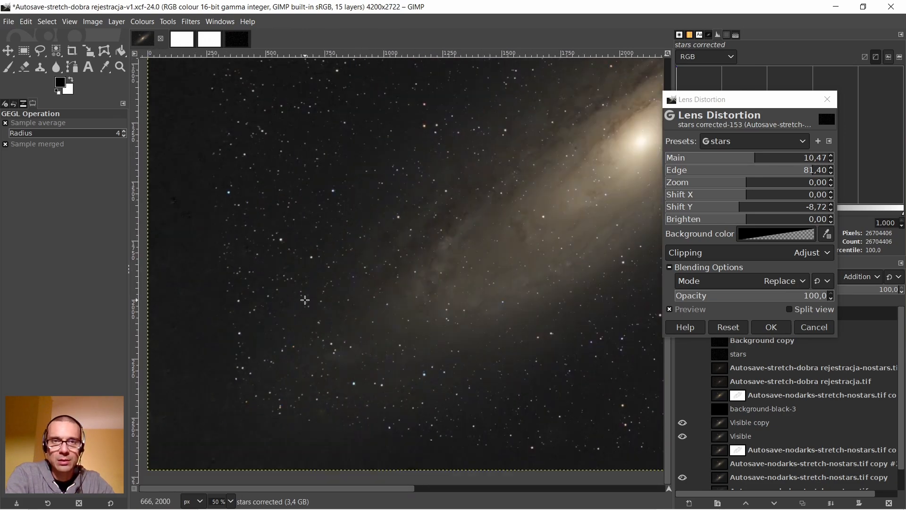
pyautogui.scroll(5, 307, 299)
pyautogui.scroll(3, 322, 124)
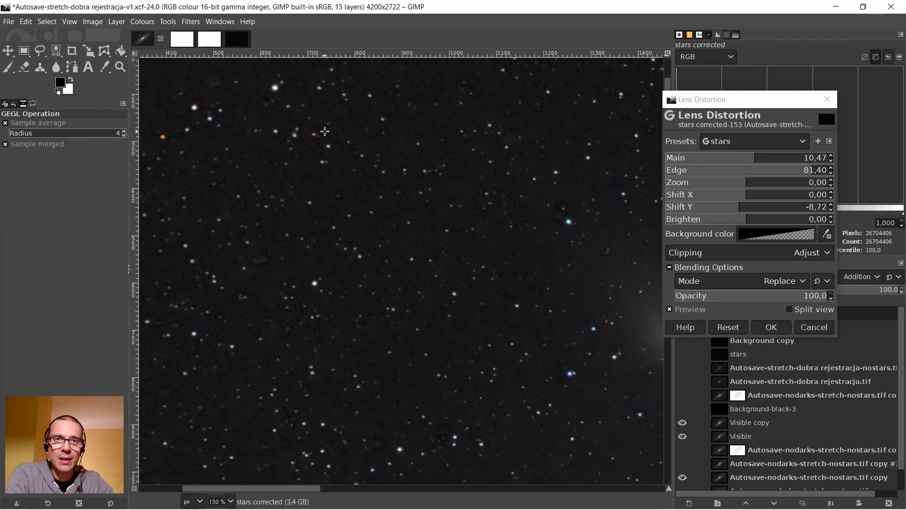
# Apply the previewed lens distortion to the stars corrected layer
pyautogui.scroll(-4, 320, 120)
pyautogui.click(769, 328)
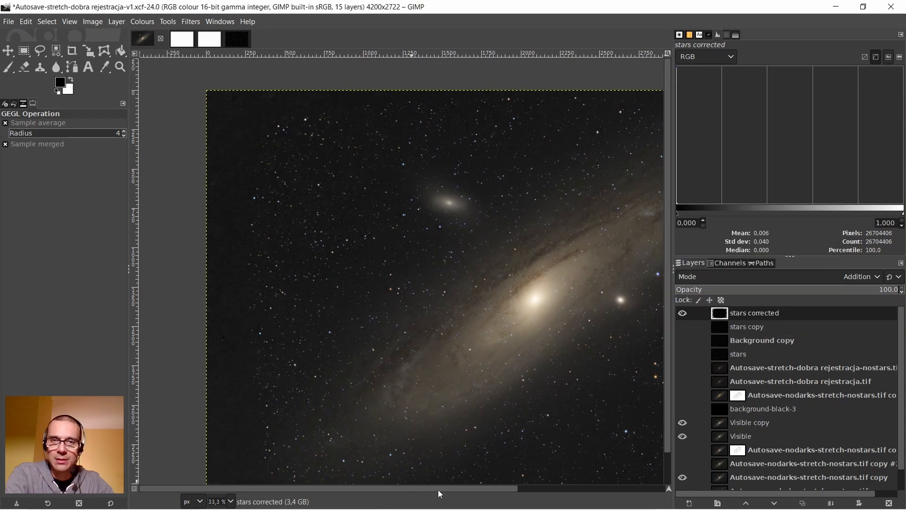
pyautogui.moveTo(439, 490); pyautogui.dragTo(563, 494)
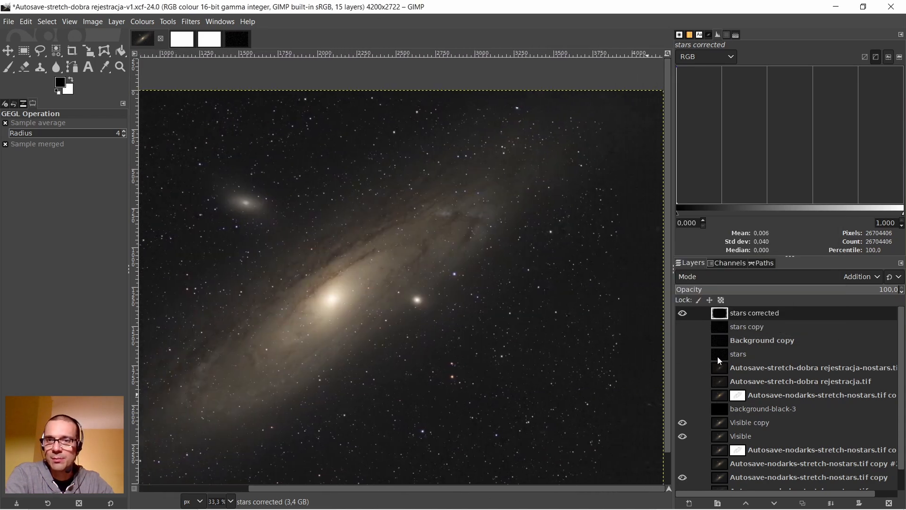
# Apply the Lens Distortion filter with the saved stars preset to the Visible copy layer
pyautogui.click(720, 422)
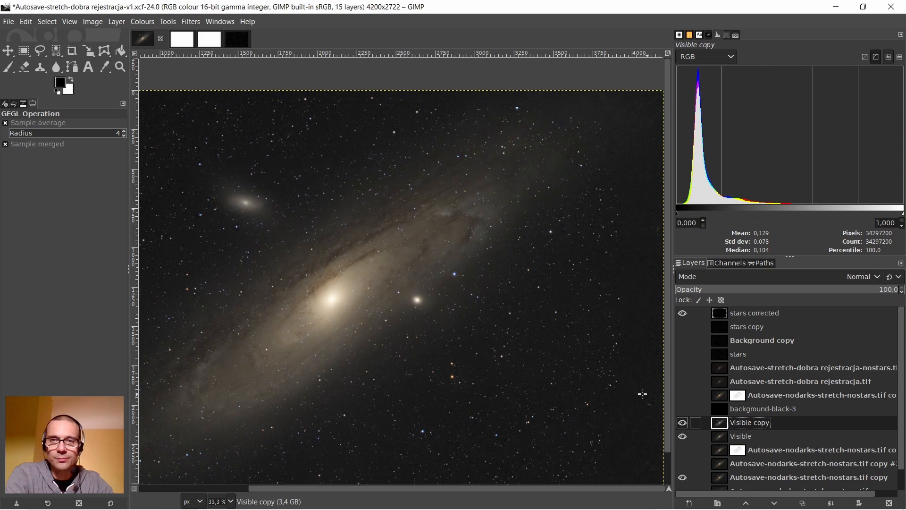
pyautogui.rightClick(475, 242)
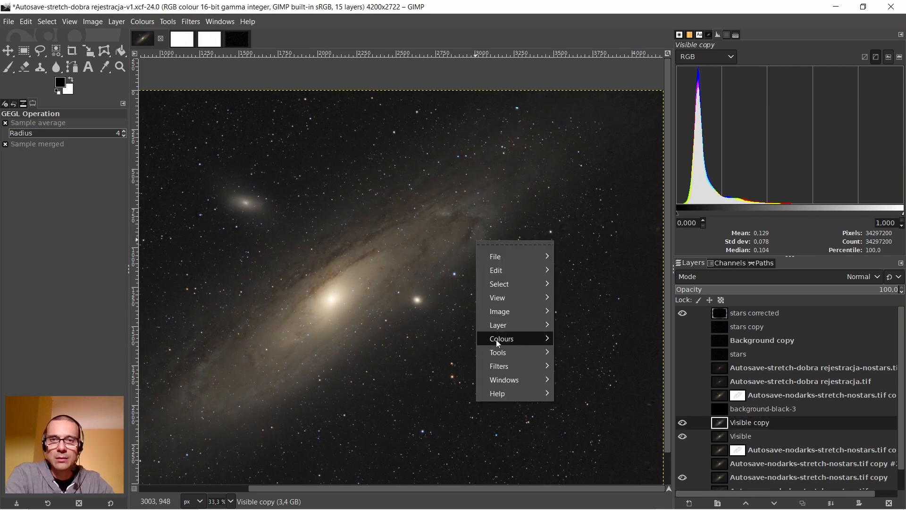
pyautogui.moveTo(504, 366)
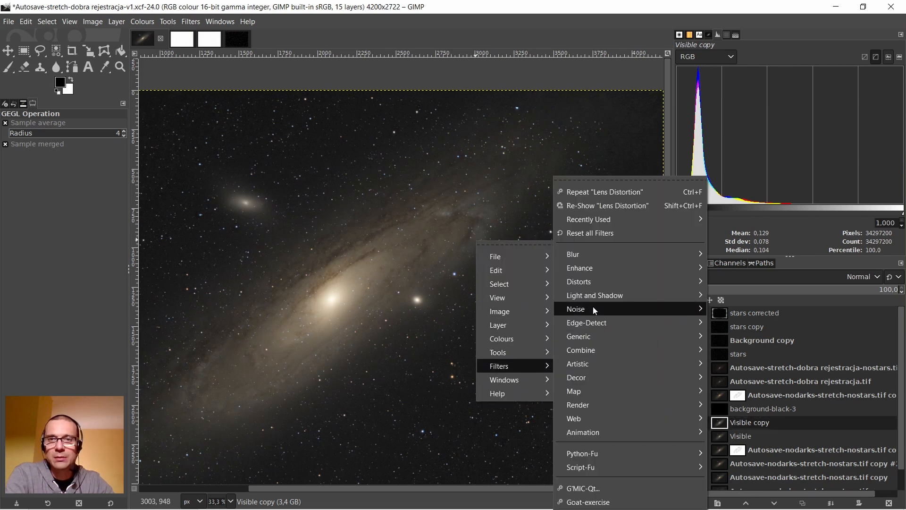
pyautogui.moveTo(662, 273)
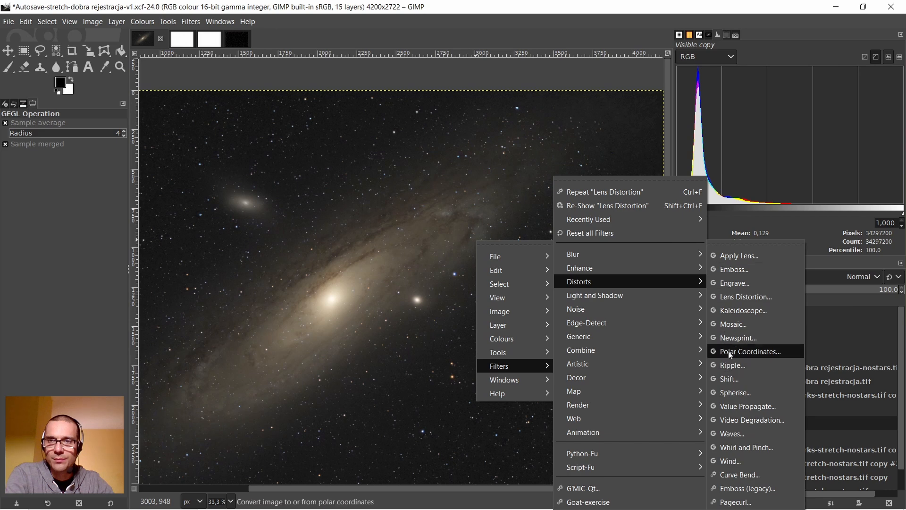
pyautogui.click(732, 297)
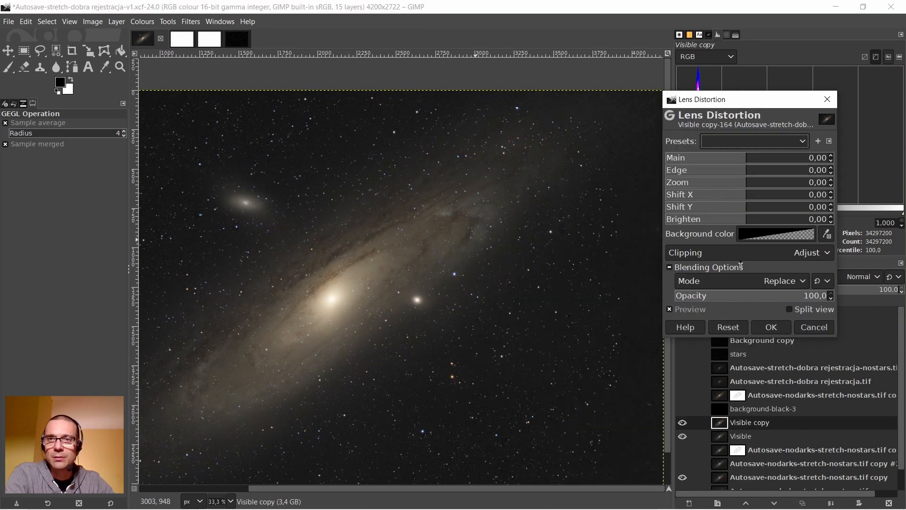
pyautogui.click(805, 142)
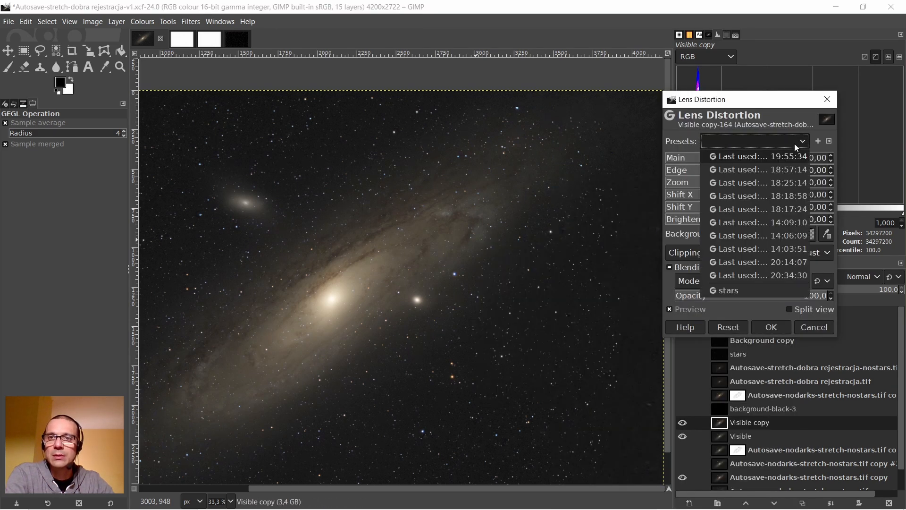
pyautogui.click(735, 286)
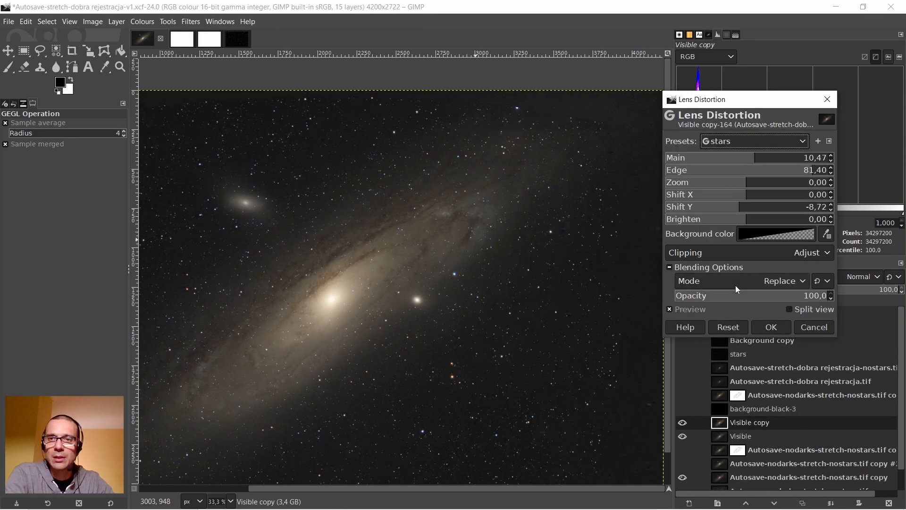
pyautogui.click(770, 327)
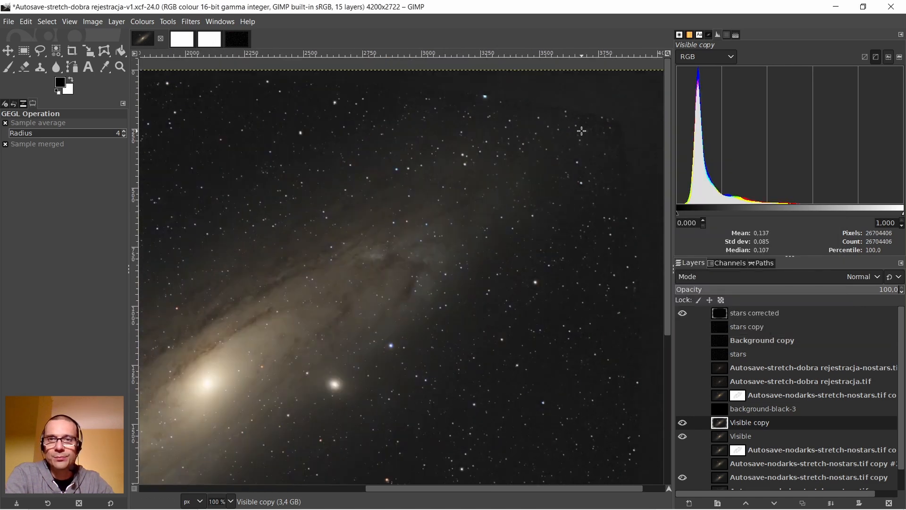
# Make the stars corrected layer active and draw a rectangular selection of about 3344 × 2216 px around the galaxy, inside the damaged borders
pyautogui.click(724, 314)
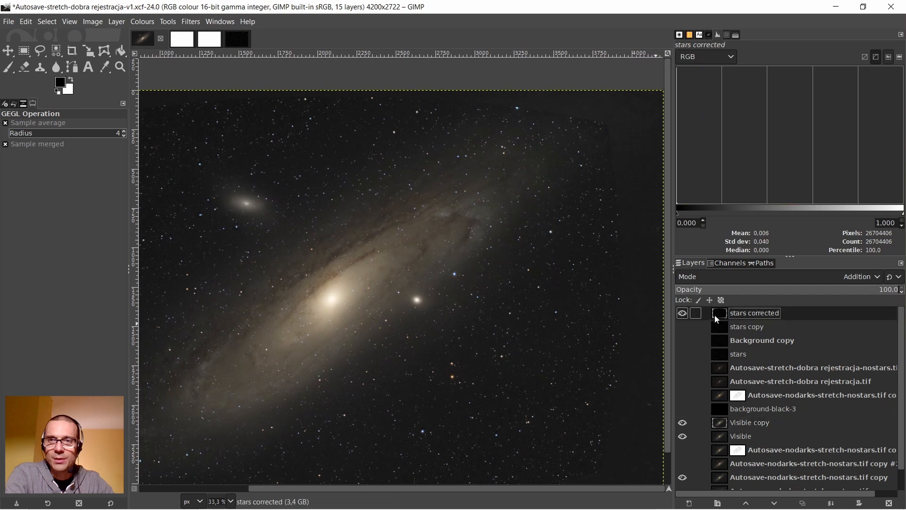
pyautogui.scroll(-1, 286, 279)
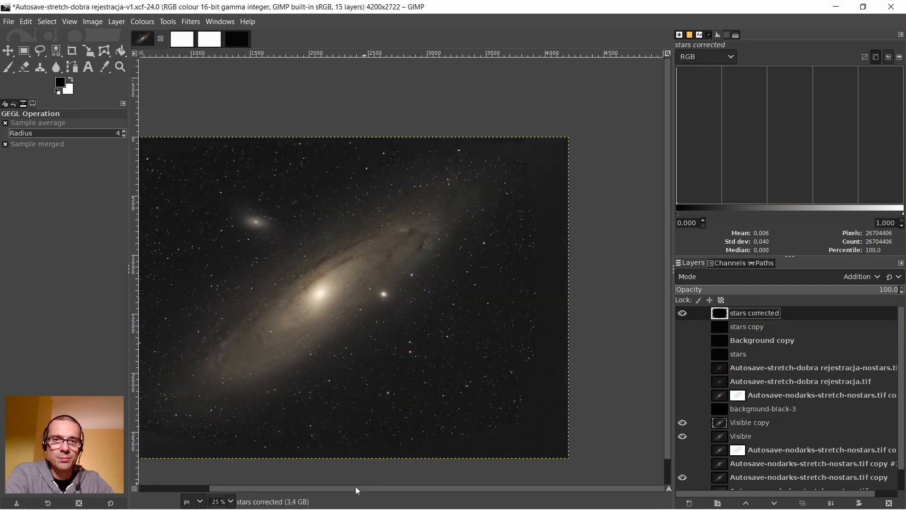
pyautogui.moveTo(356, 488); pyautogui.dragTo(263, 493)
pyautogui.scroll(2, 209, 166)
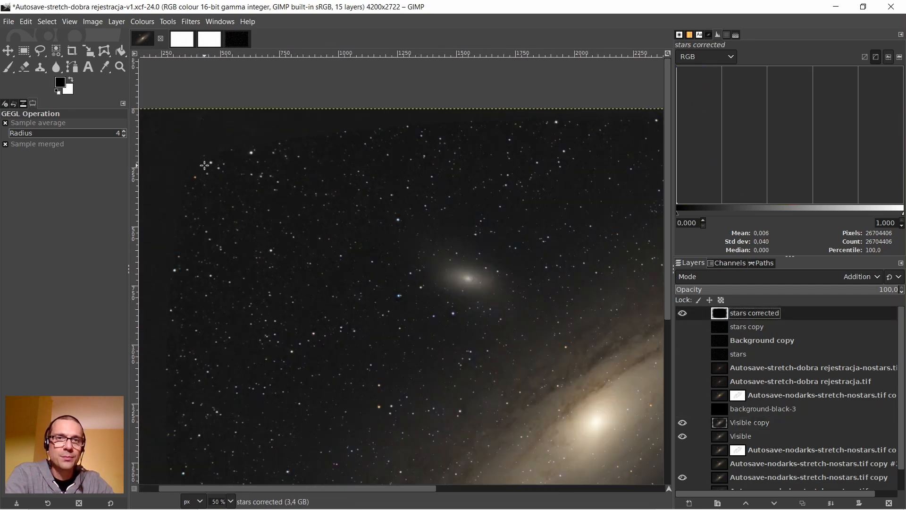
pyautogui.scroll(-1, 206, 165)
pyautogui.scroll(-1, 206, 165)
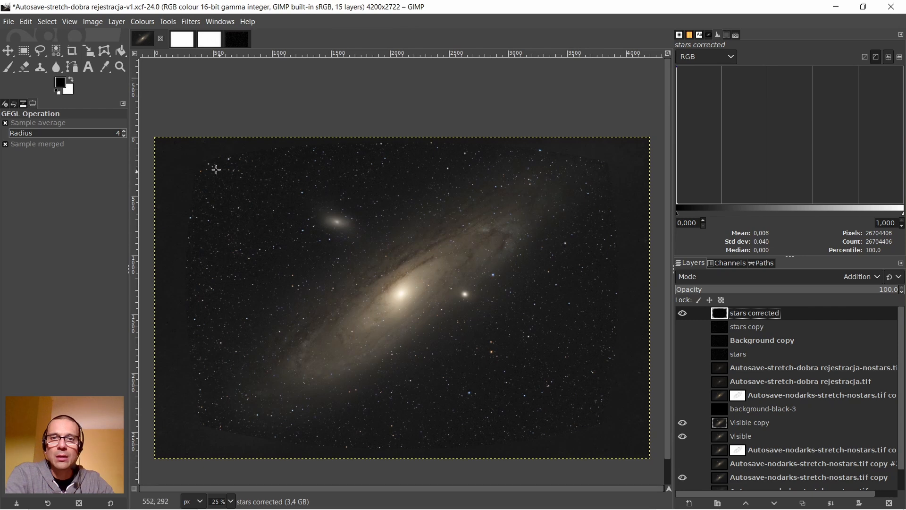
pyautogui.click(24, 51)
pyautogui.moveTo(205, 165); pyautogui.dragTo(599, 426)
# Raise the selection's lower edge slightly so its height is about 2213 px
pyautogui.press('1')
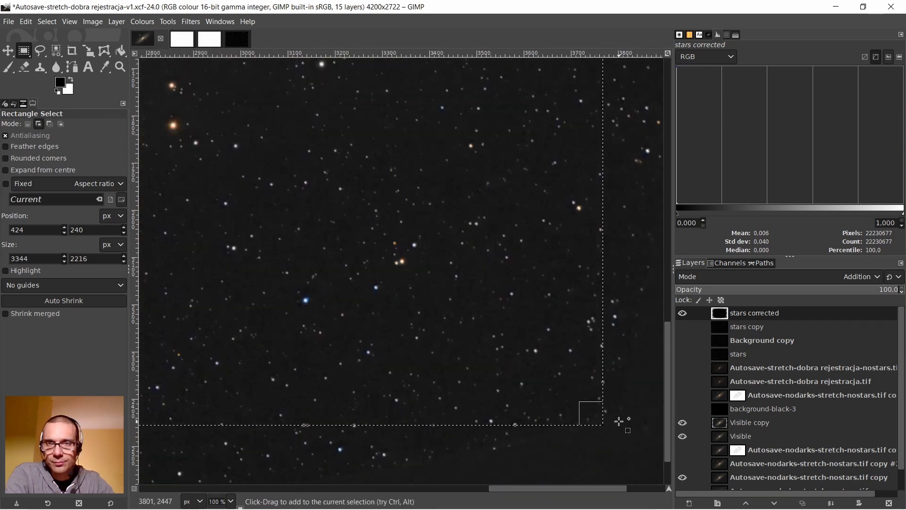
pyautogui.scroll(5, 599, 360)
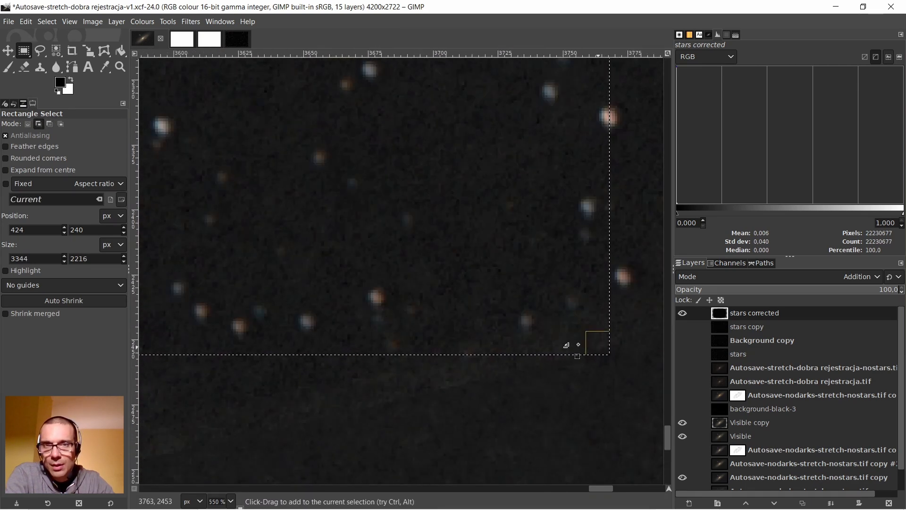
pyautogui.moveTo(578, 345); pyautogui.dragTo(395, 340)
# Extend the selection's right edge to a width of about 3388 px and raise its lower edge to a height of about 2198 px
pyautogui.scroll(5, 462, 314)
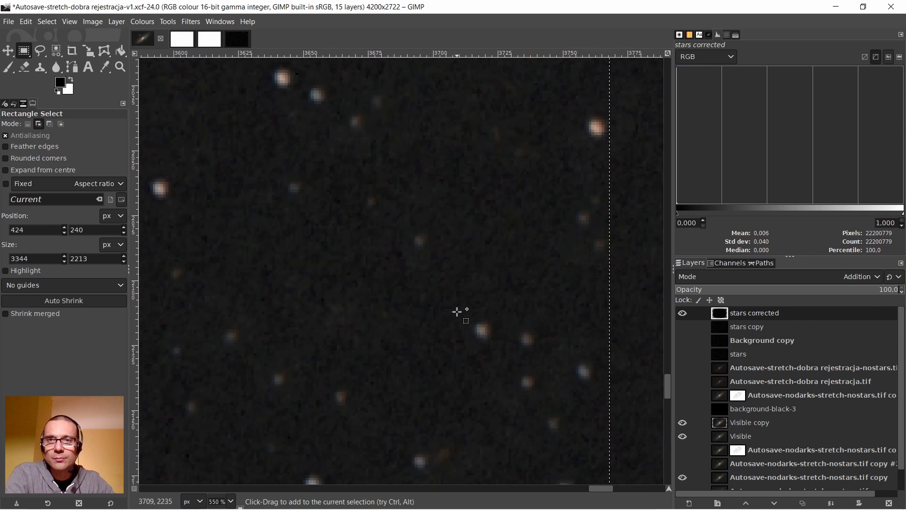
pyautogui.scroll(10, 457, 312)
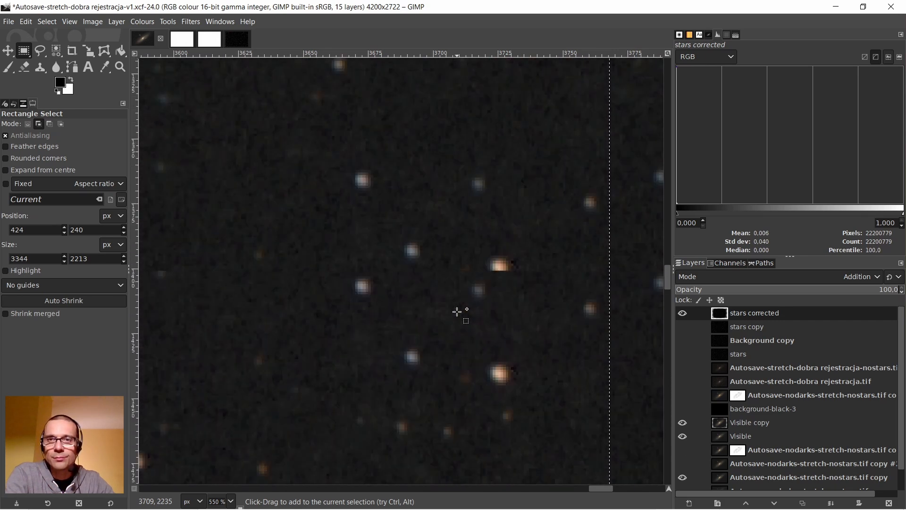
pyautogui.scroll(-5, 457, 312)
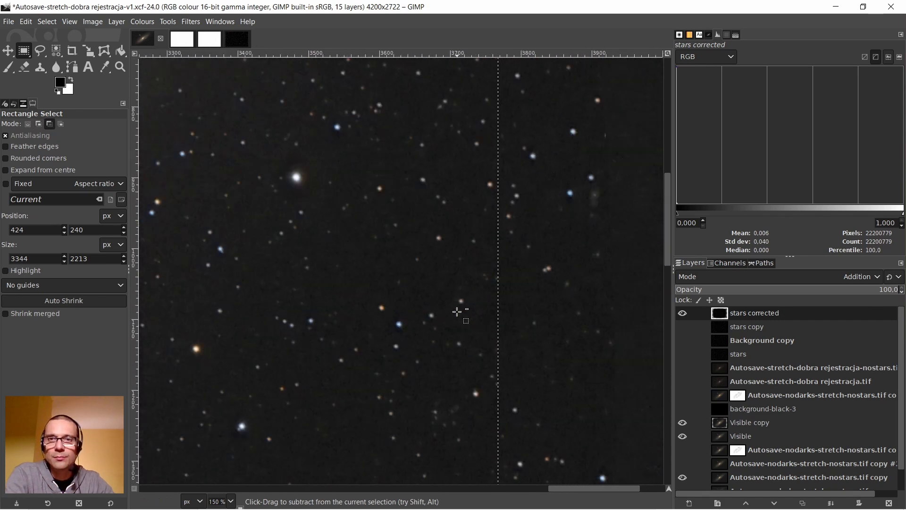
pyautogui.scroll(8, 457, 313)
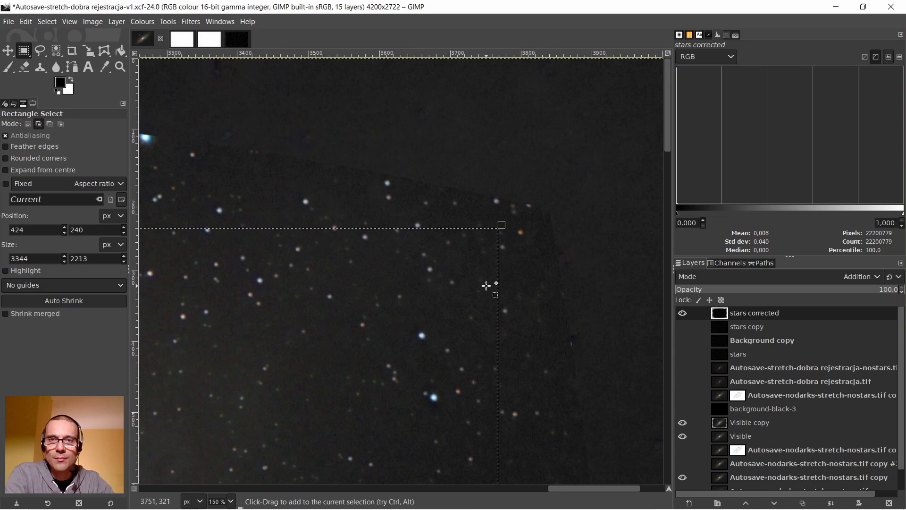
pyautogui.moveTo(487, 289); pyautogui.dragTo(523, 302)
pyautogui.scroll(-20, 515, 331)
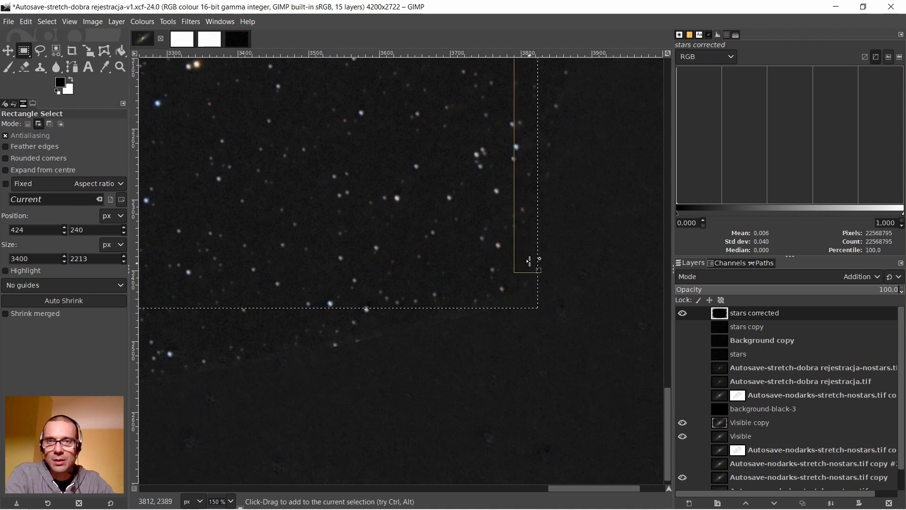
pyautogui.moveTo(531, 259)
pyautogui.mouseDown()
pyautogui.moveTo(512, 255)
pyautogui.moveTo(520, 254)
pyautogui.mouseUp()
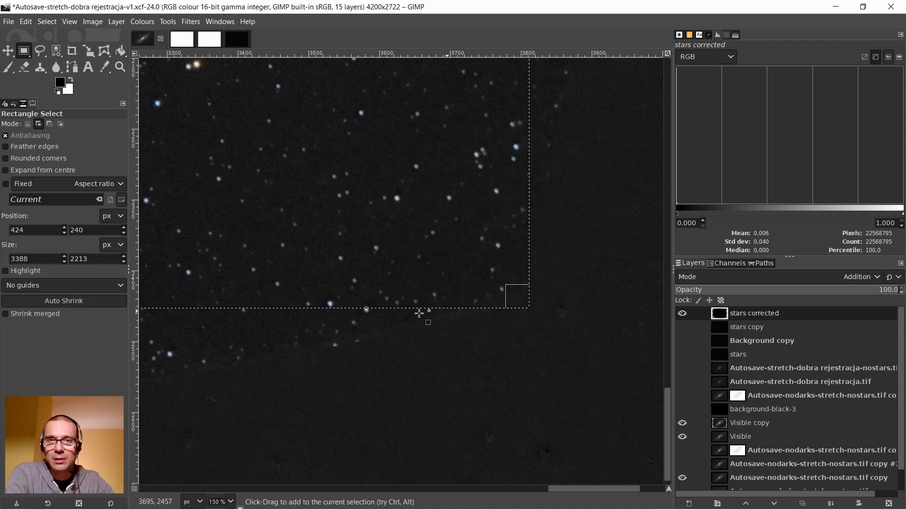
pyautogui.moveTo(419, 309); pyautogui.dragTo(348, 285)
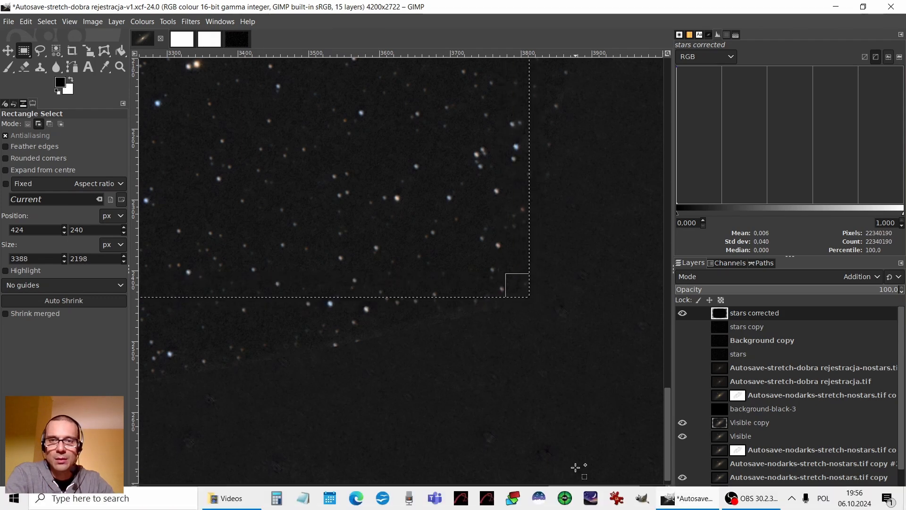
# Check the selection's left side and move its upper edge up to about y = 211 px, for a height of about 2227 px
pyautogui.moveTo(581, 491); pyautogui.dragTo(218, 489)
pyautogui.scroll(2, 303, 231)
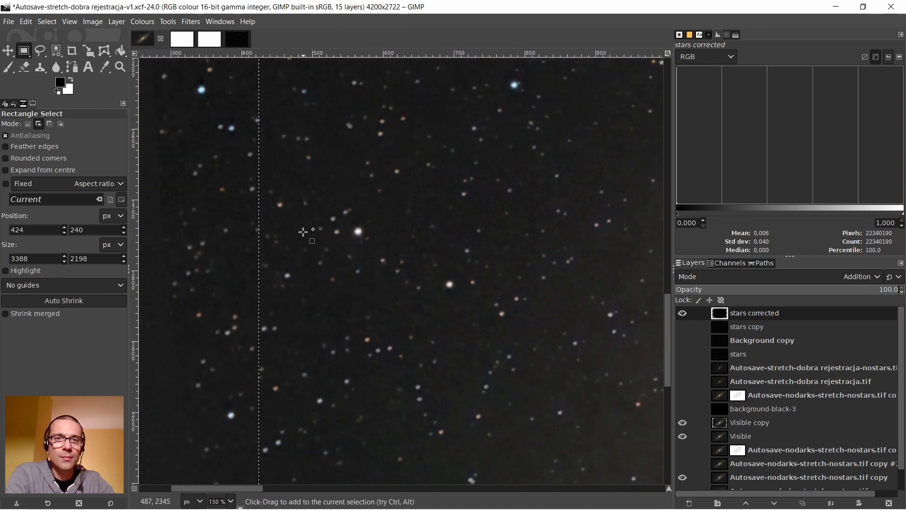
pyautogui.scroll(-2, 303, 231)
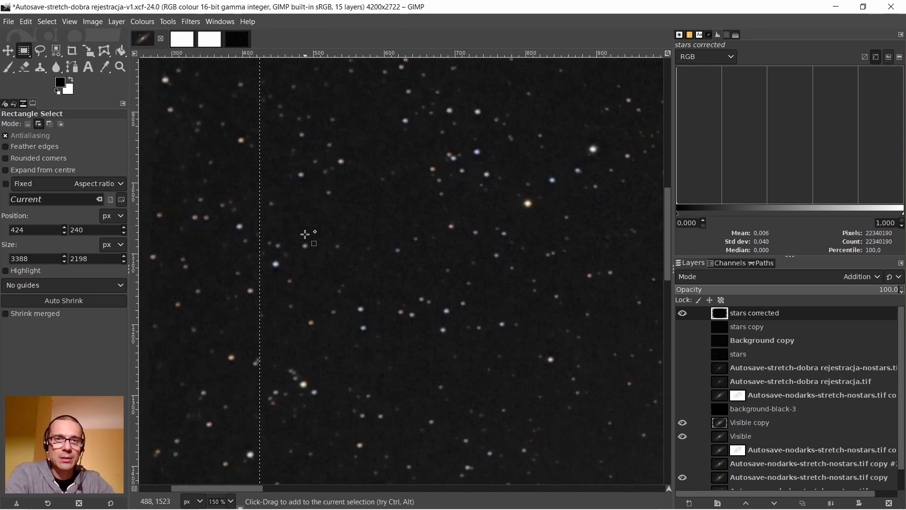
pyautogui.scroll(3, 305, 234)
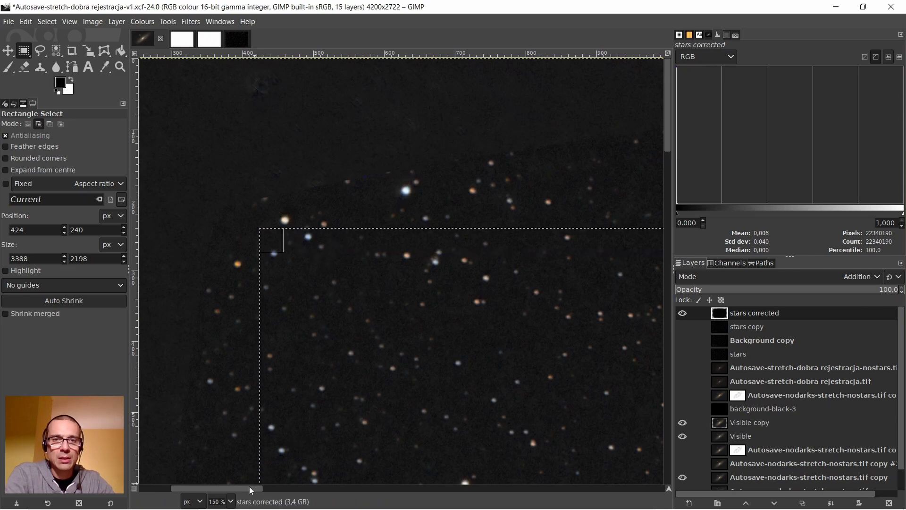
pyautogui.moveTo(249, 486); pyautogui.dragTo(606, 488)
pyautogui.moveTo(484, 247); pyautogui.dragTo(477, 225)
# Crop the image to the 3388 × 2227 px selection around the galaxy and remove the selection
pyautogui.moveTo(559, 489); pyautogui.dragTo(183, 488)
pyautogui.scroll(-2, 498, 383)
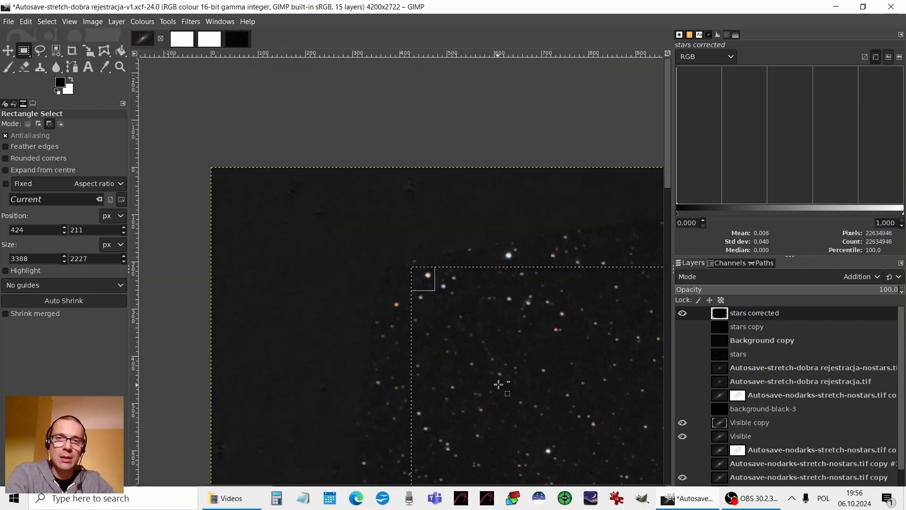
pyautogui.scroll(-5, 531, 375)
pyautogui.scroll(-3, 532, 375)
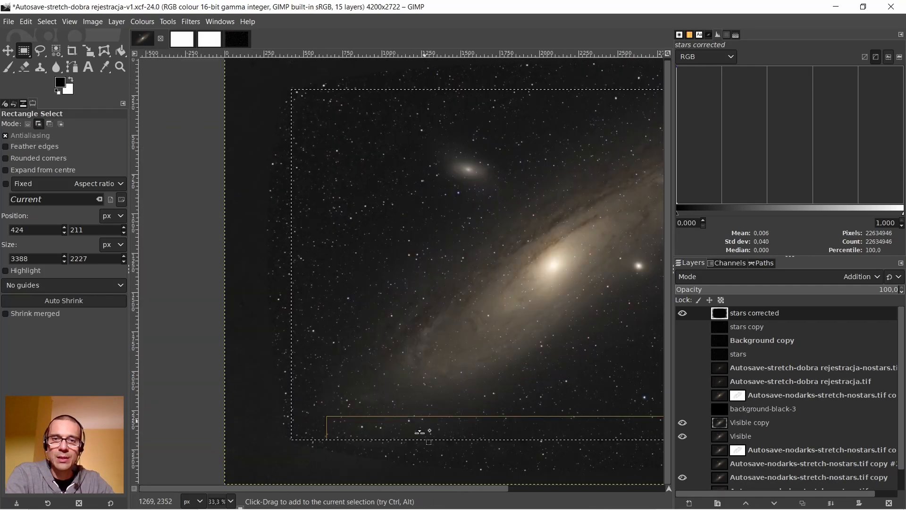
pyautogui.moveTo(404, 490); pyautogui.dragTo(449, 494)
pyautogui.scroll(-1, 447, 353)
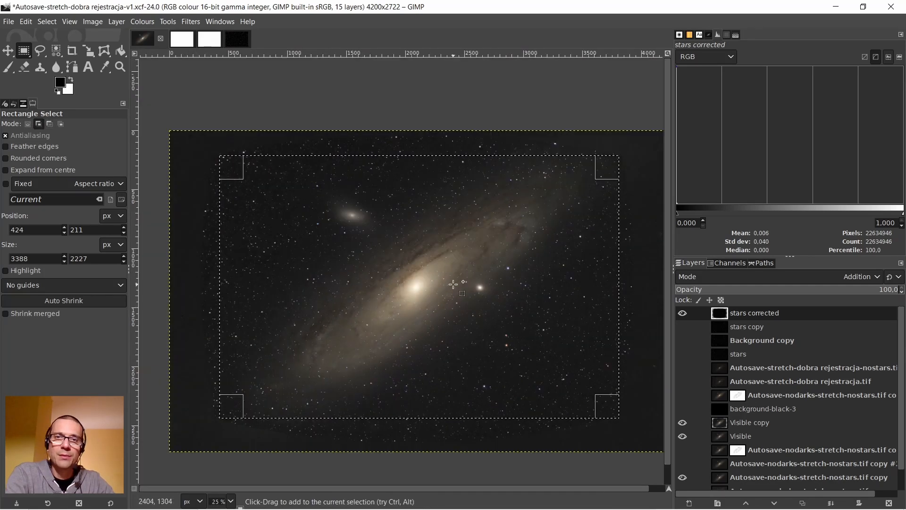
pyautogui.moveTo(449, 489); pyautogui.dragTo(465, 490)
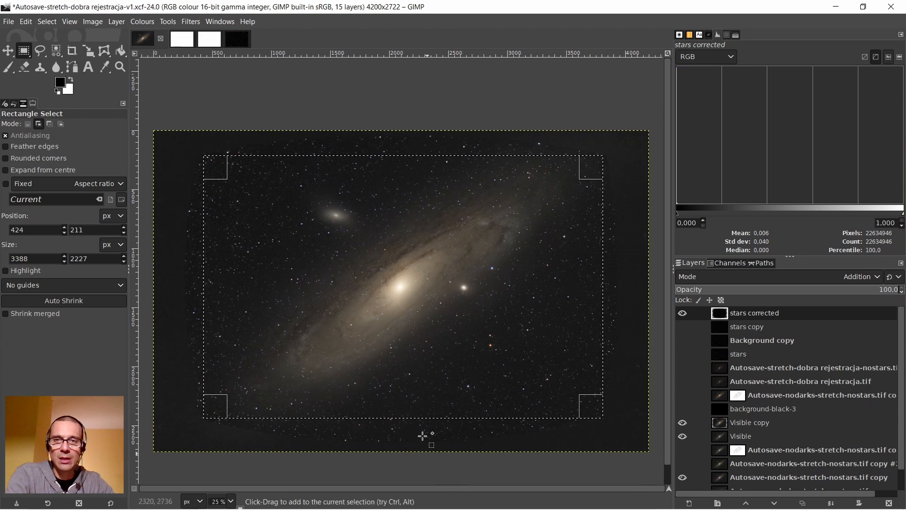
pyautogui.click(385, 315)
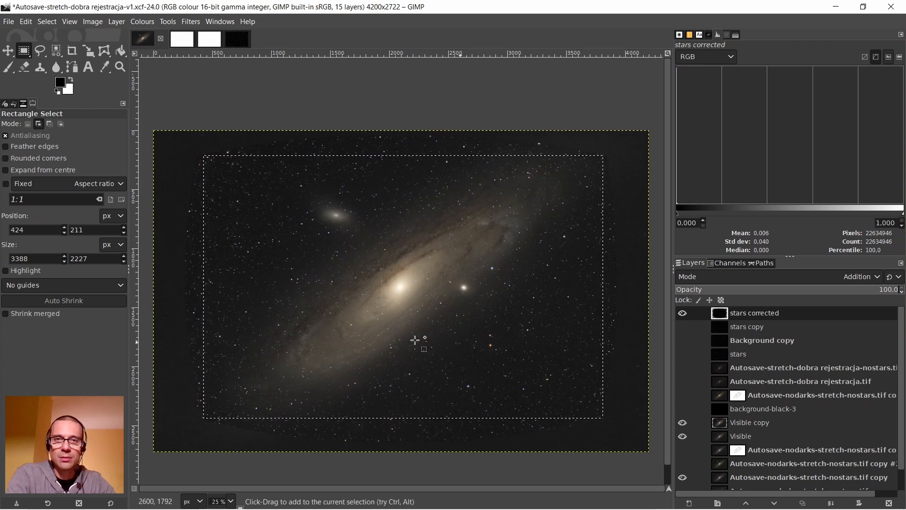
pyautogui.click(93, 22)
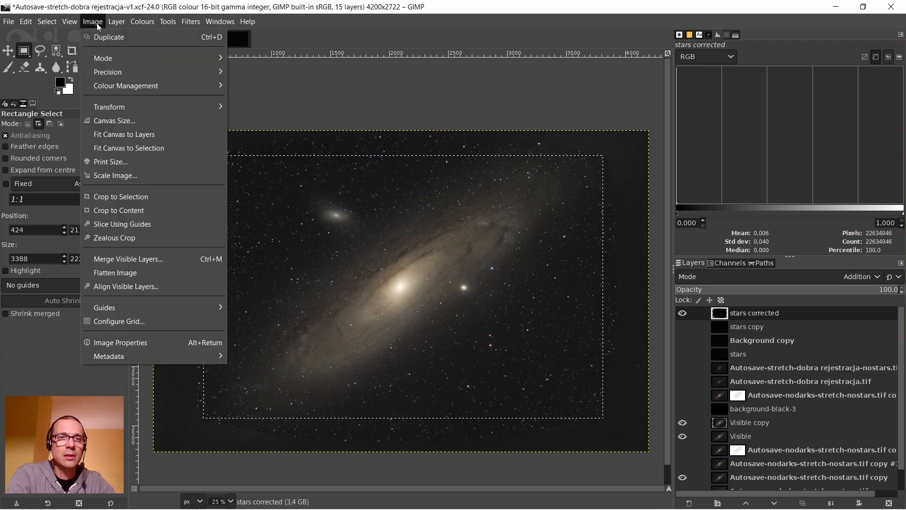
pyautogui.click(100, 197)
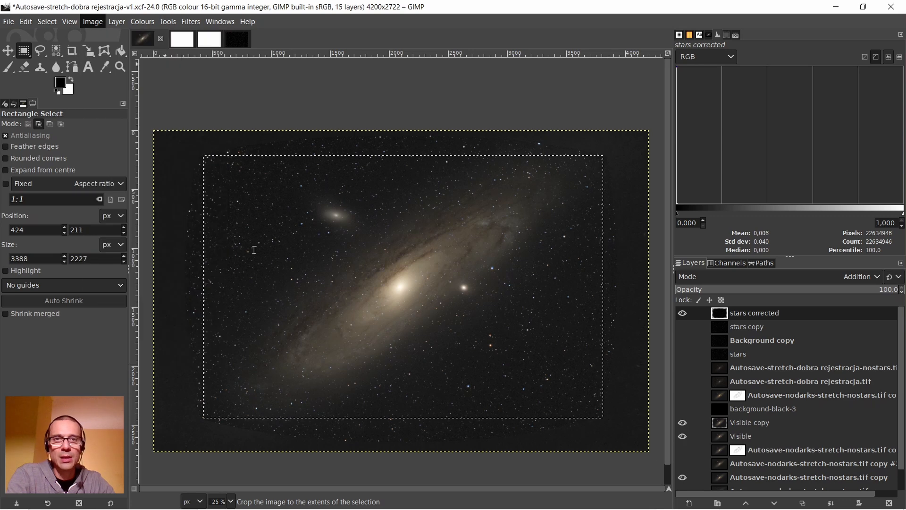
pyautogui.click(47, 22)
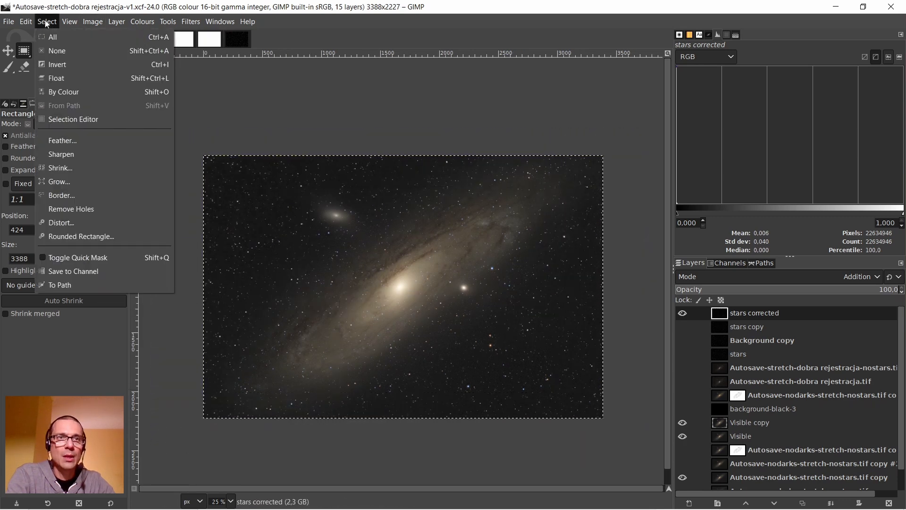
pyautogui.click(52, 55)
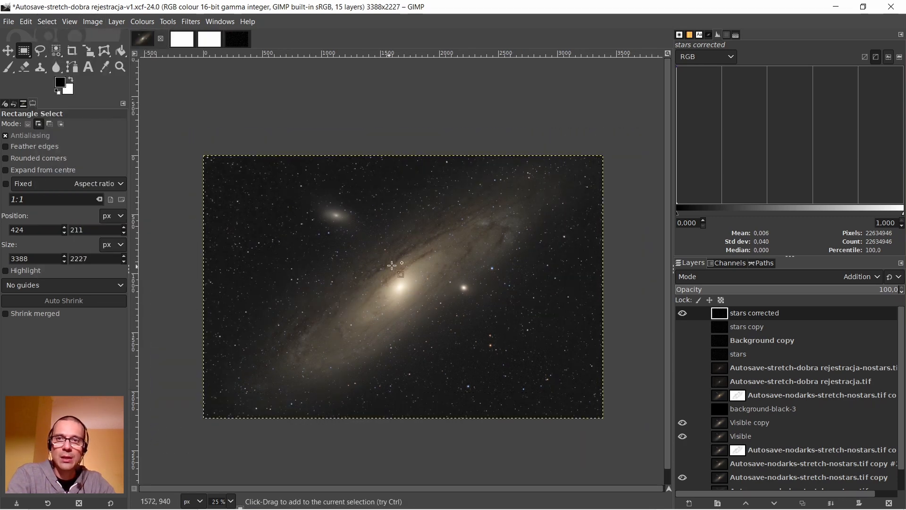
# Examine star shapes in the cropped image, up close above the galaxy core and around the orange star pair in the lower-right area
pyautogui.scroll(7, 342, 252)
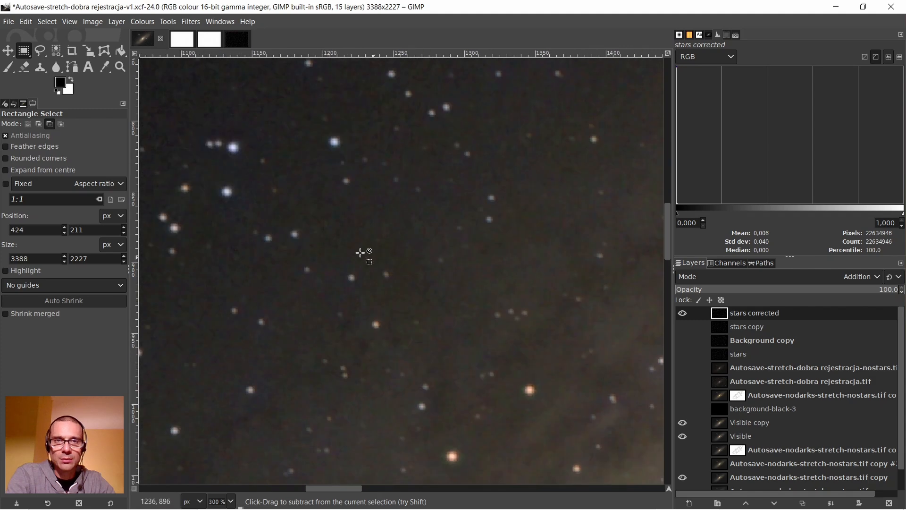
pyautogui.scroll(-6, 340, 248)
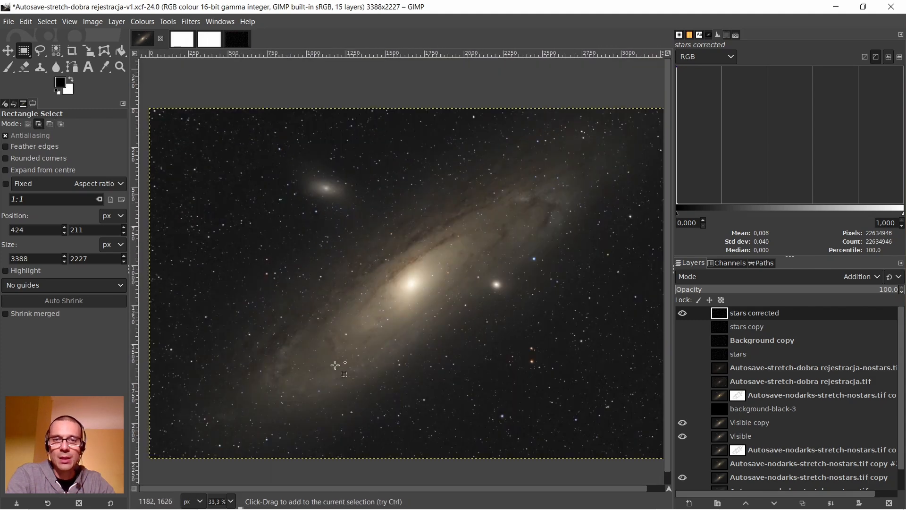
pyautogui.hscroll(1, 410, 491)
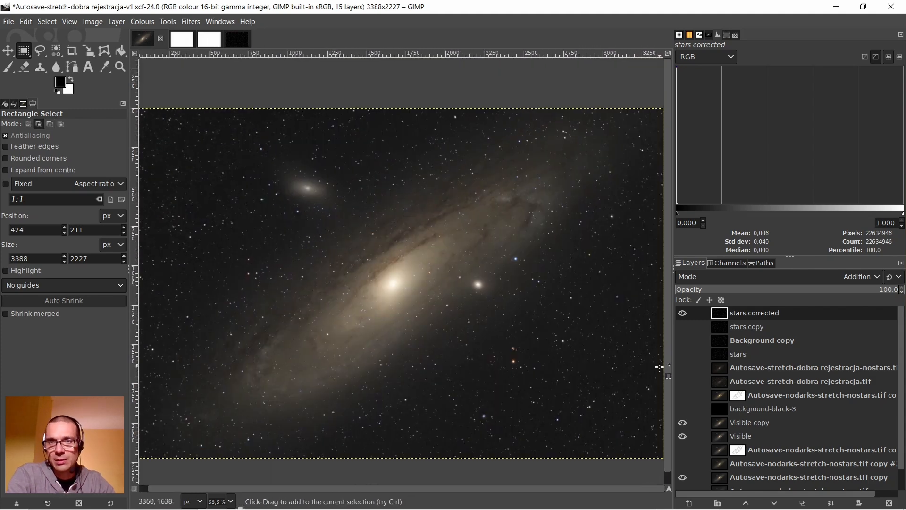
pyautogui.scroll(-1, 669, 392)
pyautogui.scroll(4, 623, 360)
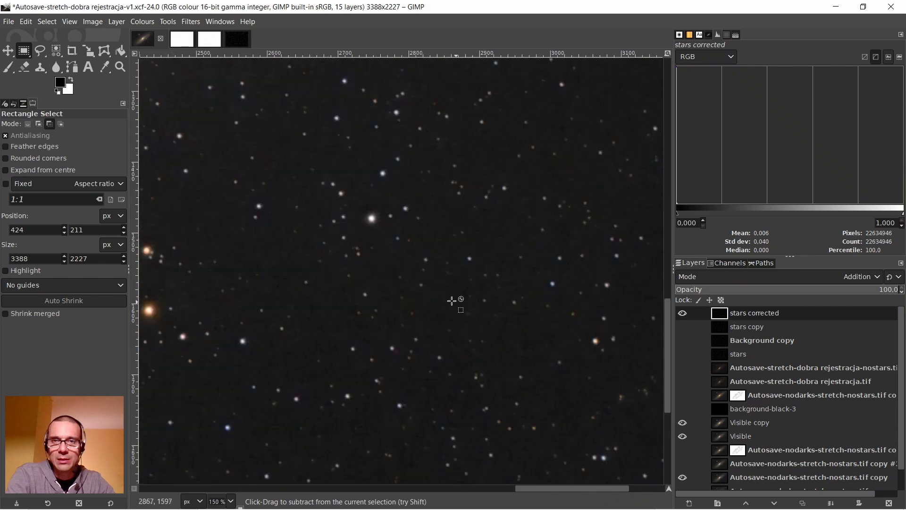
pyautogui.moveTo(550, 488); pyautogui.dragTo(486, 502)
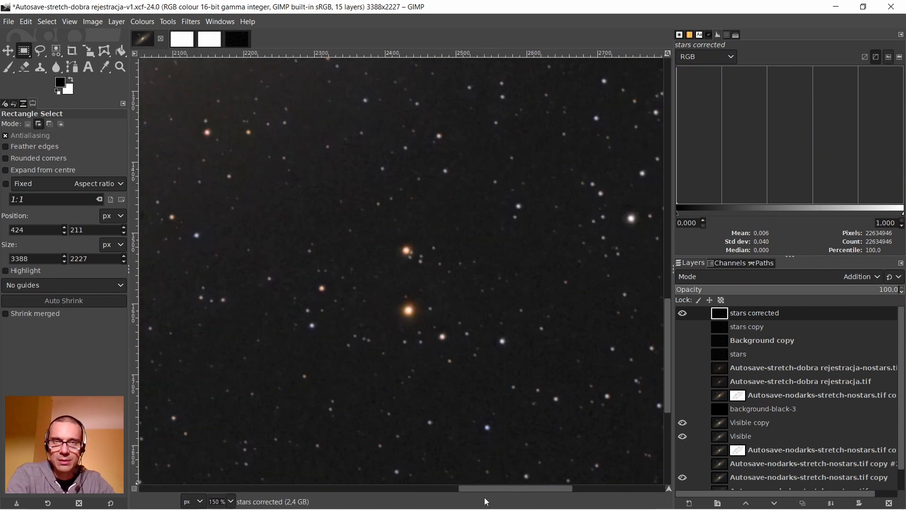
pyautogui.scroll(4, 462, 292)
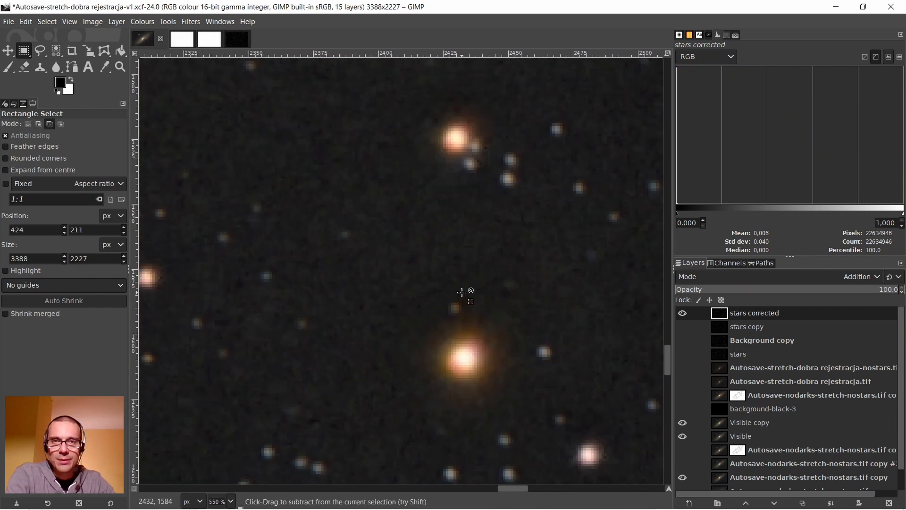
pyautogui.scroll(-8, 463, 293)
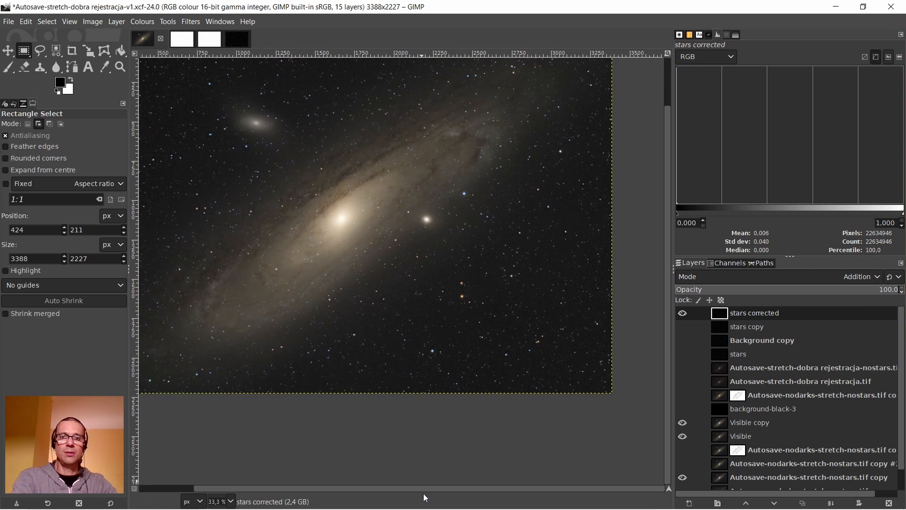
pyautogui.hotkey('shift', 'j')
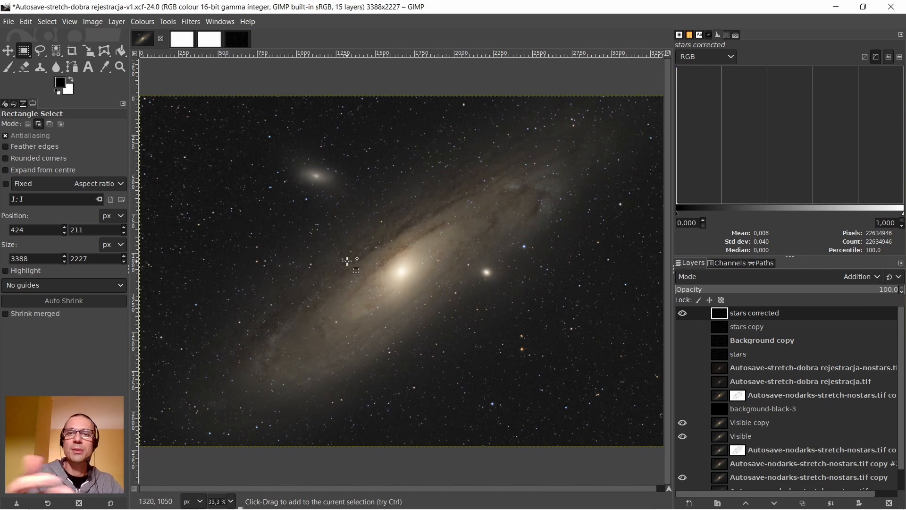
# Inspect the stars near the galaxy's upper-right arm, the bright blue star and the upper-left companion galaxy, then review the whole image
pyautogui.scroll(7, 572, 124)
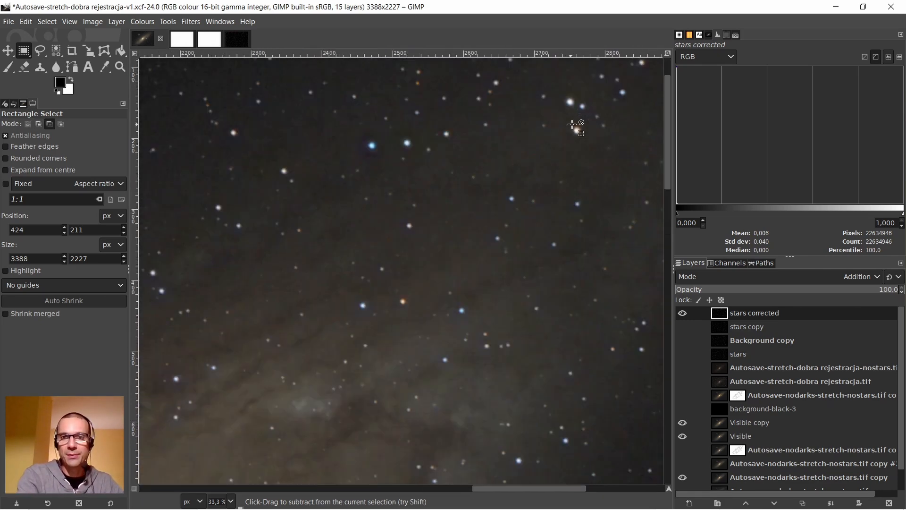
pyautogui.scroll(-3, 576, 126)
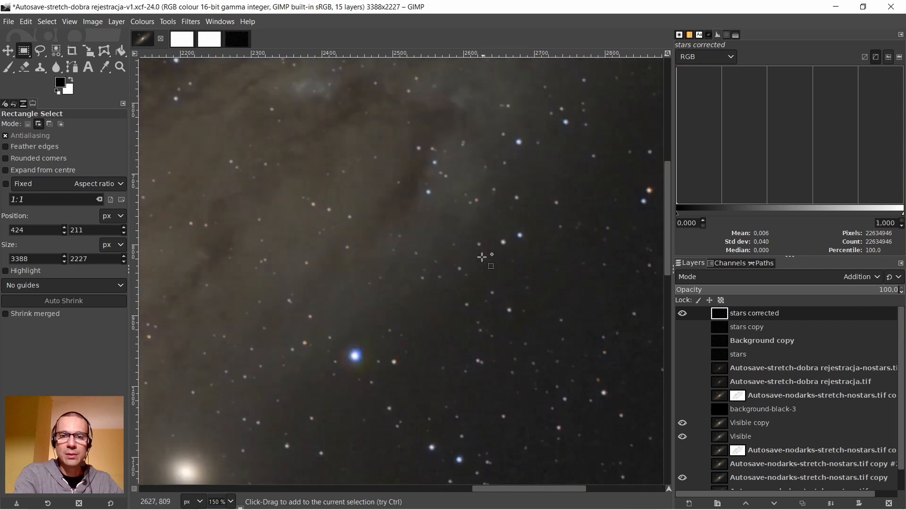
pyautogui.scroll(-4, 499, 253)
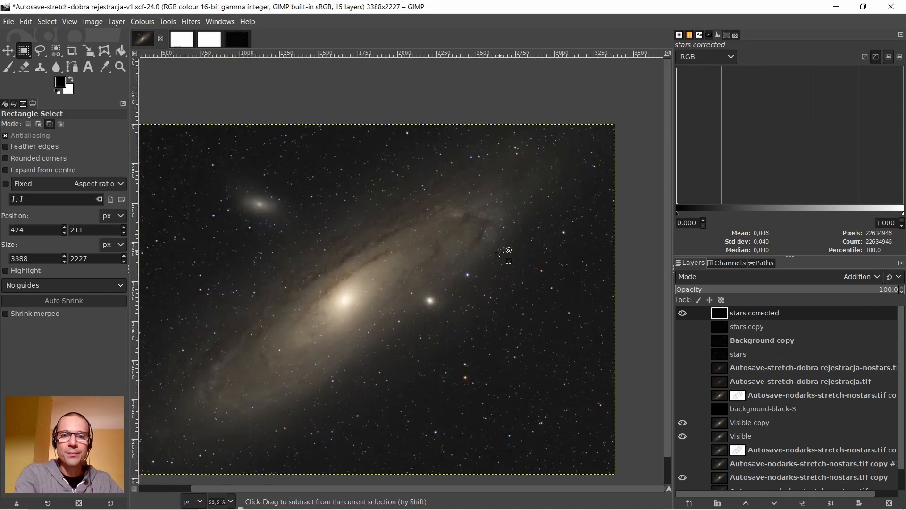
pyautogui.hscroll(-2, 410, 491)
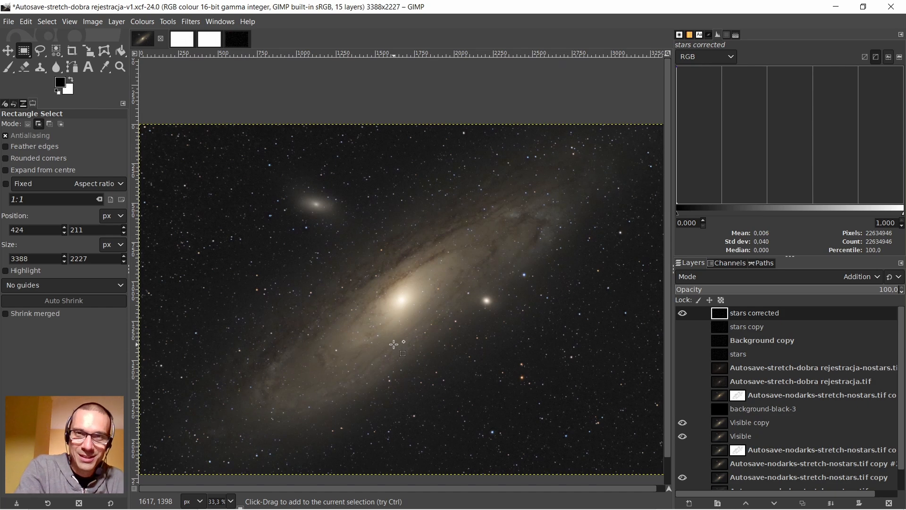
pyautogui.scroll(-1, 410, 341)
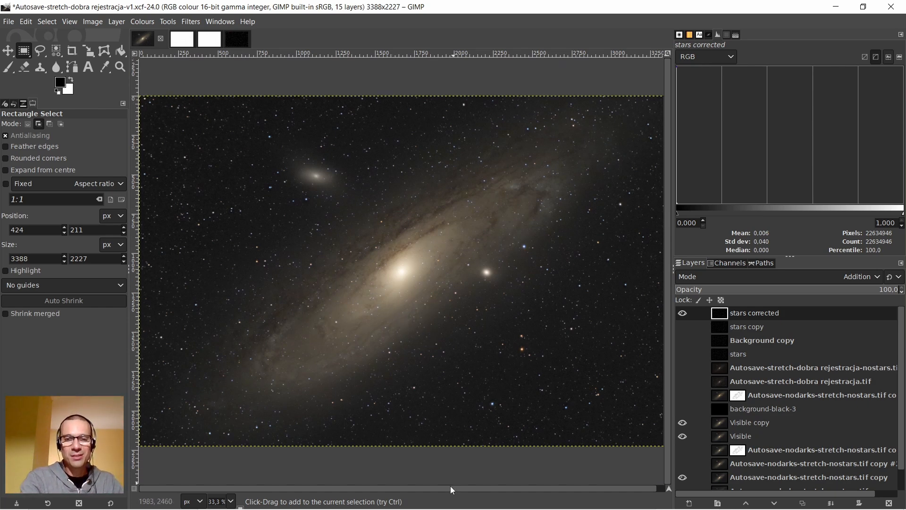
pyautogui.moveTo(451, 489); pyautogui.dragTo(504, 490)
pyautogui.scroll(3, 556, 267)
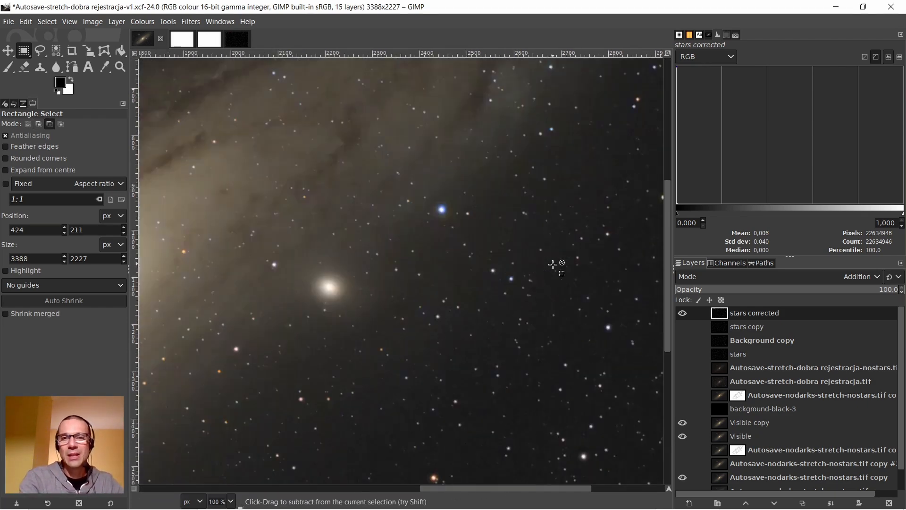
pyautogui.scroll(3, 446, 186)
pyautogui.scroll(-3, 399, 245)
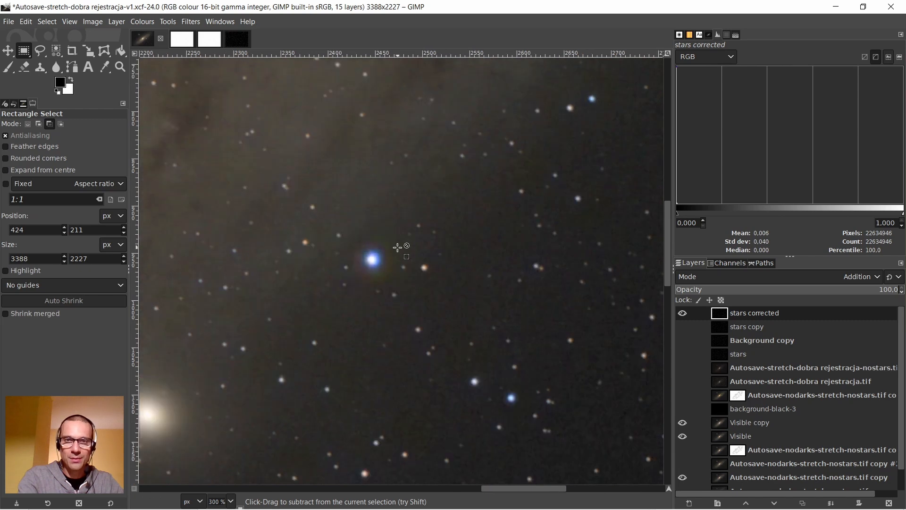
pyautogui.scroll(-2, 397, 247)
pyautogui.moveTo(439, 489); pyautogui.dragTo(222, 505)
pyautogui.scroll(2, 297, 128)
pyautogui.scroll(-3, 384, 162)
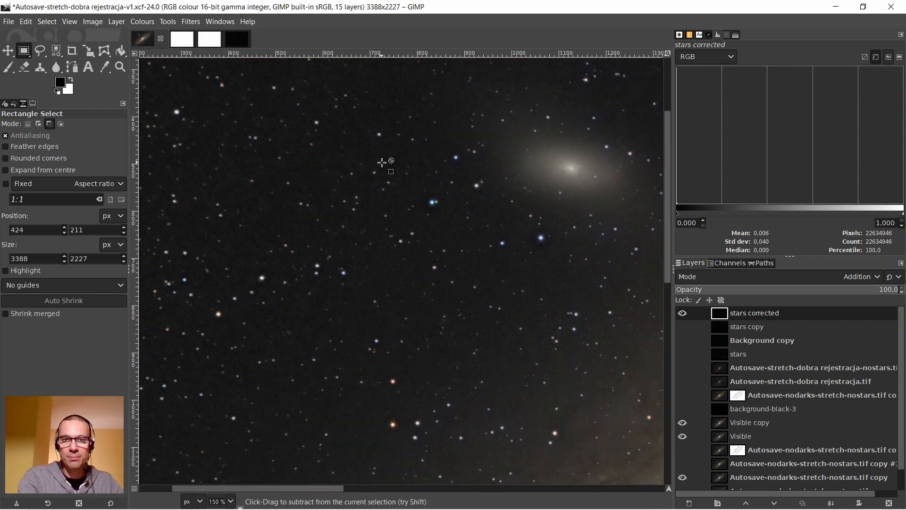
pyautogui.moveTo(390, 488); pyautogui.dragTo(466, 485)
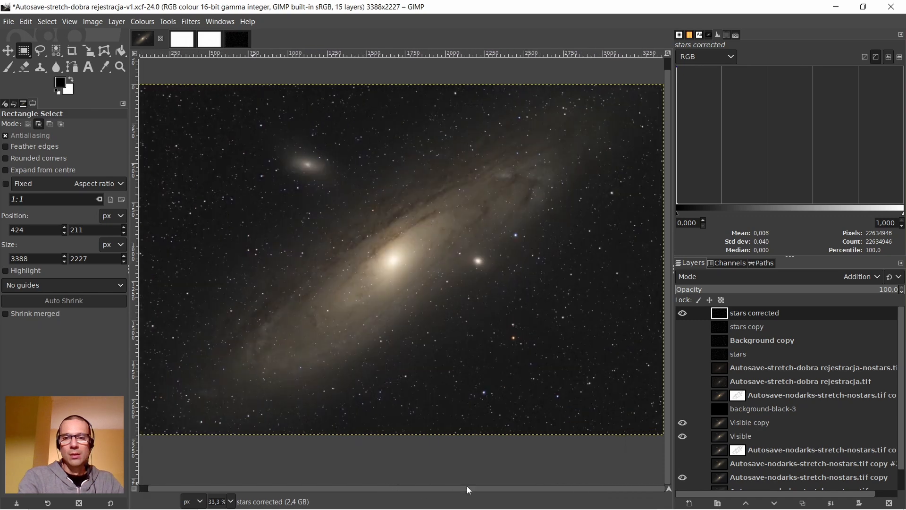
pyautogui.scroll(-1, 414, 259)
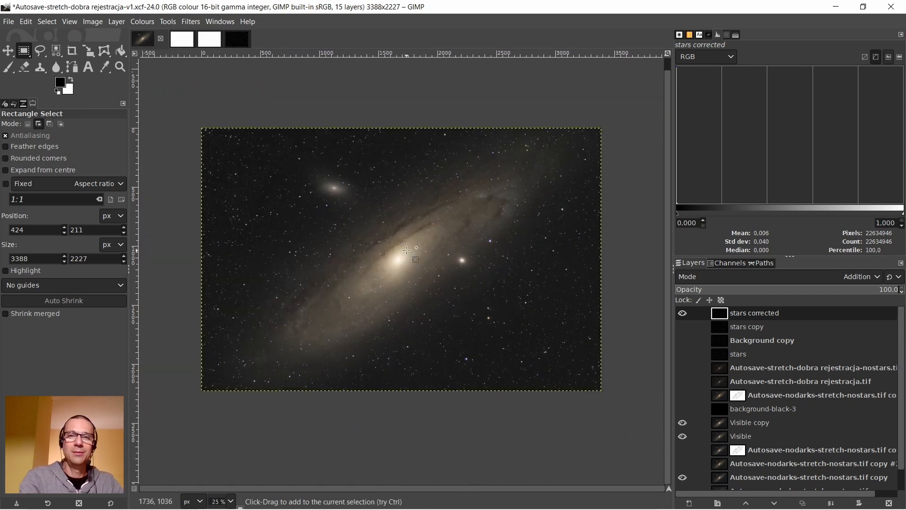